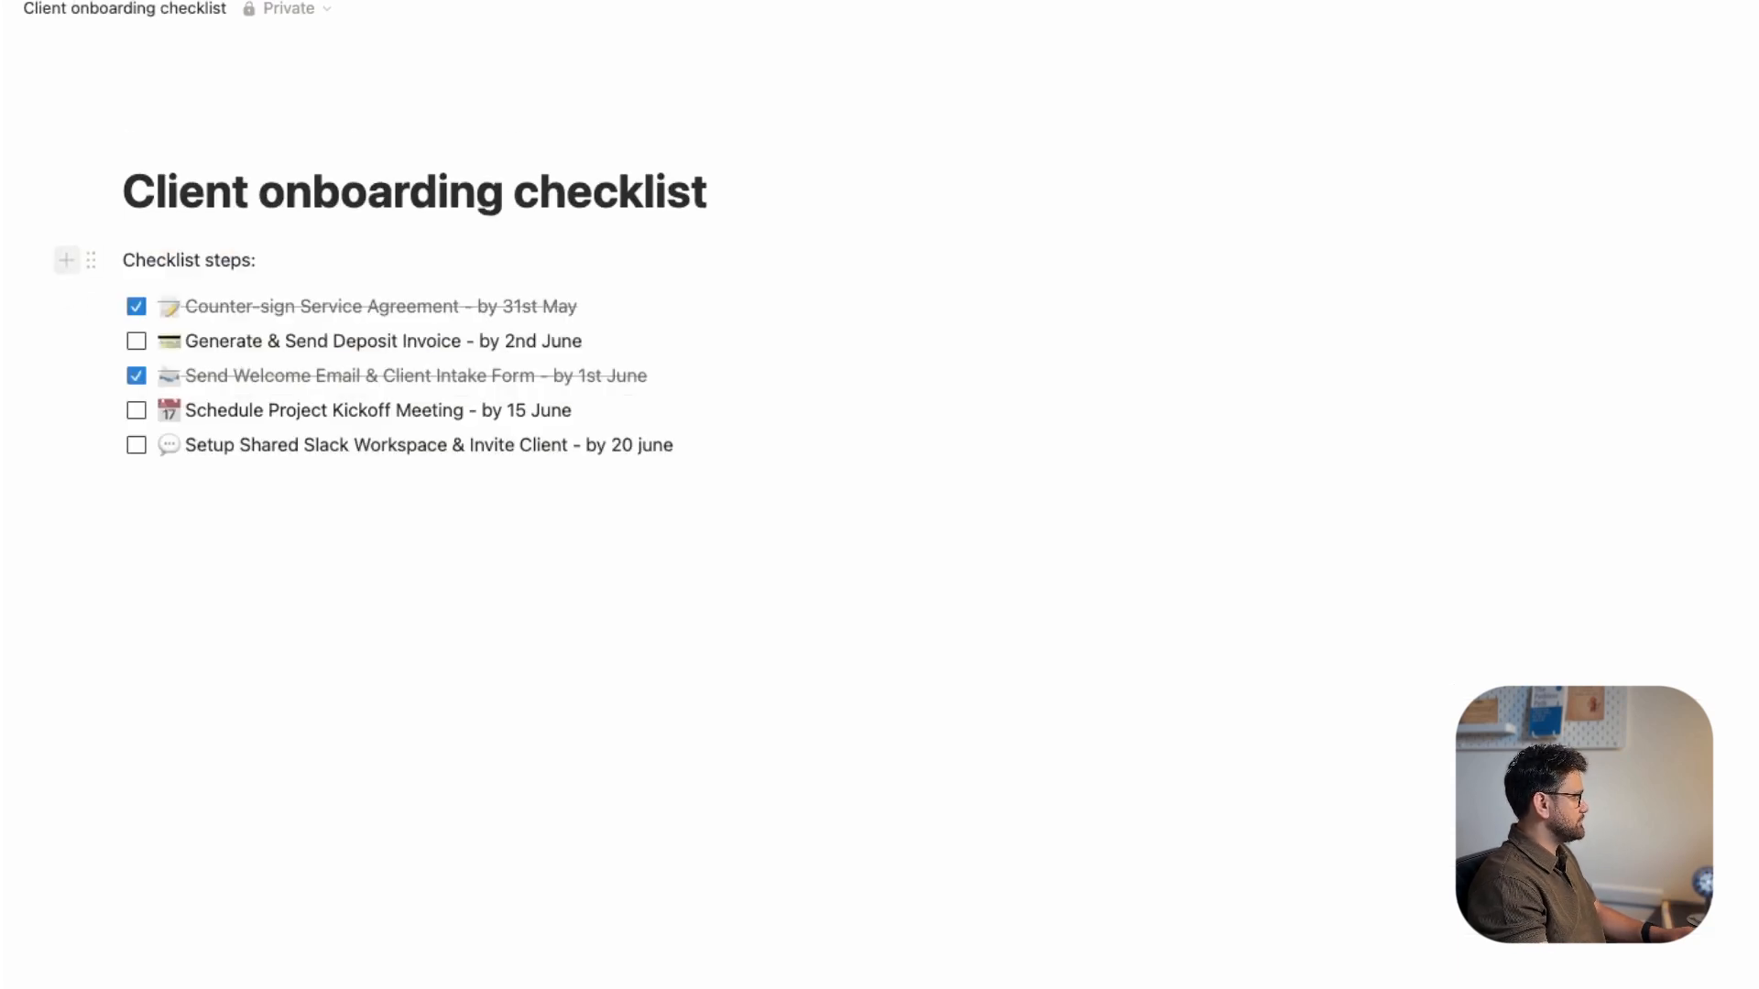
- Uncheck the "Counter-sign Service Agreement" and "Send Welcome Email & Client Intake Form" items in the checklist
{"action": "left_click_drag", "start_coordinate": [38, 254], "coordinate": [845, 443]}
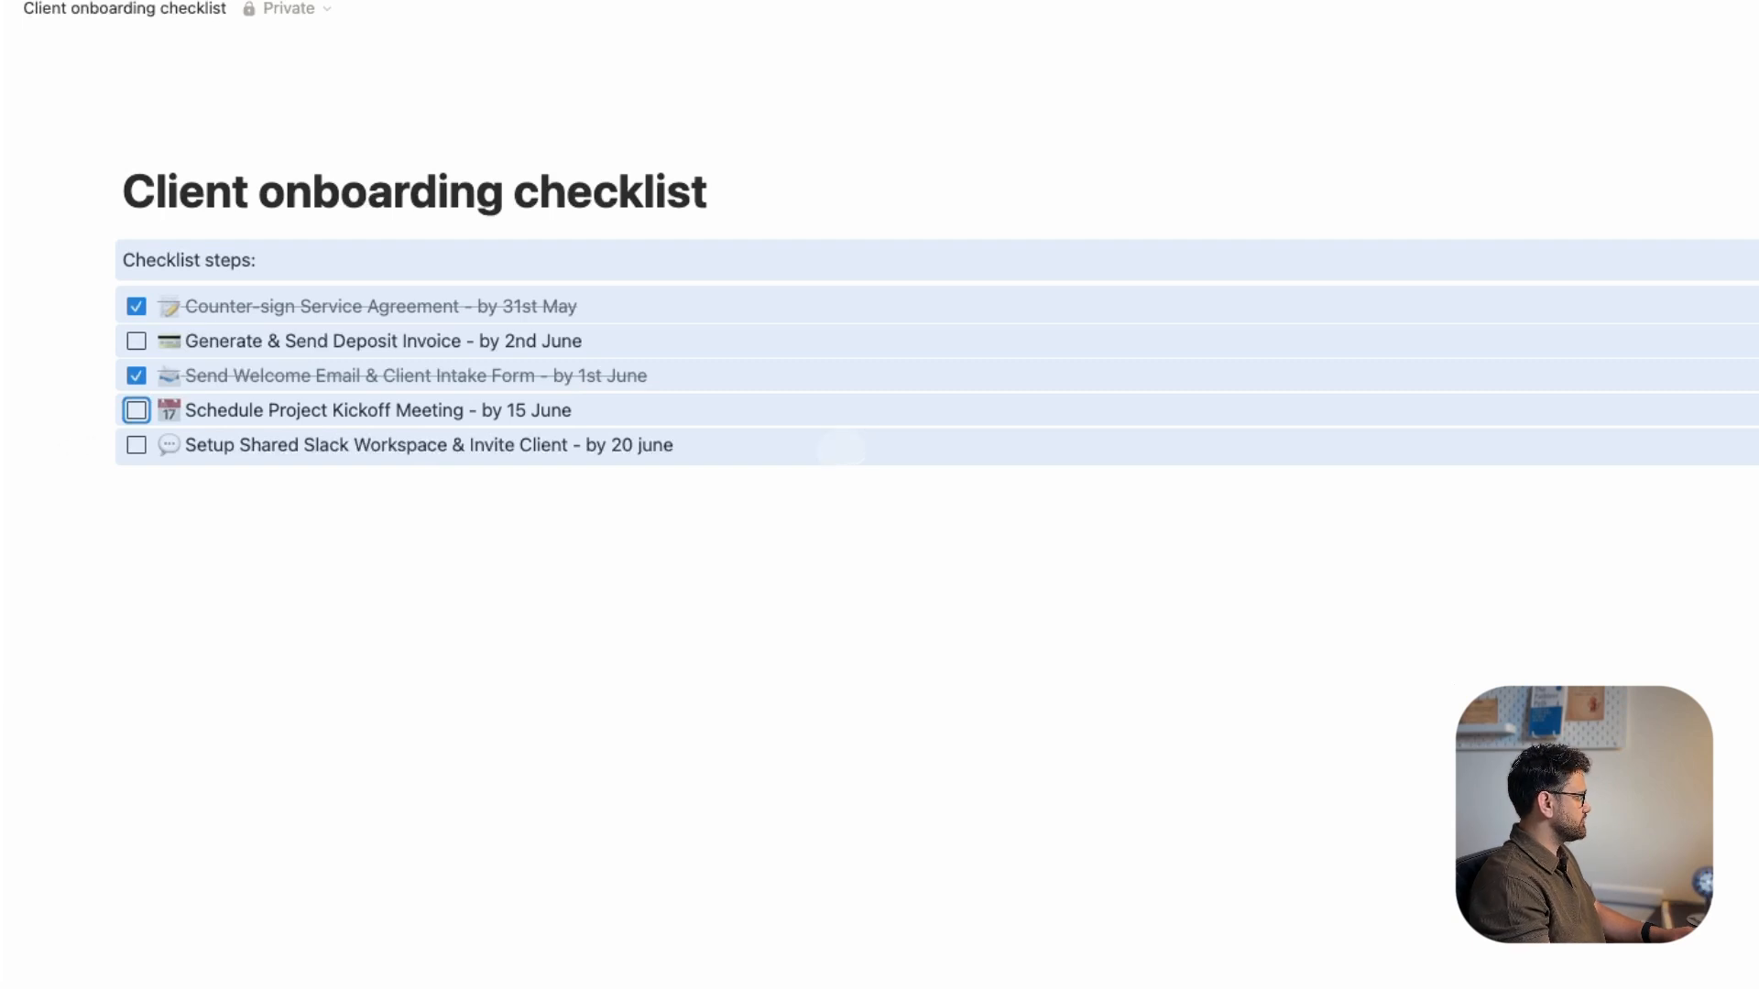
{"action": "left_click", "coordinate": [841, 491]}
{"action": "left_click", "coordinate": [136, 307]}
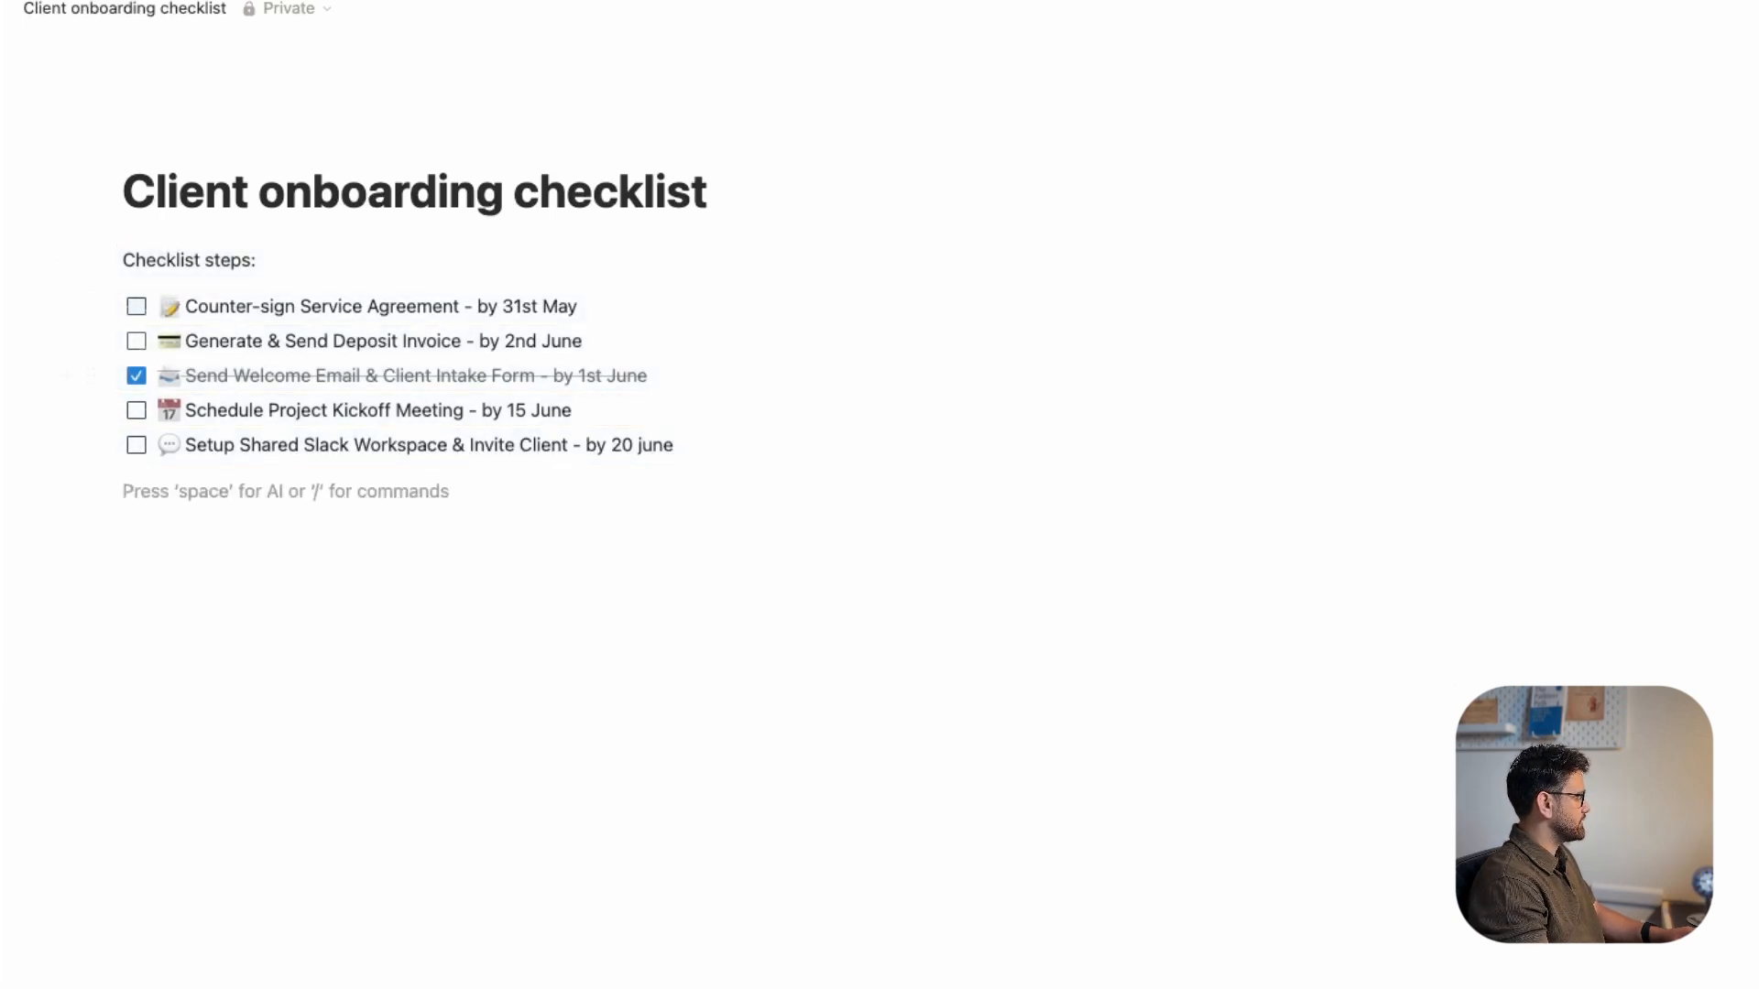
{"action": "left_click", "coordinate": [137, 376]}
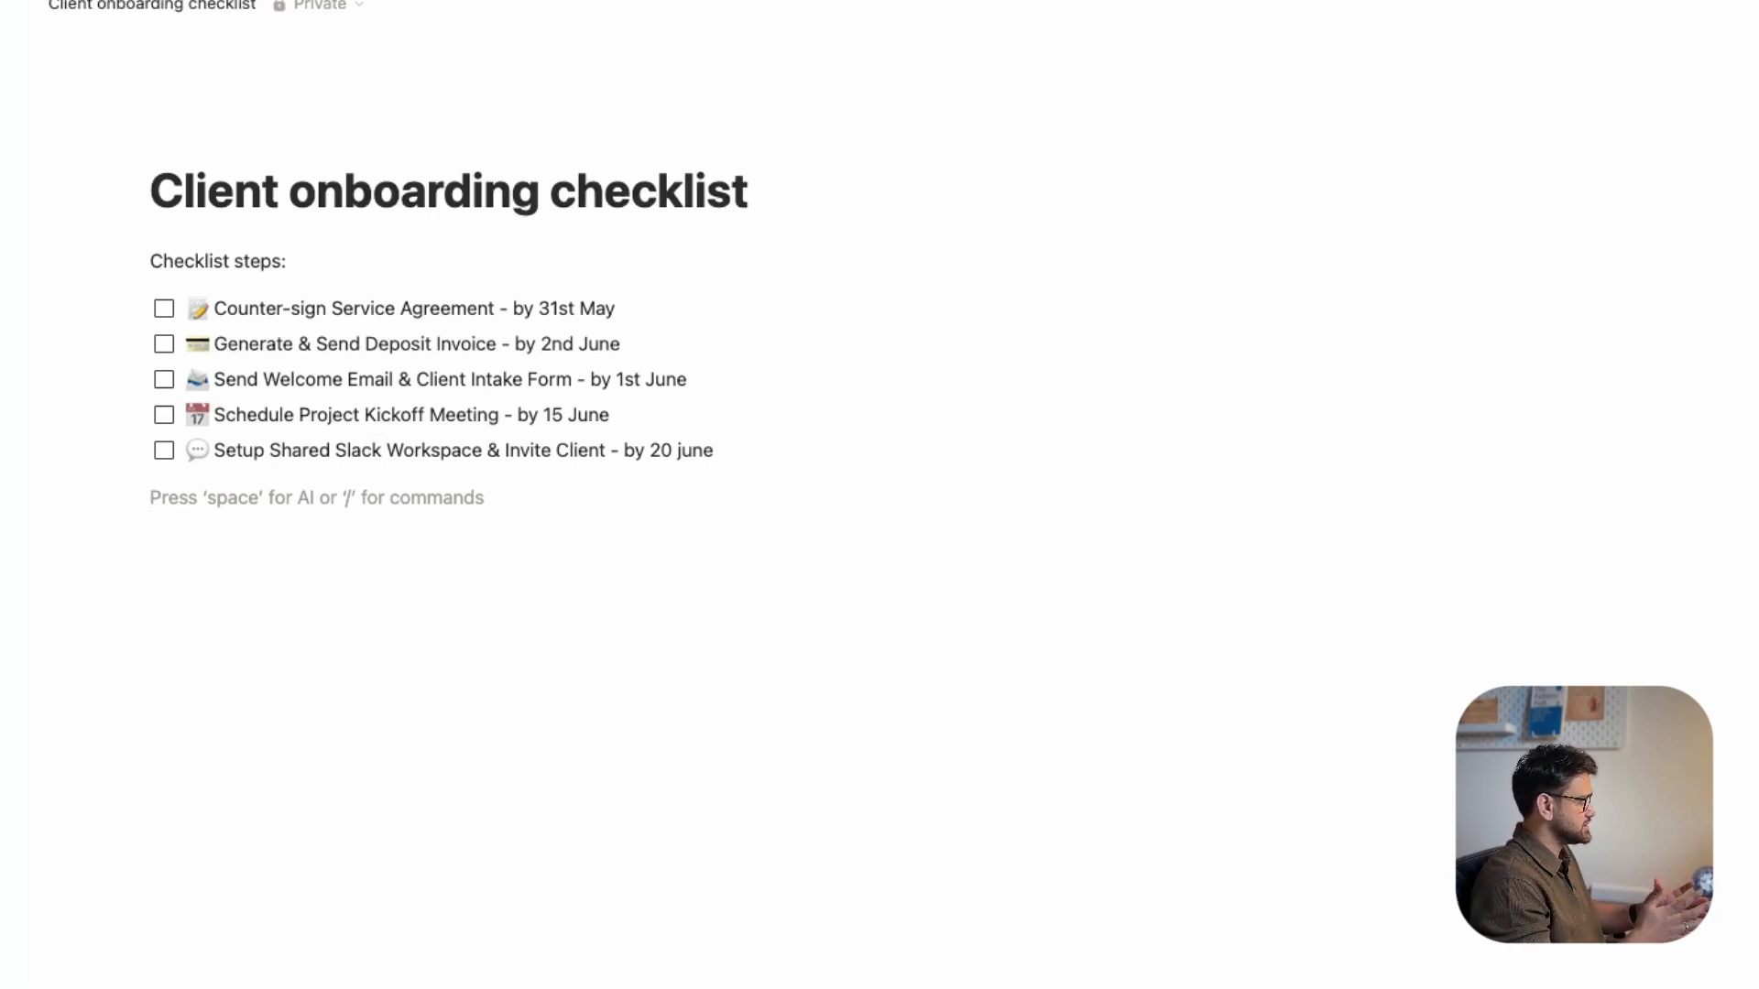
- Insert an inline database below the checklist, after a blank line, and title it "Database for steps"
{"action": "key", "text": "Return"}
{"action": "type", "text": "/"}
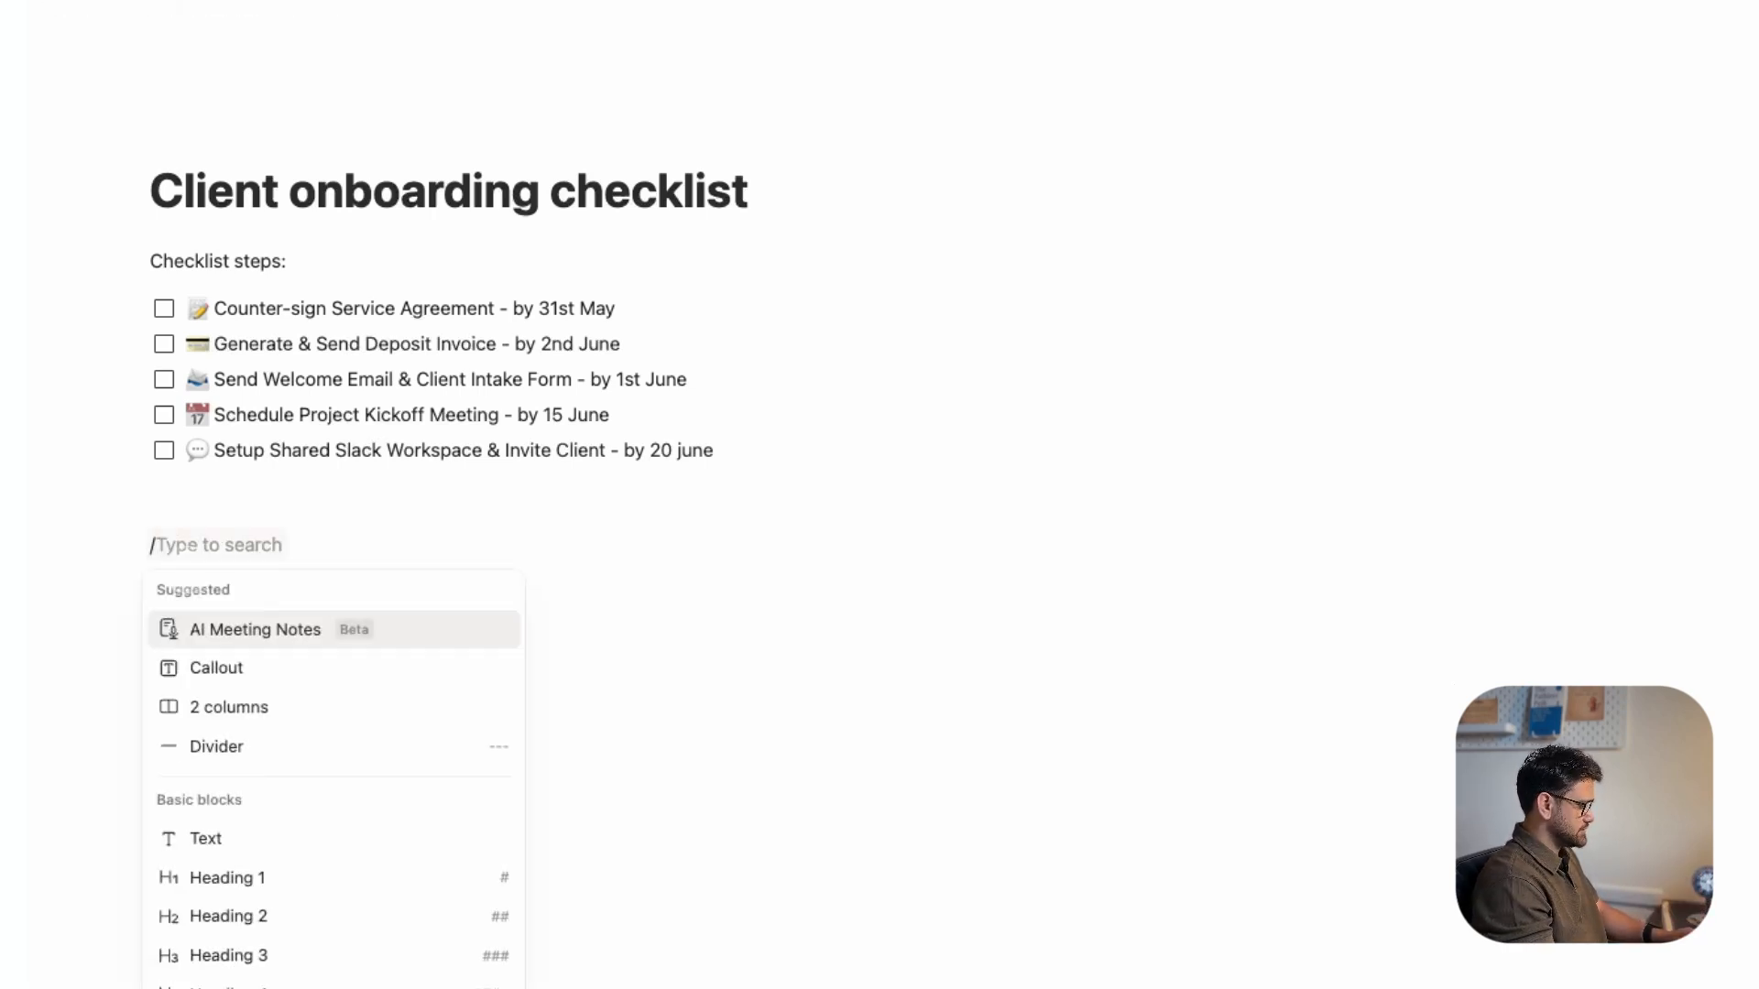
{"action": "type", "text": "data"}
{"action": "key", "text": "Return"}
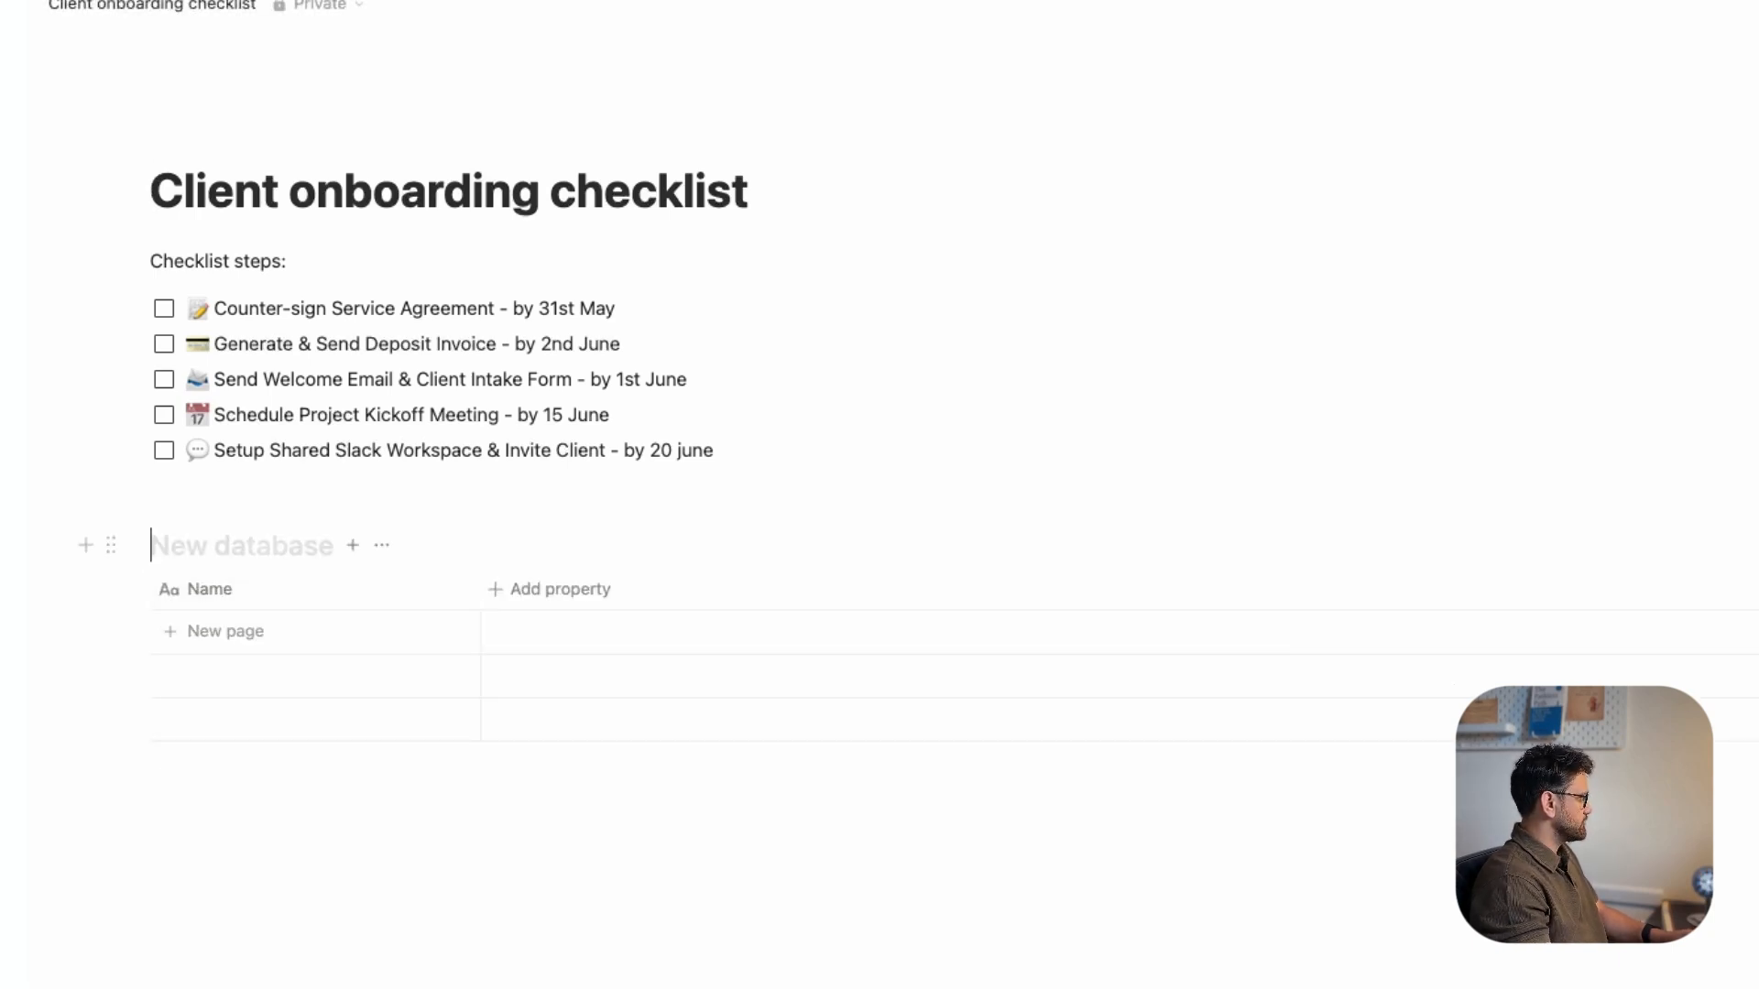
{"action": "type", "text": "Datab"}
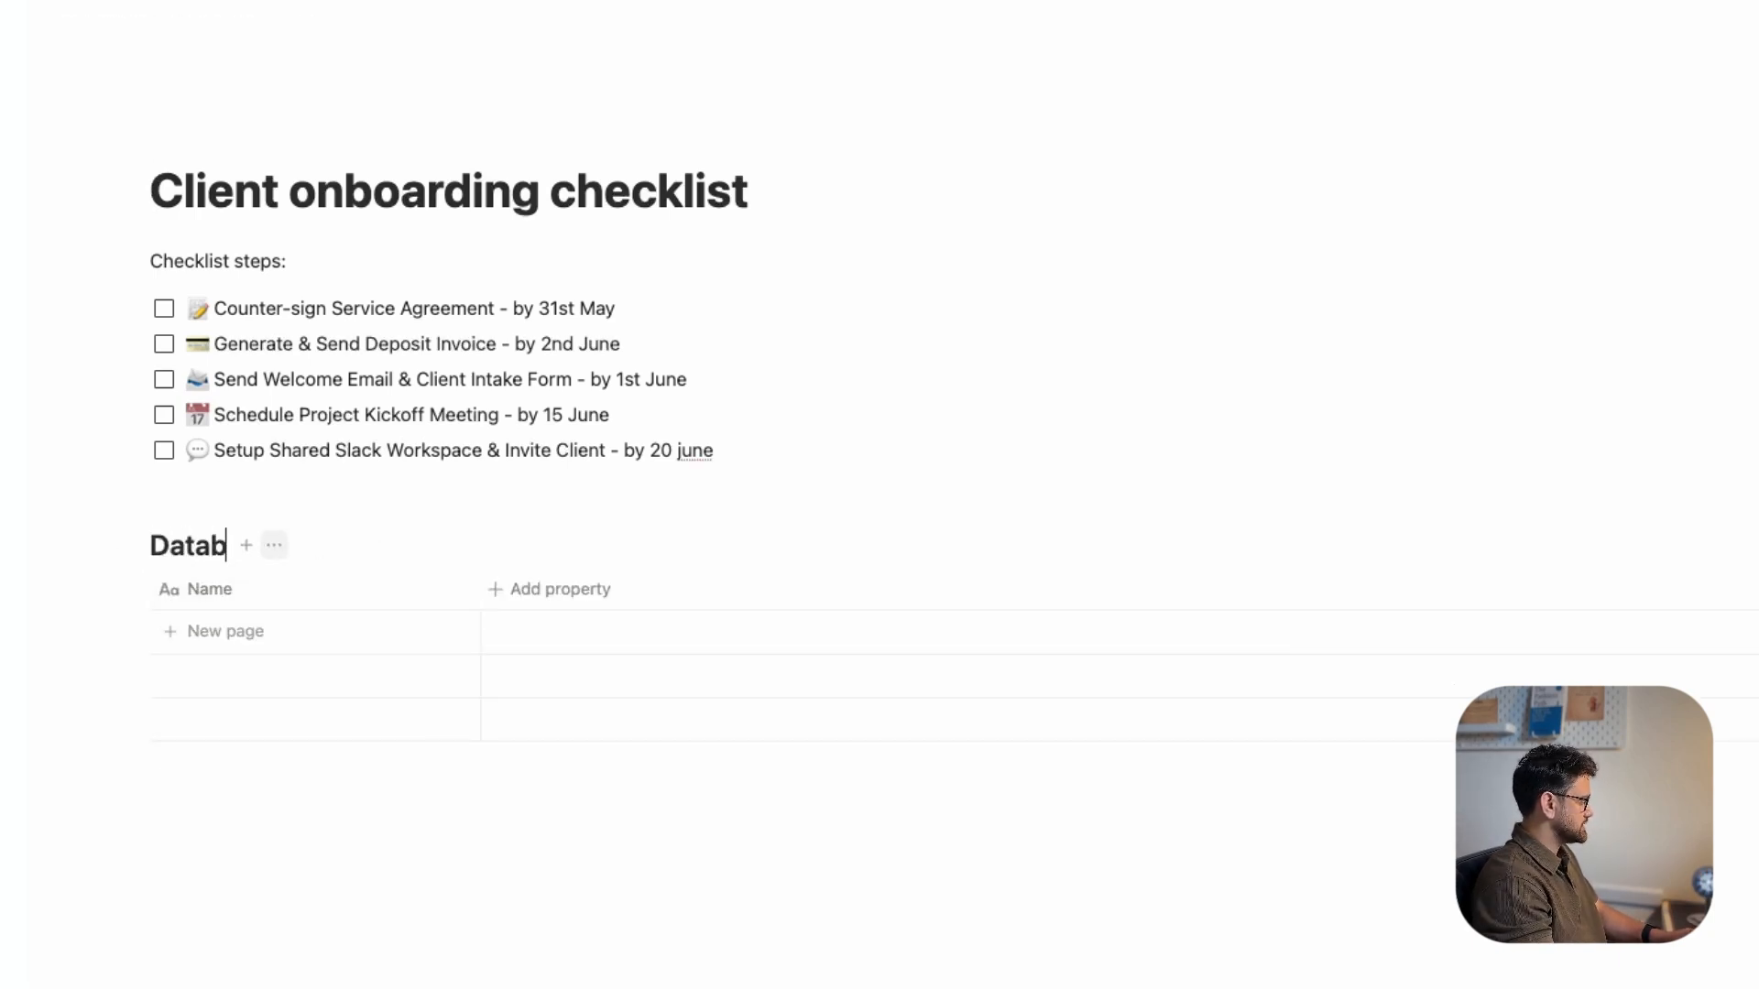
{"action": "type", "text": "ase for"}
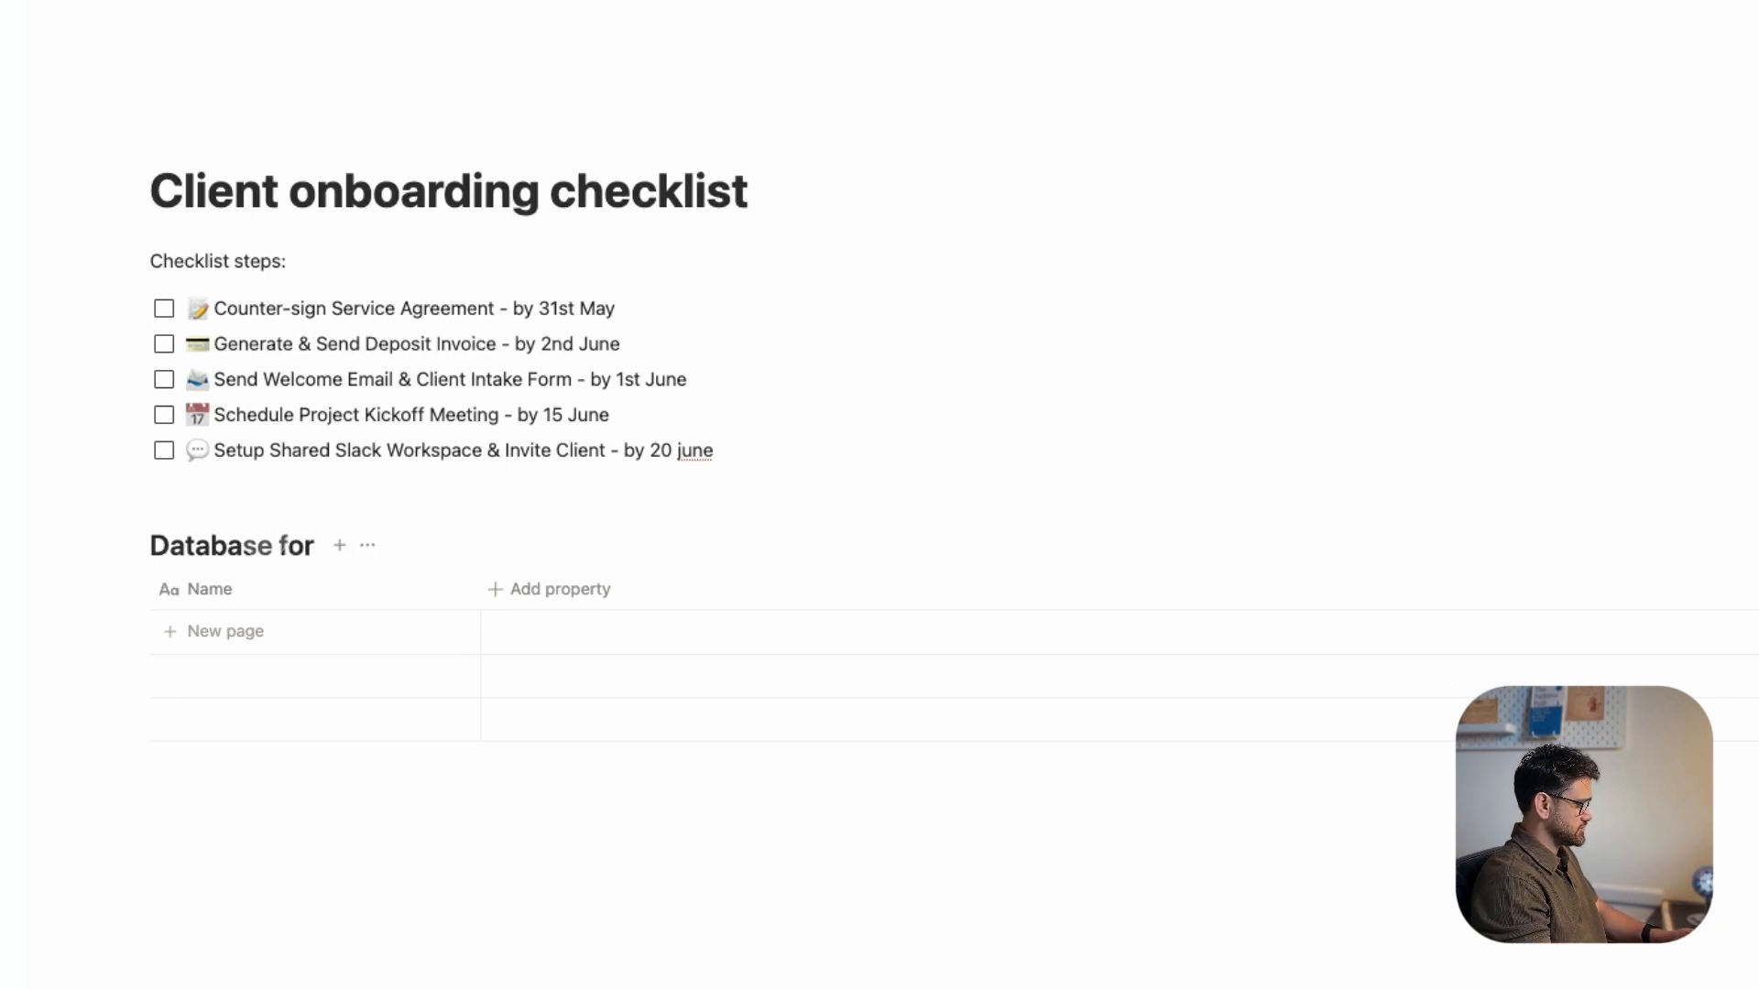
{"action": "type", "text": " steps"}
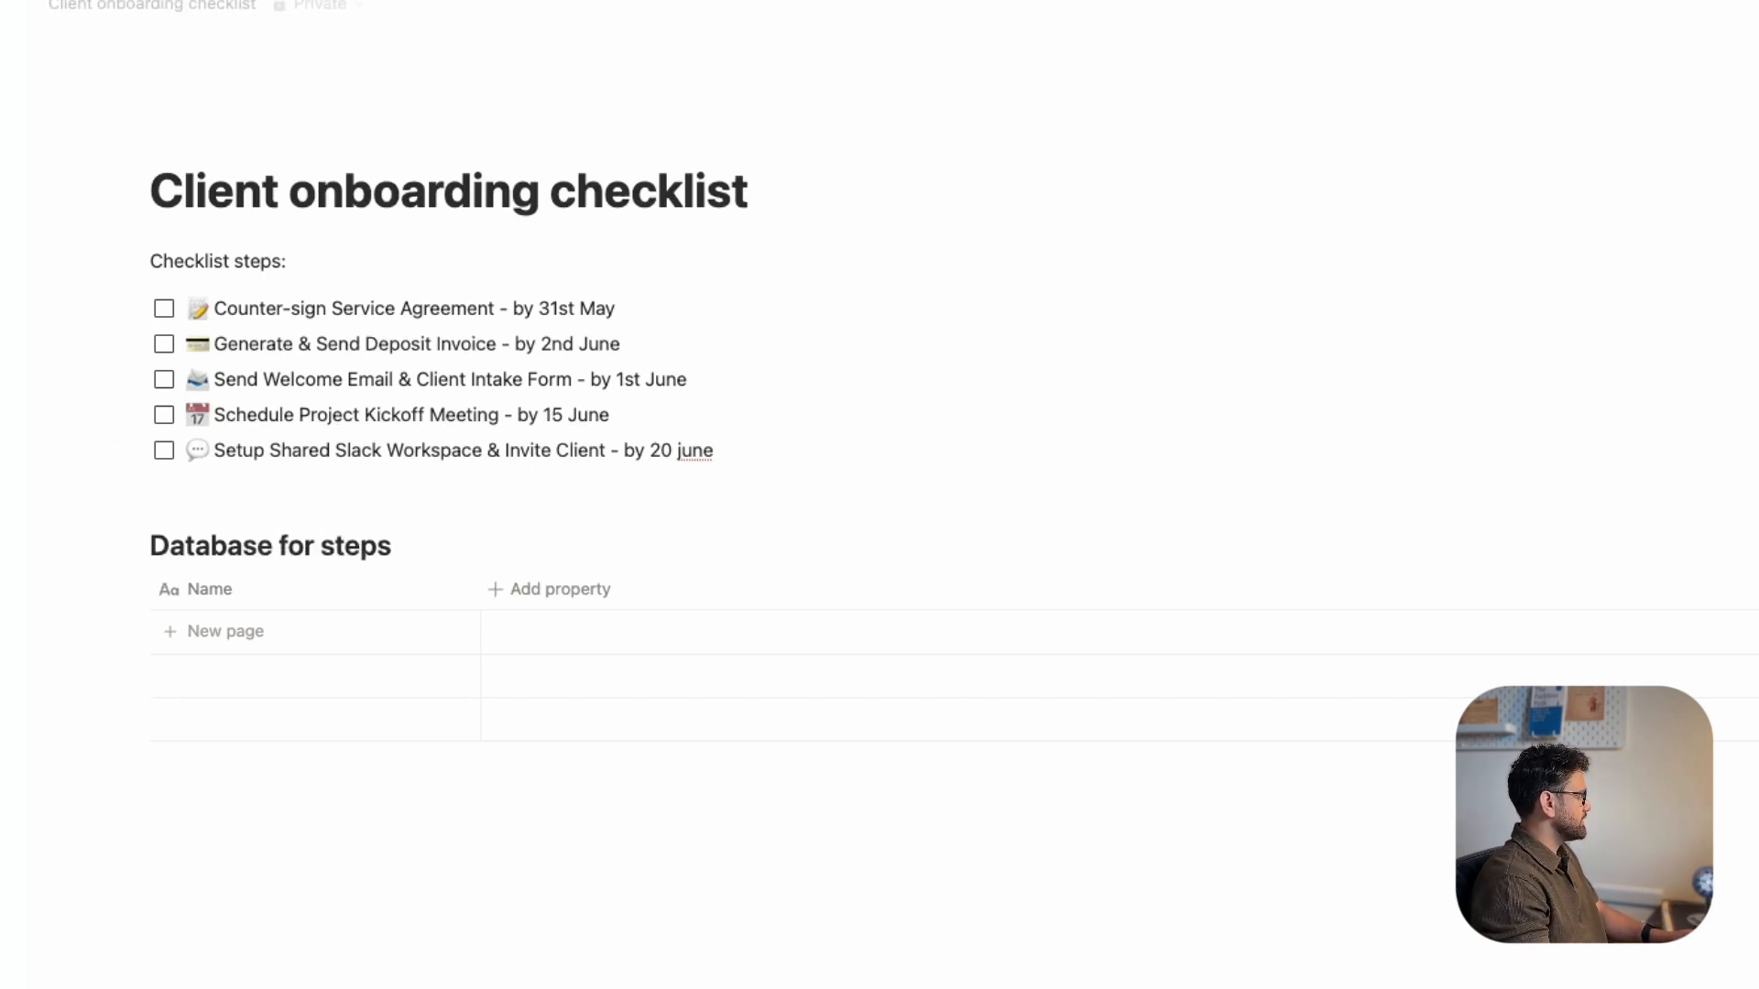
- Copy the service agreement and deposit invoice checklist items, with their dates, into the first two rows of the steps database
{"action": "triple_click", "coordinate": [262, 310]}
{"action": "key", "text": "super+c"}
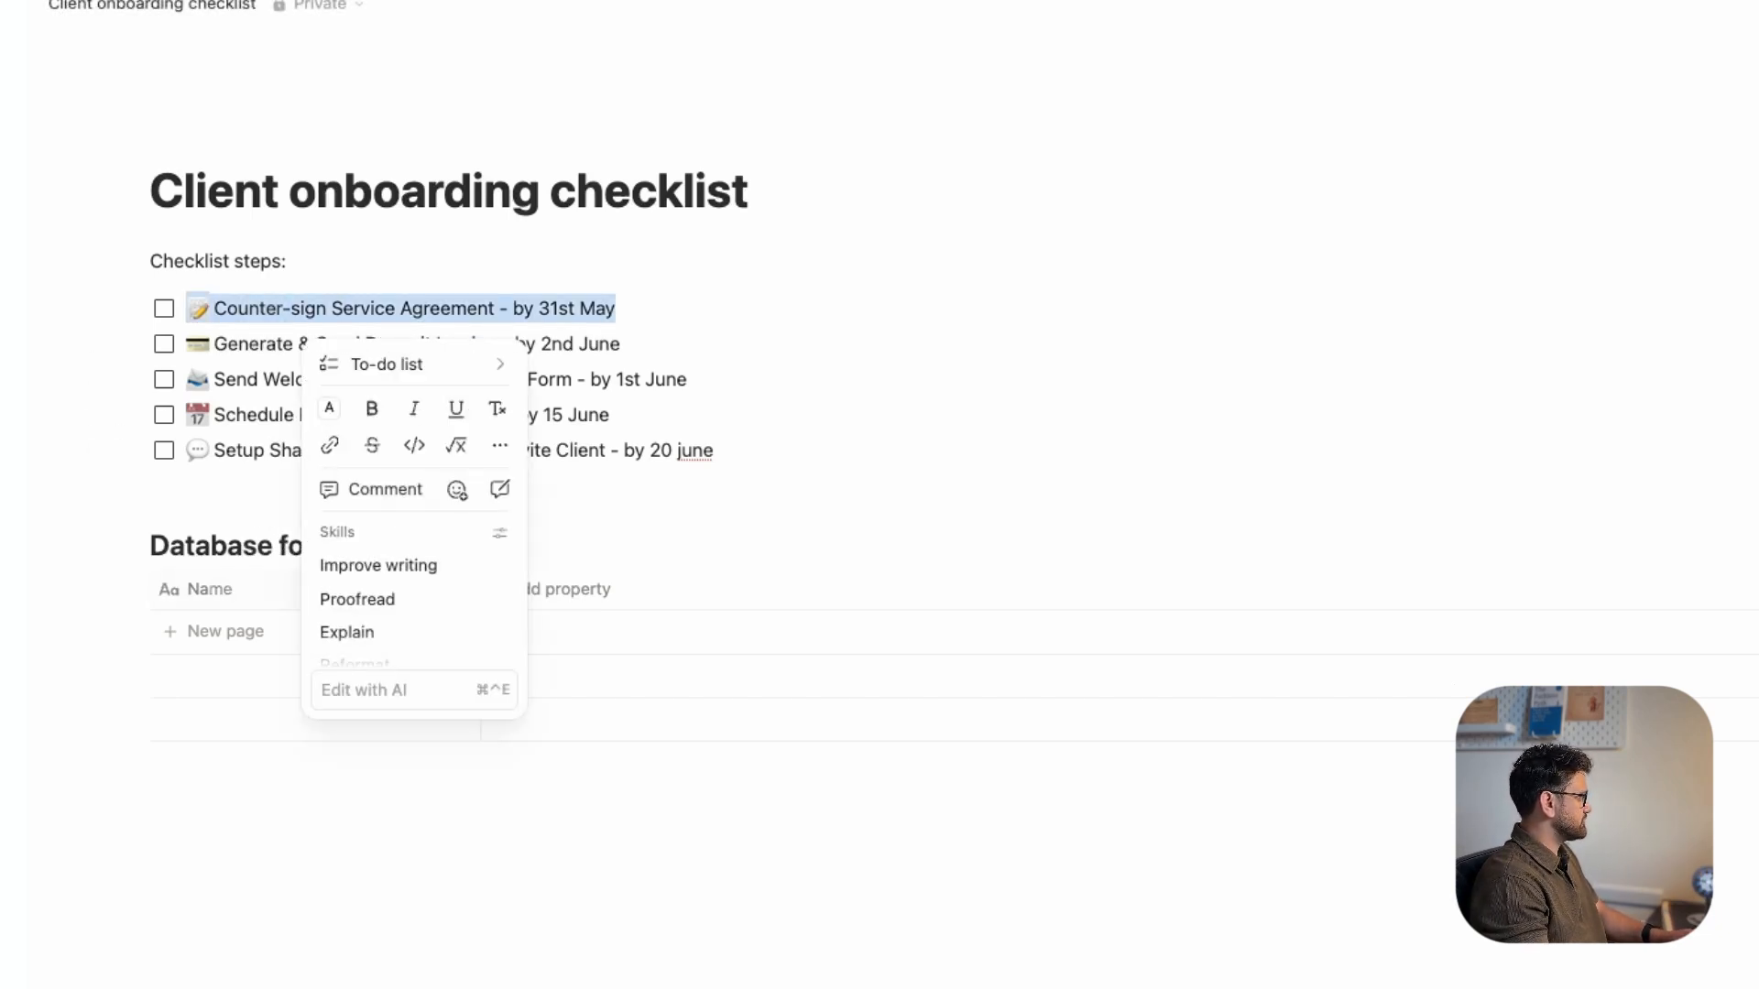
{"action": "left_click", "coordinate": [245, 632]}
{"action": "key", "text": "super+v"}
{"action": "key", "text": "Escape"}
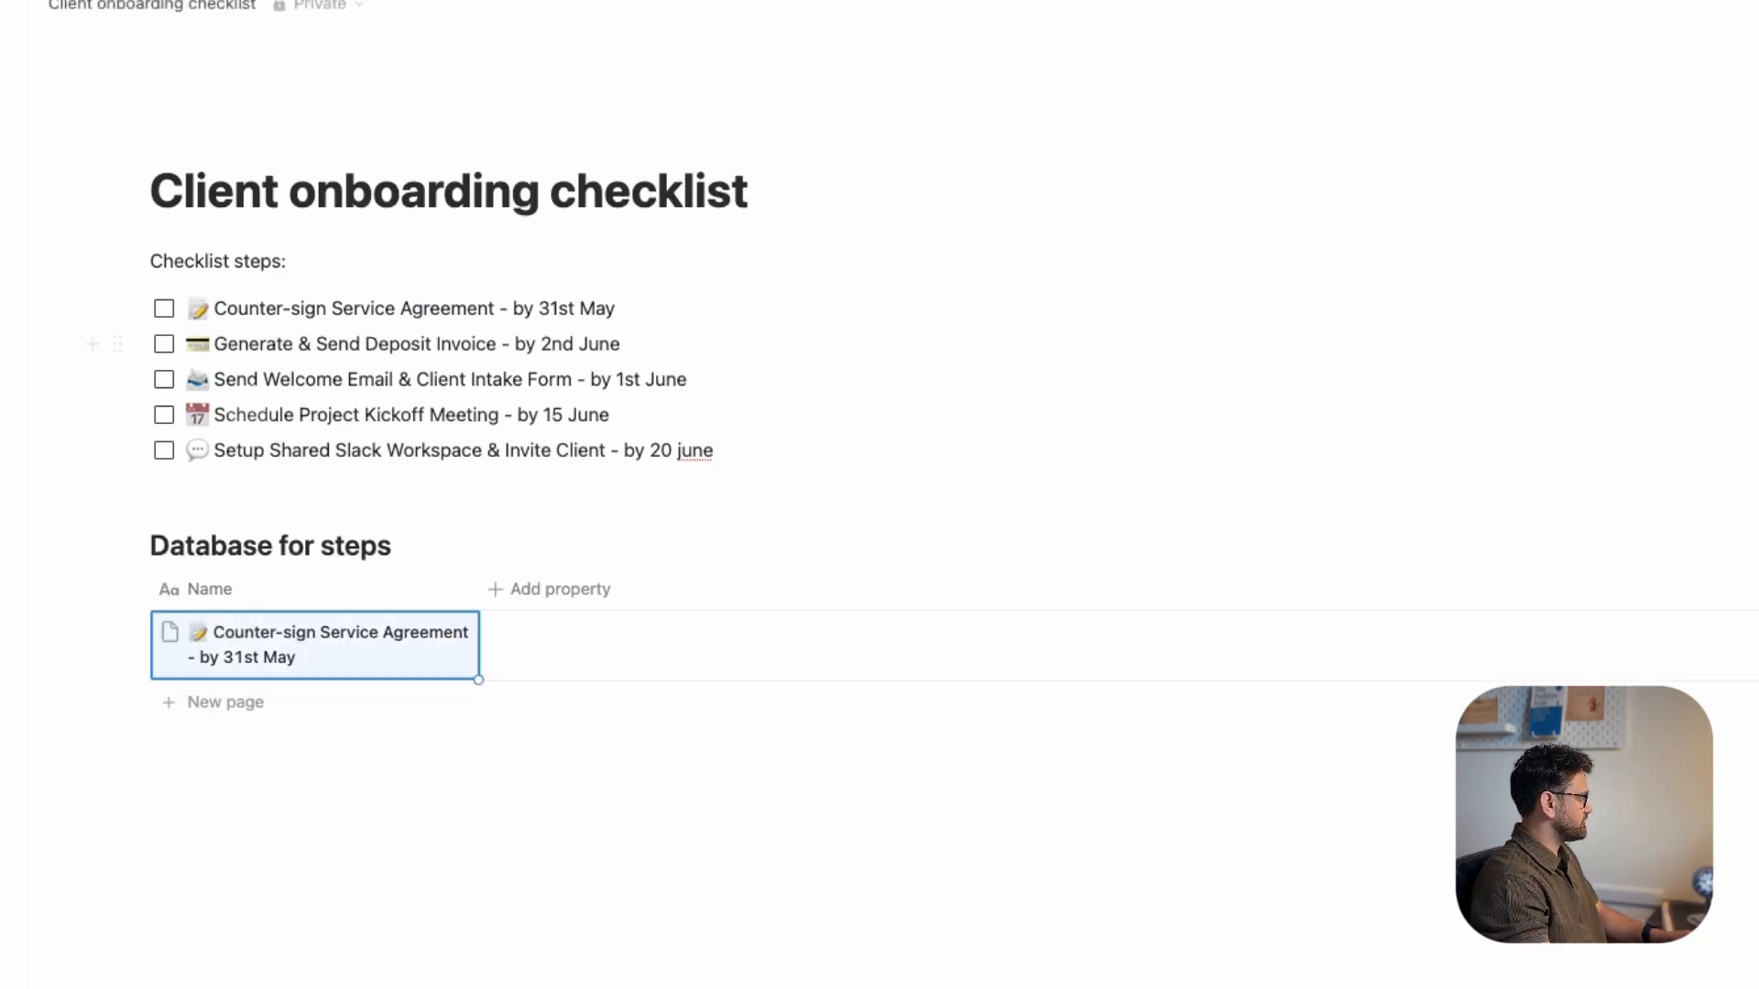
{"action": "triple_click", "coordinate": [273, 344]}
{"action": "key", "text": "super+c"}
{"action": "left_click", "coordinate": [225, 702]}
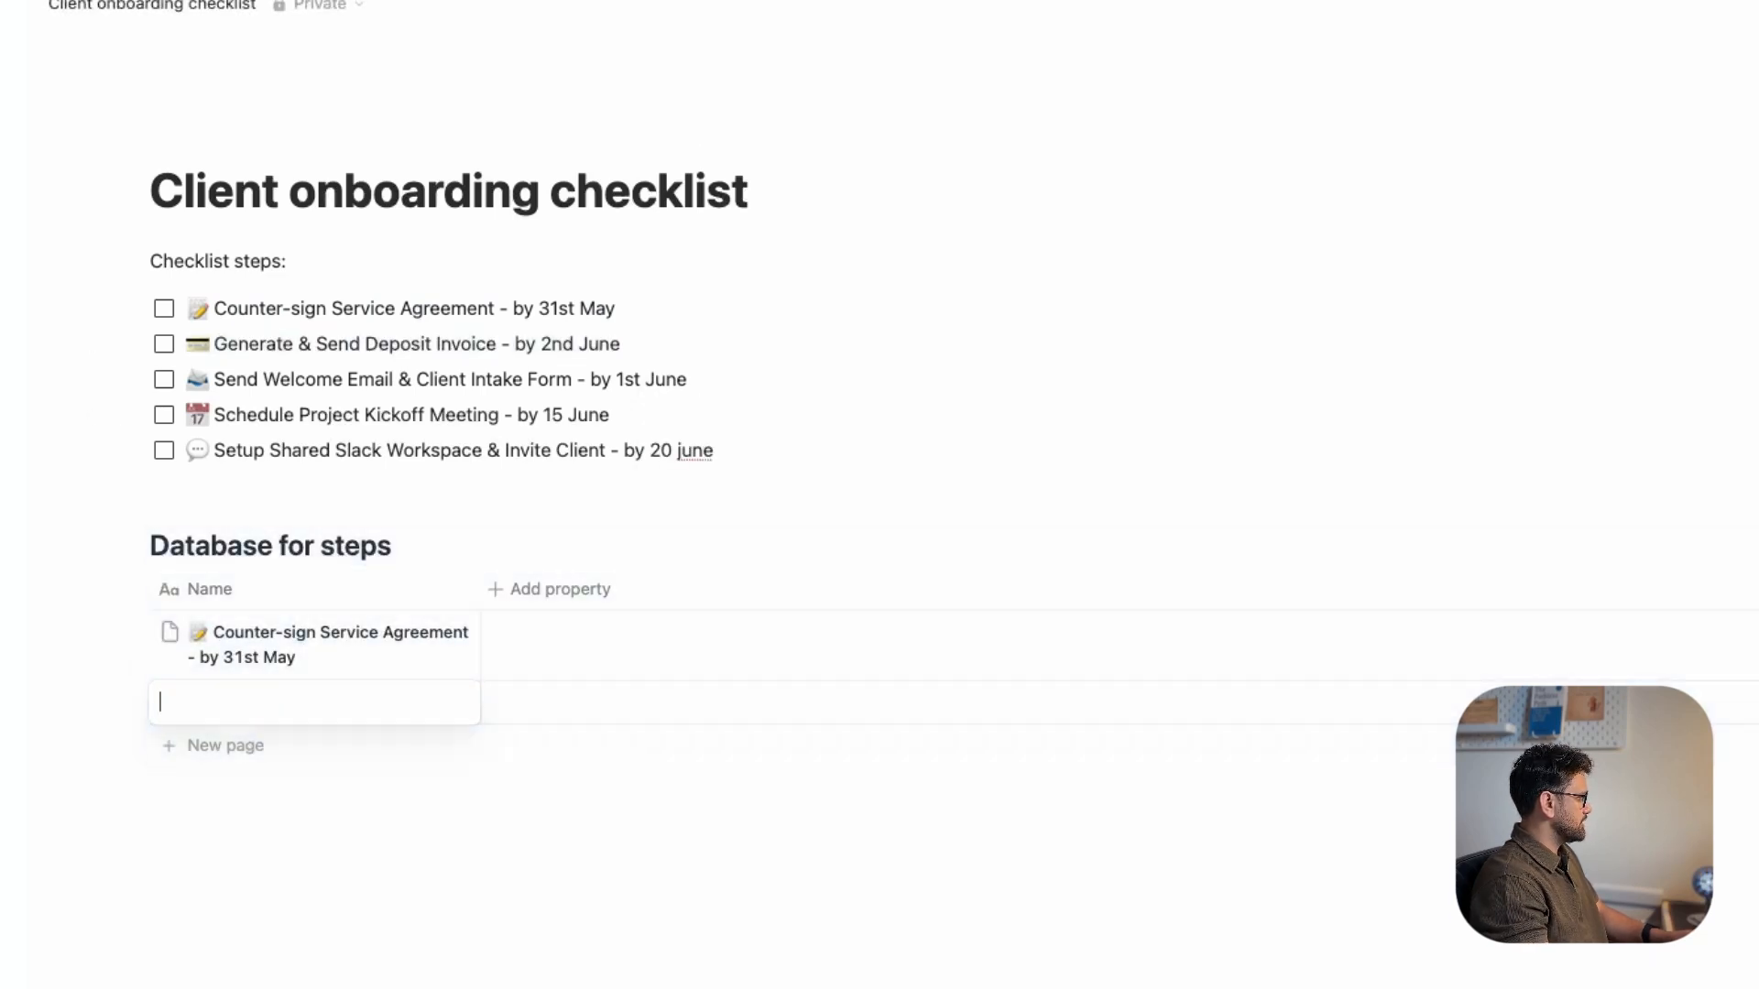
{"action": "key", "text": "super+v"}
{"action": "key", "text": "Escape"}
- Copy the welcome email and project kickoff checklist items, with their dates, into two new rows of the steps database
{"action": "triple_click", "coordinate": [312, 380]}
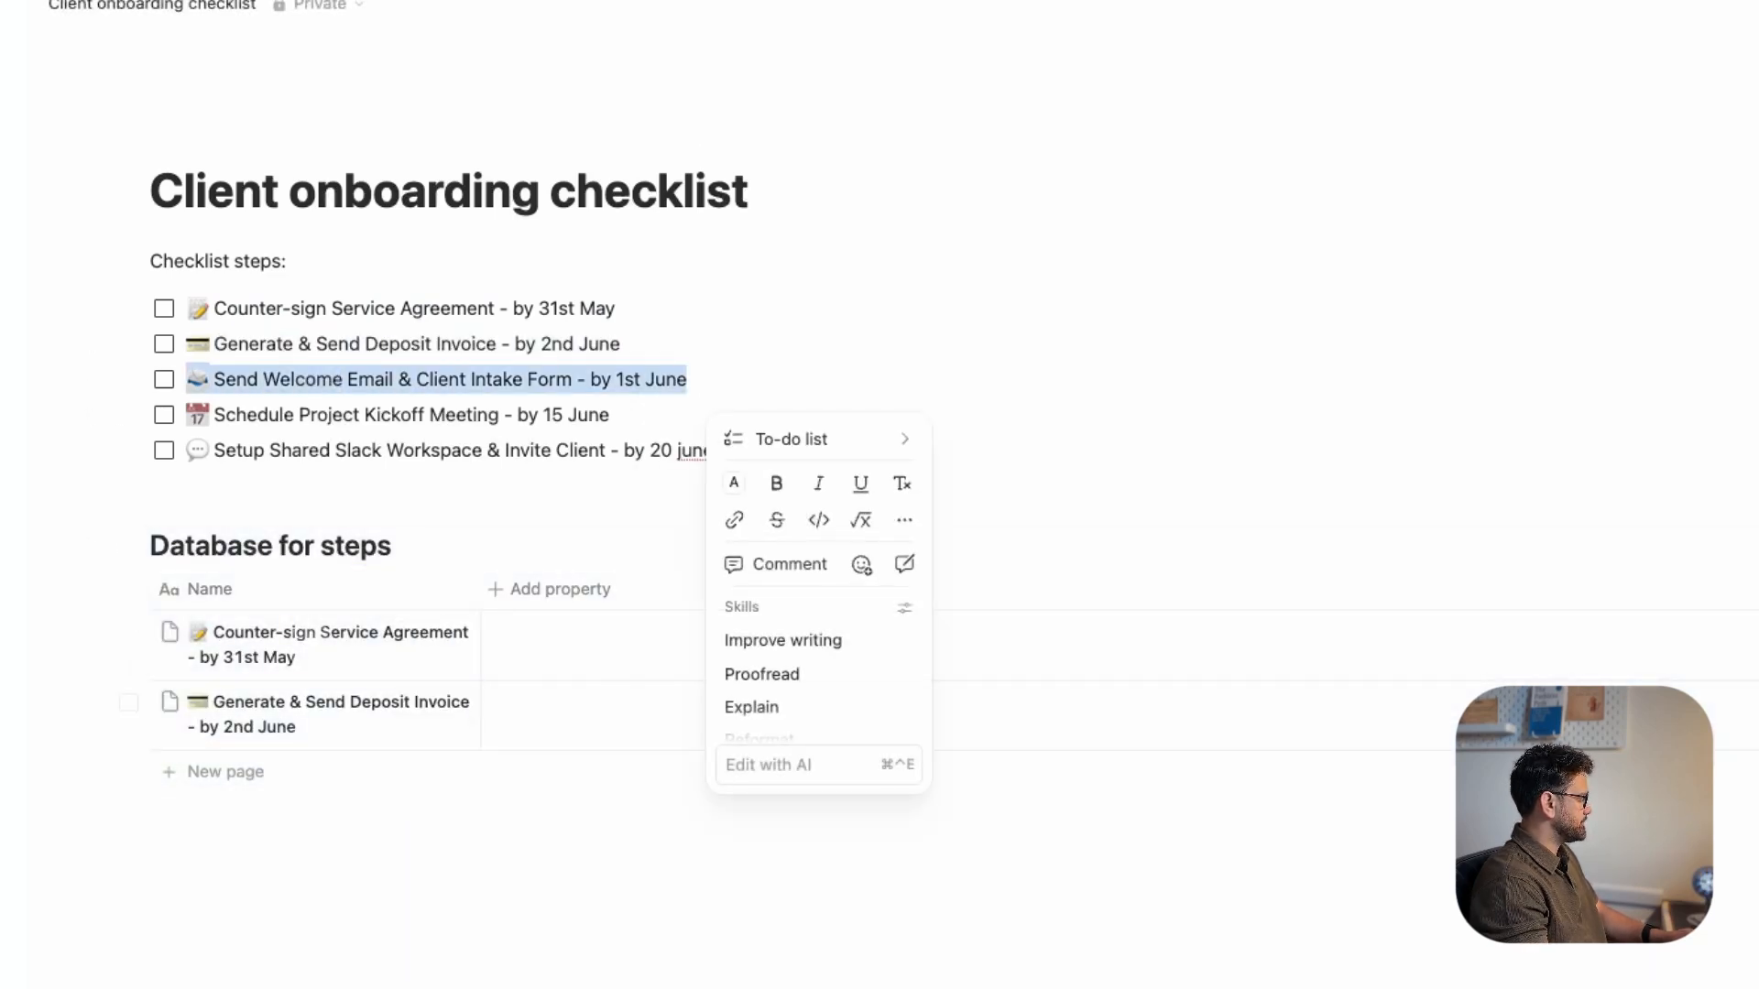
{"action": "left_click", "coordinate": [226, 771]}
{"action": "key", "text": "super+v"}
{"action": "key", "text": "Escape"}
{"action": "triple_click", "coordinate": [316, 415]}
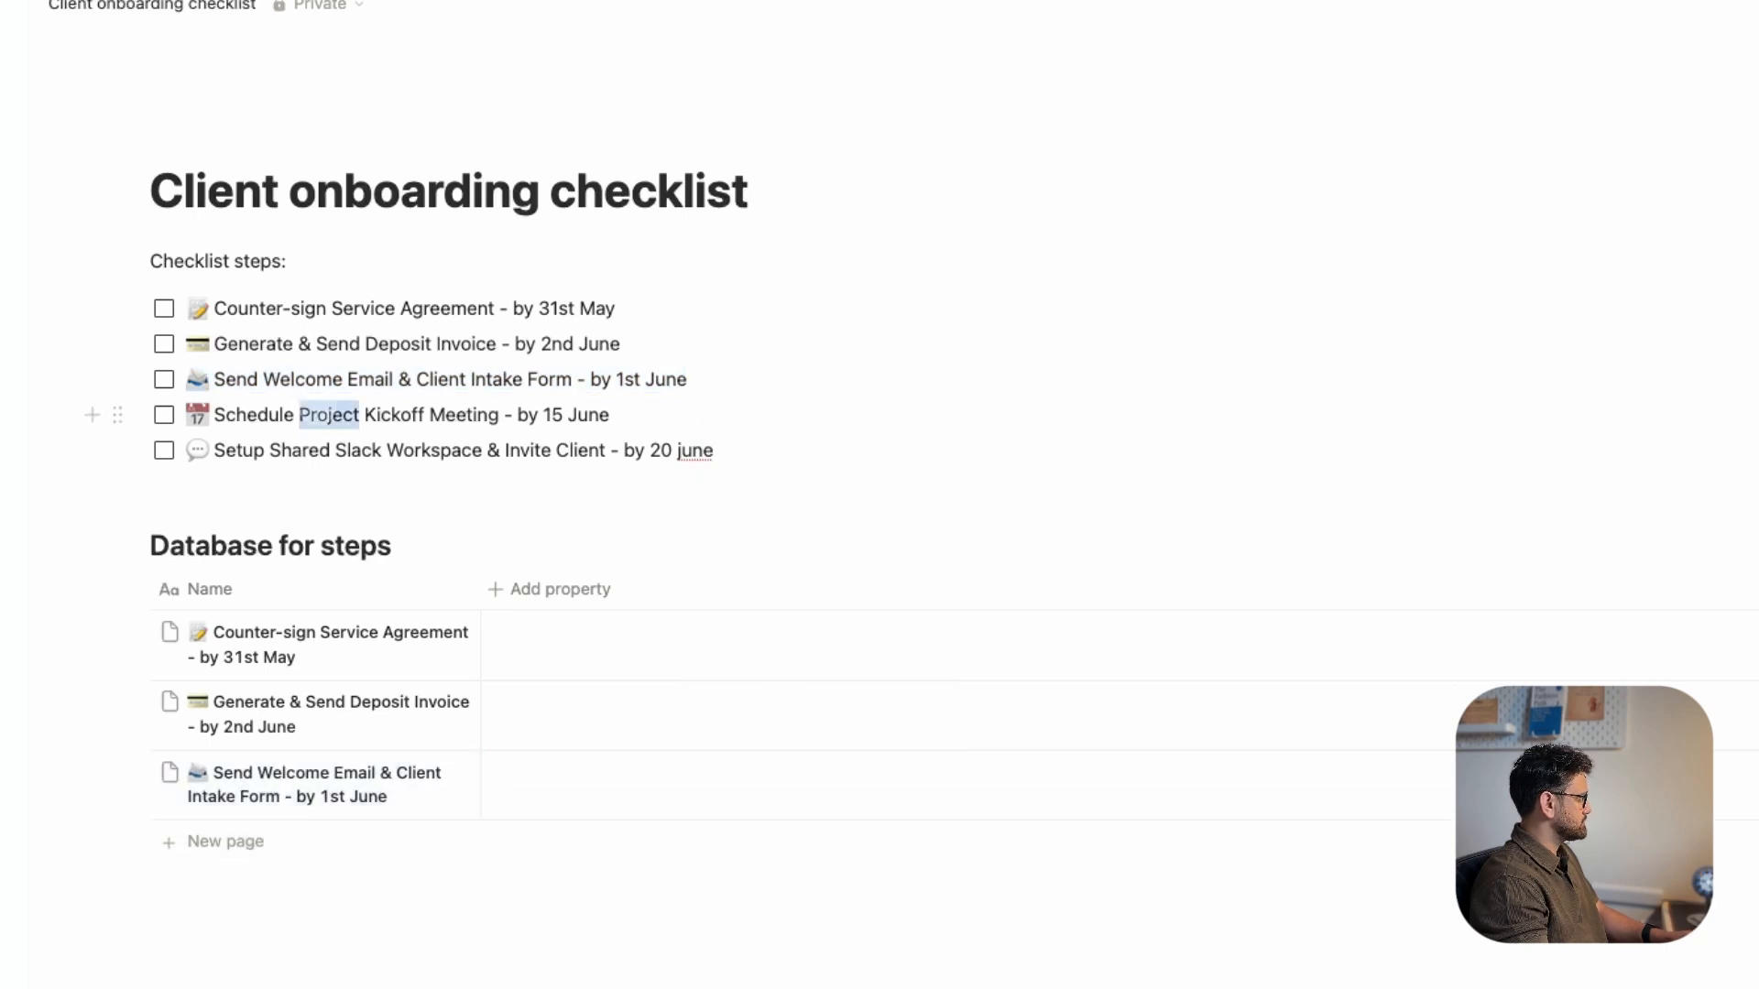
{"action": "key", "text": "super+c"}
{"action": "left_click", "coordinate": [226, 841]}
{"action": "key", "text": "super+v"}
{"action": "key", "text": "Escape"}
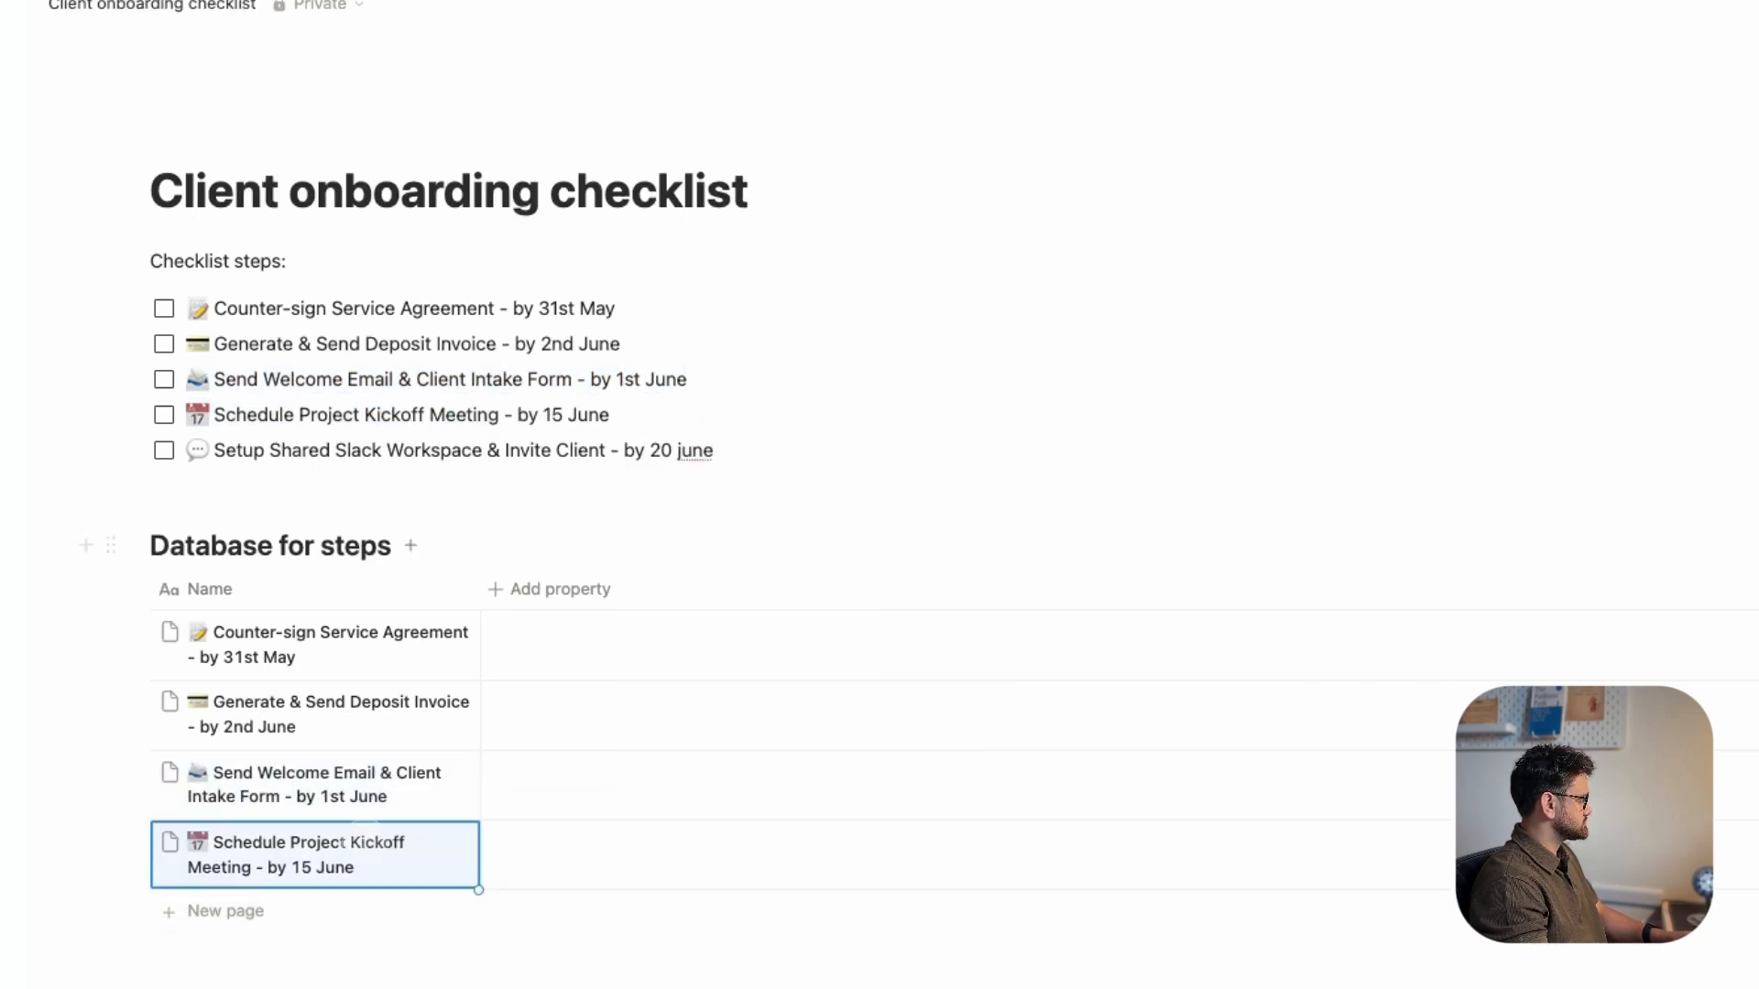
- Copy the "Setup Shared Slack Workspace & Invite Client - by 20 june" checklist item into a new database row
{"action": "double_click", "coordinate": [299, 449]}
{"action": "triple_click", "coordinate": [299, 450]}
{"action": "key", "text": "super+c"}
{"action": "left_click", "coordinate": [225, 910]}
{"action": "key", "text": "super+v"}
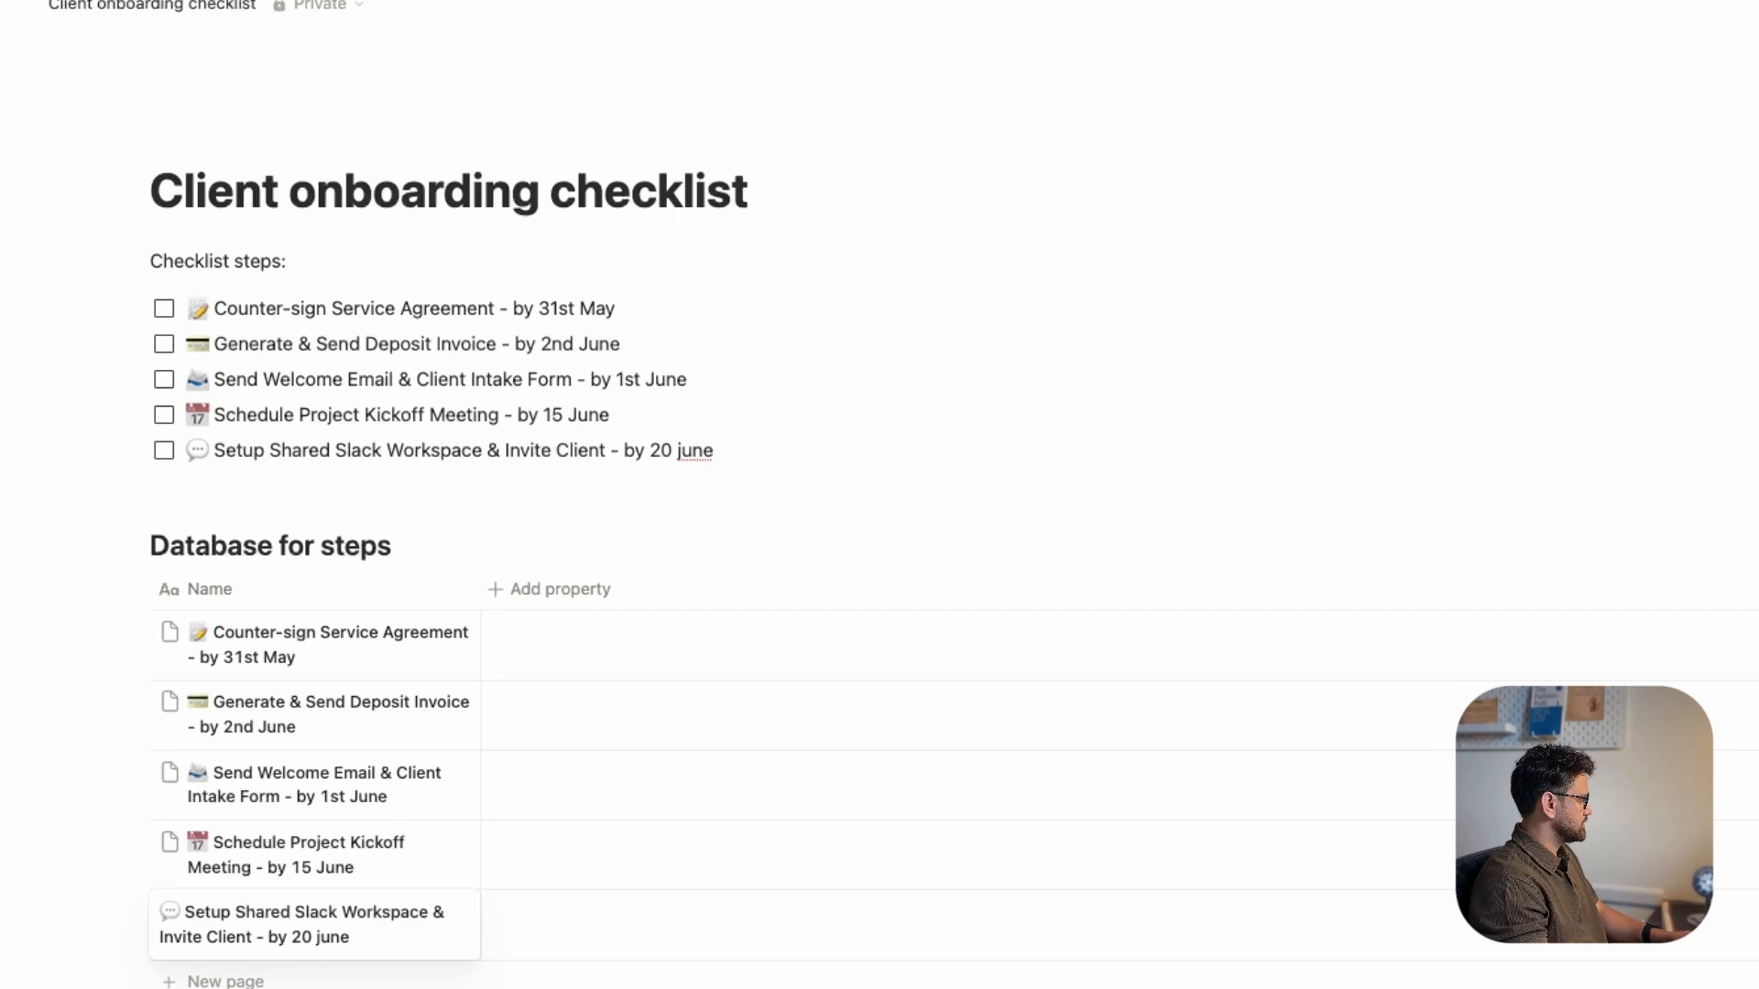
{"action": "key", "text": "Escape"}
- Remove the "- by" due-date text from the names of all five rows in the steps database
{"action": "left_click", "coordinate": [307, 648]}
{"action": "key", "text": "alt+shift+Left"}
{"action": "key", "text": "alt+shift+Left"}
{"action": "key", "text": "alt+shift+Left"}
{"action": "key", "text": "BackSpace"}
{"action": "key", "text": "BackSpace"}
{"action": "key", "text": "BackSpace"}
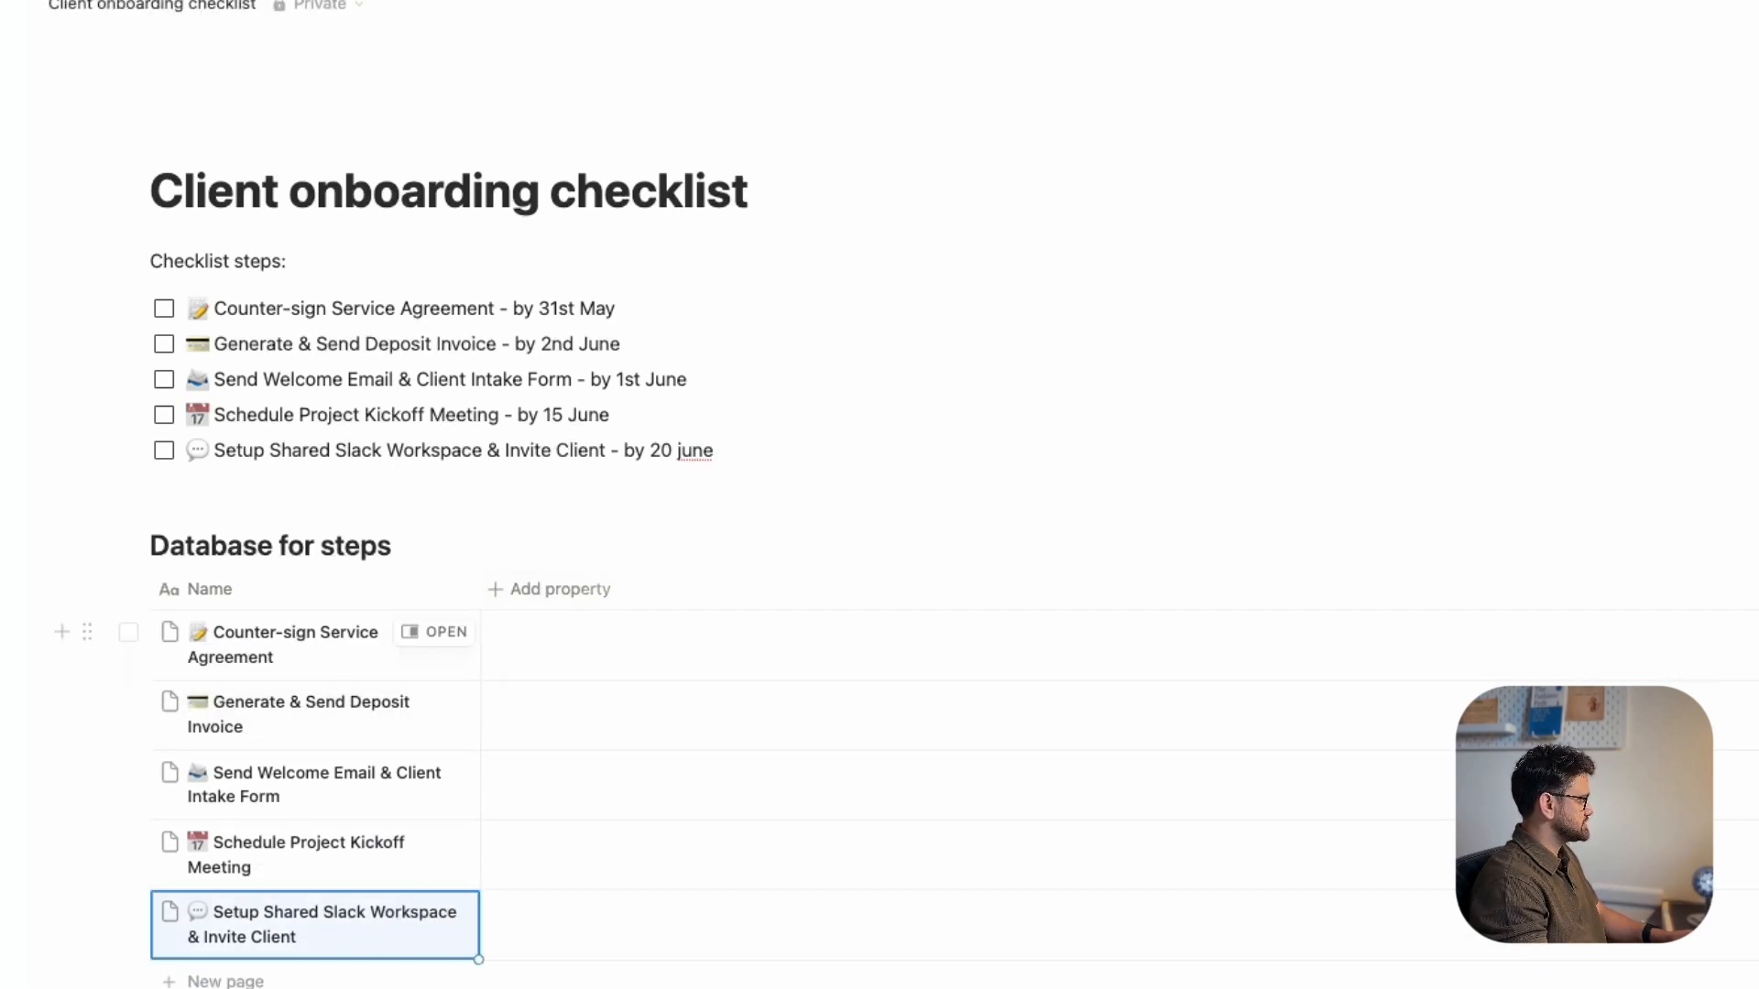
- Add a Select property to the steps database and name it "status"
{"action": "left_click", "coordinate": [550, 589]}
{"action": "left_click", "coordinate": [543, 834]}
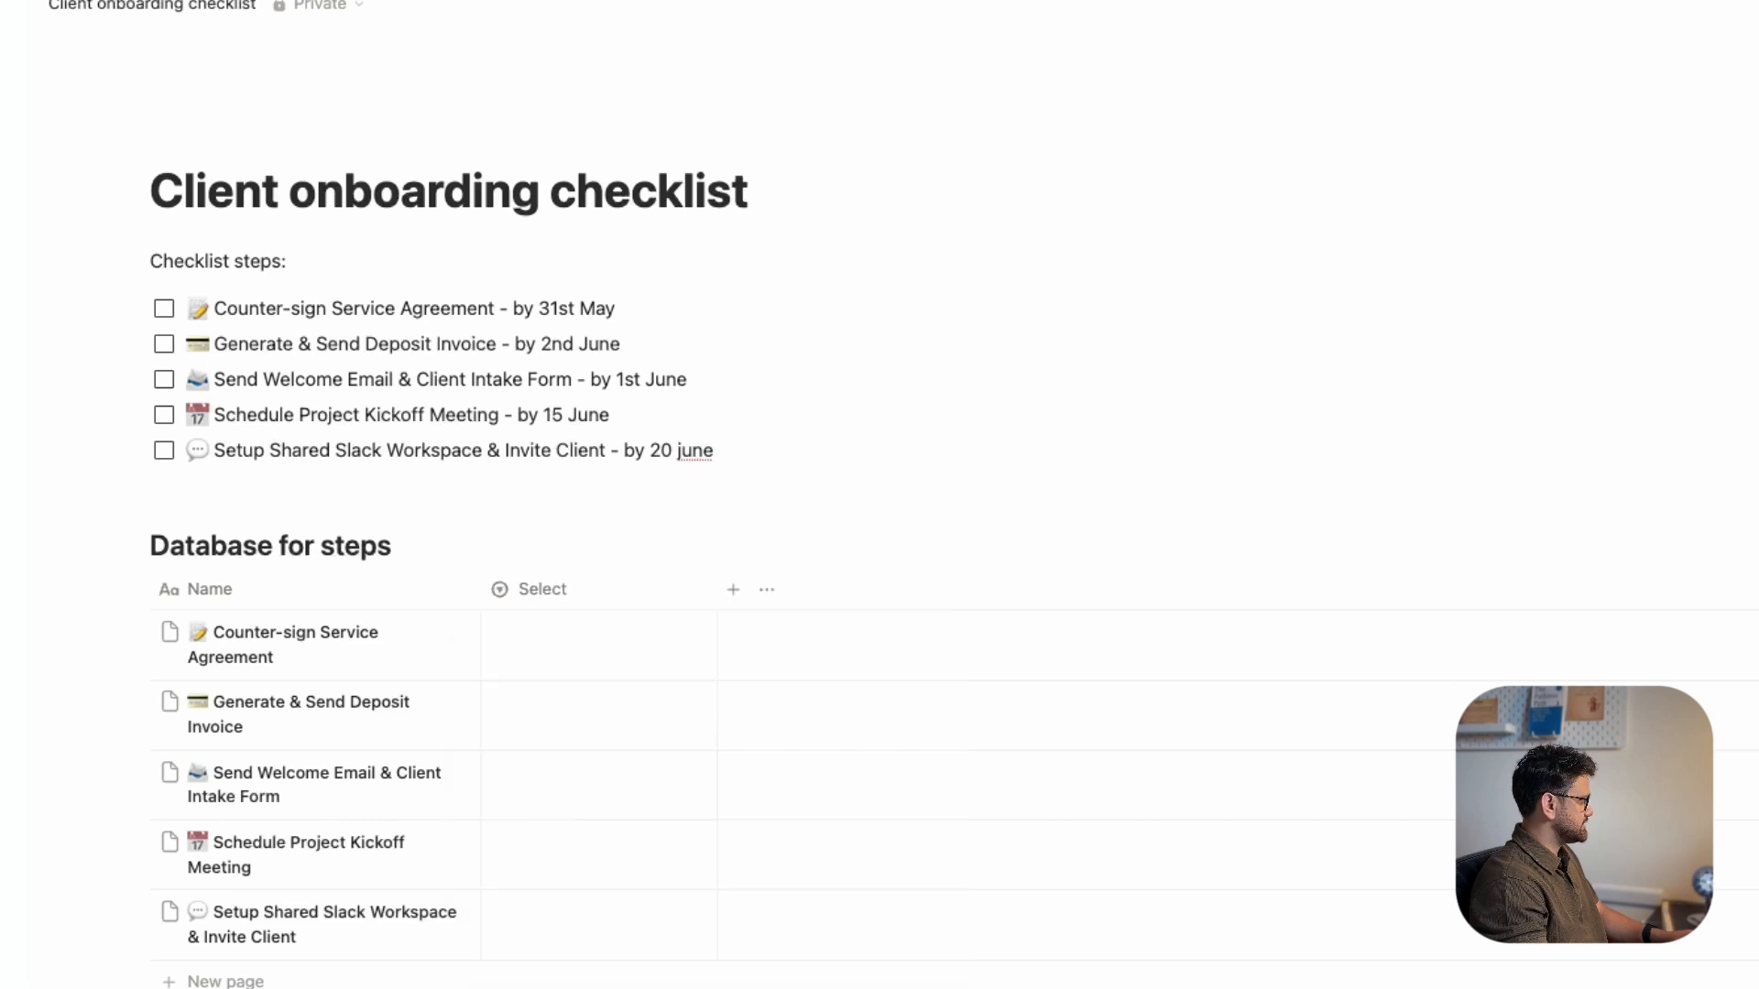
{"action": "left_click", "coordinate": [596, 646]}
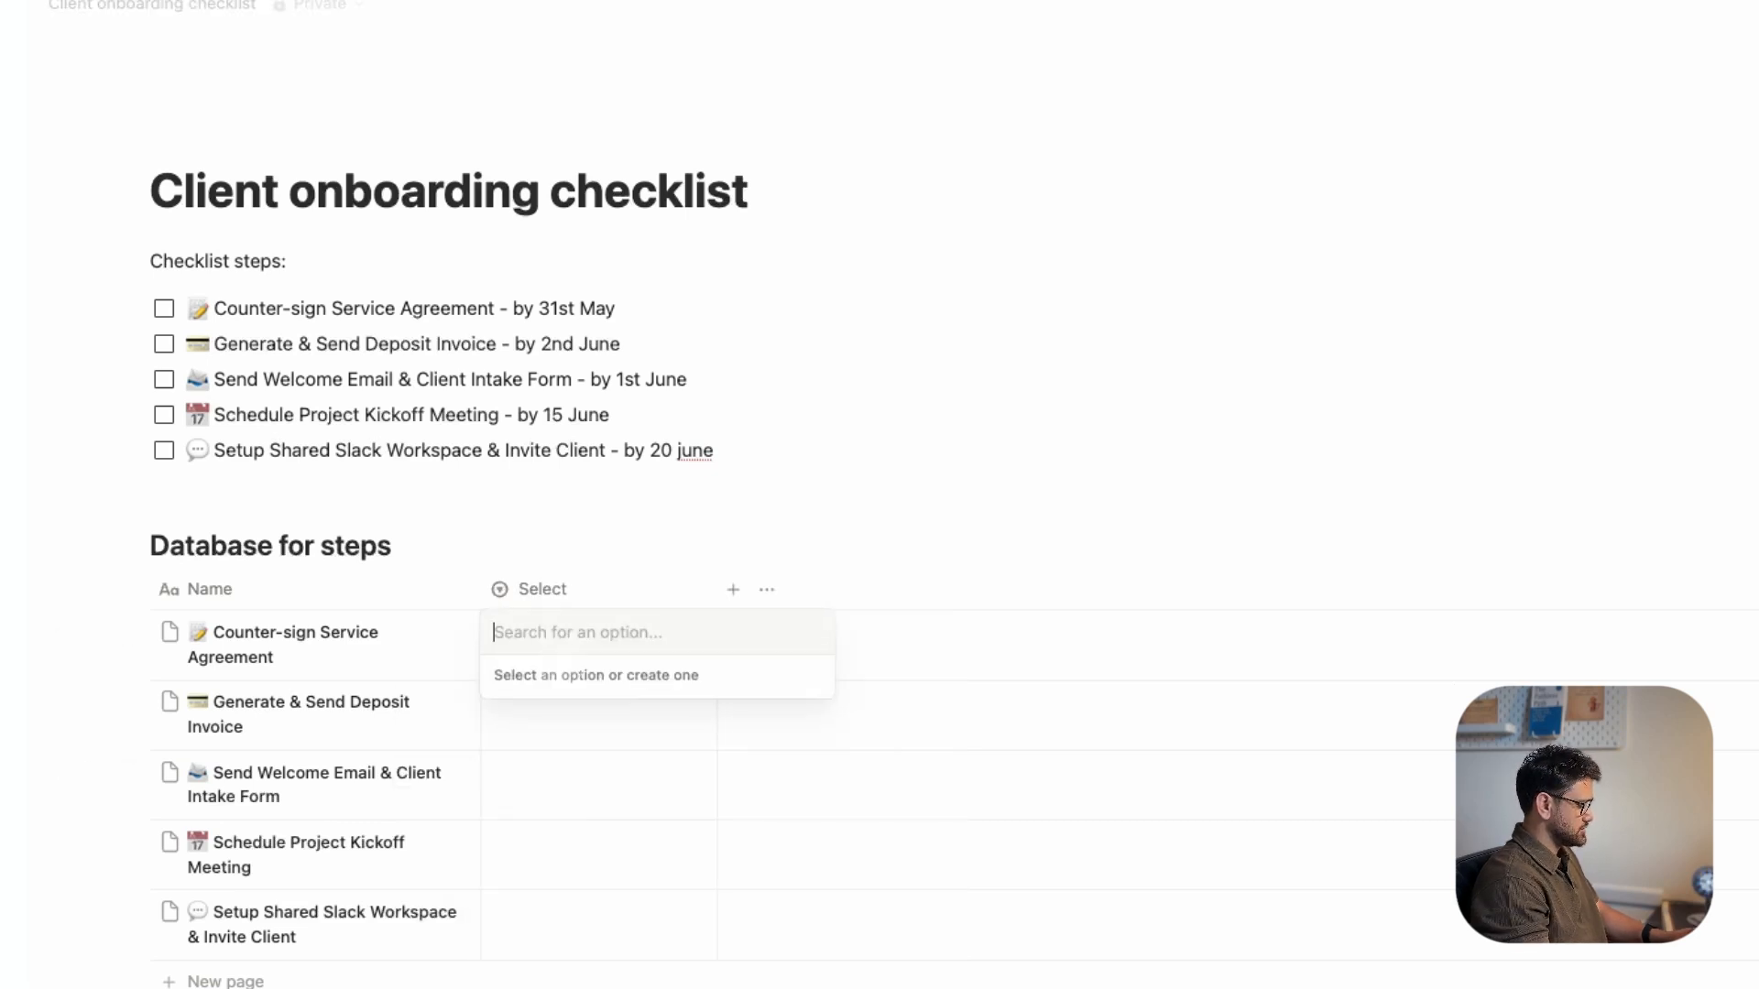
{"action": "left_click", "coordinate": [567, 589]}
{"action": "left_click", "coordinate": [577, 636]}
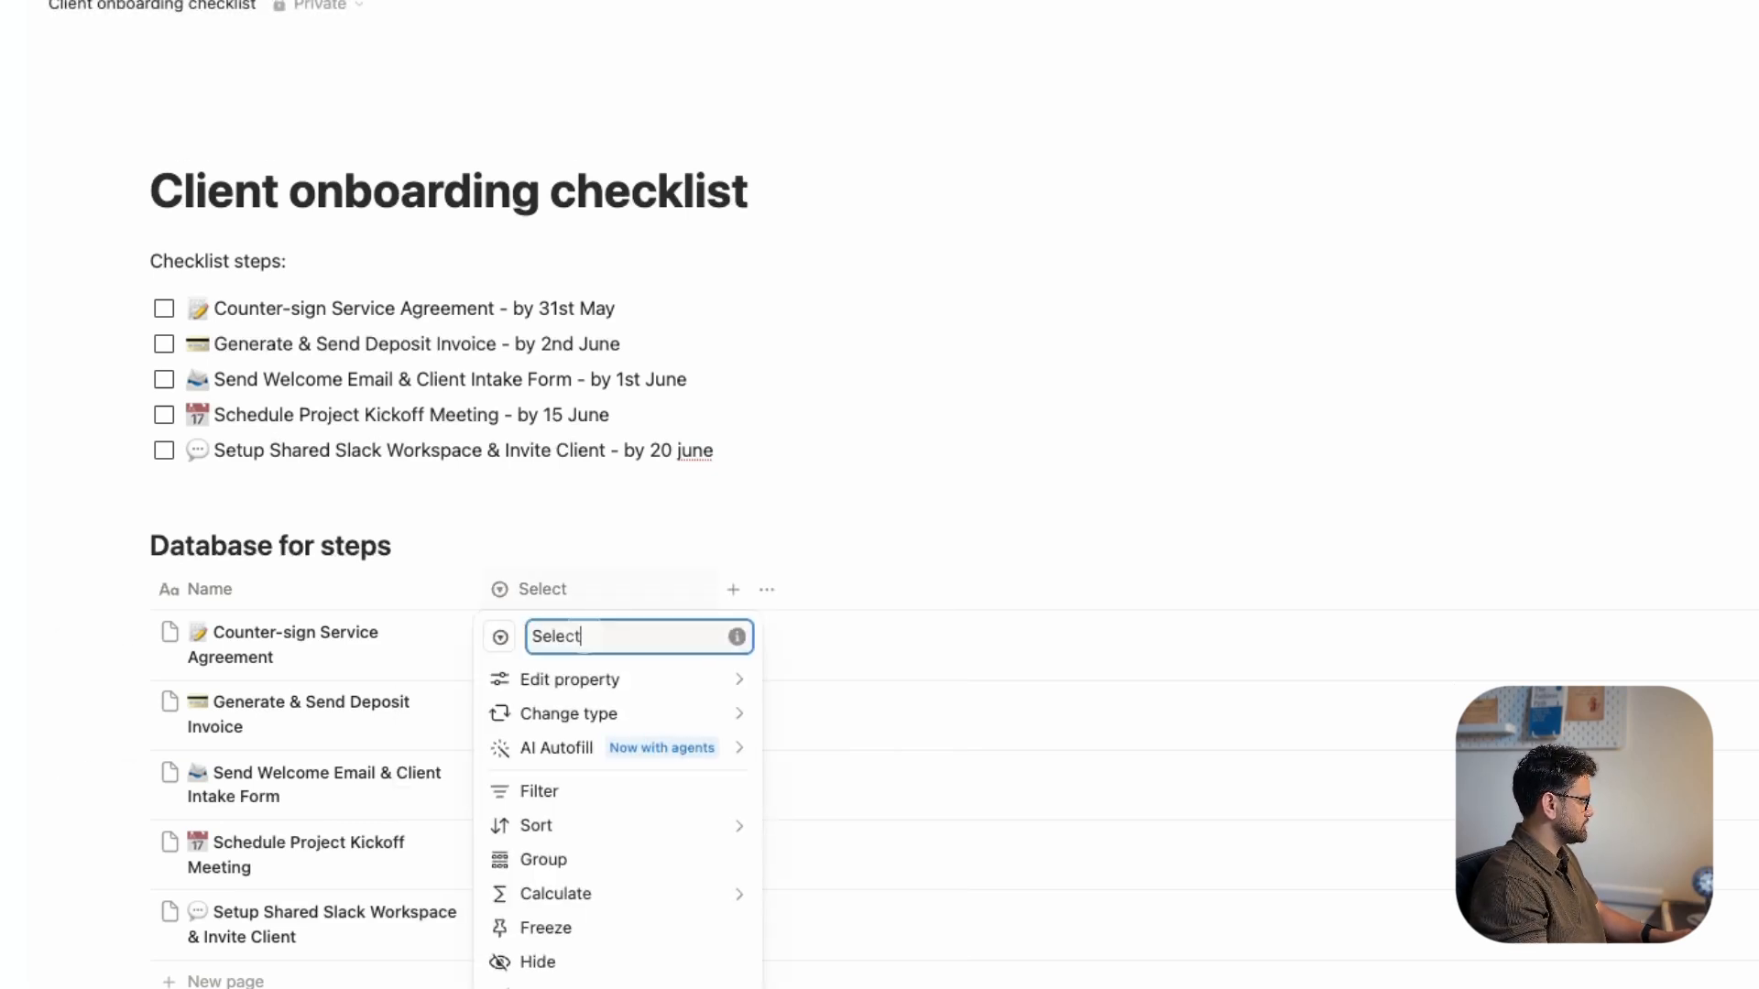
{"action": "double_click", "coordinate": [577, 635]}
{"action": "type", "text": "status"}
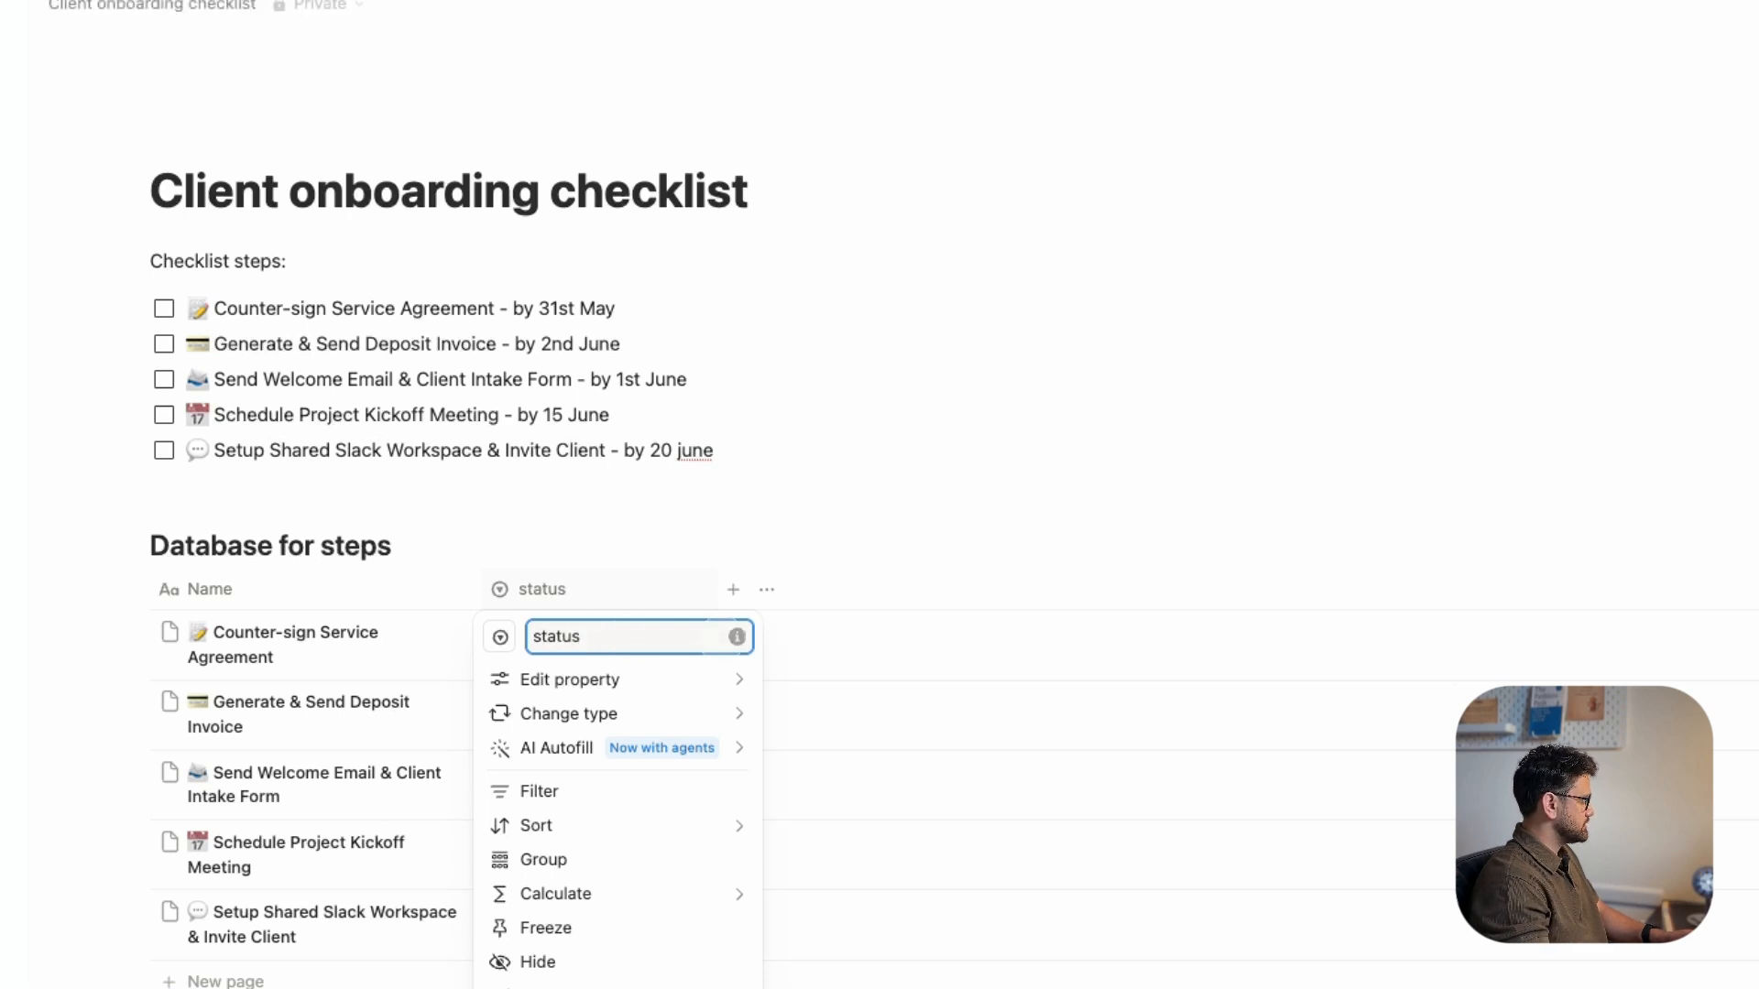
{"action": "key", "text": "Return"}
- Create the status option "Started" and assign it to the Counter-sign Service Agreement row
{"action": "left_click", "coordinate": [577, 635]}
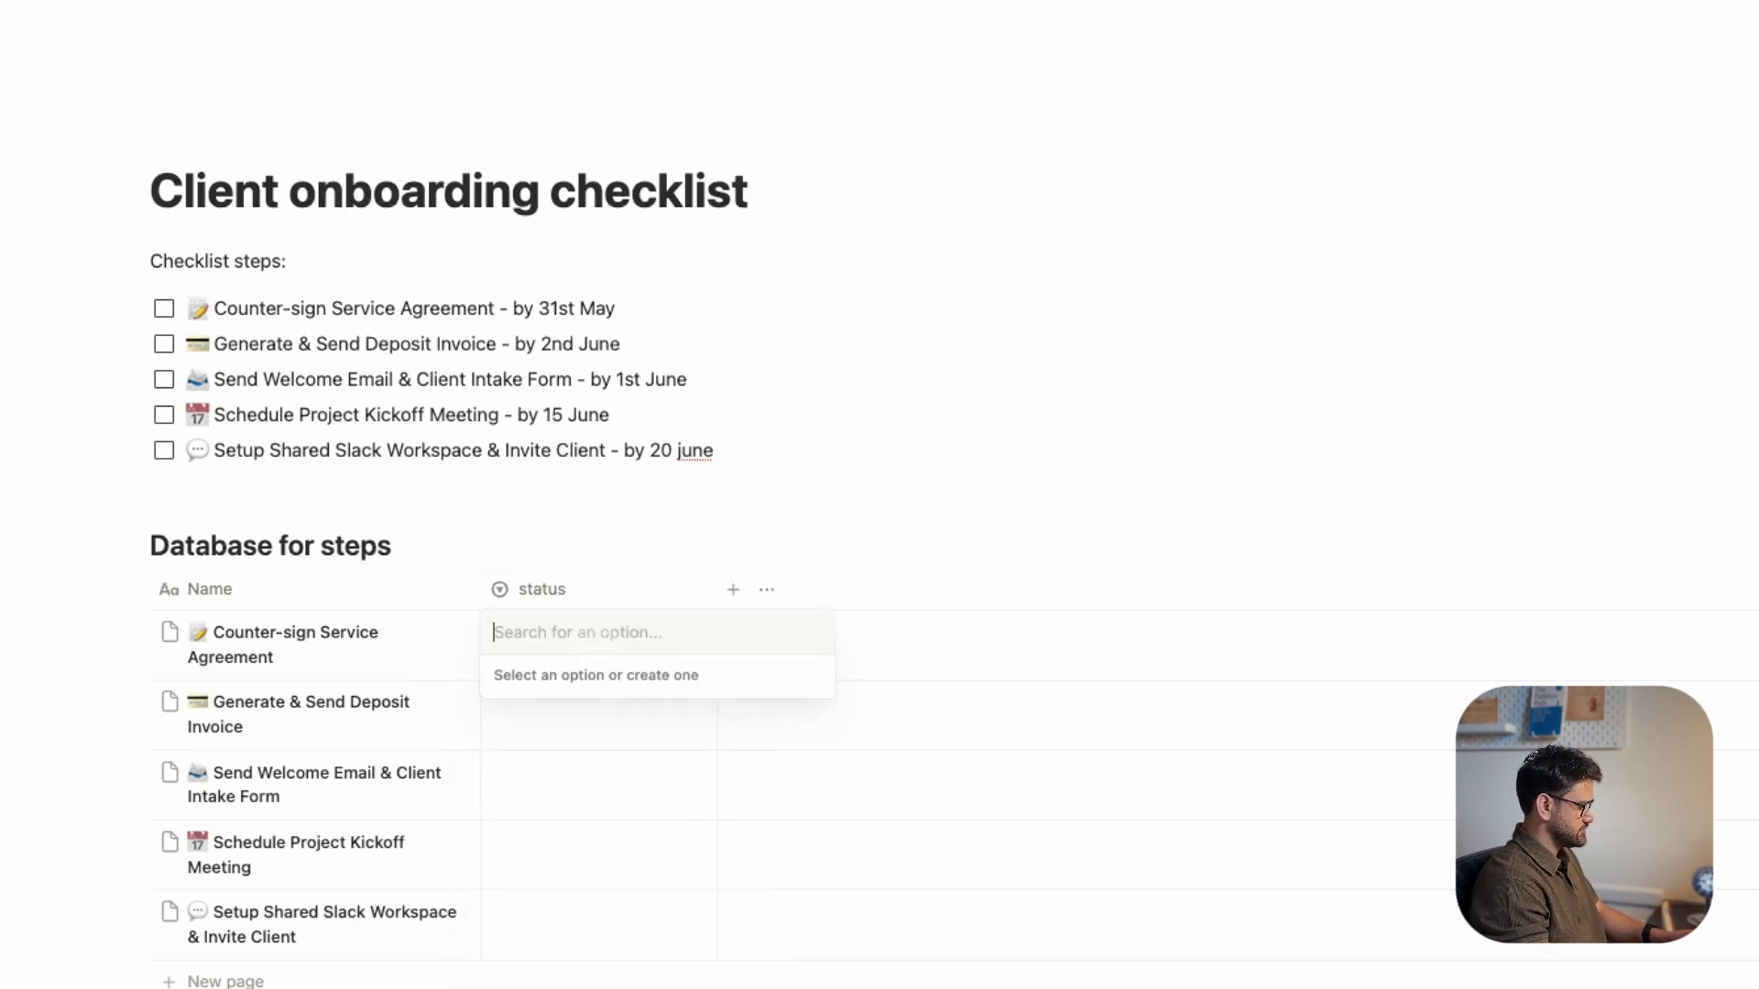
{"action": "type", "text": "Styarted"}
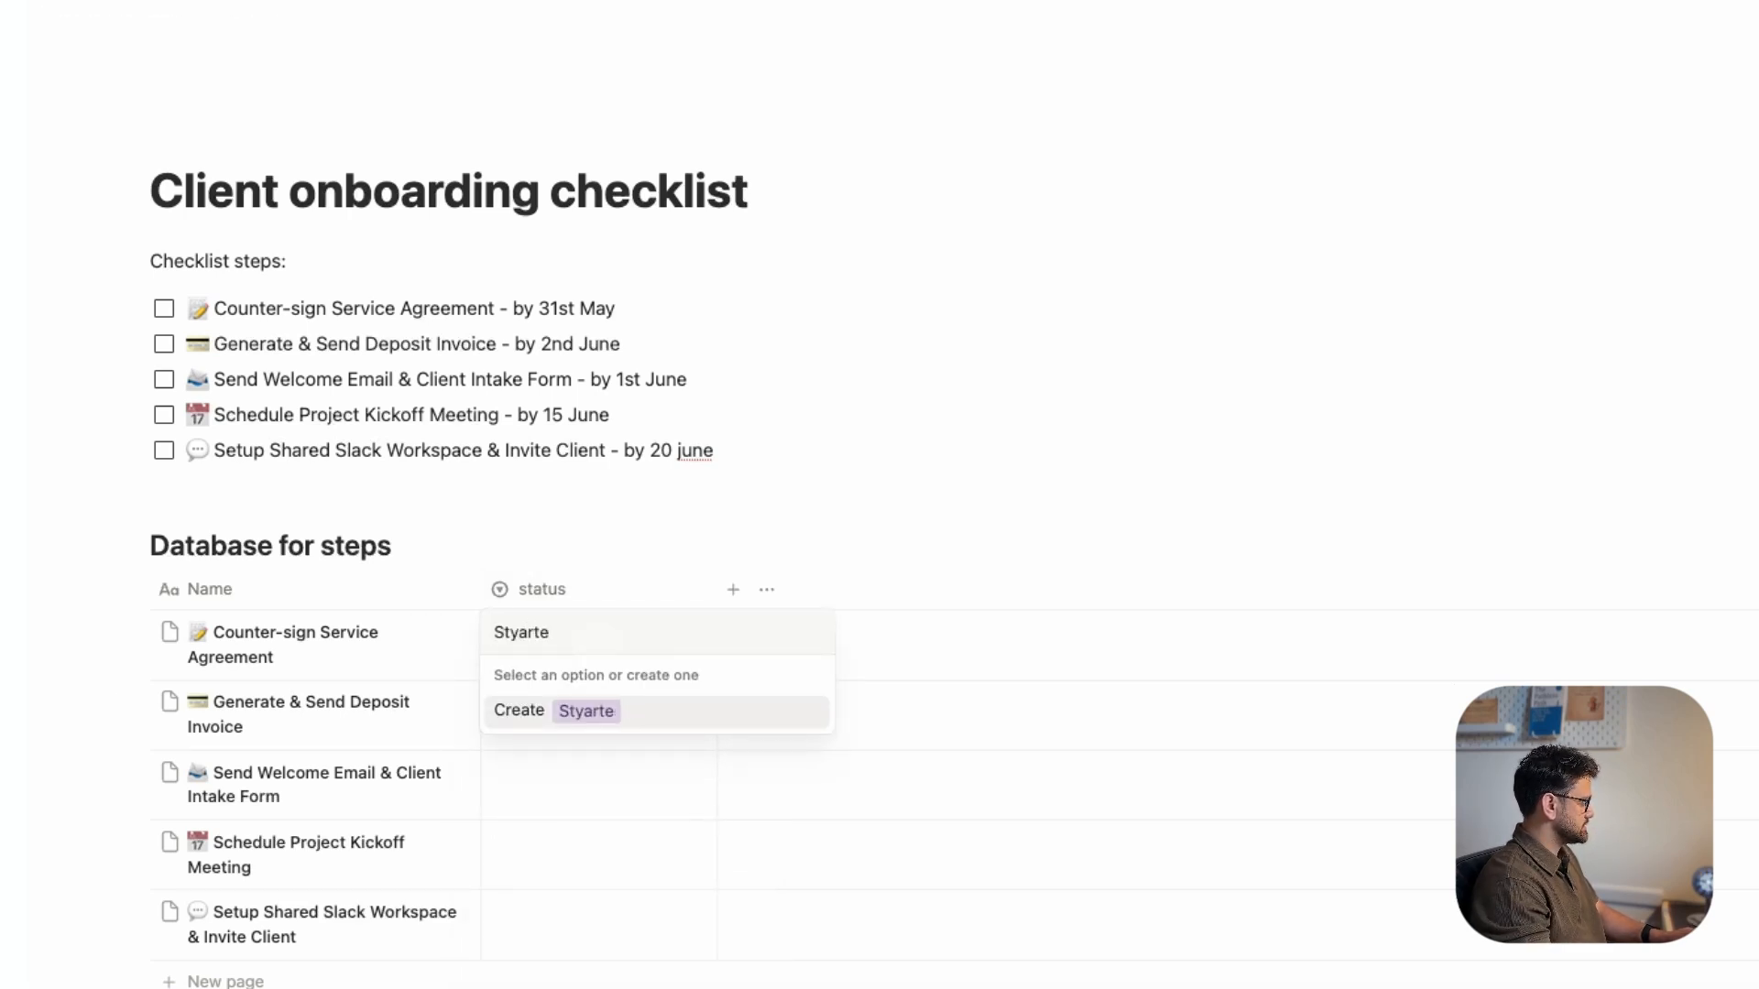
{"action": "key", "text": "BackSpace"}
{"action": "key", "text": "BackSpace"}
{"action": "key", "text": "BackSpace"}
{"action": "key", "text": "BackSpace"}
{"action": "key", "text": "BackSpace"}
{"action": "type", "text": "arted"}
{"action": "key", "text": "Return"}
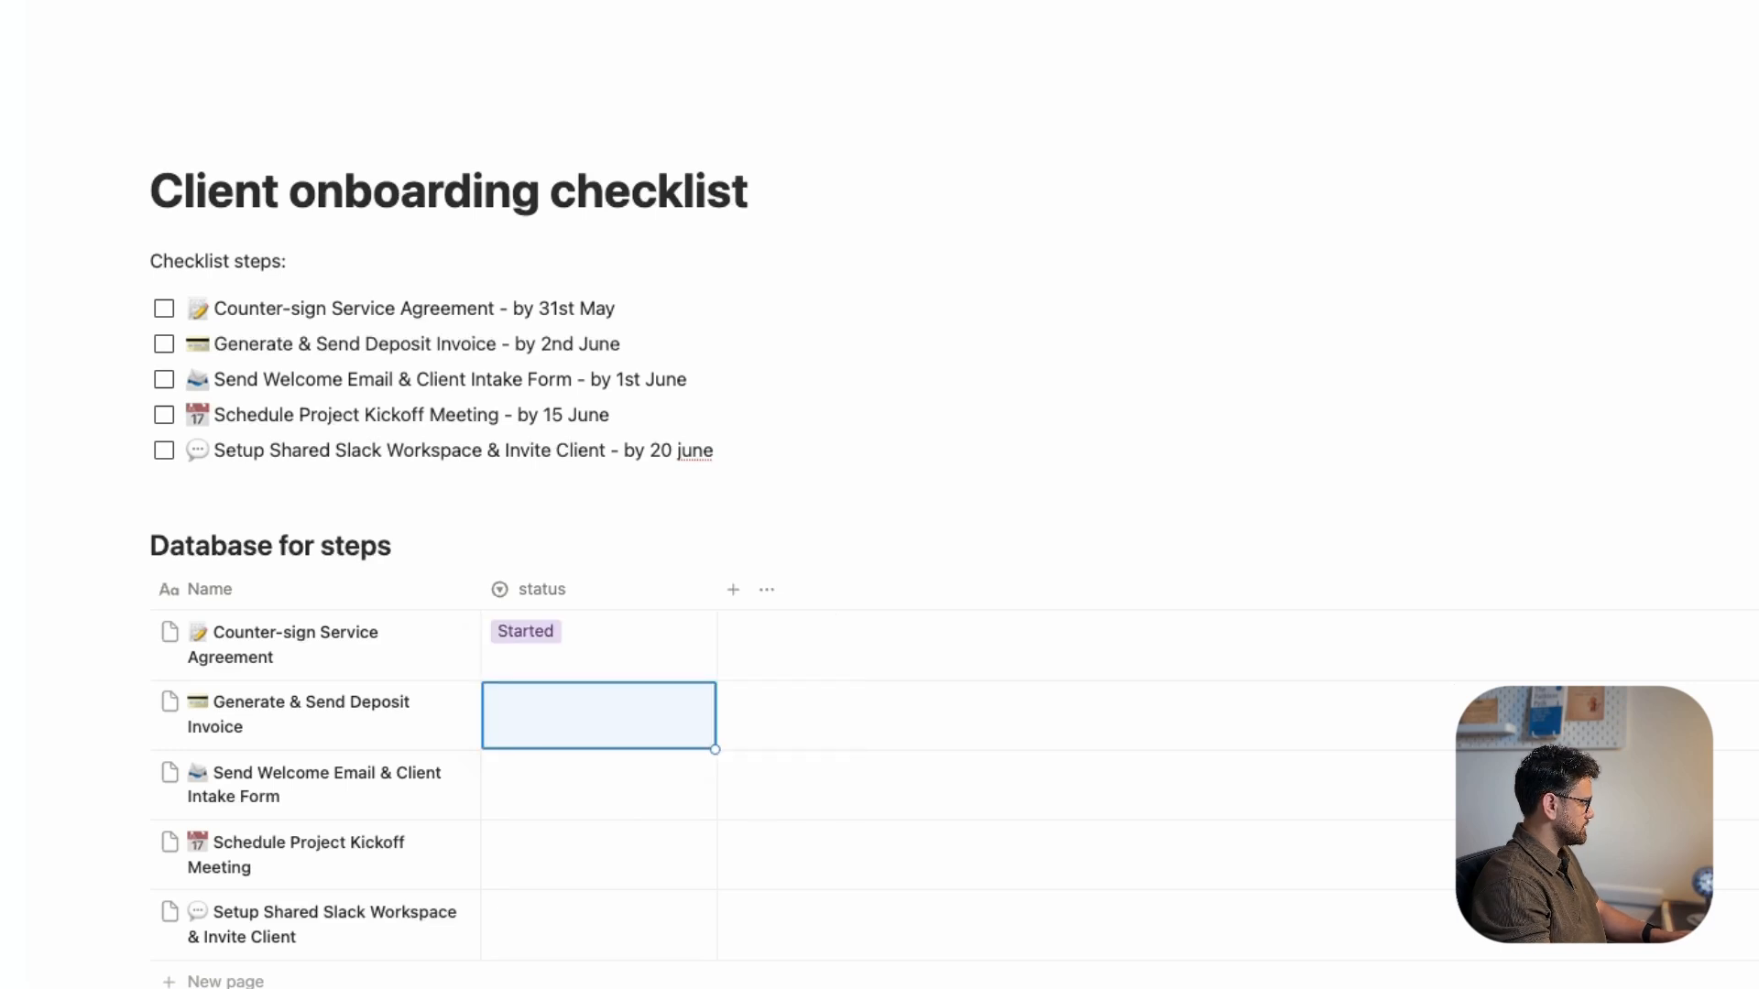
- Create the status options "Not started" for the deposit invoice row and "Complete" for the welcome email row
{"action": "type", "text": "Not started"}
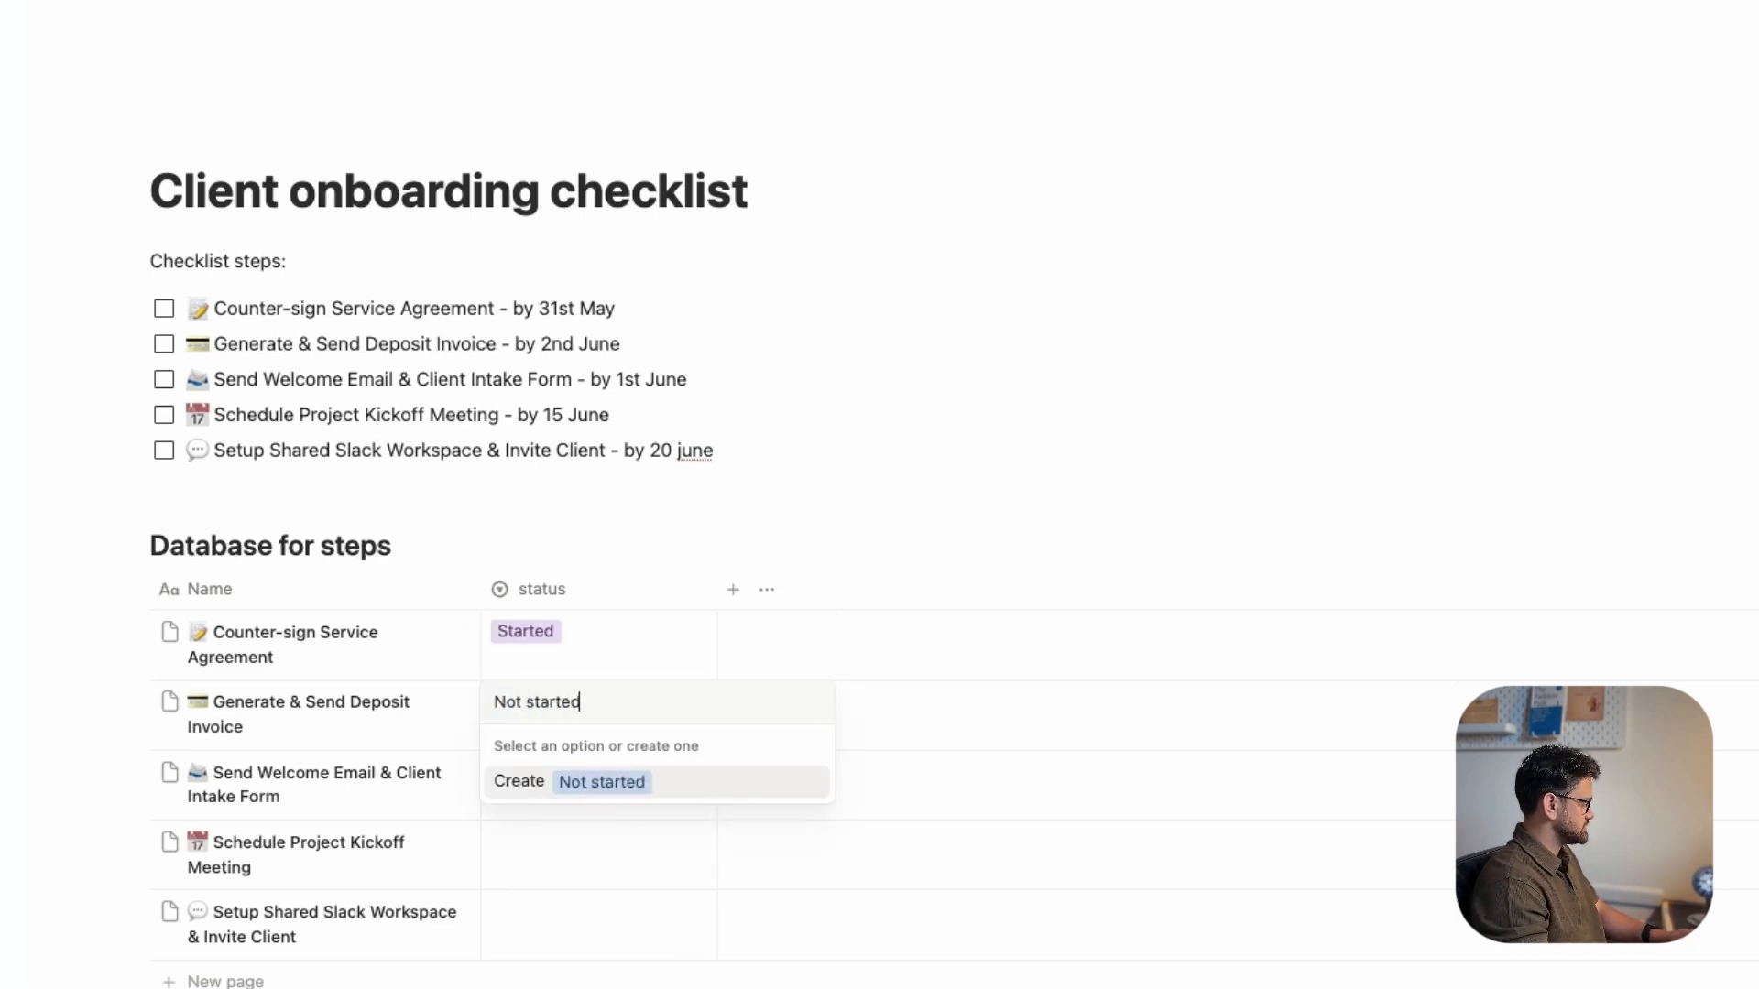
{"action": "key", "text": "Return"}
{"action": "type", "text": "Cople"}
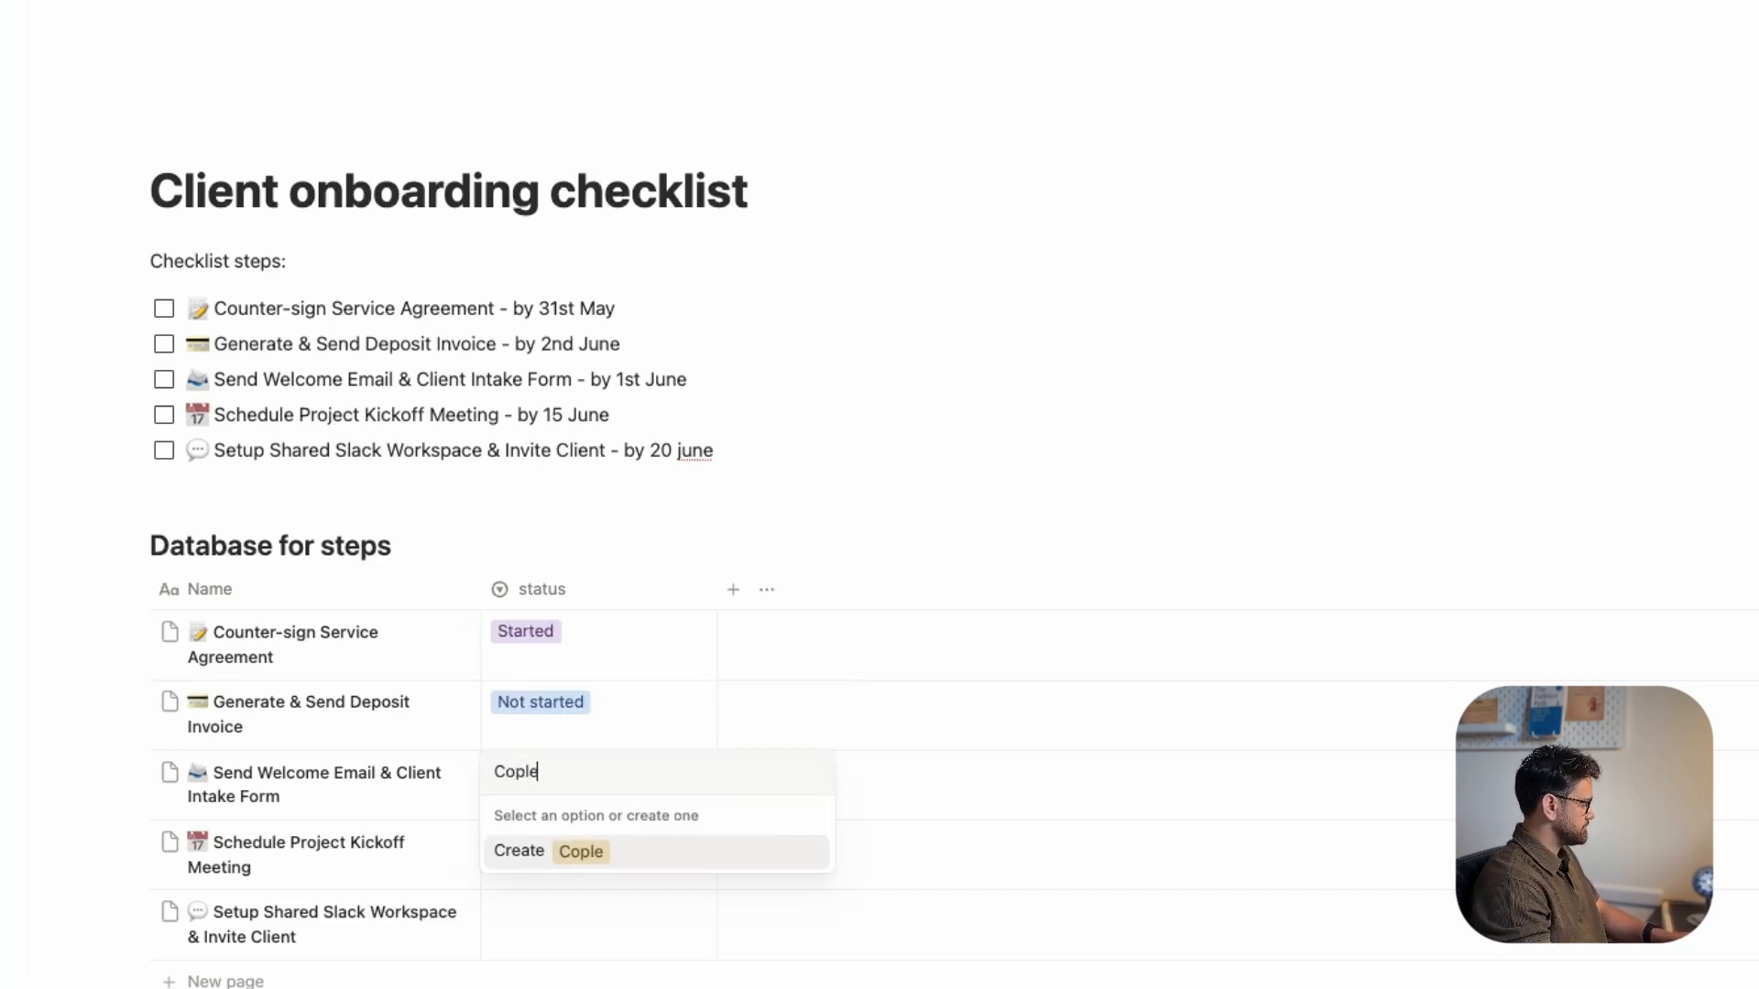
{"action": "key", "text": "BackSpace"}
{"action": "key", "text": "BackSpace"}
{"action": "type", "text": "lete"}
{"action": "key", "text": "Return"}
- Create the status "In progress" for the kickoff meeting row and set the Slack workspace row to "Not started"
{"action": "type", "text": "I"}
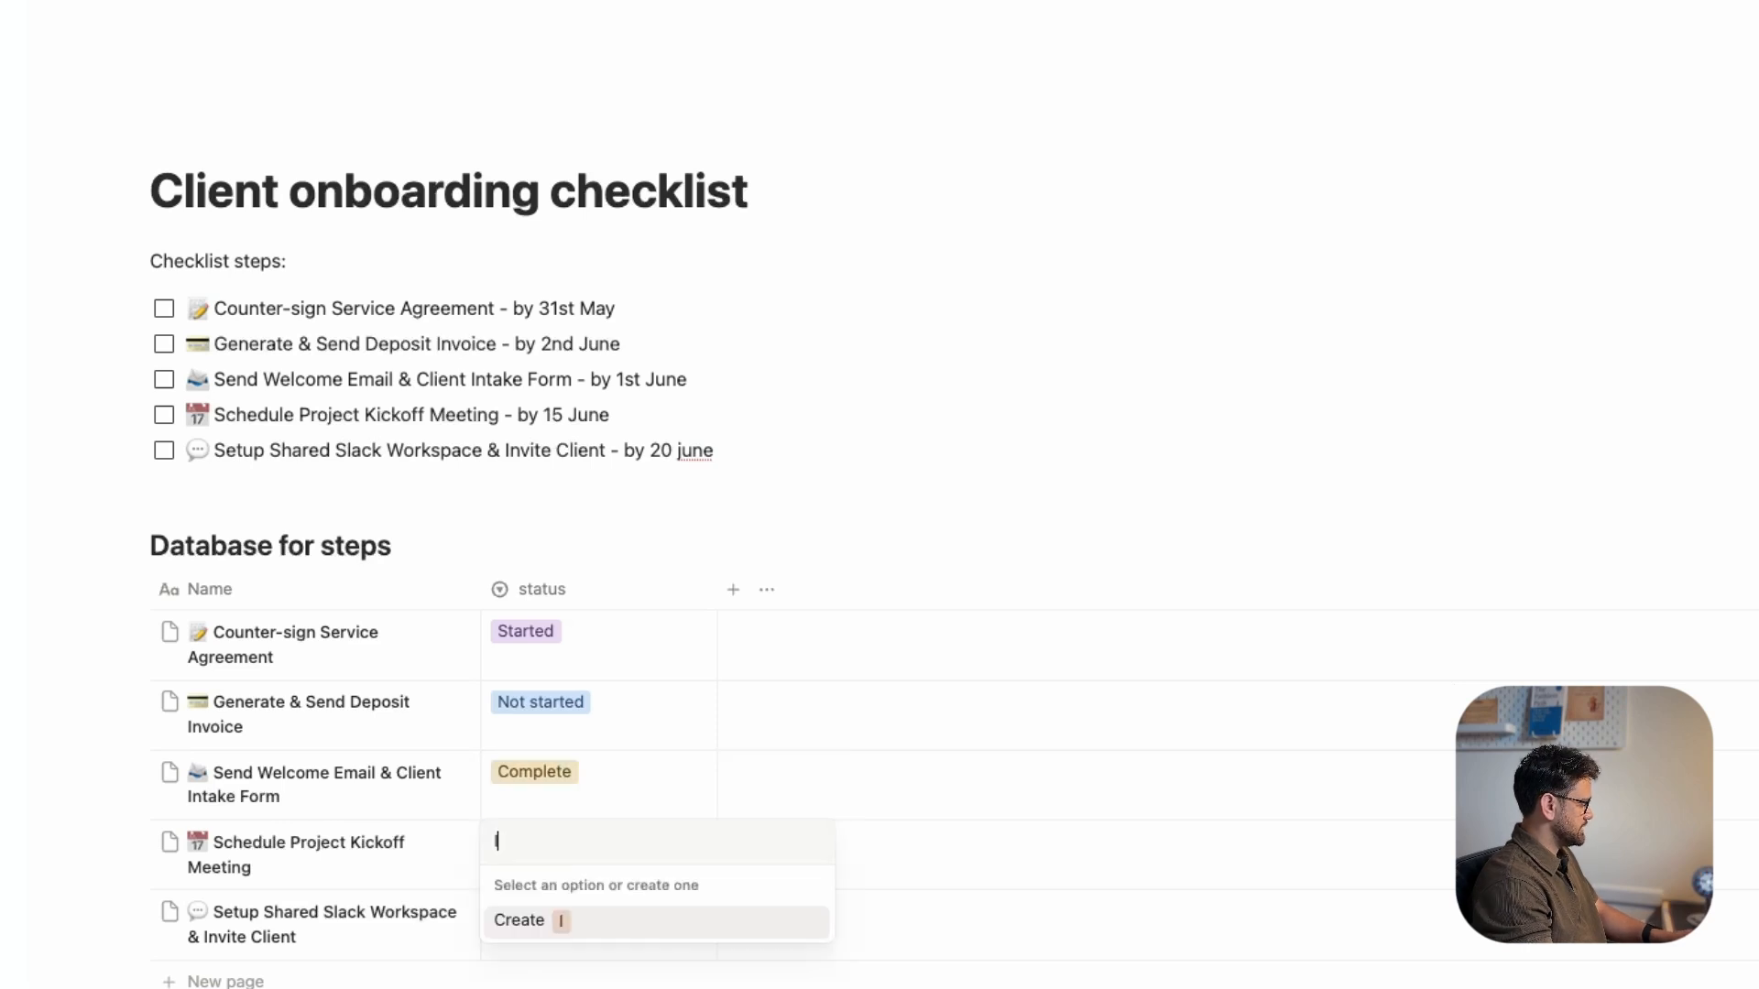
{"action": "type", "text": "n progres"}
{"action": "key", "text": "BackSpace"}
{"action": "key", "text": "BackSpace"}
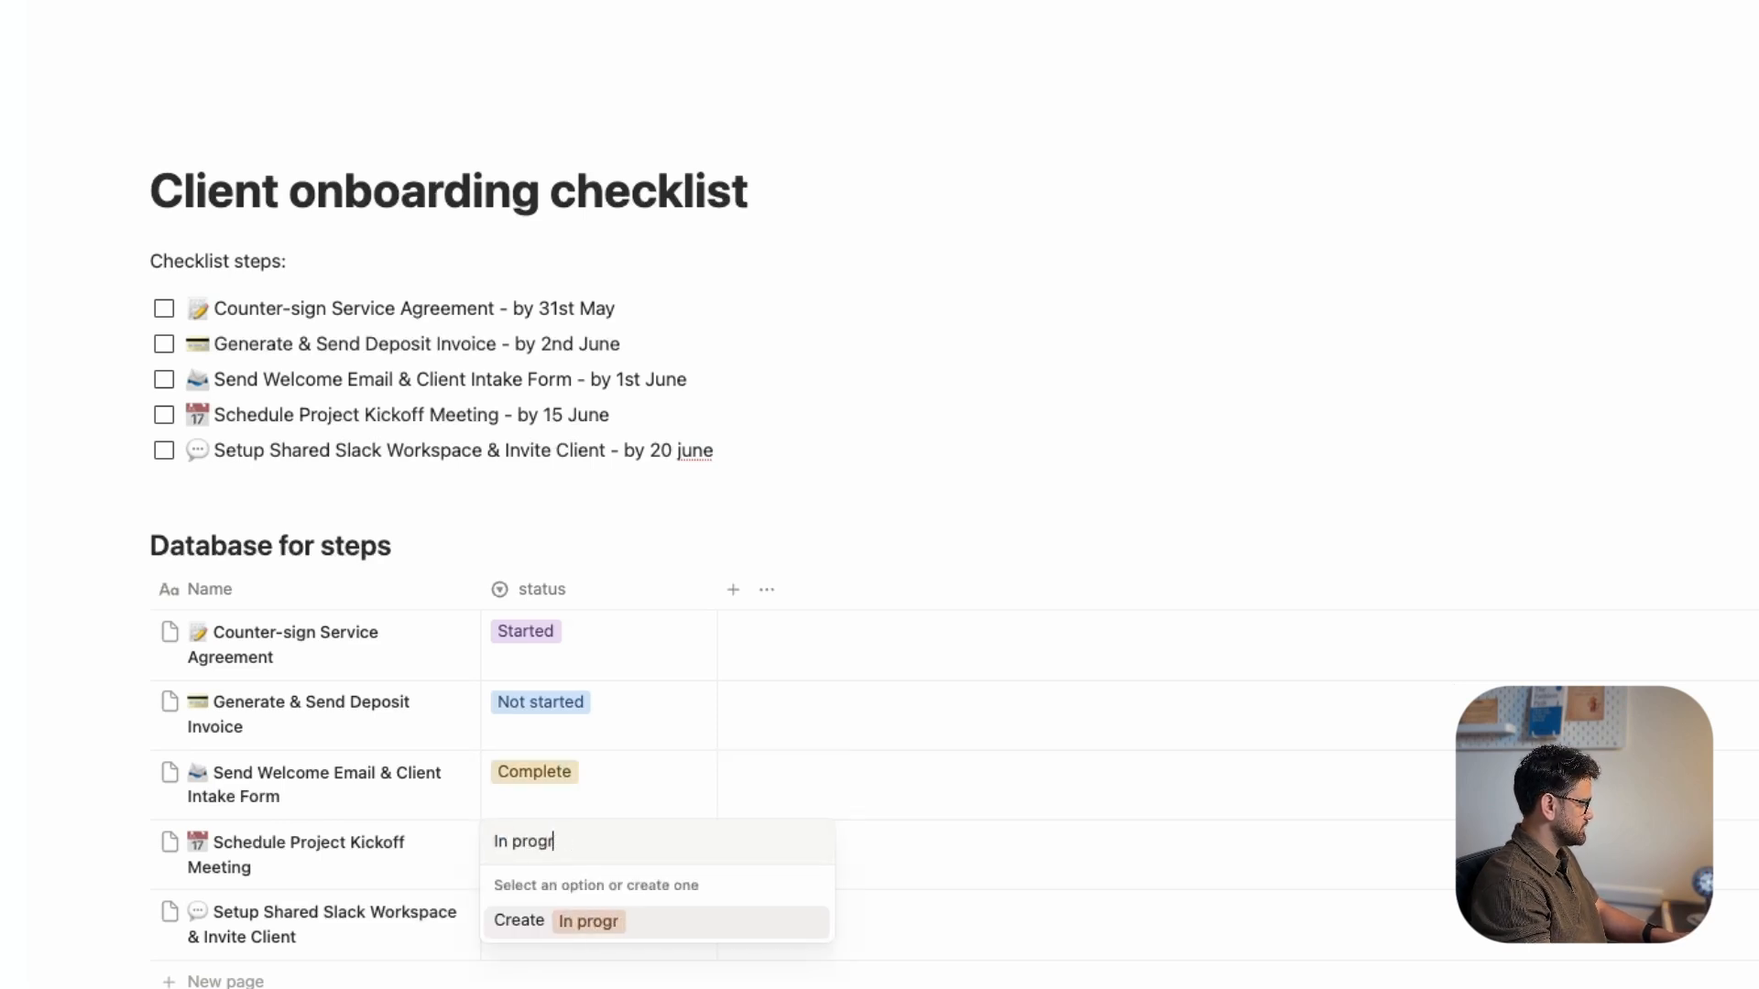
{"action": "type", "text": "ess"}
{"action": "key", "text": "Return"}
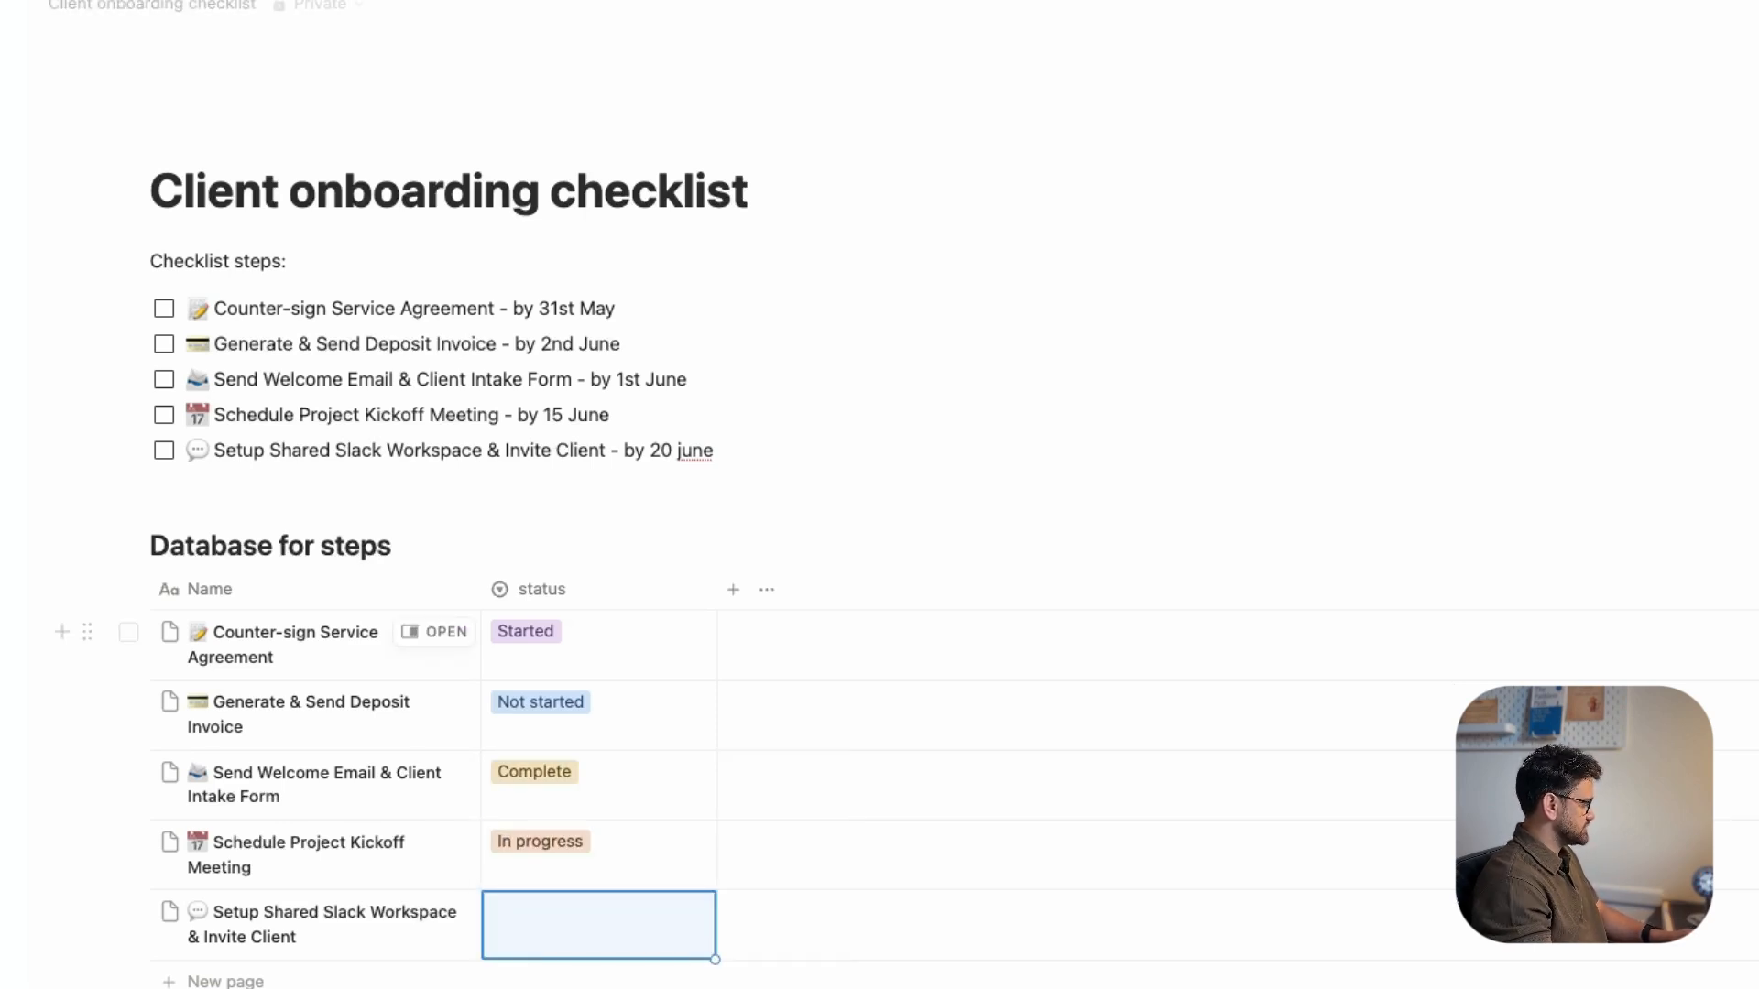
{"action": "left_click", "coordinate": [599, 926]}
{"action": "left_click", "coordinate": [587, 988]}
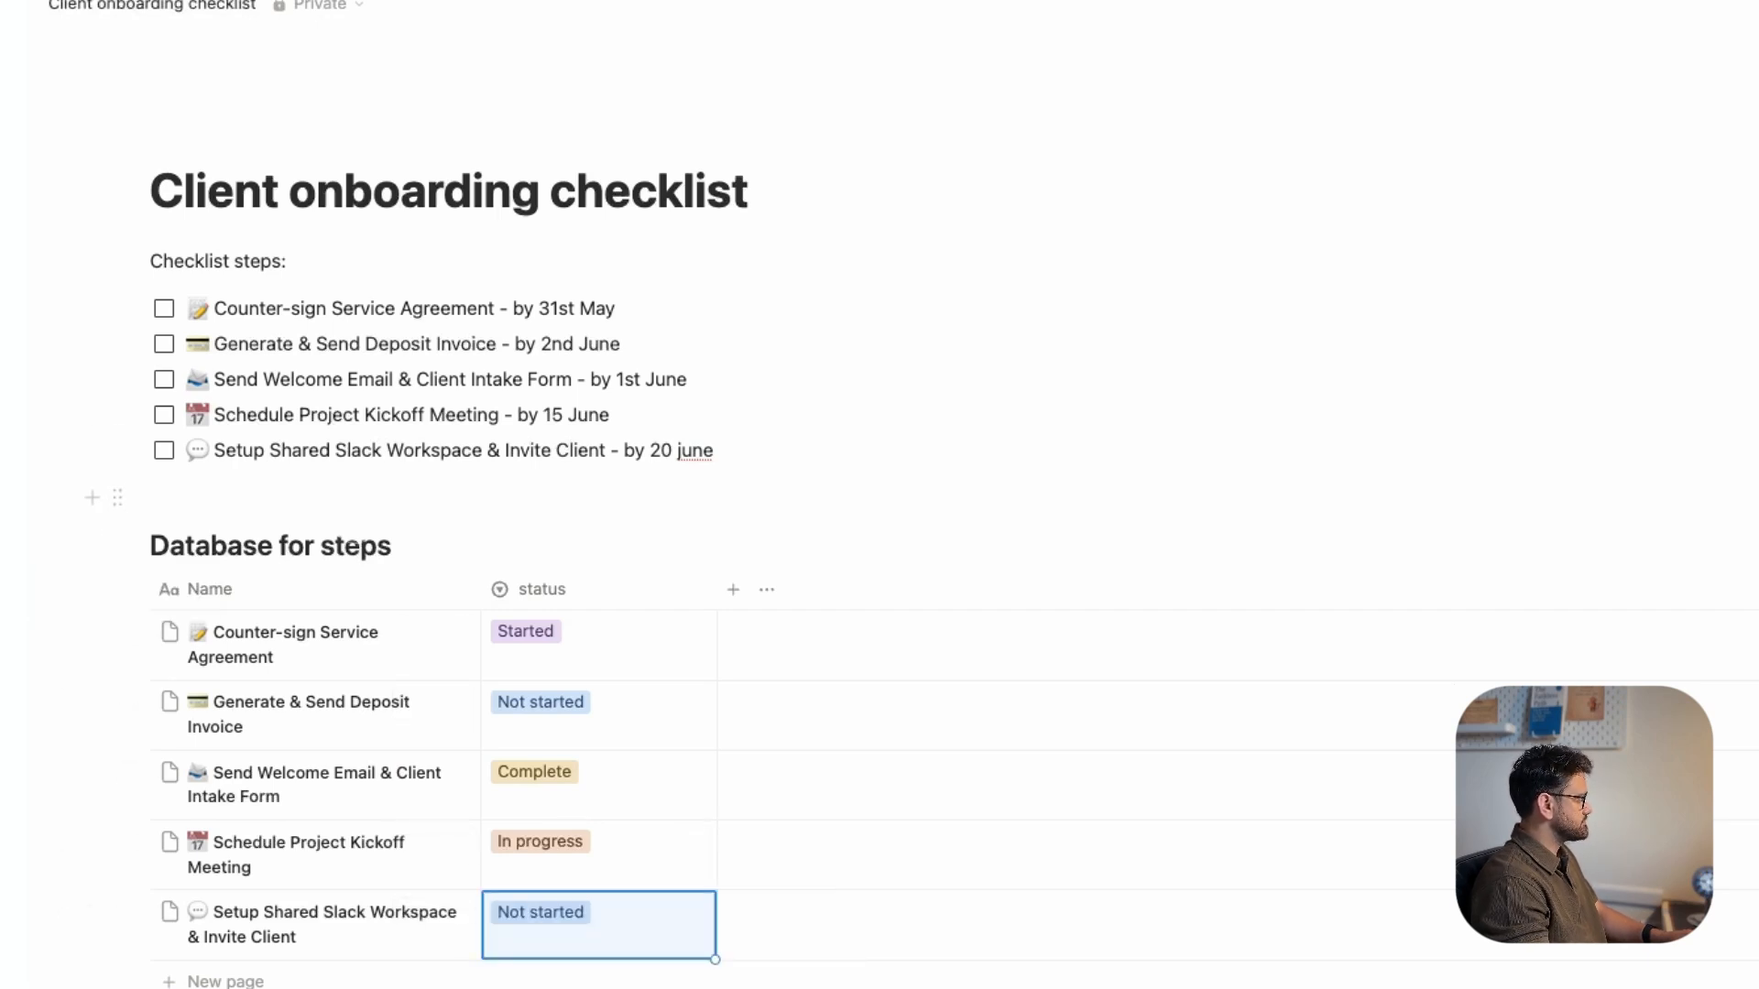
- Insert another inline database between the checklist and the steps database, and title it "Client List"
{"action": "left_click", "coordinate": [365, 499]}
{"action": "key", "text": "Return"}
{"action": "key", "text": "Return"}
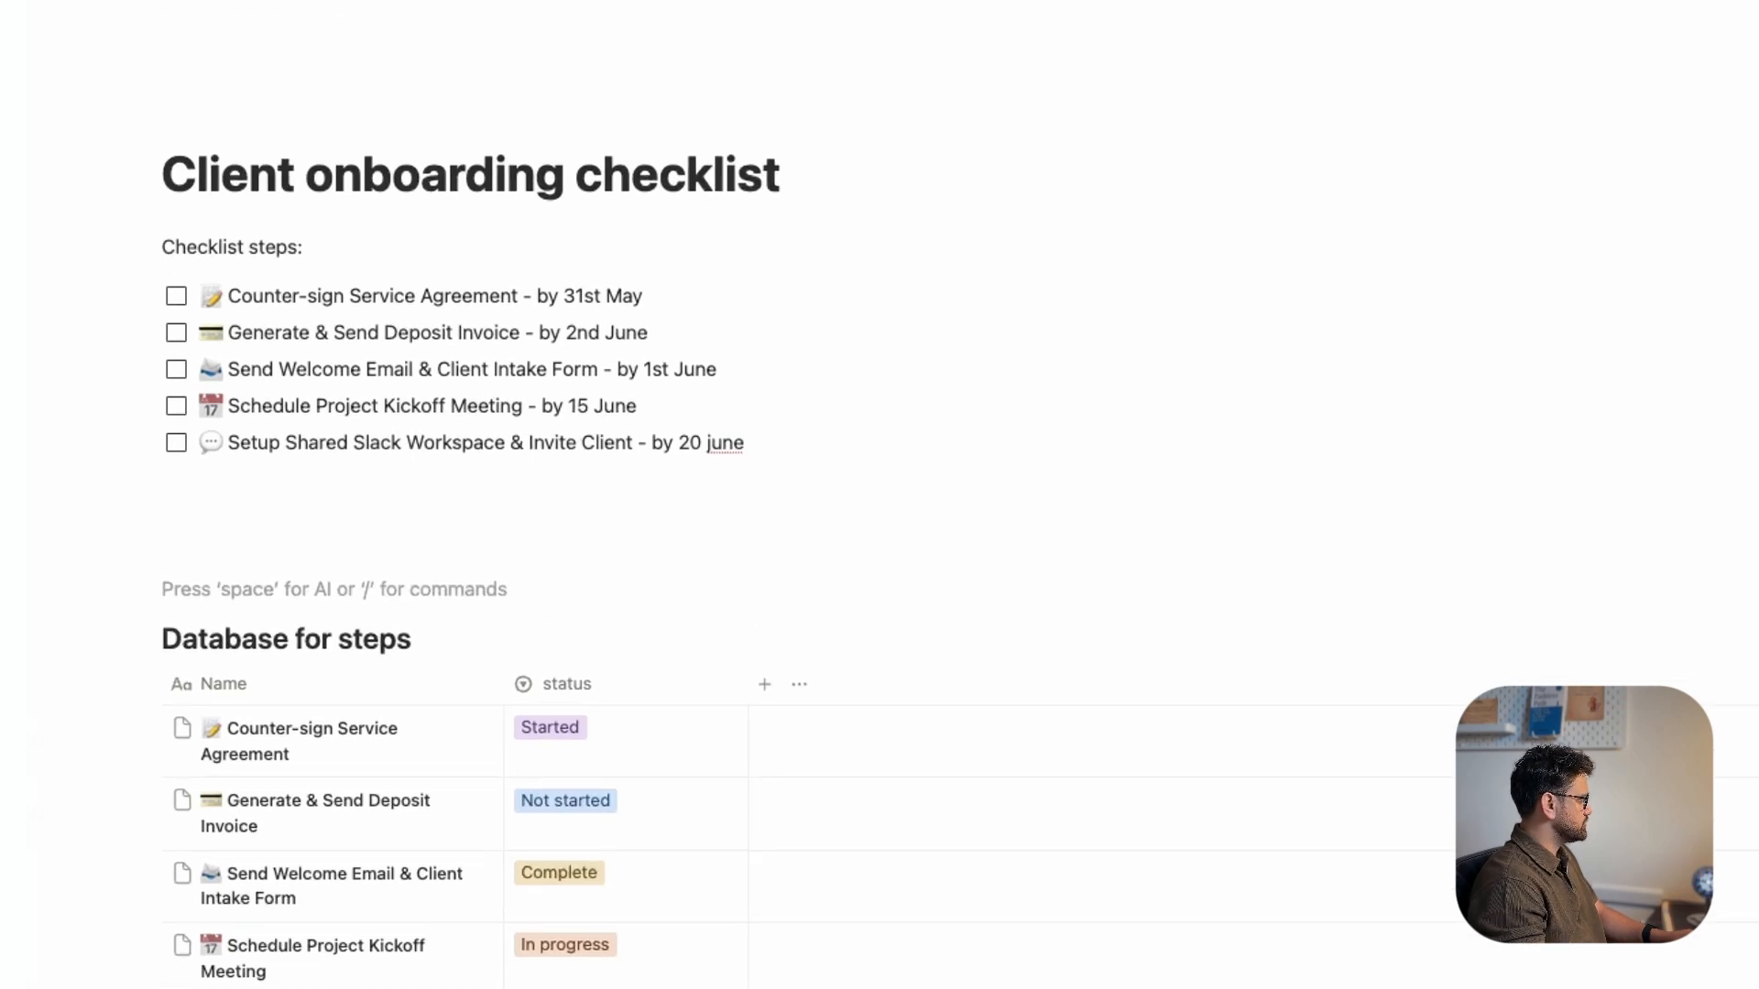
{"action": "type", "text": "/data"}
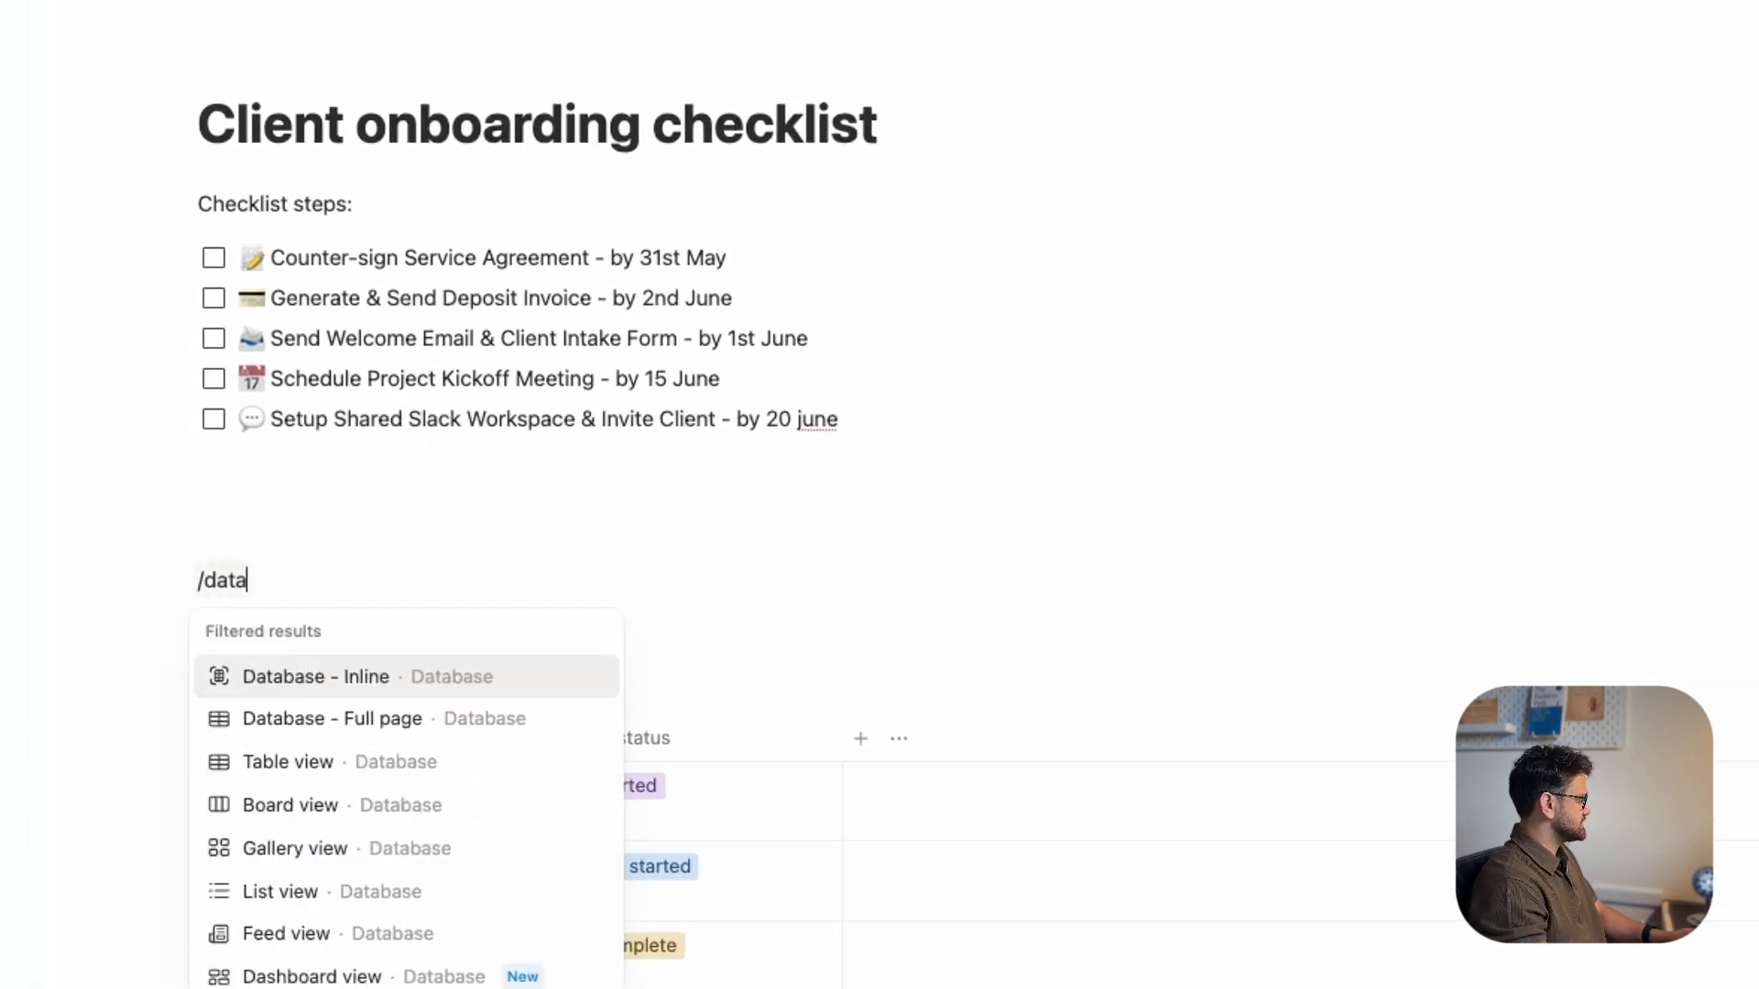
{"action": "key", "text": "Return"}
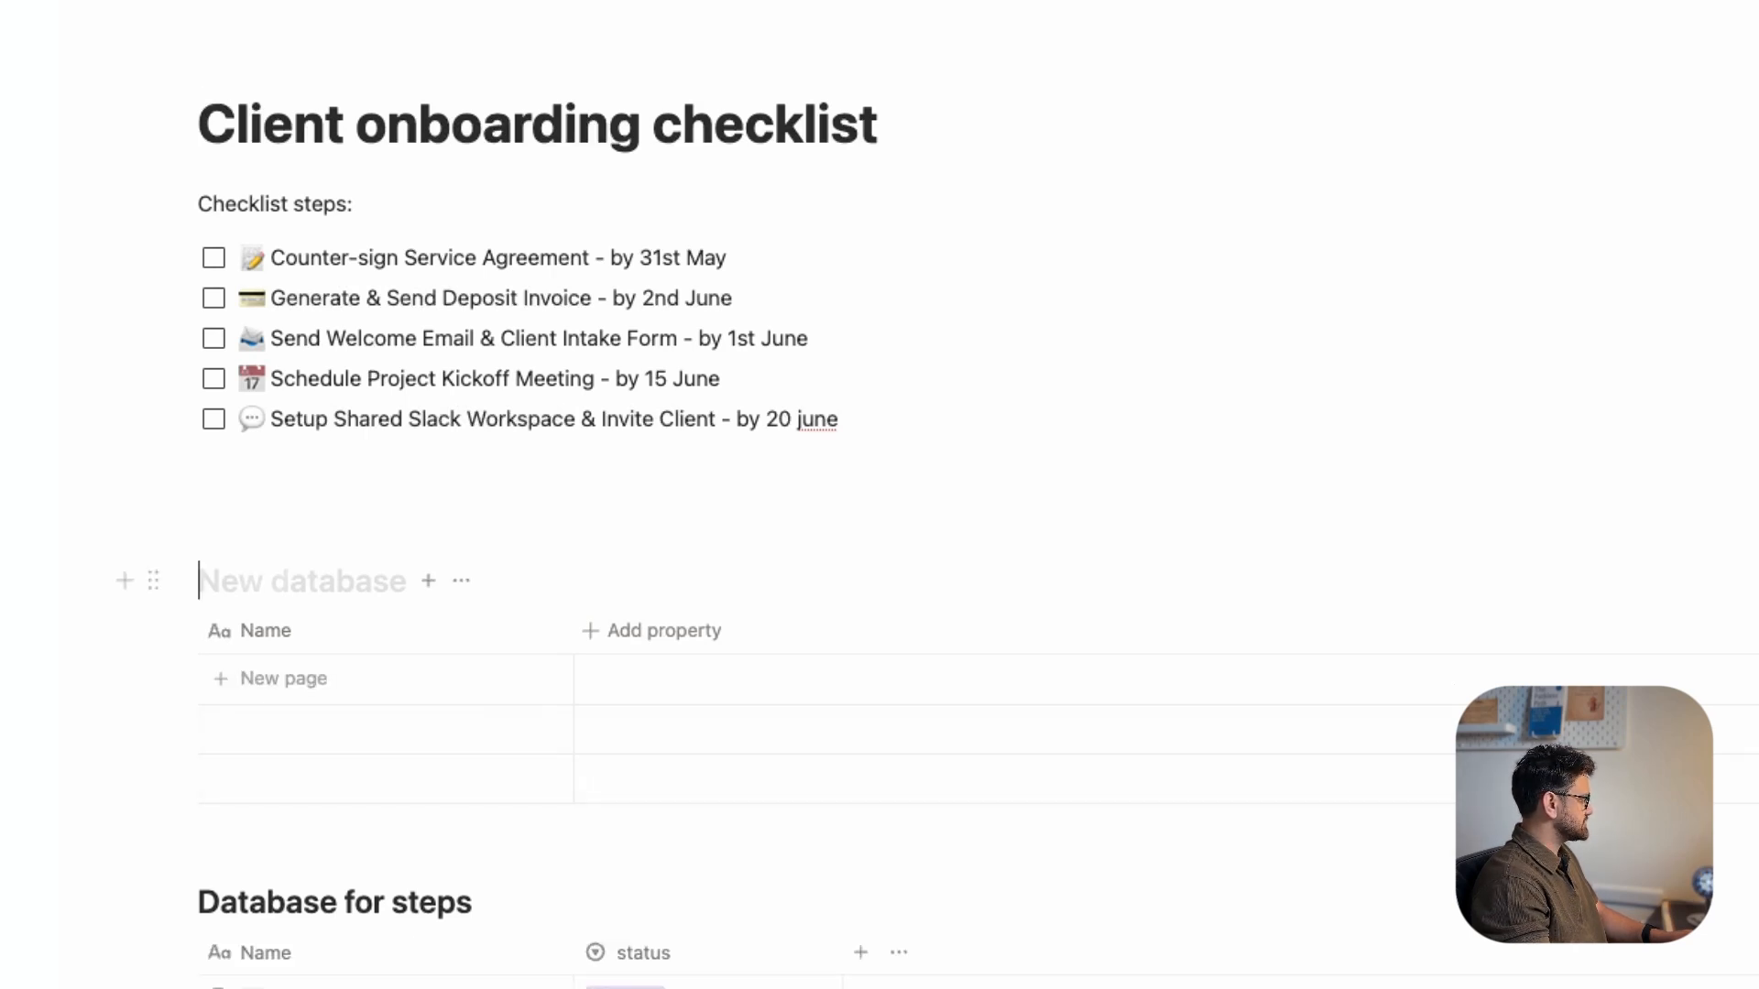
{"action": "key", "text": "Escape"}
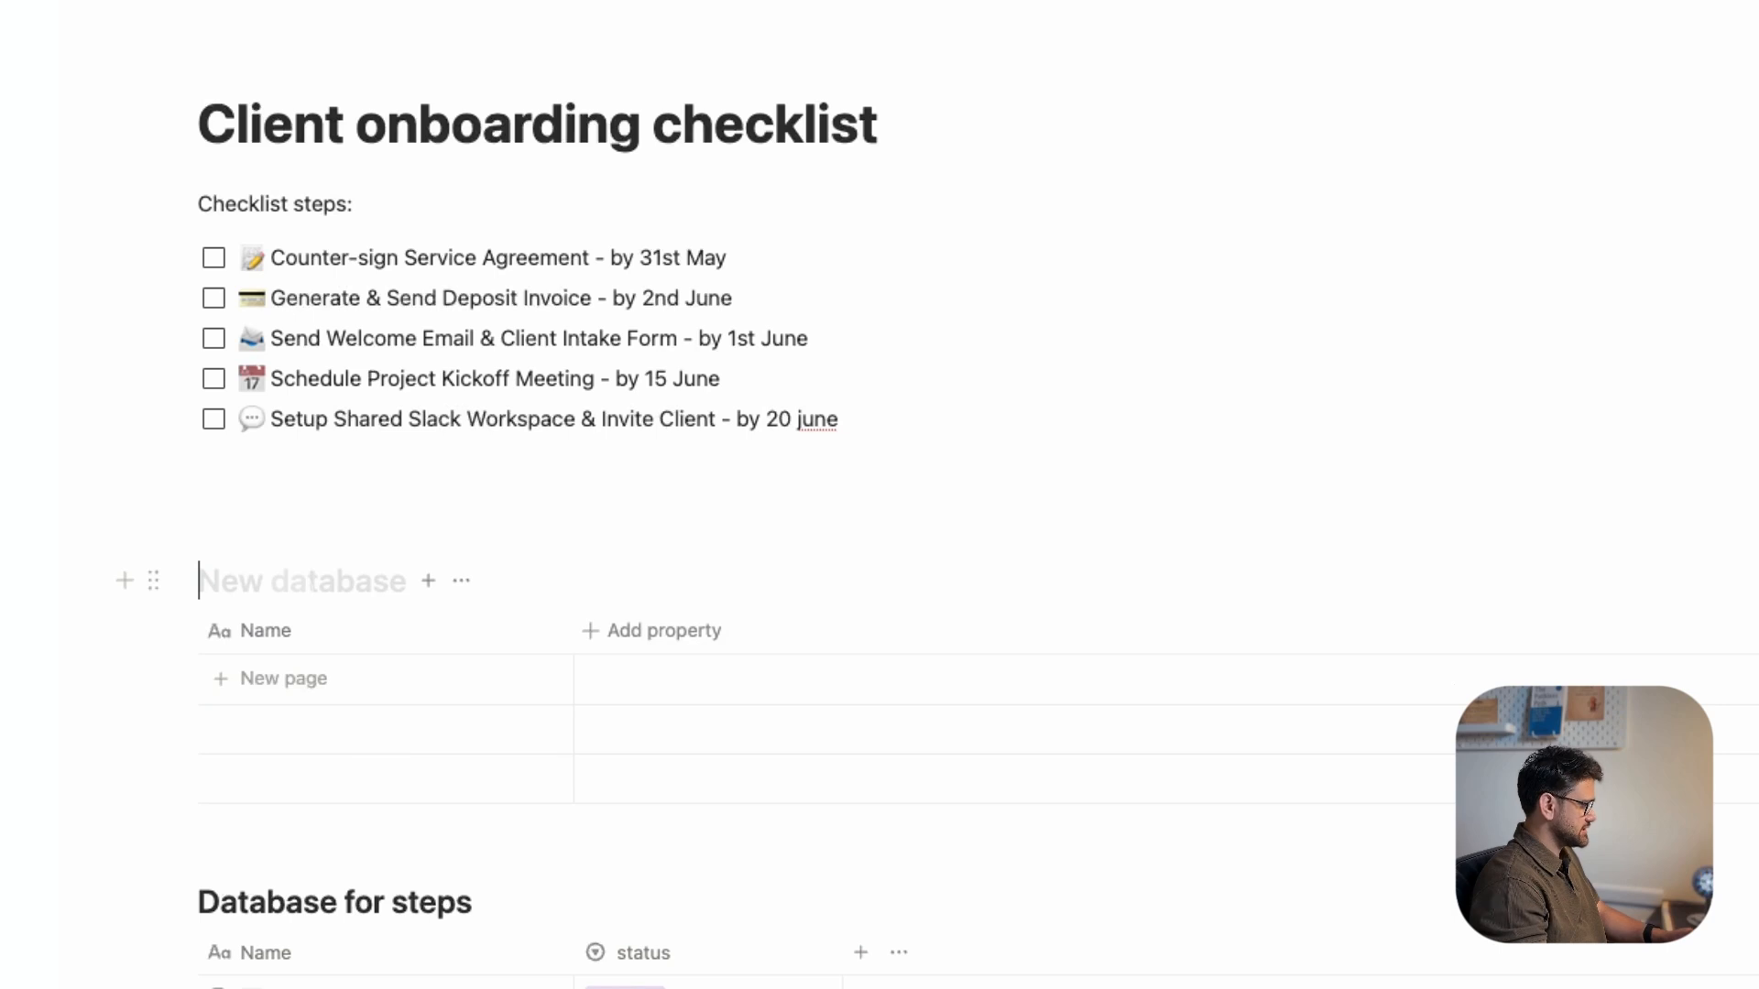
{"action": "type", "text": "Client"}
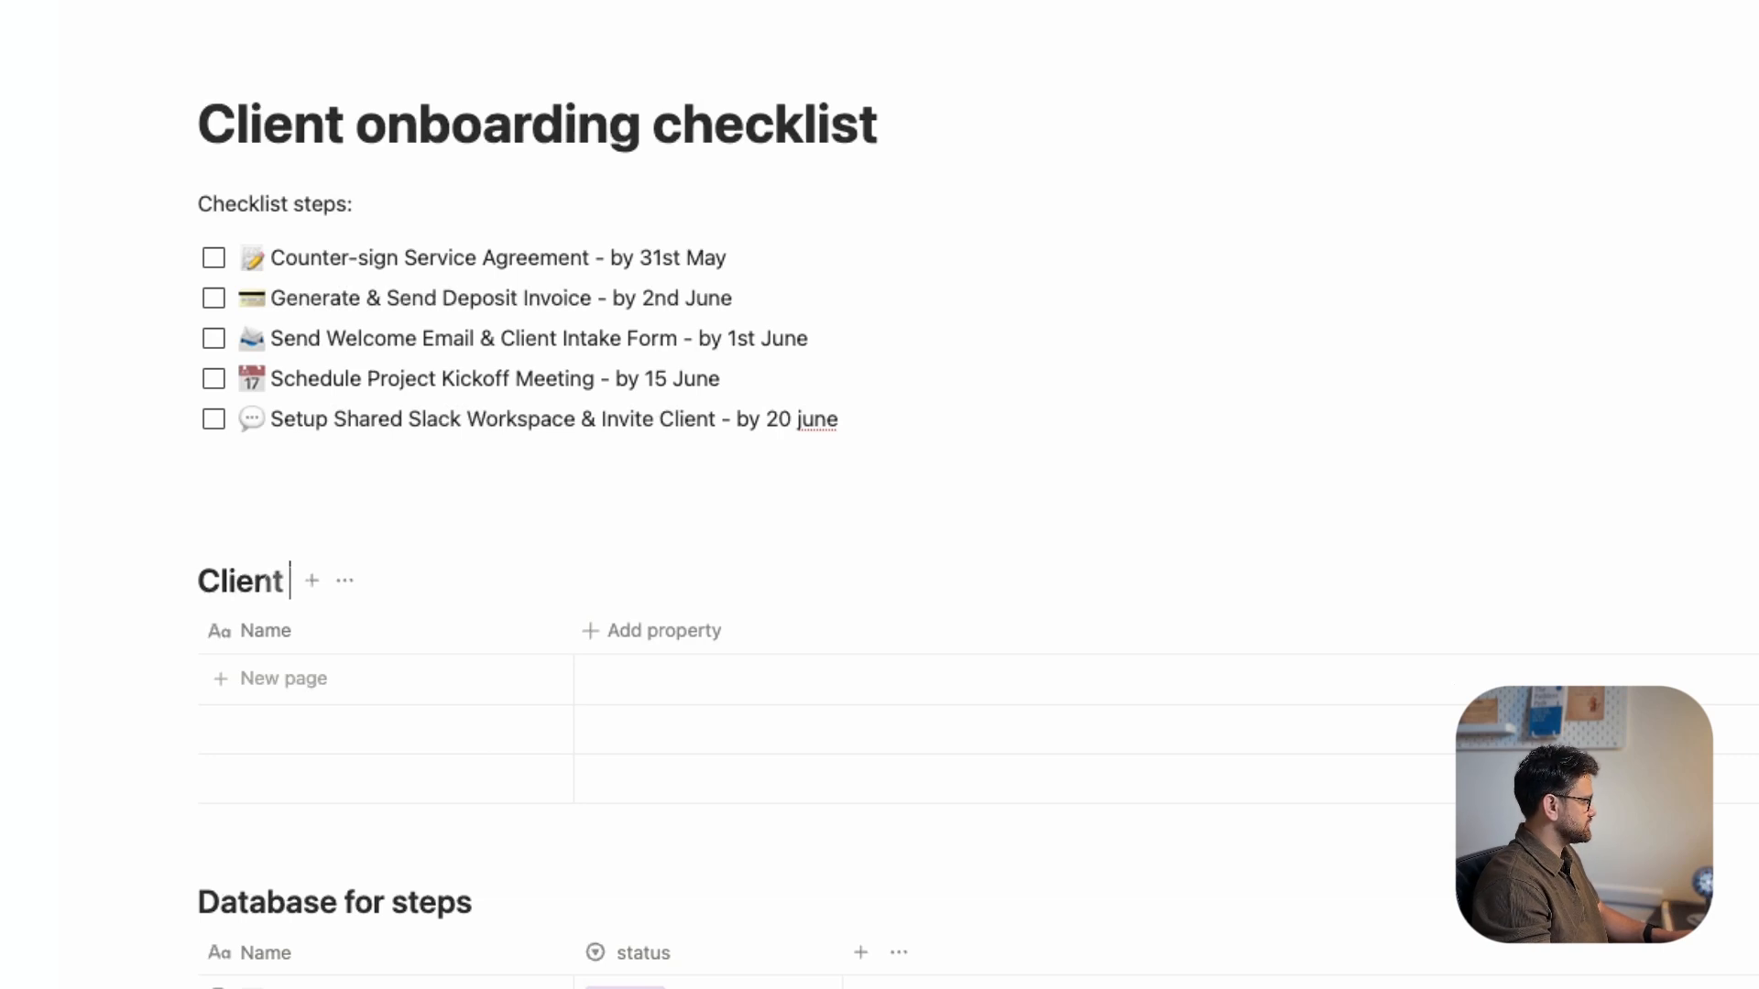
{"action": "type", "text": "List"}
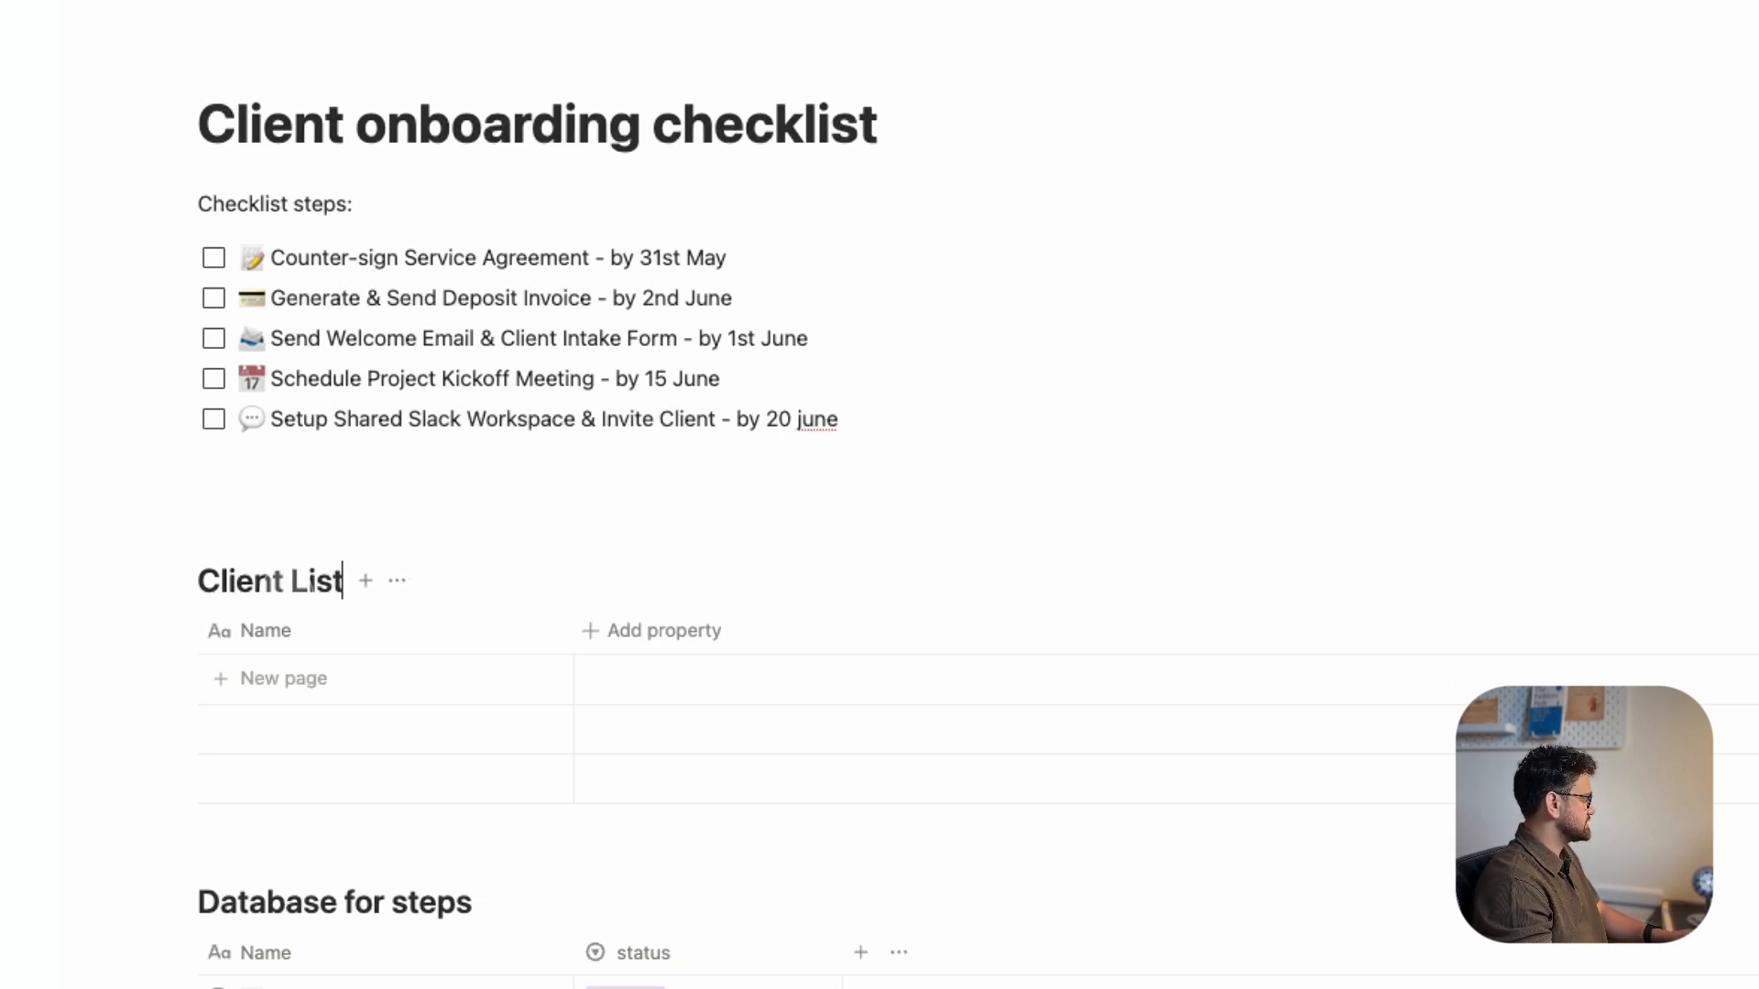
- Add a blank row to the Client List database and rename its title property to "Client name"
{"action": "left_click", "coordinate": [302, 680]}
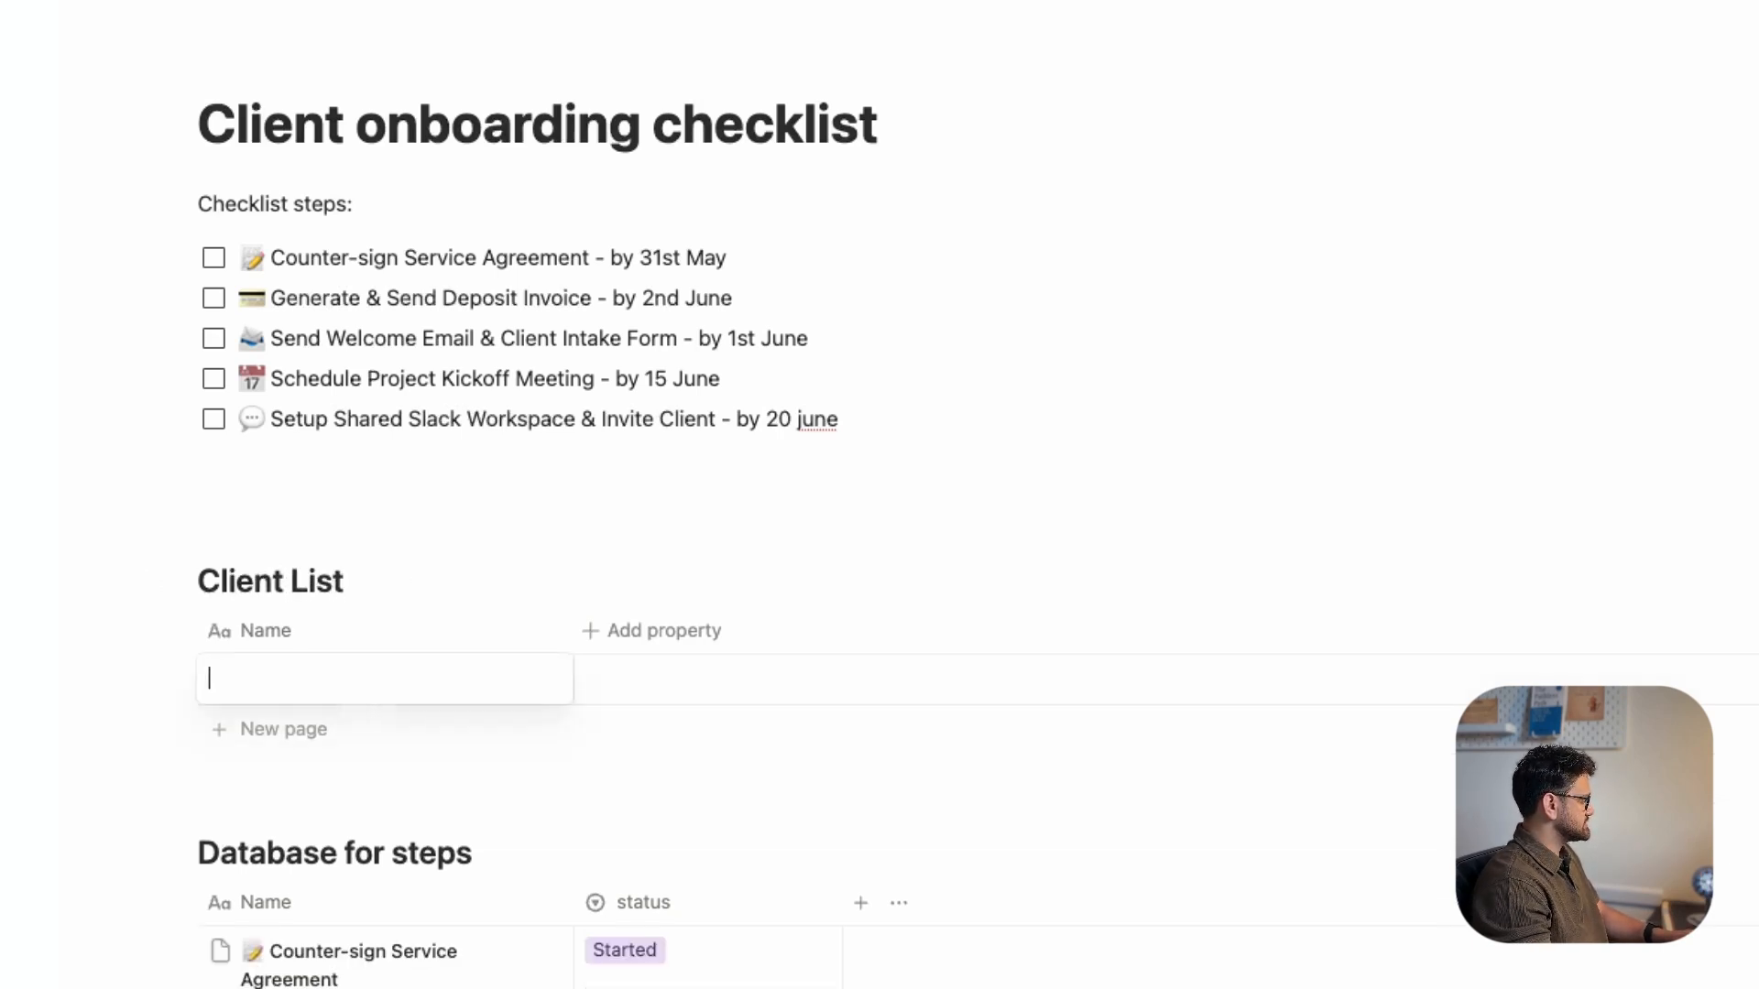
{"action": "left_click", "coordinate": [681, 640]}
{"action": "left_click", "coordinate": [381, 634]}
{"action": "double_click", "coordinate": [350, 680]}
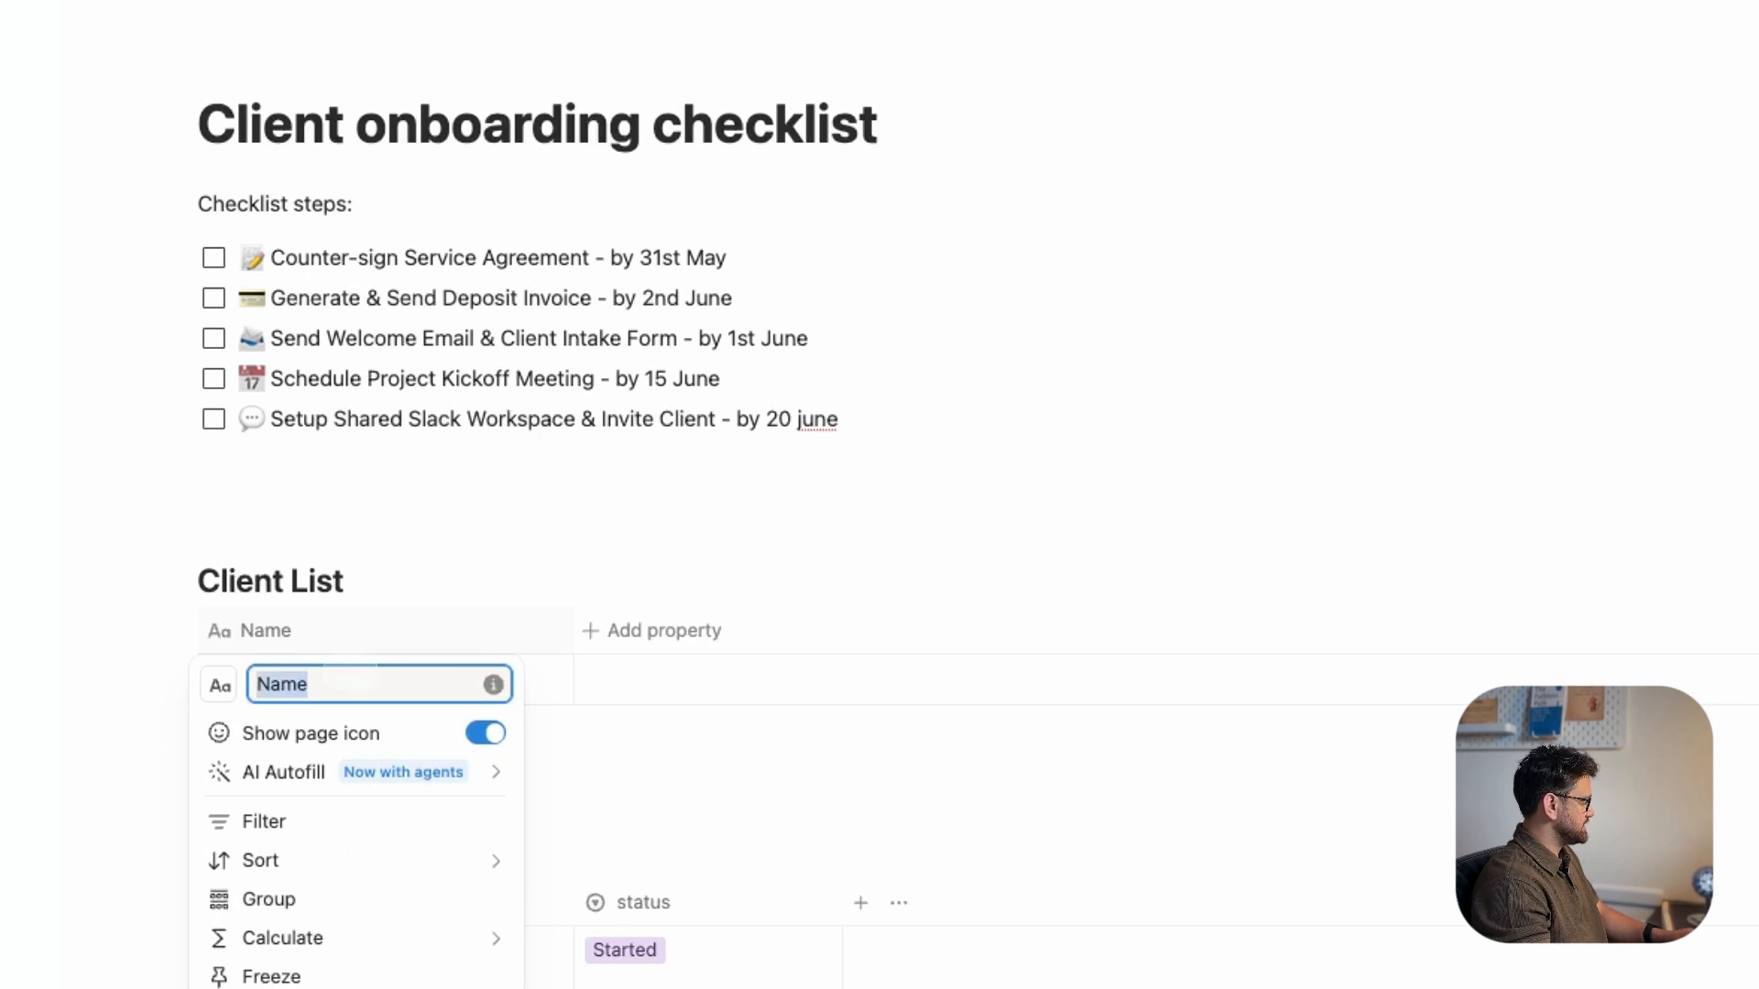
{"action": "type", "text": "Client nam"}
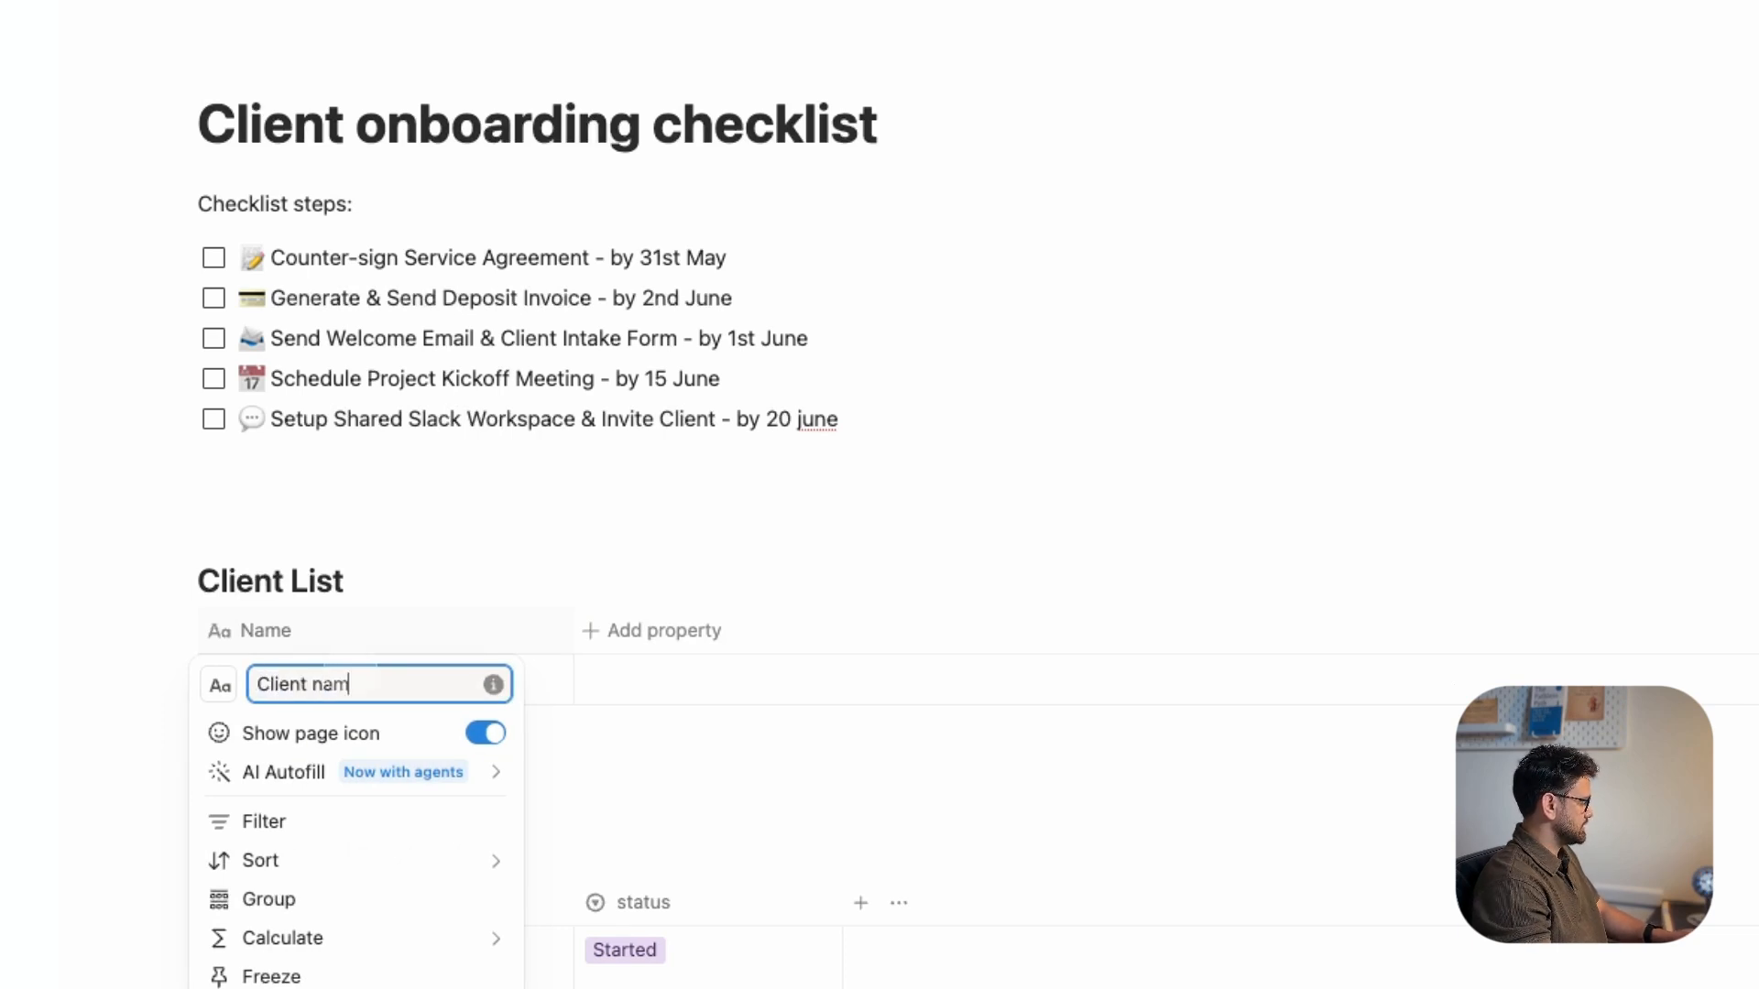
{"action": "type", "text": "e"}
- Add a Select property named "Onboarding status" to the Client List database
{"action": "left_click", "coordinate": [652, 630]}
{"action": "left_click", "coordinate": [652, 630]}
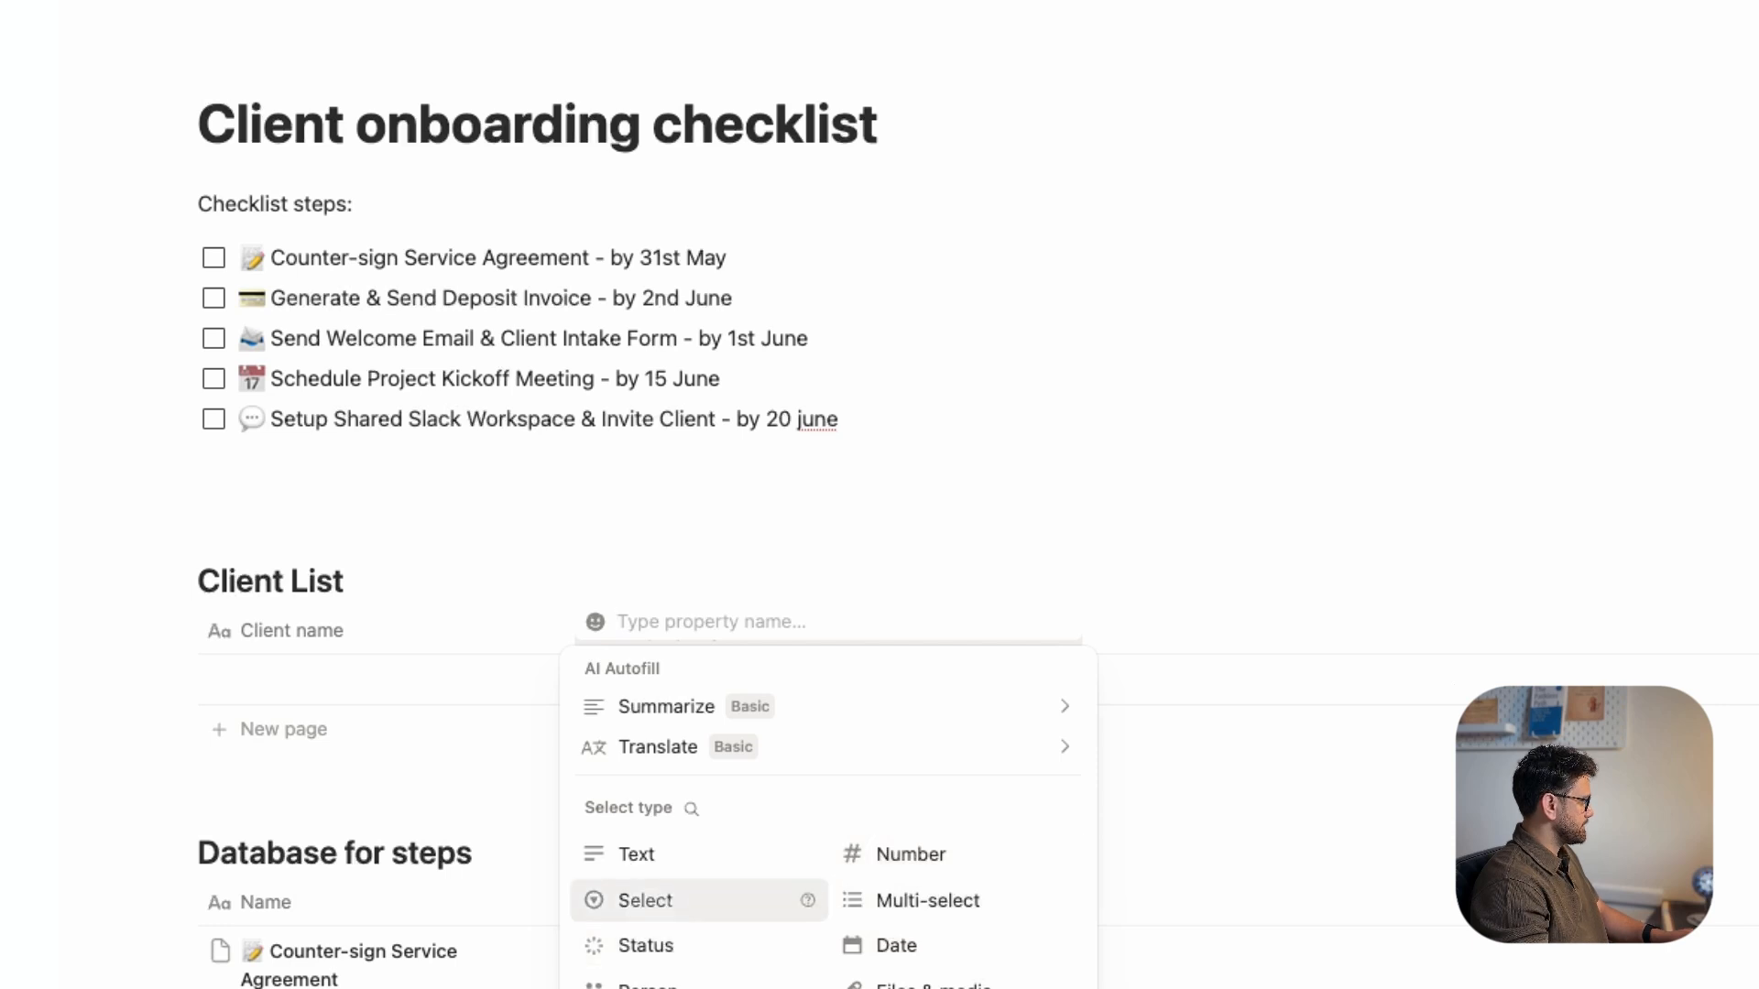
{"action": "left_click", "coordinate": [644, 900]}
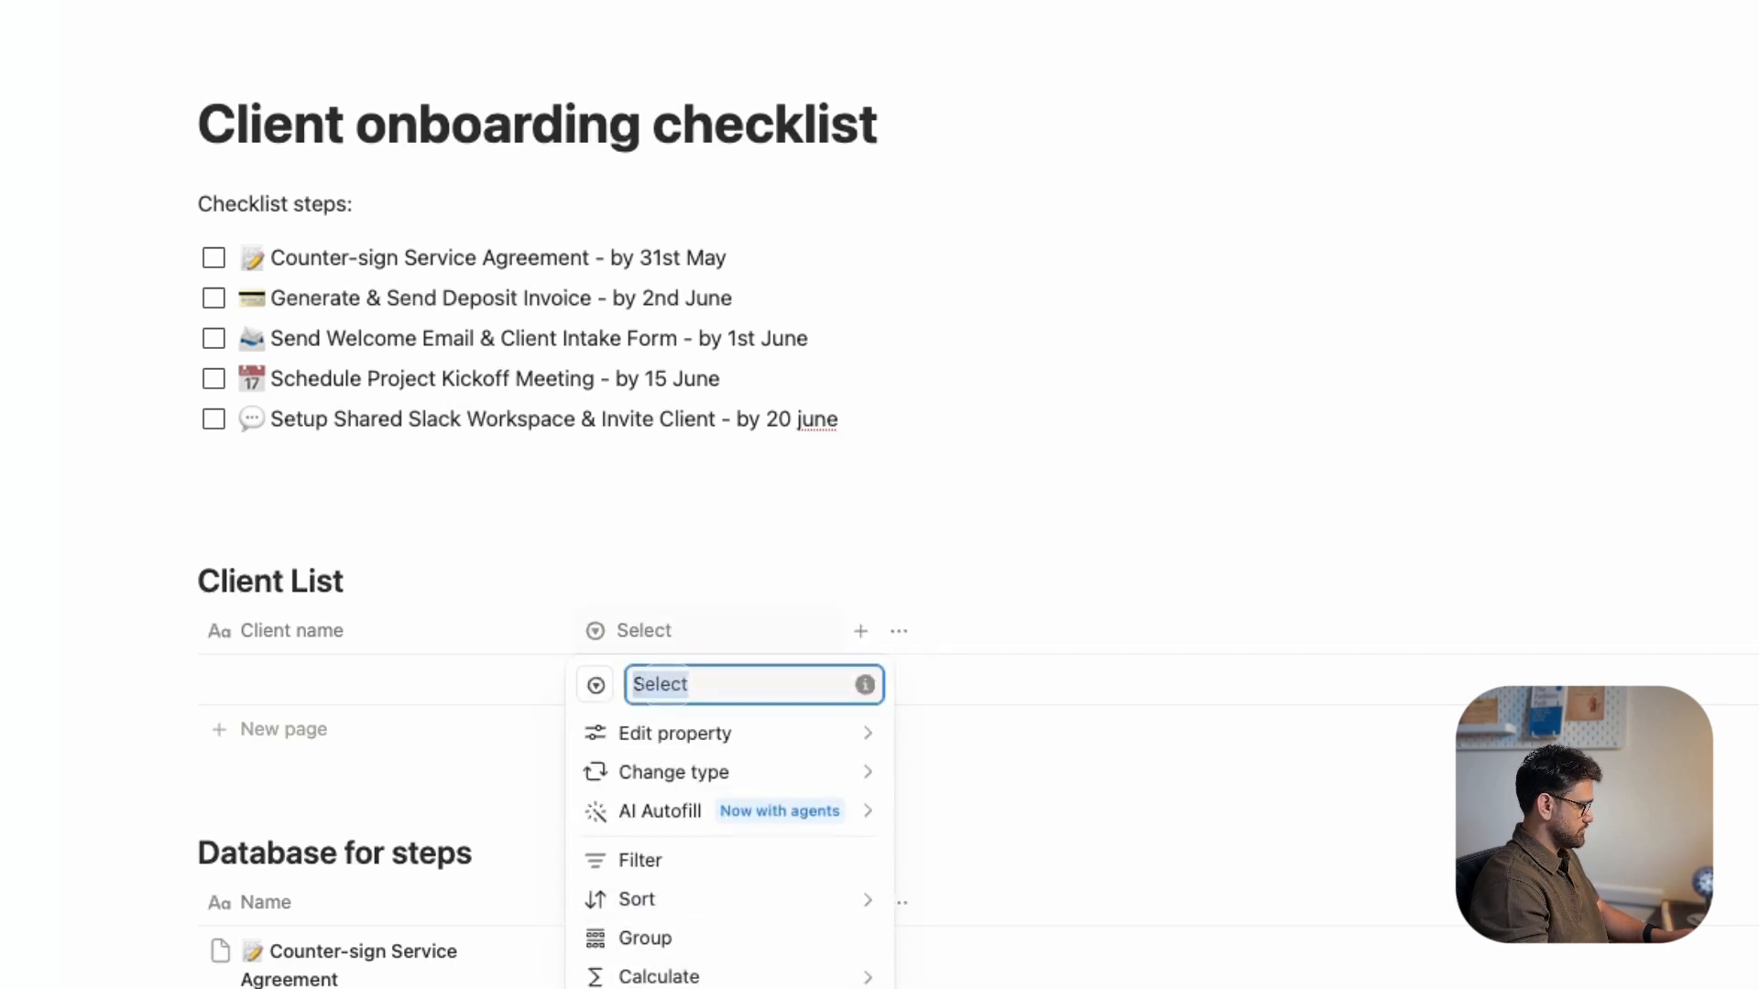
{"action": "type", "text": "Onboarding st"}
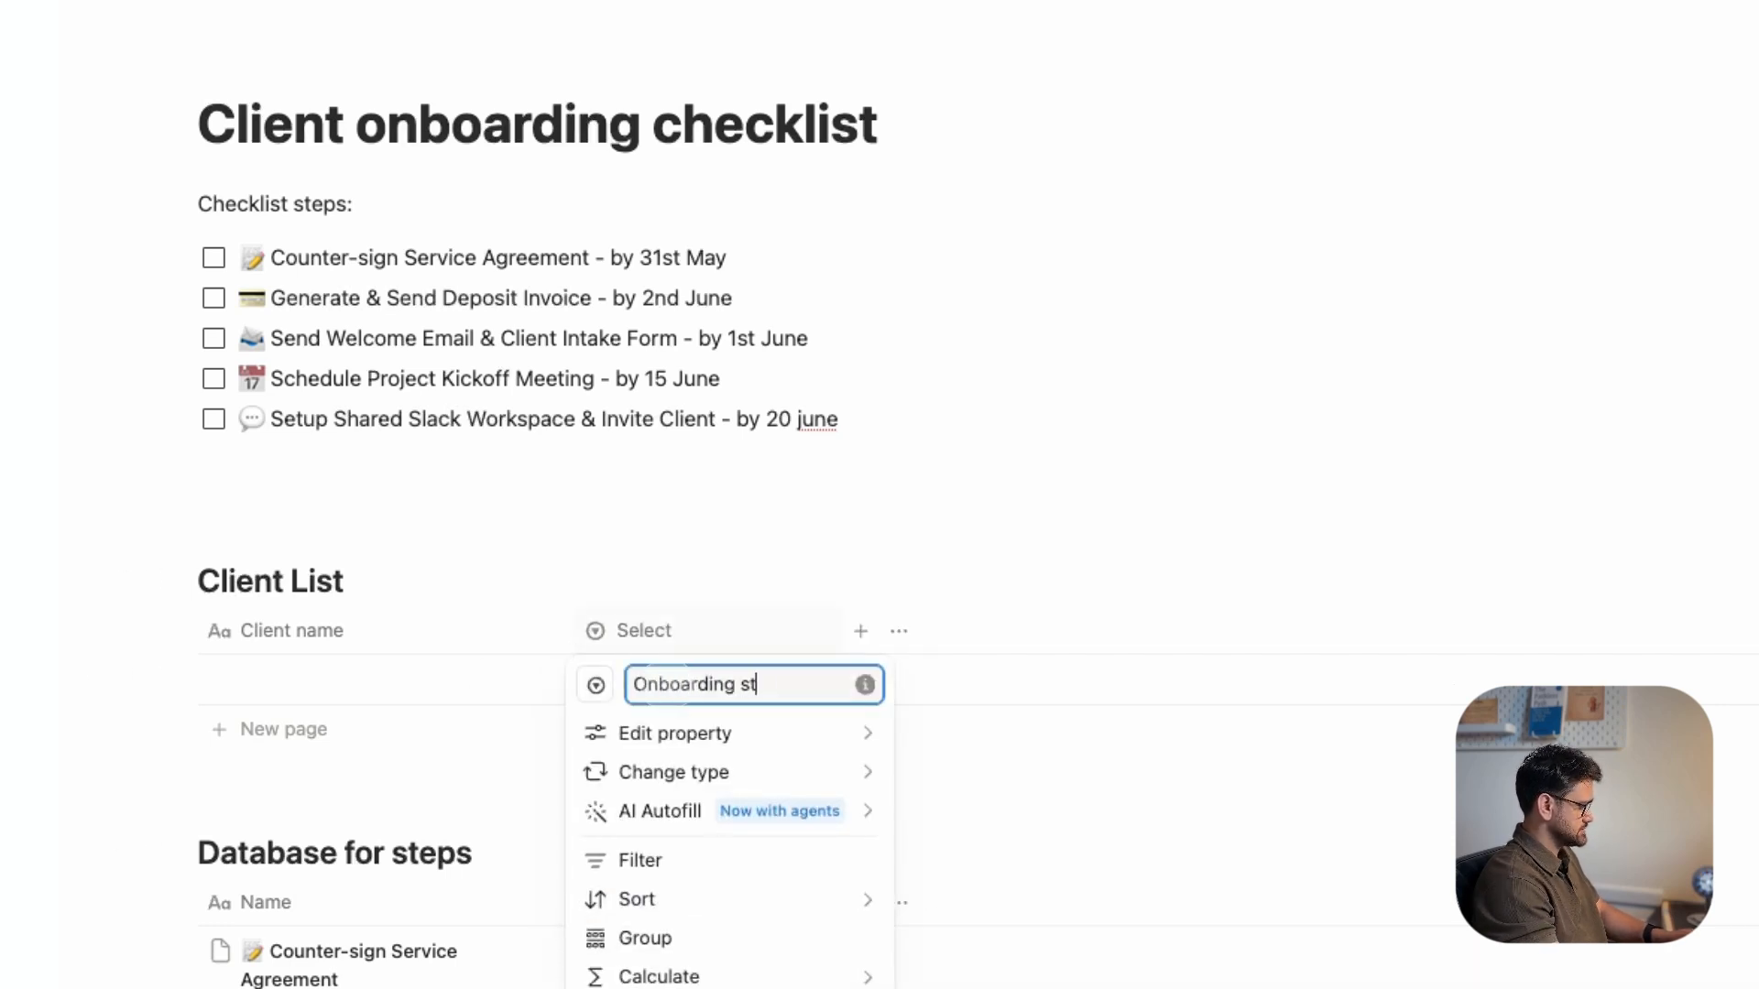
{"action": "type", "text": "atus"}
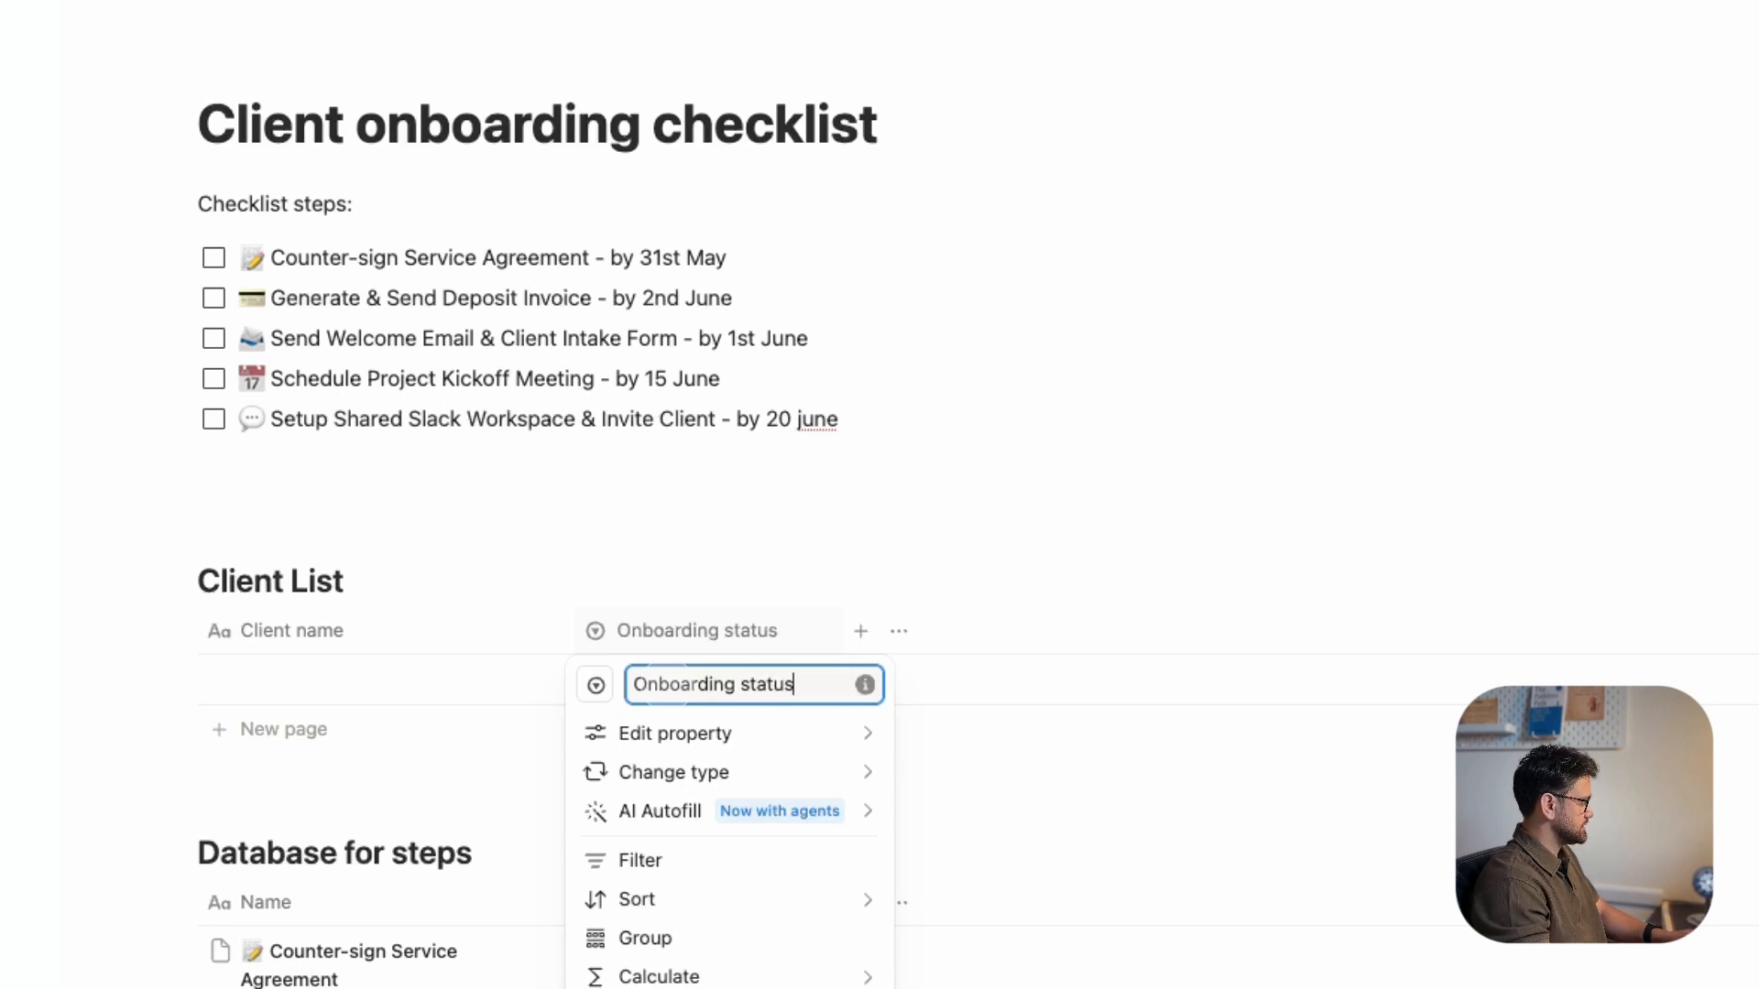
{"action": "key", "text": "Return"}
- Create the onboarding status options "Started", "In documentation" and "Complete" using the Client List's blank row
{"action": "left_click", "coordinate": [707, 679]}
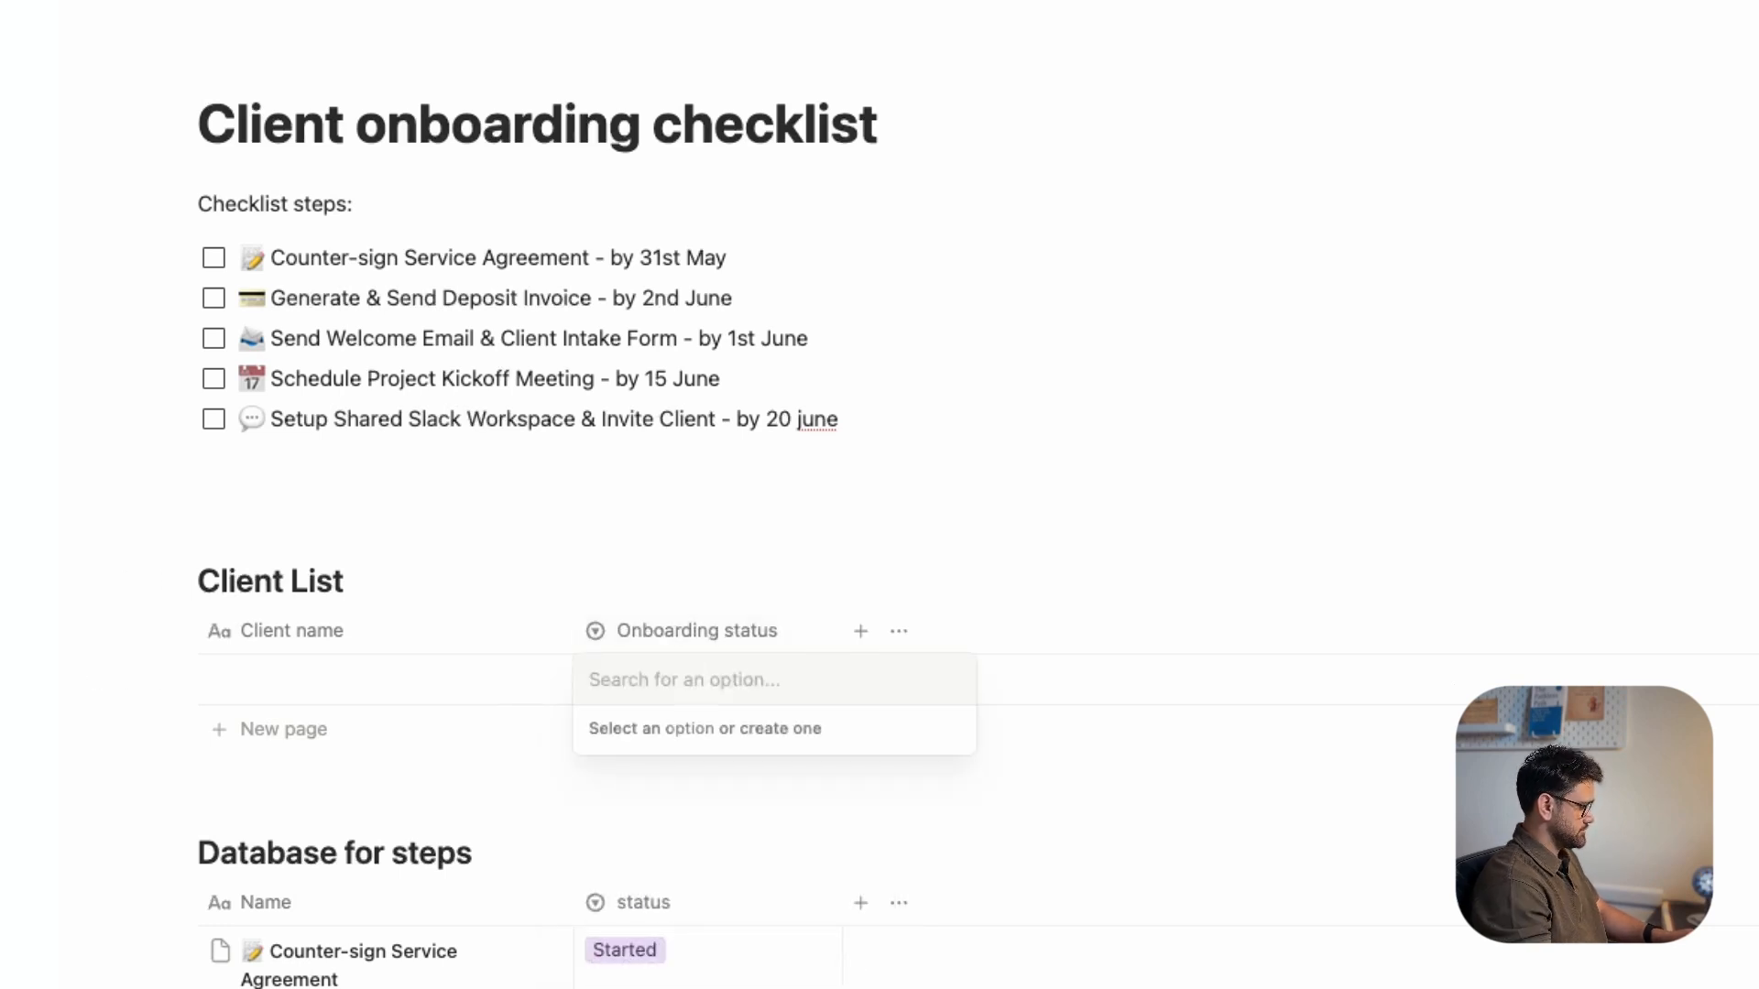
{"action": "type", "text": "Started"}
{"action": "key", "text": "Return"}
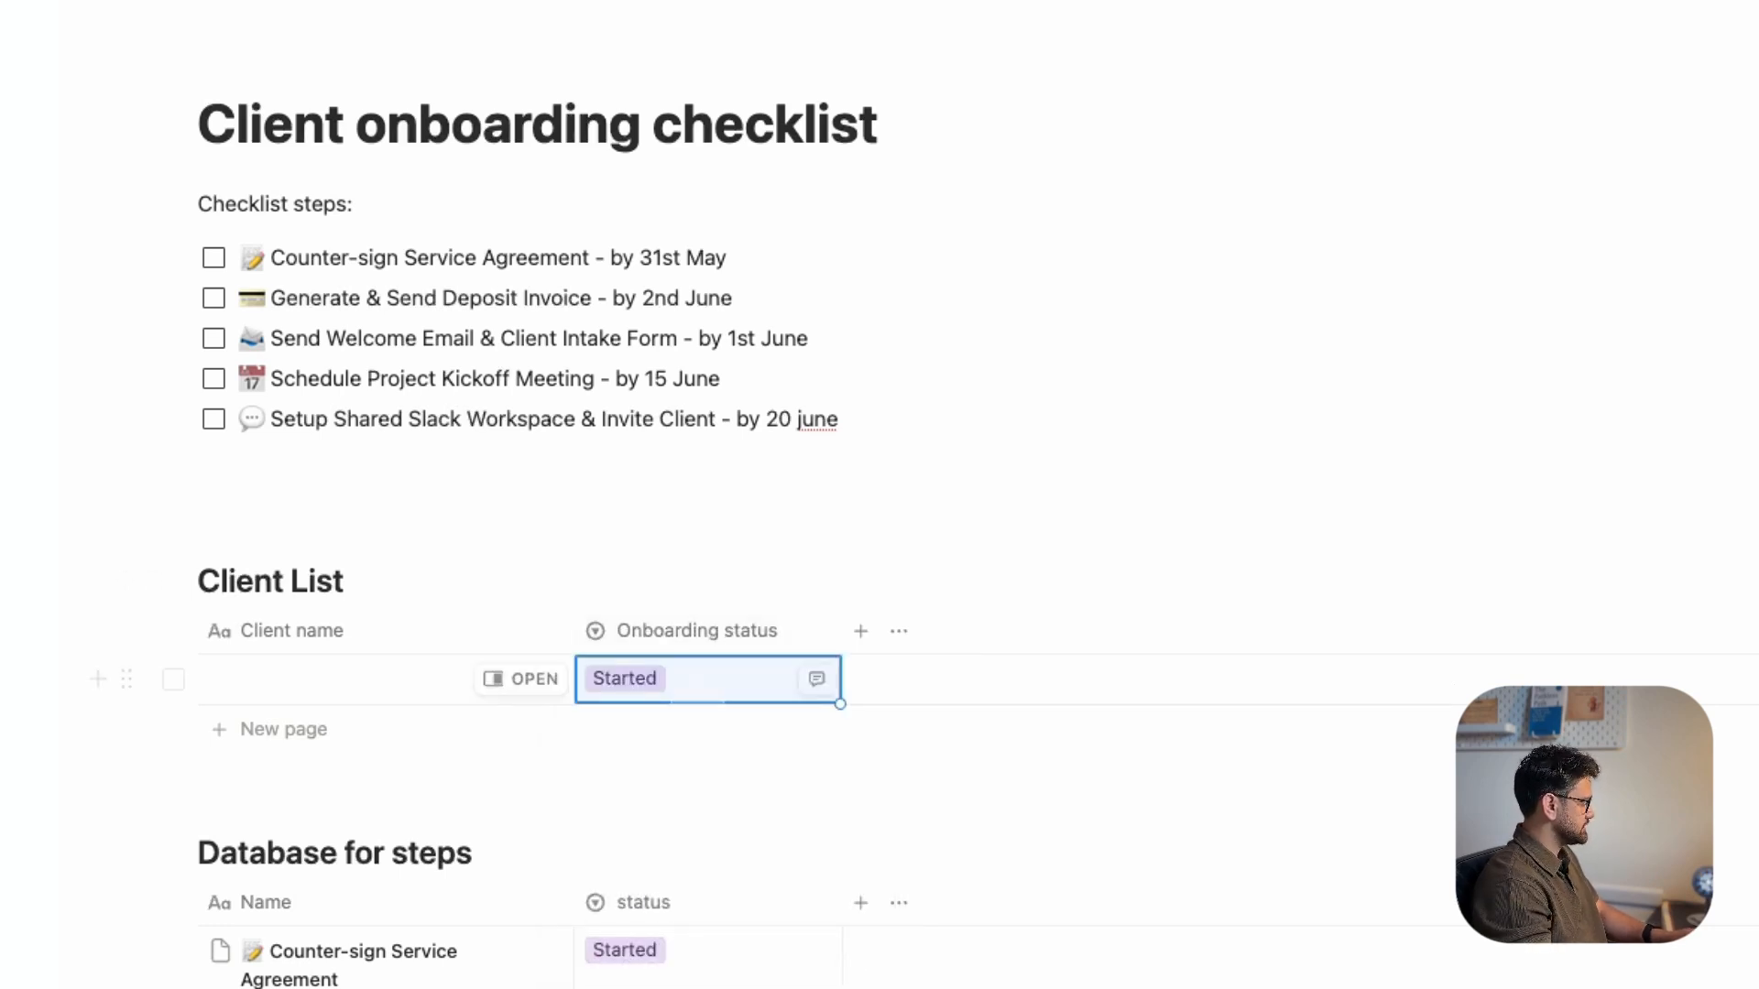
{"action": "key", "text": "Return"}
{"action": "key", "text": "BackSpace"}
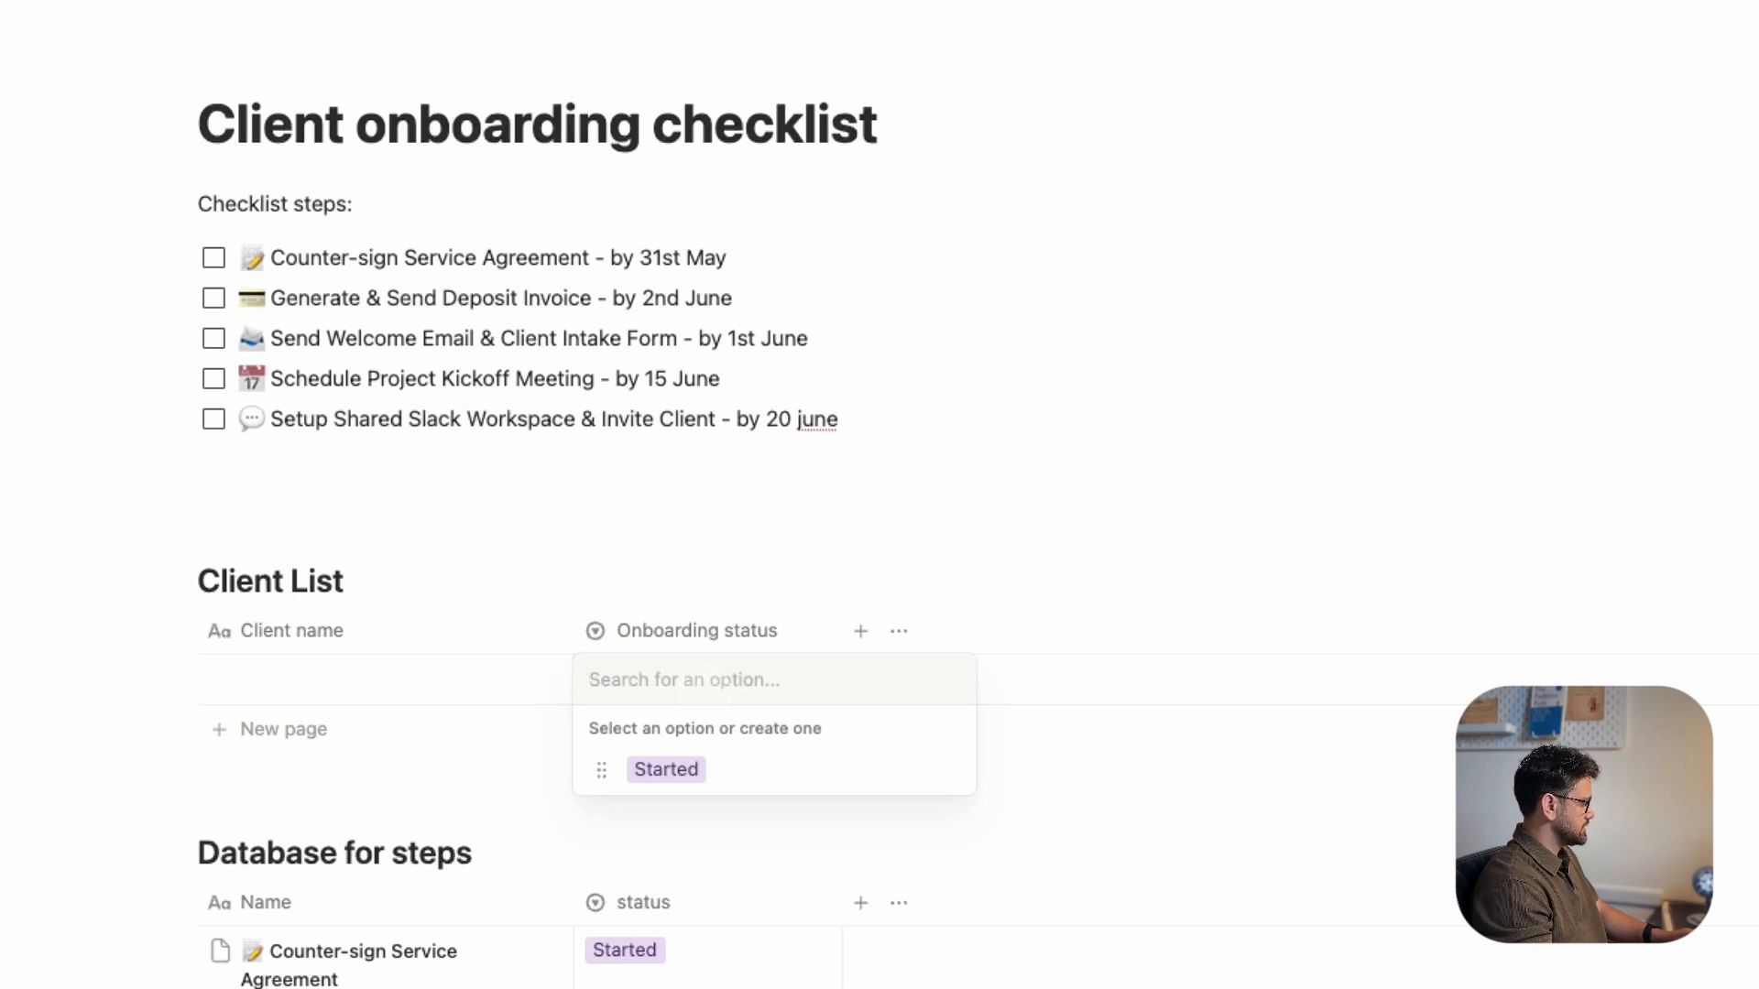
{"action": "type", "text": "In doc"}
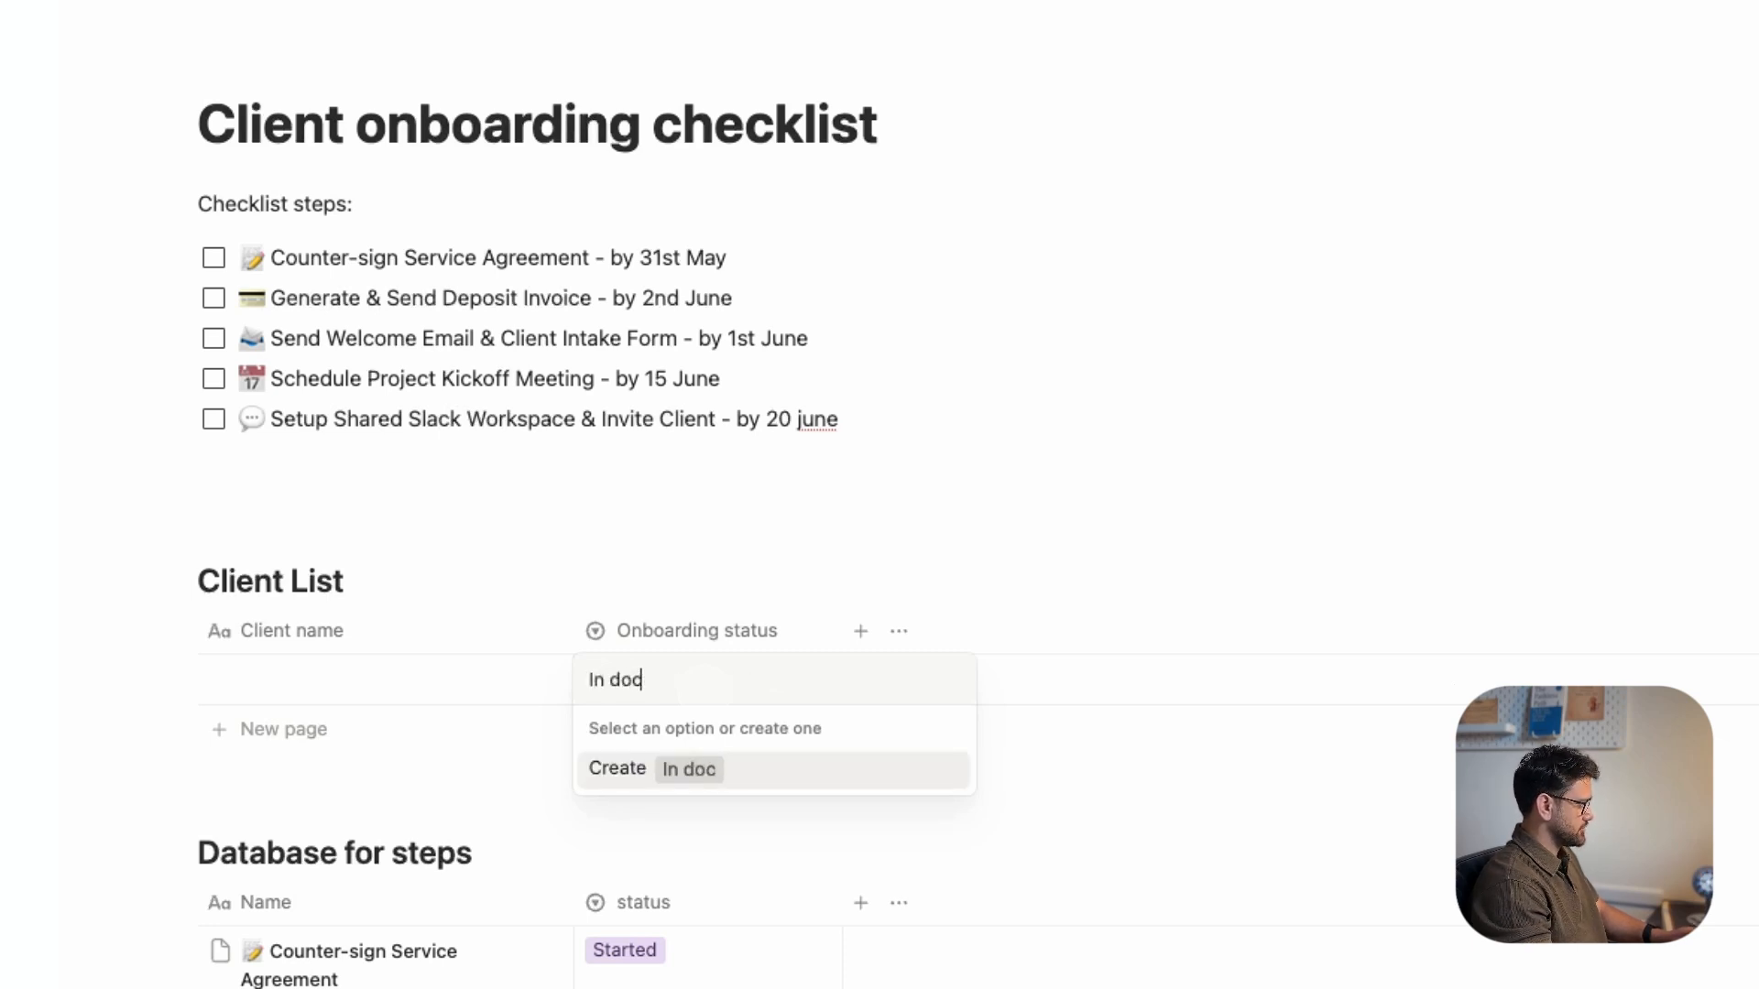
{"action": "type", "text": "umentation"}
{"action": "key", "text": "Return"}
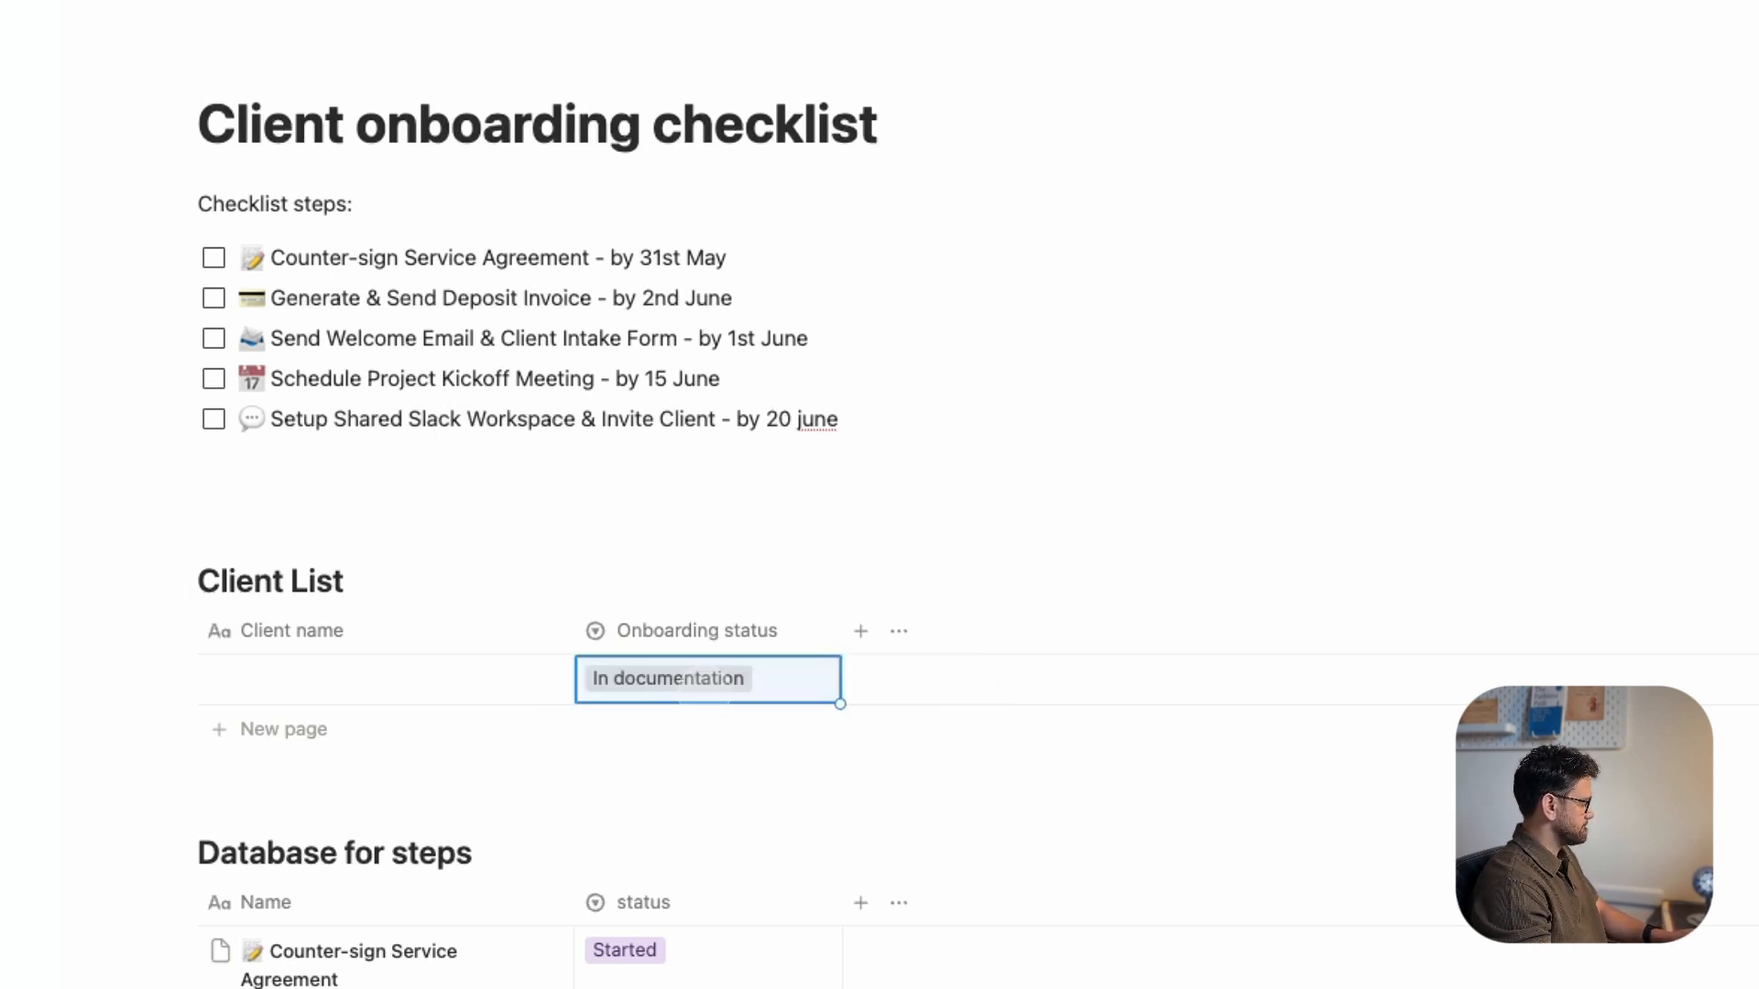
{"action": "key", "text": "Return"}
{"action": "type", "text": "Complete"}
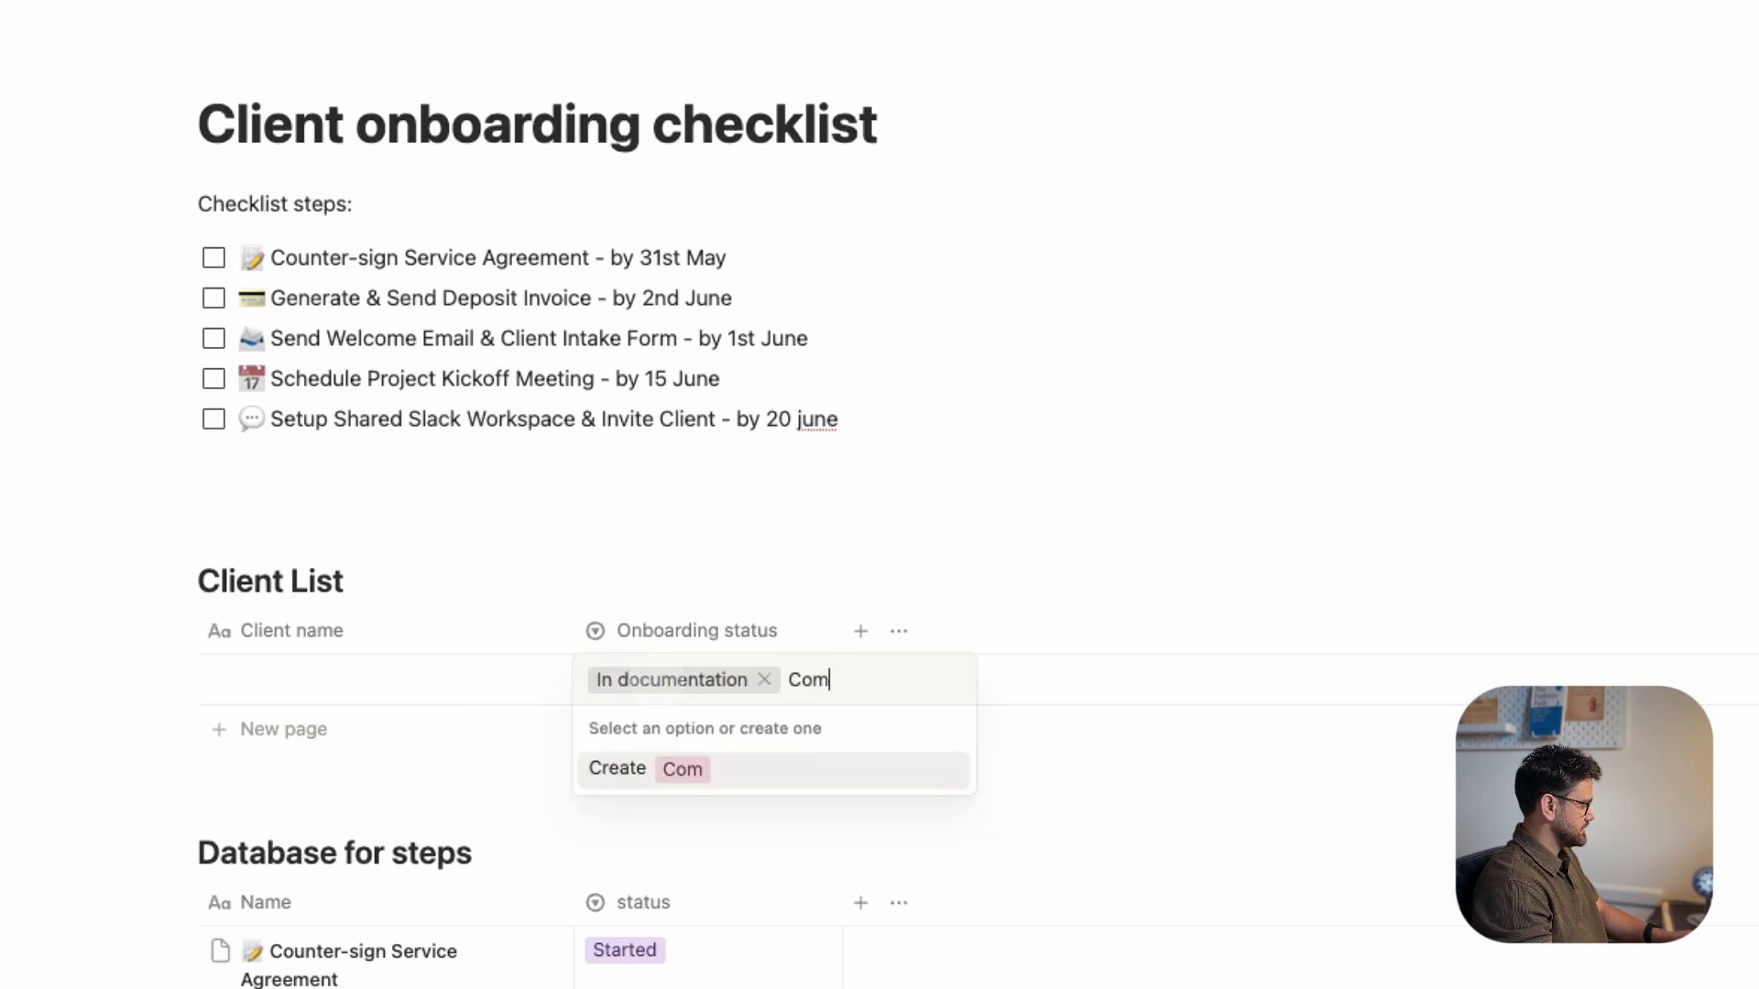
{"action": "key", "text": "Return"}
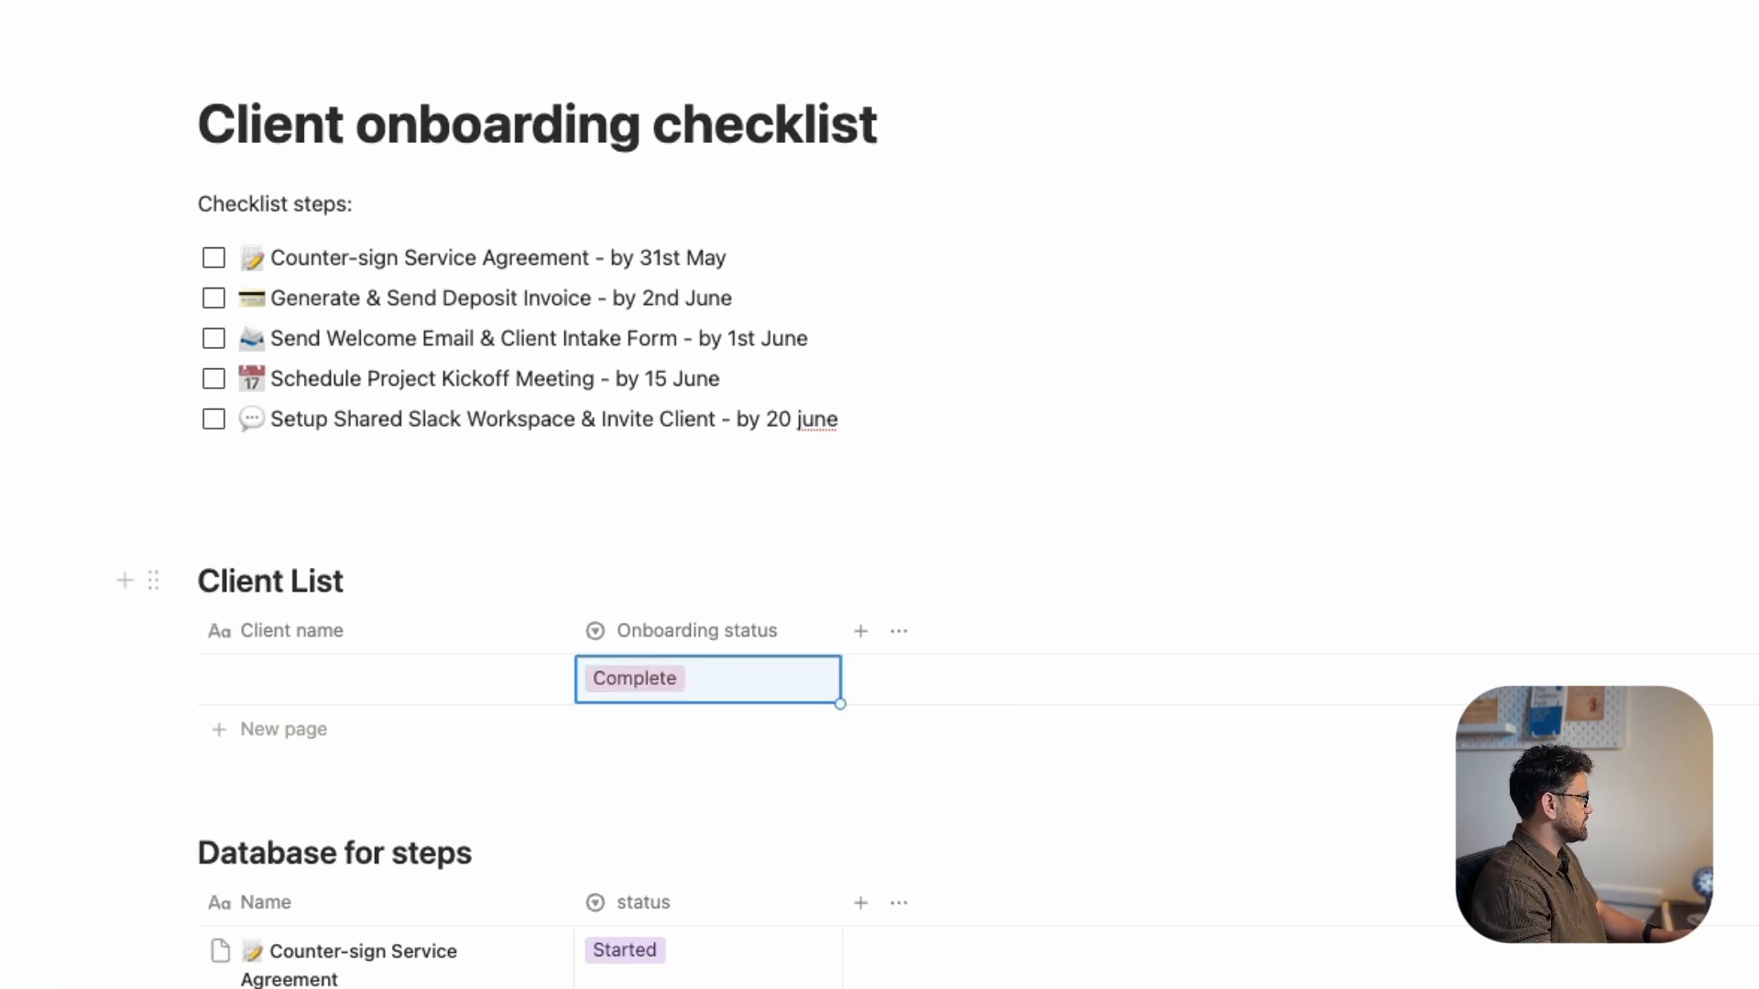
- Clear the onboarding status value and delete the unnamed row from the Client List
{"action": "key", "text": "BackSpace"}
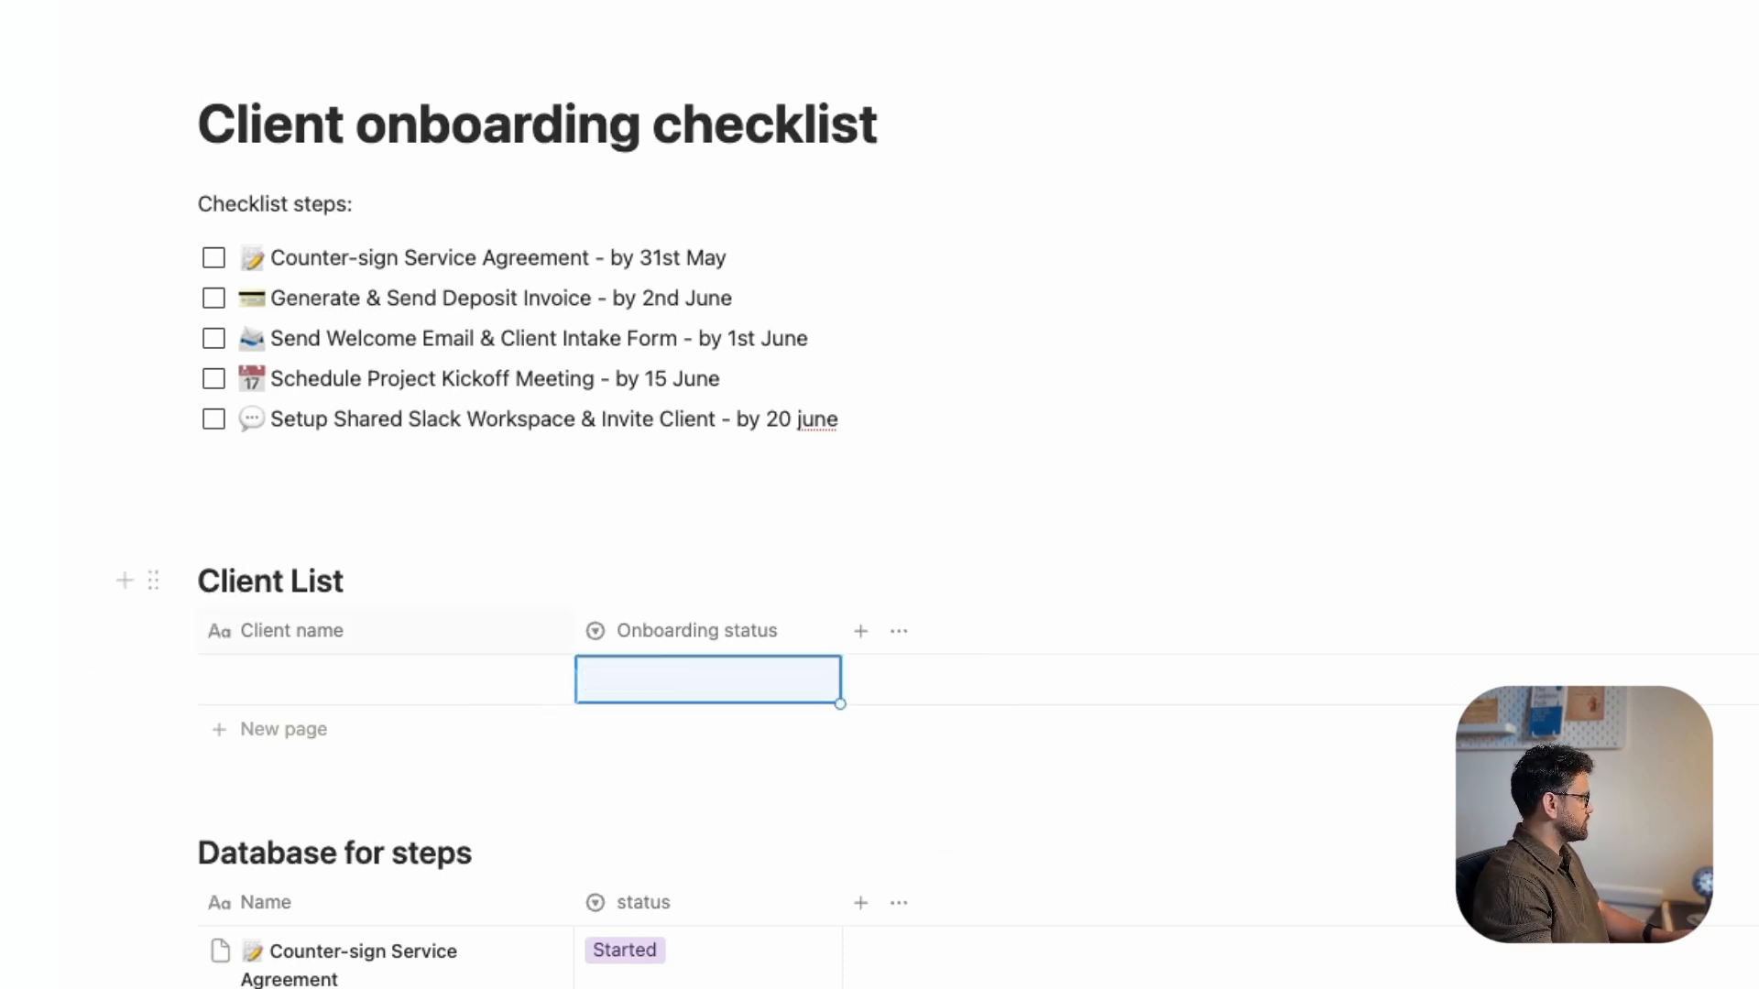
{"action": "left_click", "coordinate": [173, 680]}
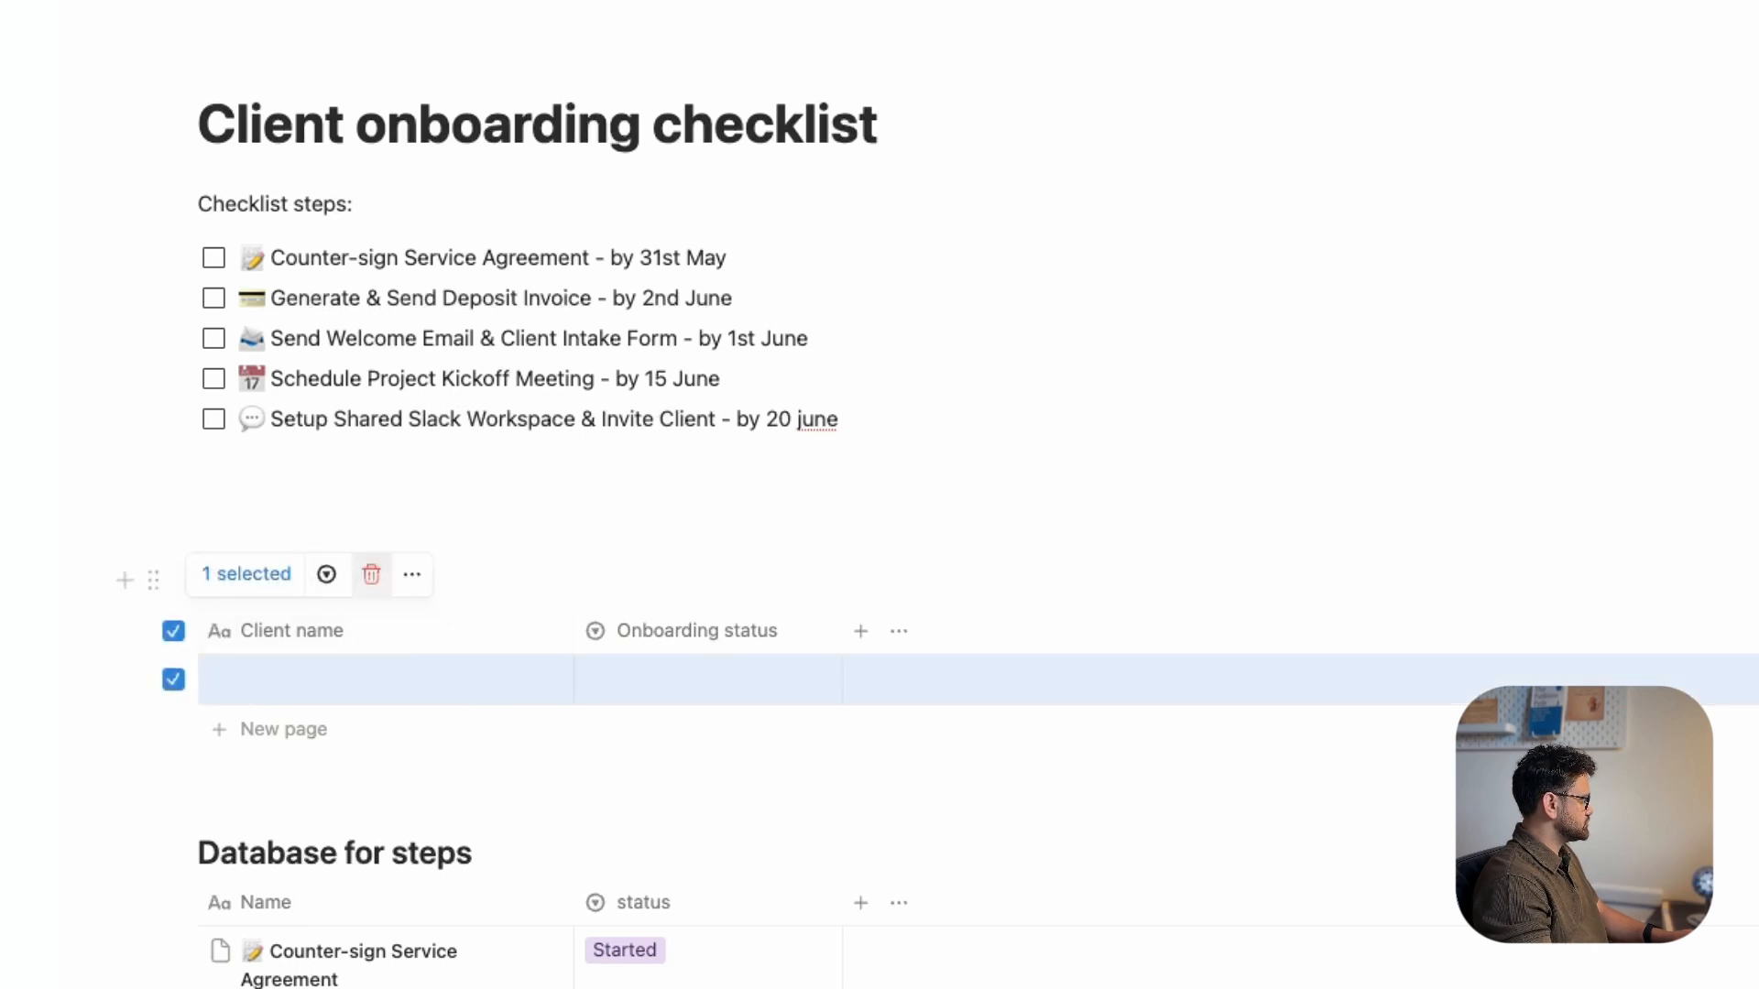
{"action": "left_click", "coordinate": [372, 575]}
- Insert an inline database between the checklist and the Client List, and title it "Onboarding tasks tracker"
{"action": "left_click", "coordinate": [386, 527]}
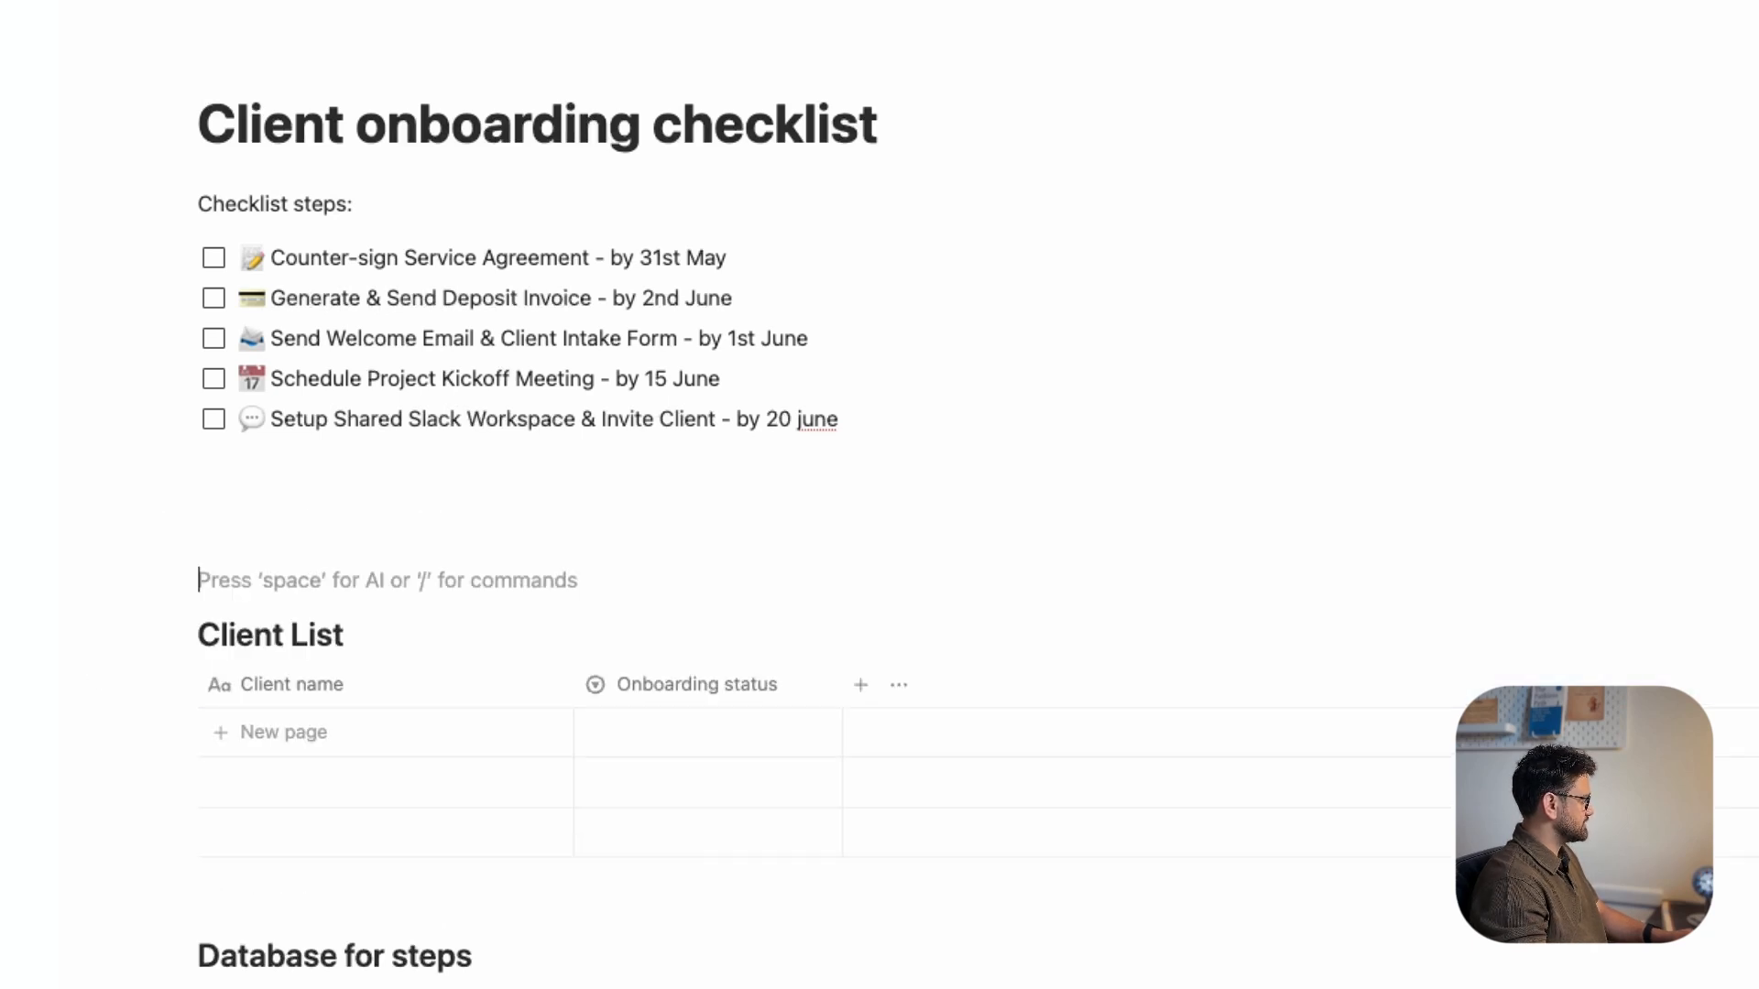
{"action": "type", "text": "/da"}
{"action": "key", "text": "Return"}
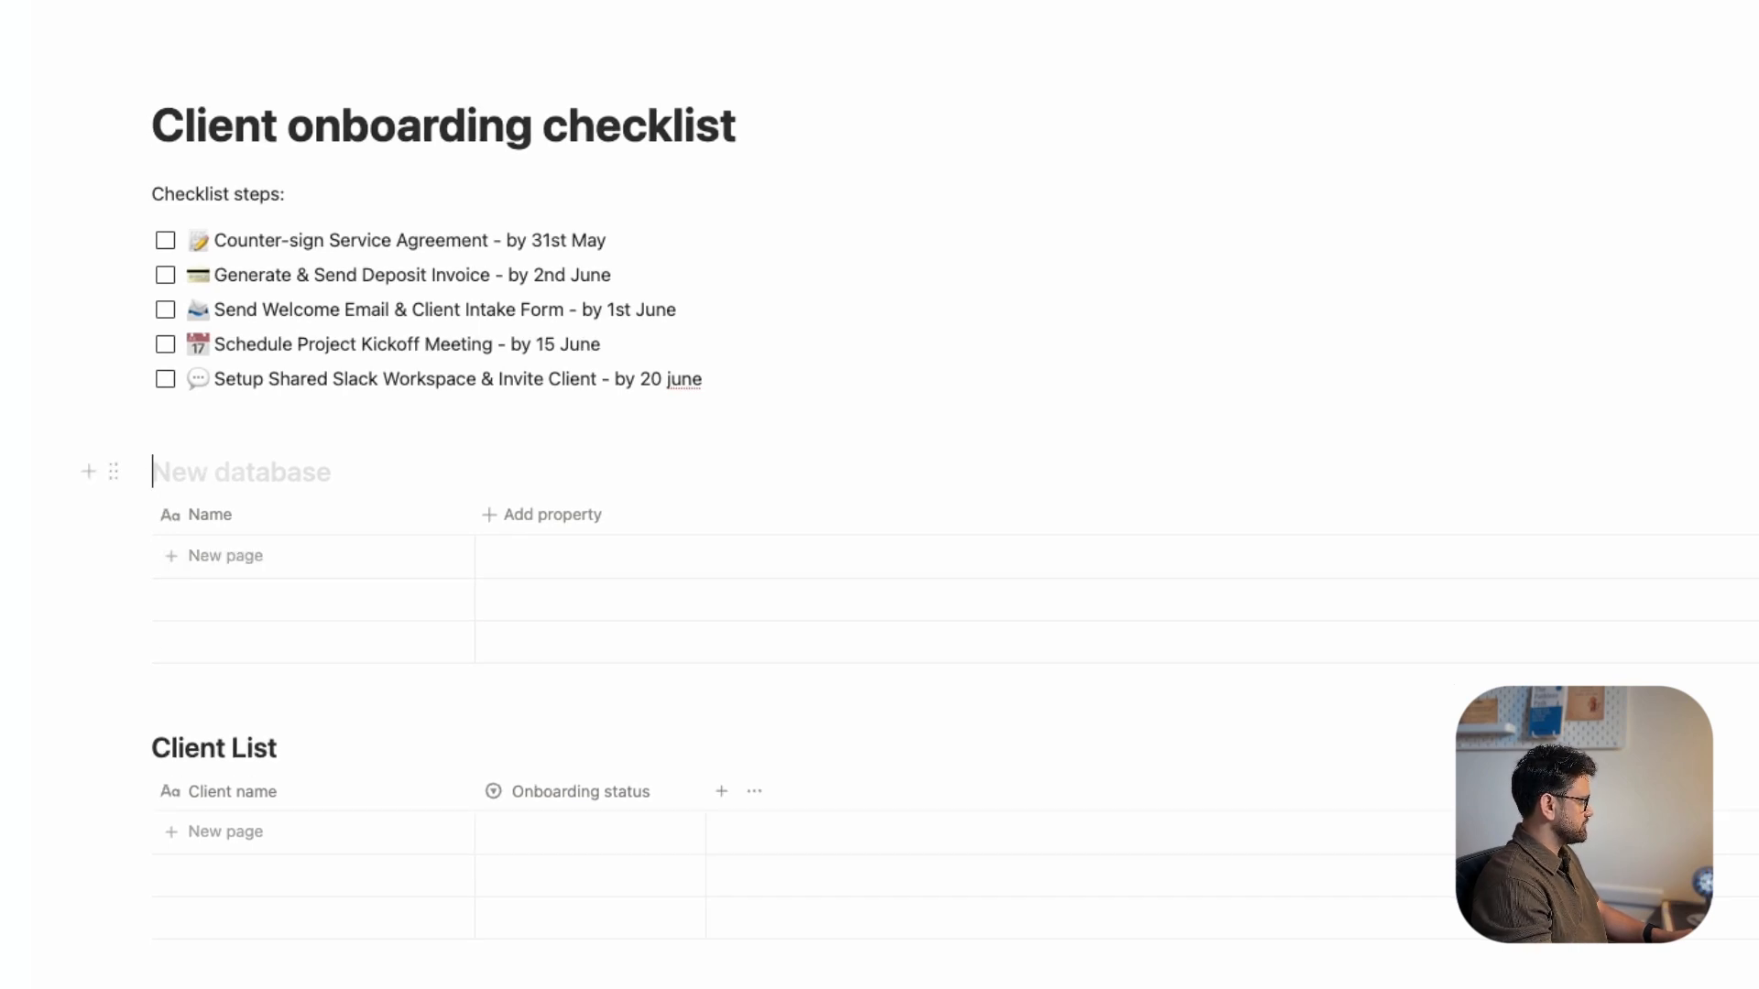
{"action": "type", "text": "Onbo"}
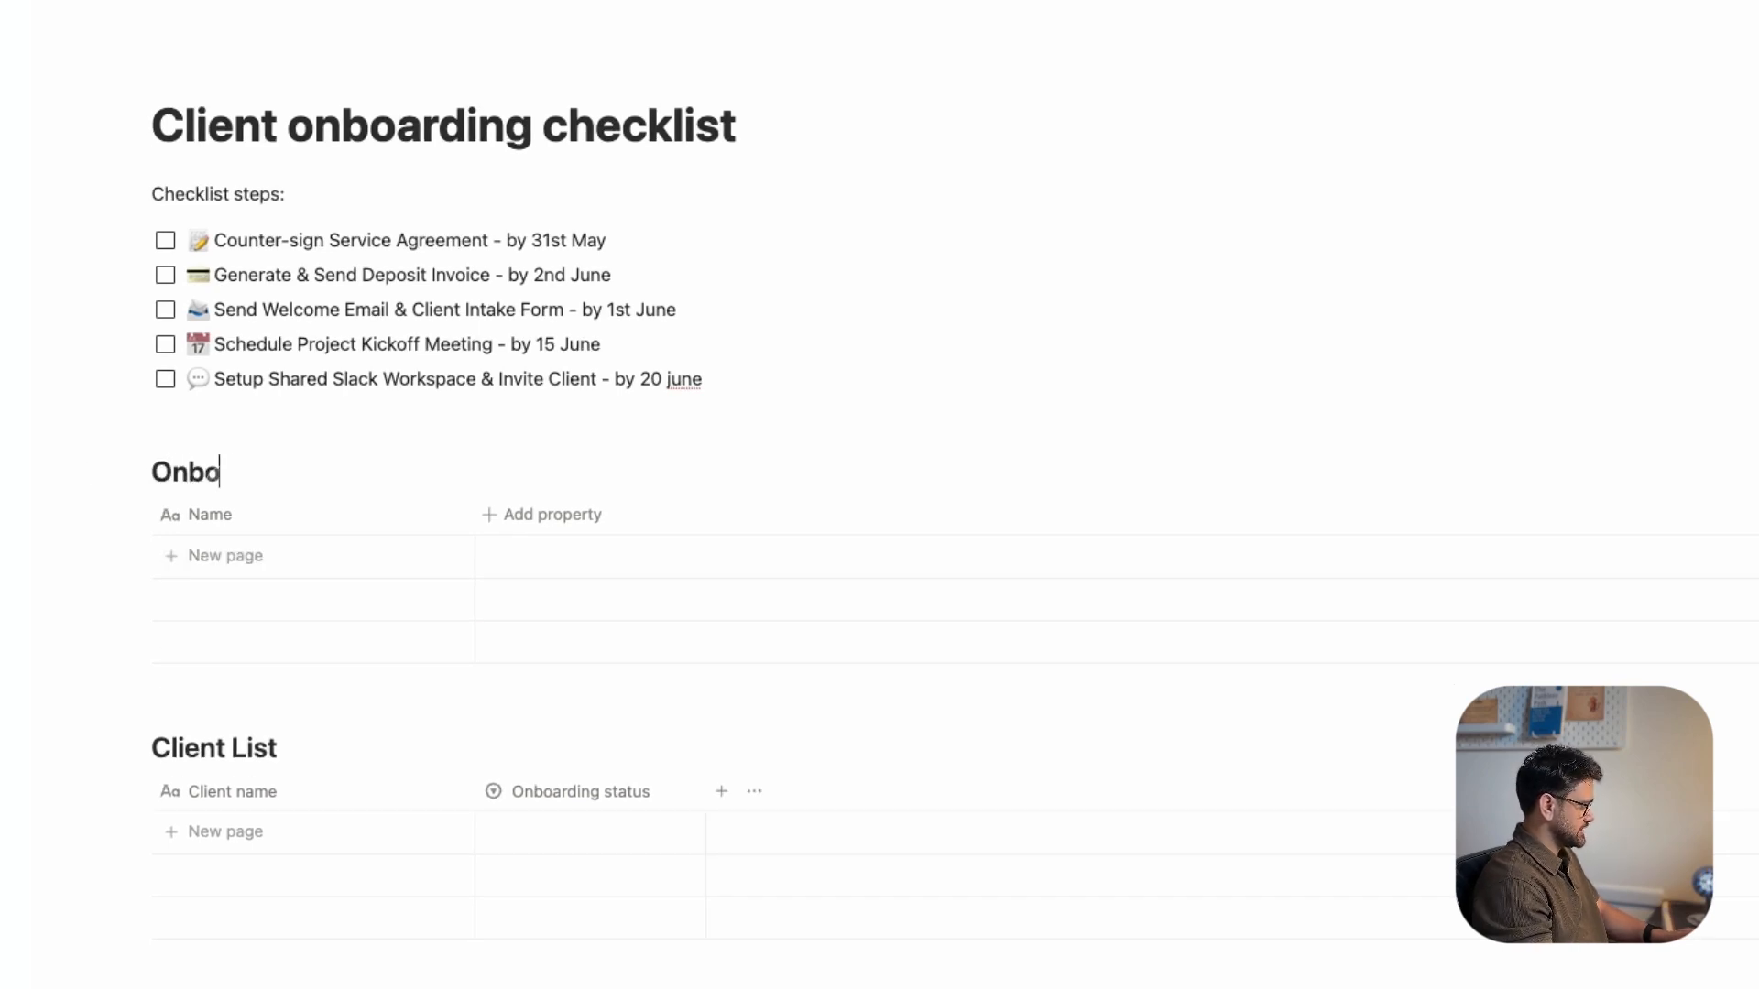
{"action": "type", "text": "arding tasks"}
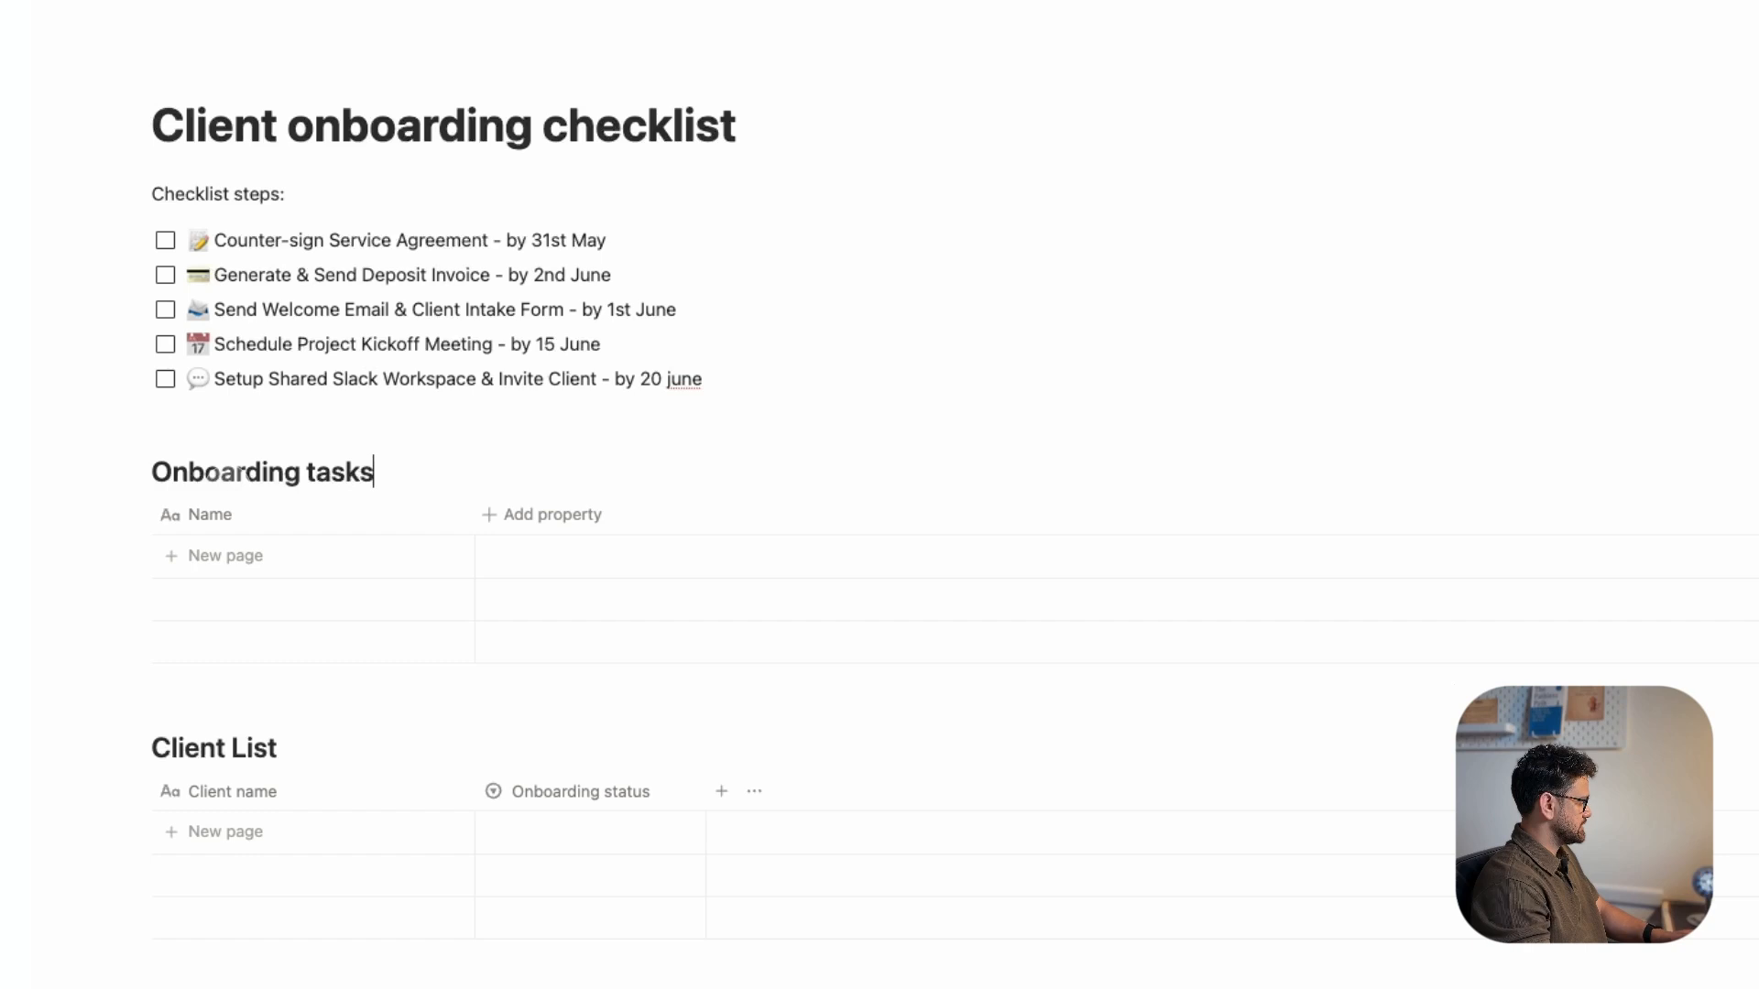
{"action": "type", "text": " check"}
{"action": "key", "text": "BackSpace"}
{"action": "key", "text": "BackSpace"}
{"action": "key", "text": "BackSpace"}
{"action": "key", "text": "BackSpace"}
{"action": "key", "text": "BackSpace"}
{"action": "key", "text": "BackSpace"}
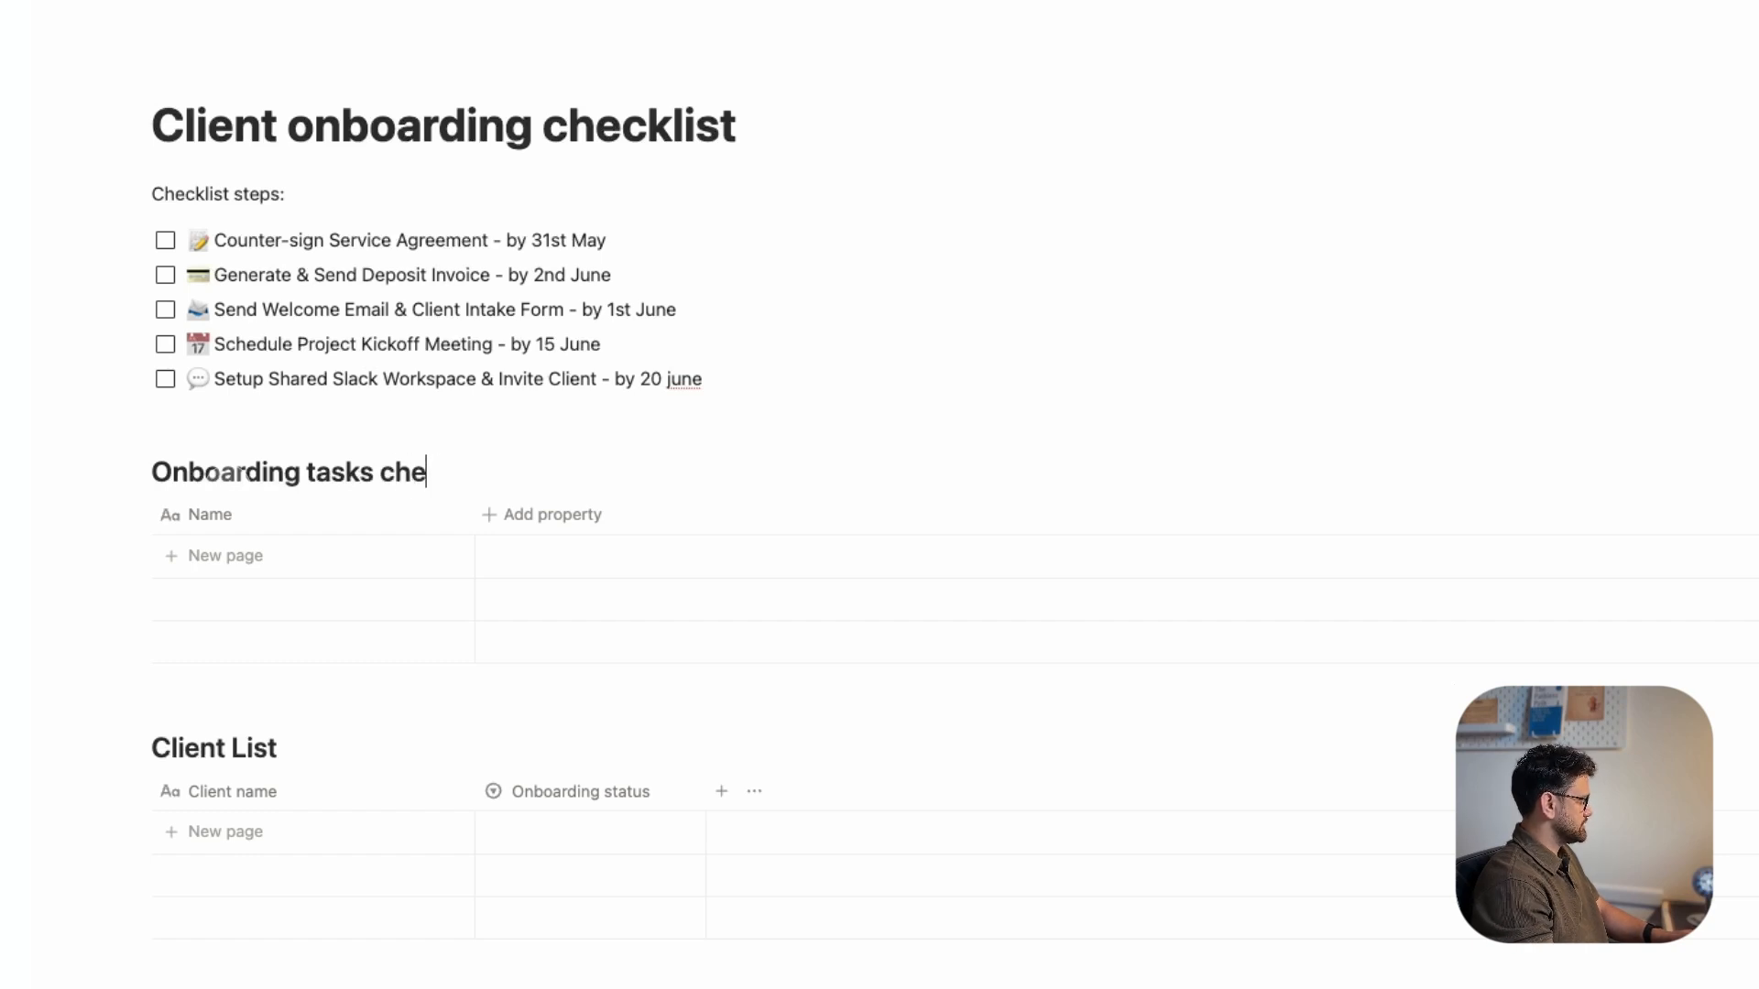
{"action": "type", "text": "tracker"}
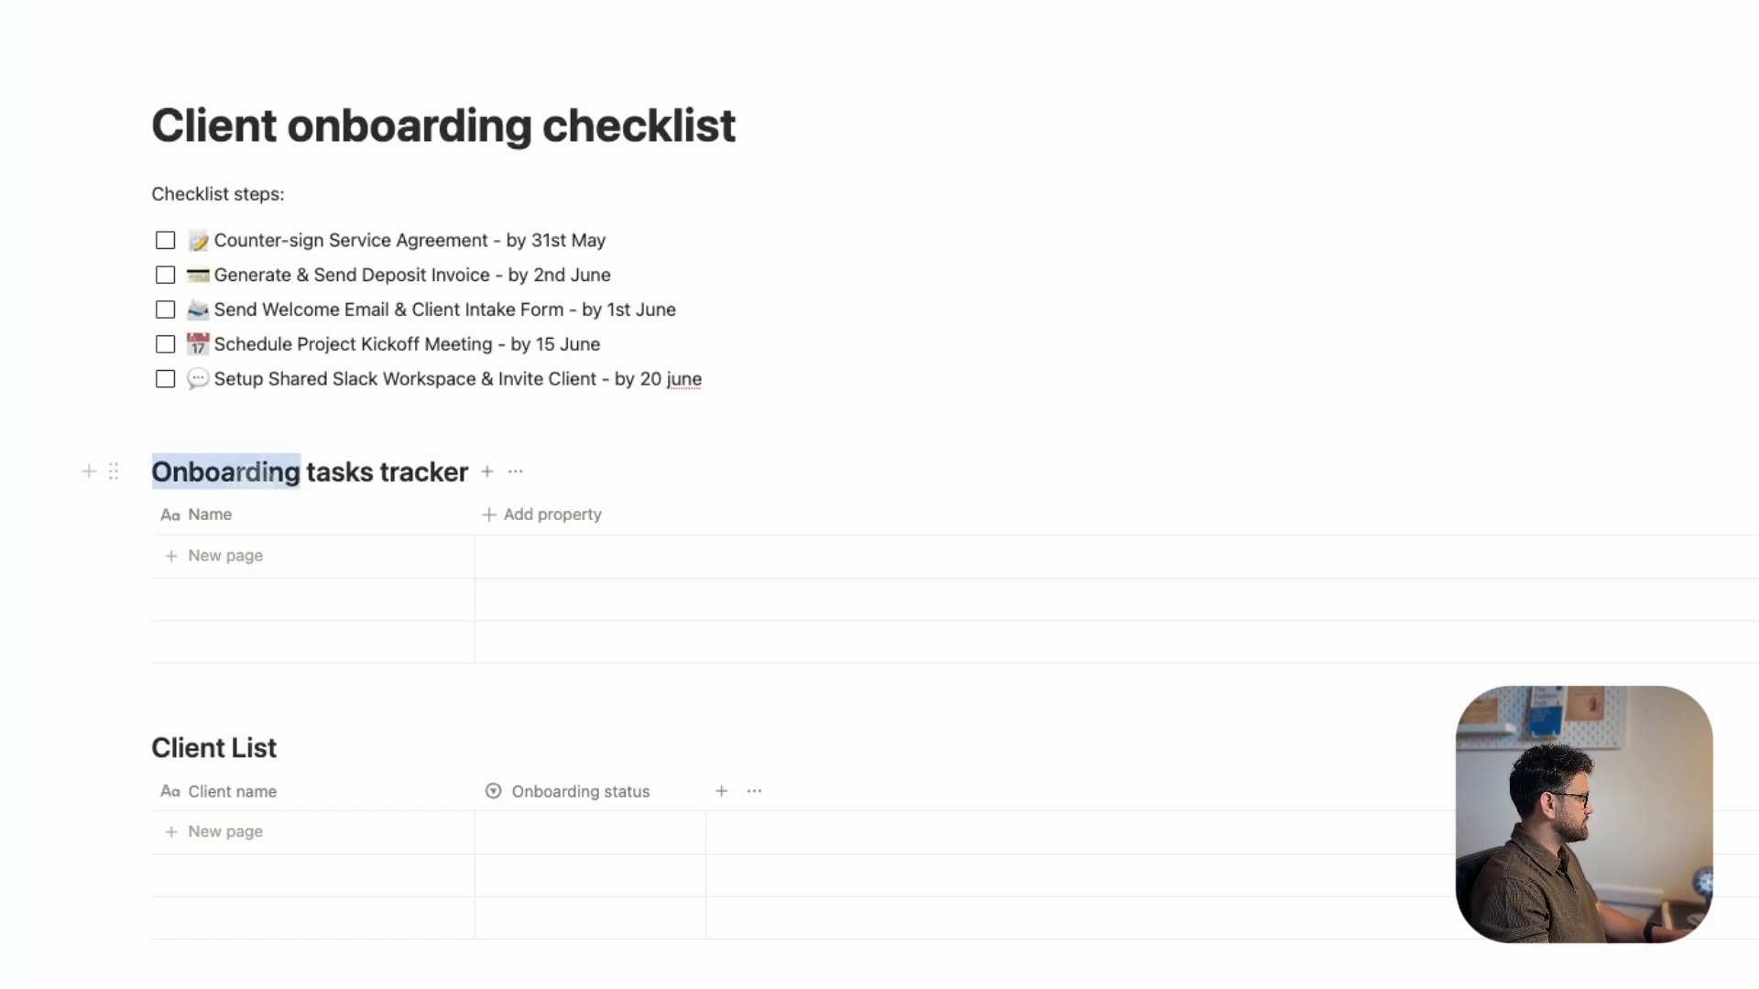
{"action": "triple_click", "coordinate": [255, 472]}
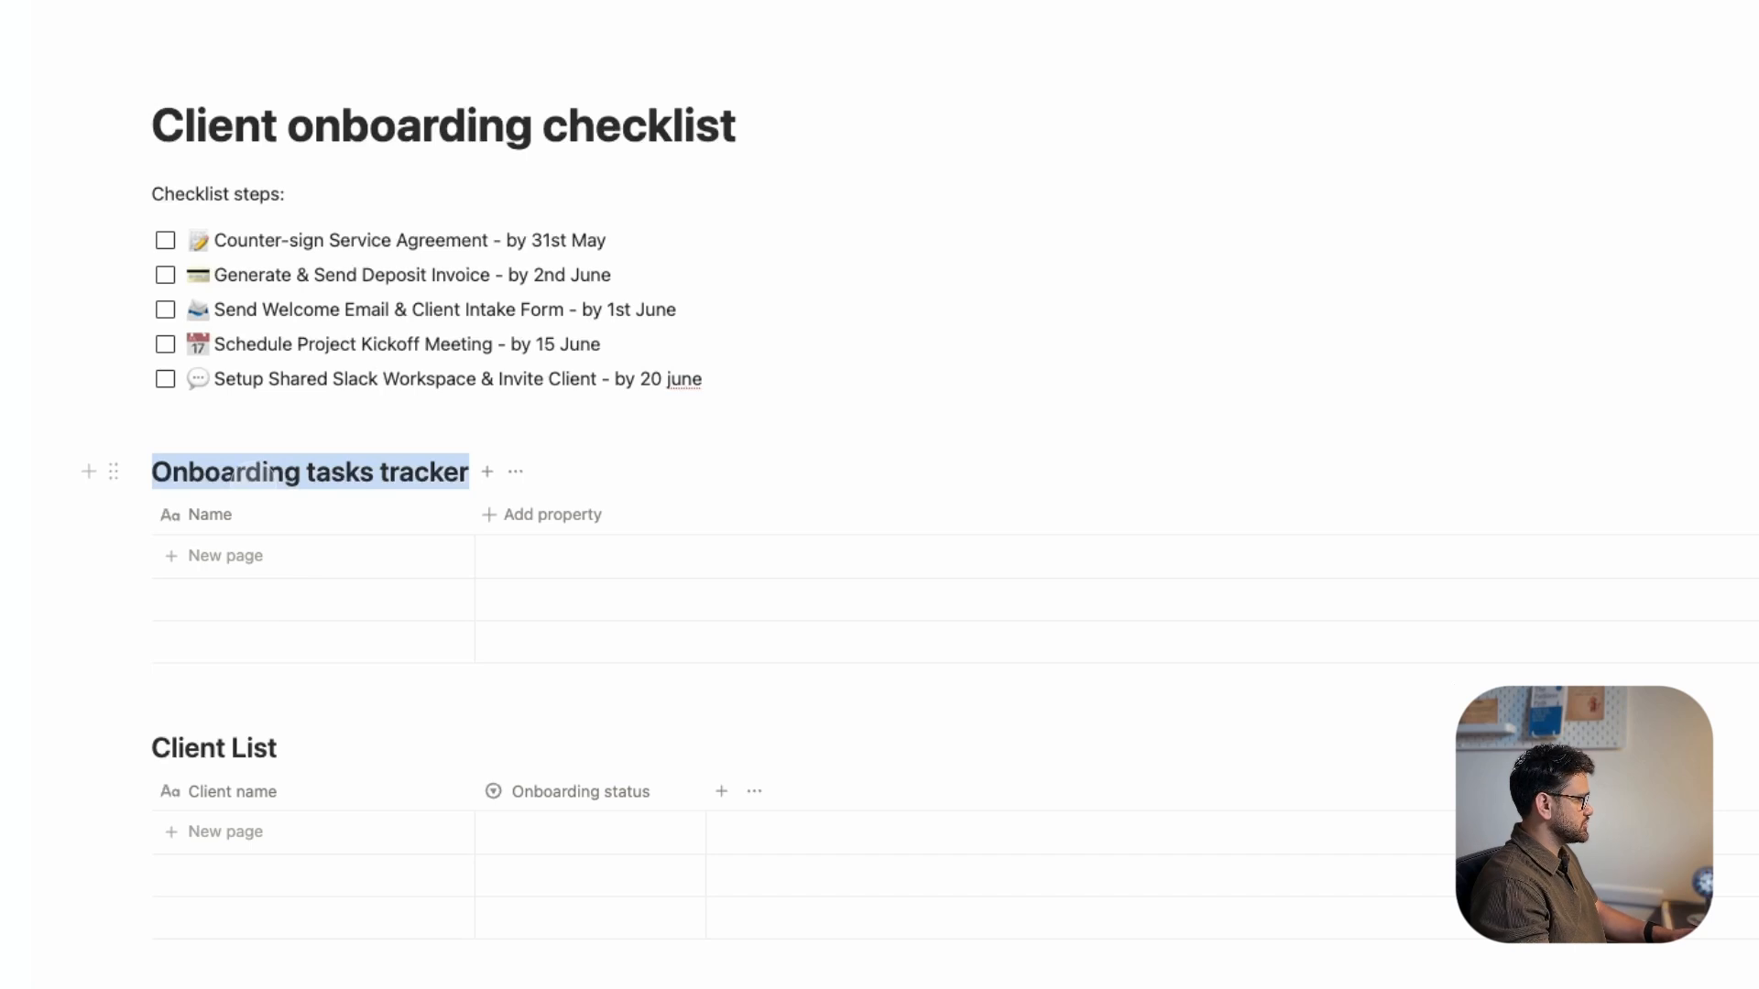
{"action": "left_click", "coordinate": [255, 472]}
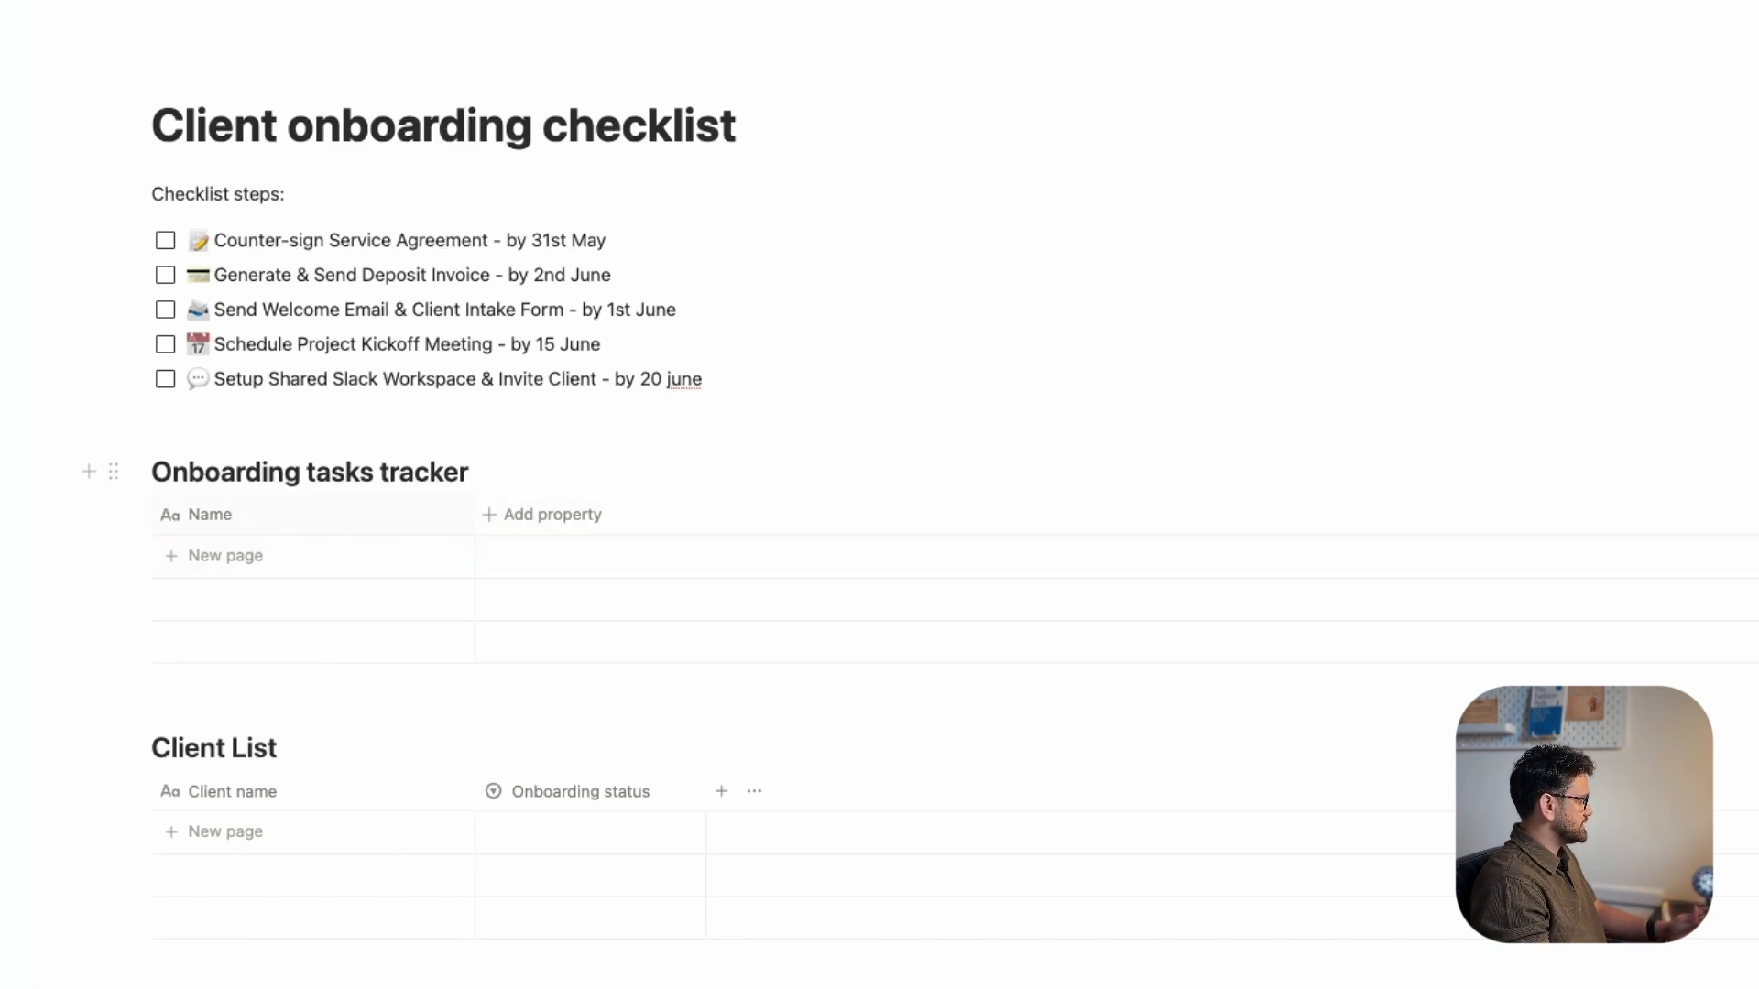
- Add a blank row and a Text property named "Client name" to the Onboarding tasks tracker
{"action": "left_click", "coordinate": [225, 556]}
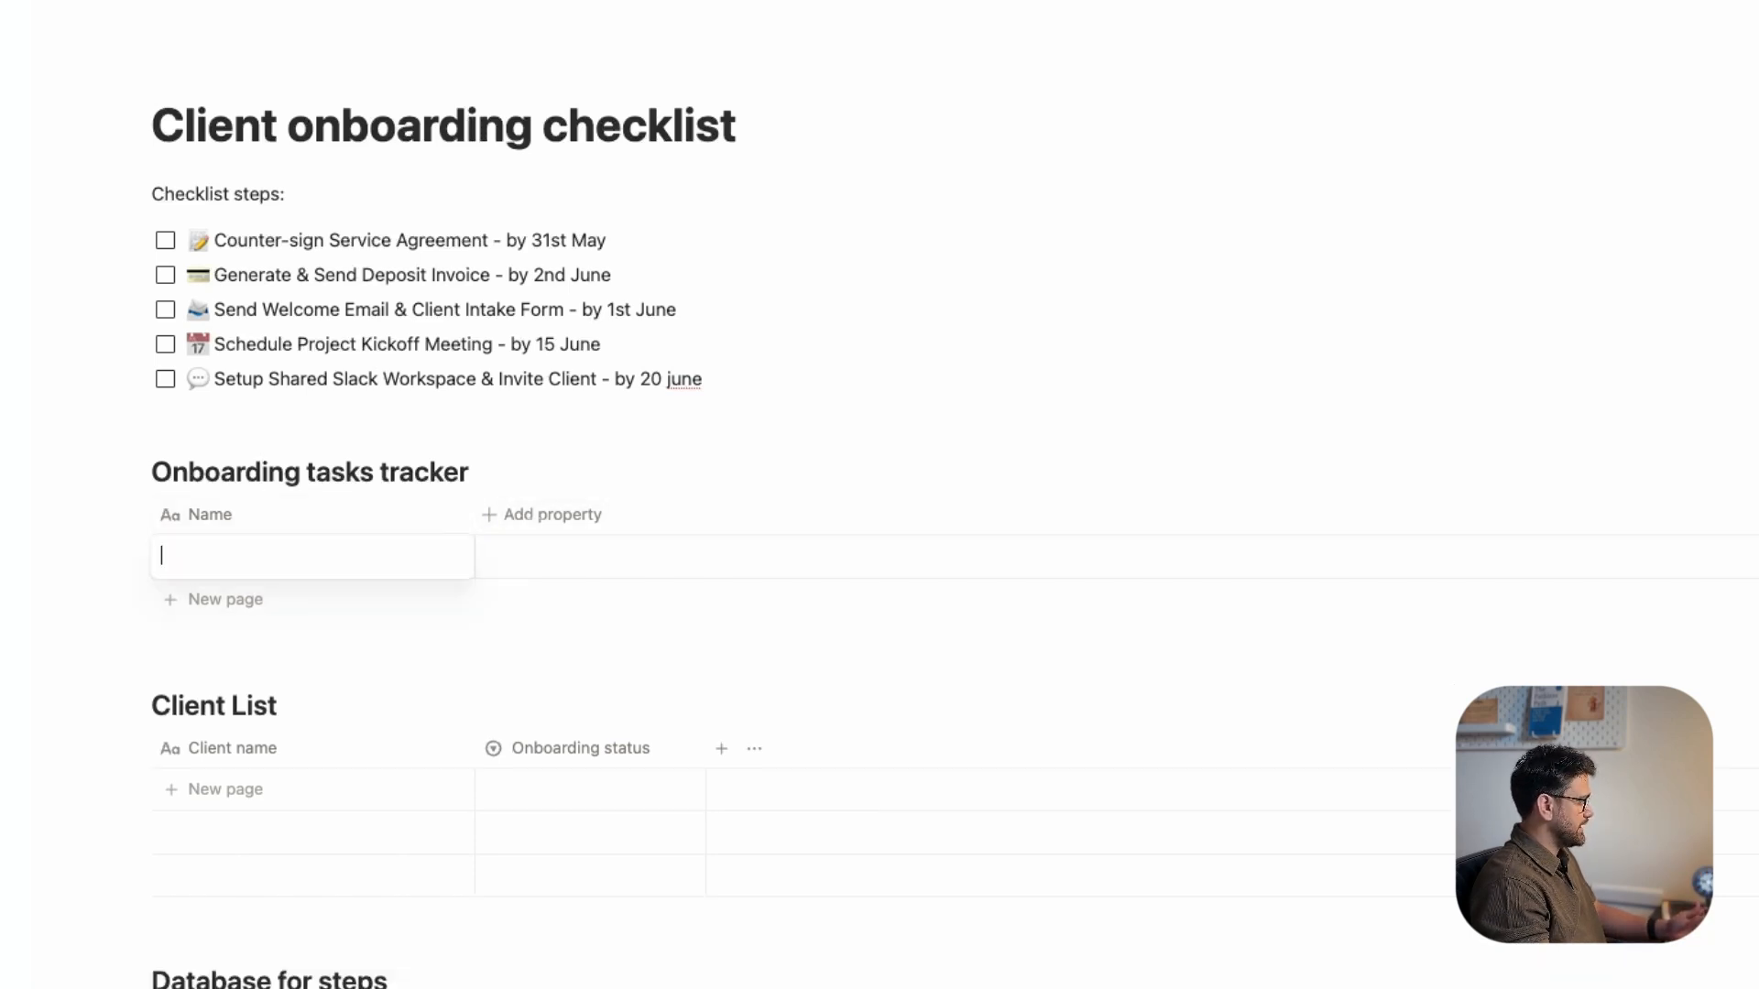
{"action": "left_click", "coordinate": [551, 515]}
{"action": "left_click", "coordinate": [551, 515]}
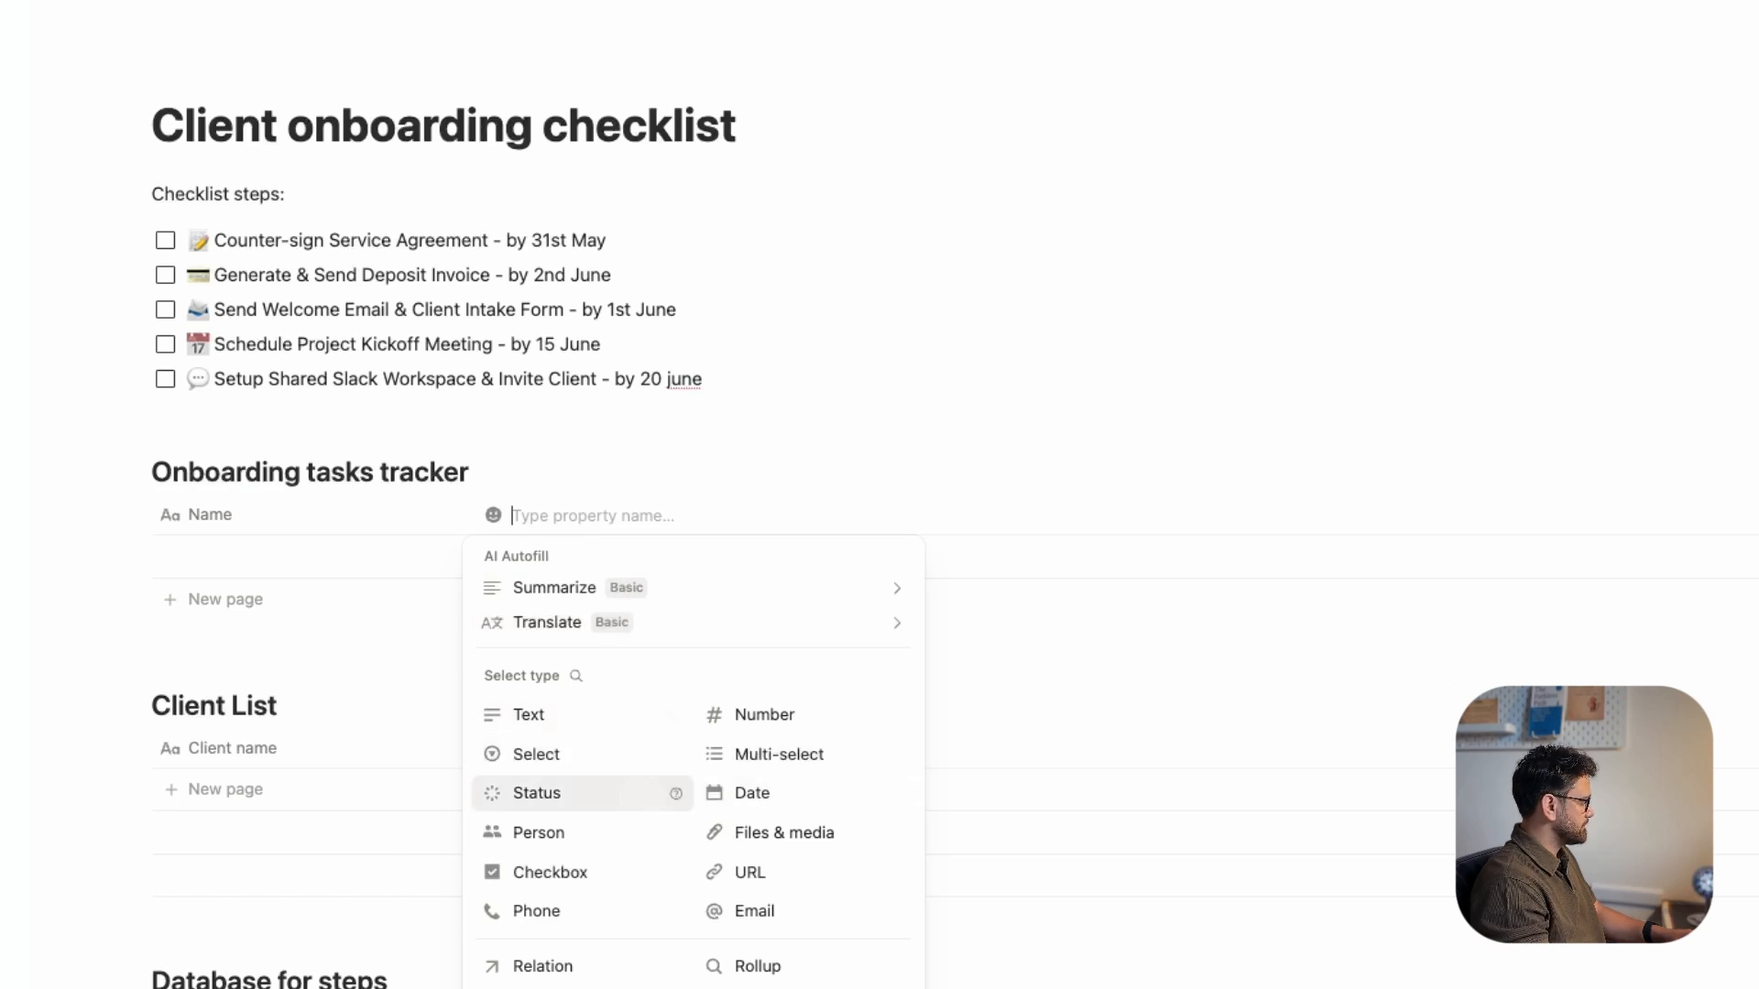
{"action": "left_click", "coordinate": [528, 715]}
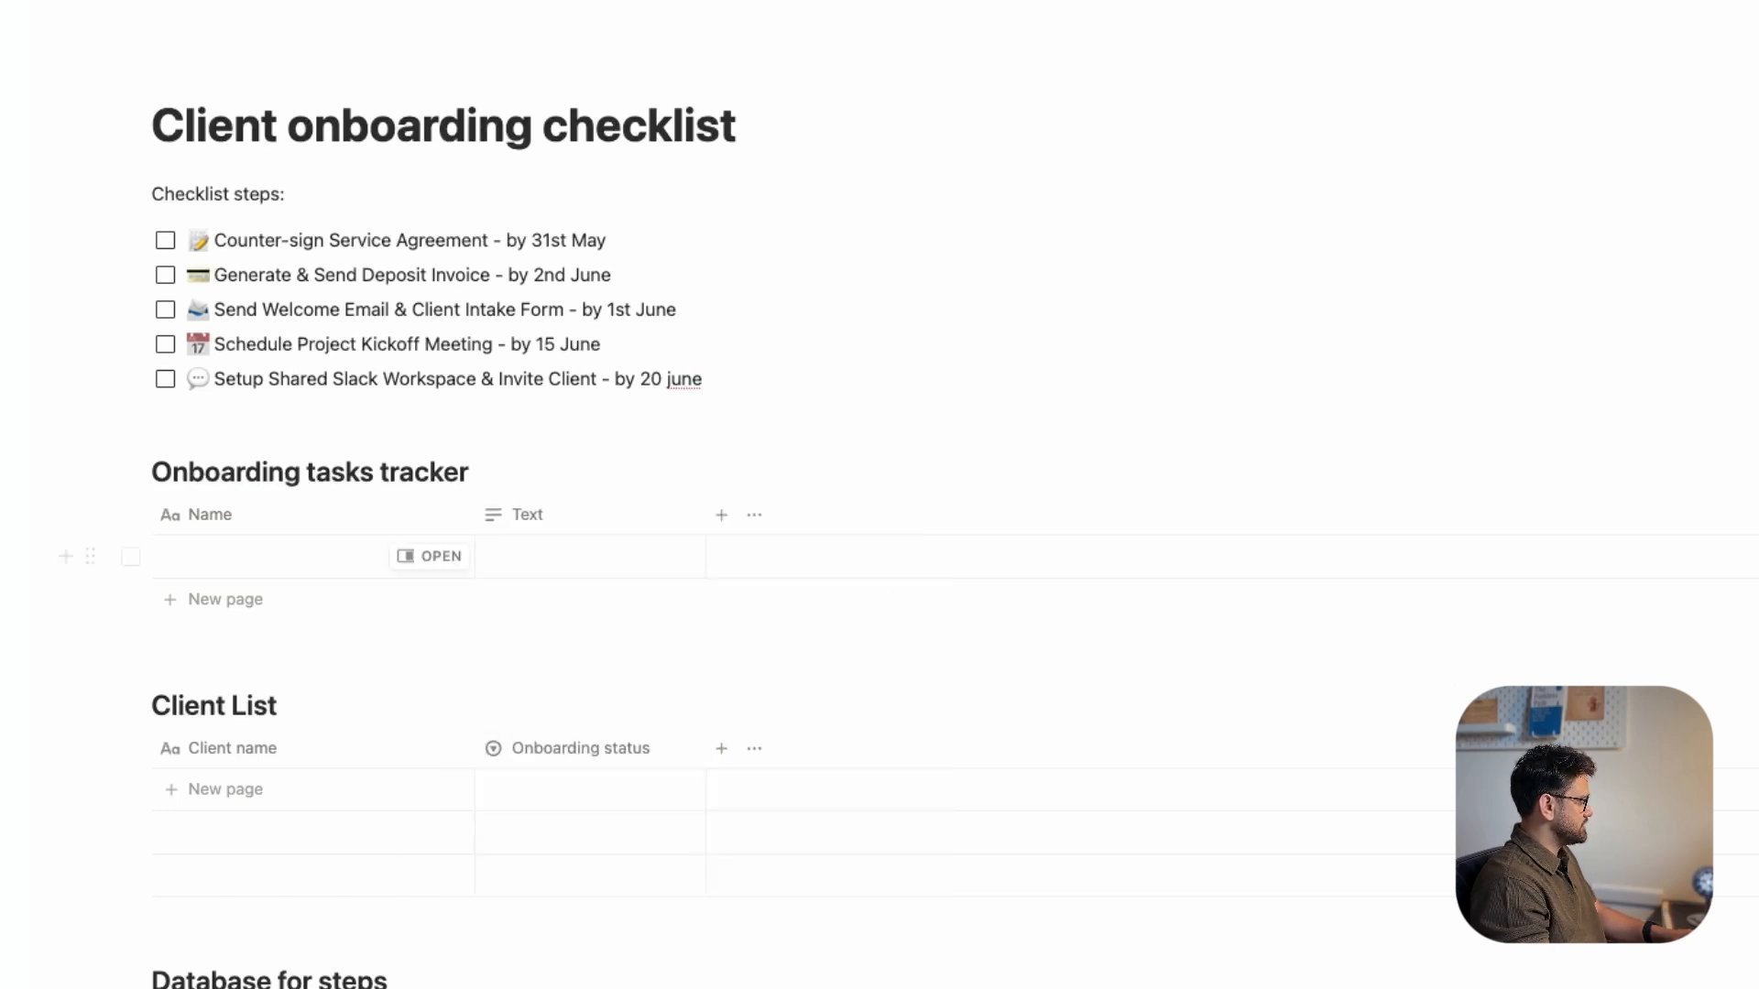
{"action": "type", "text": "C"}
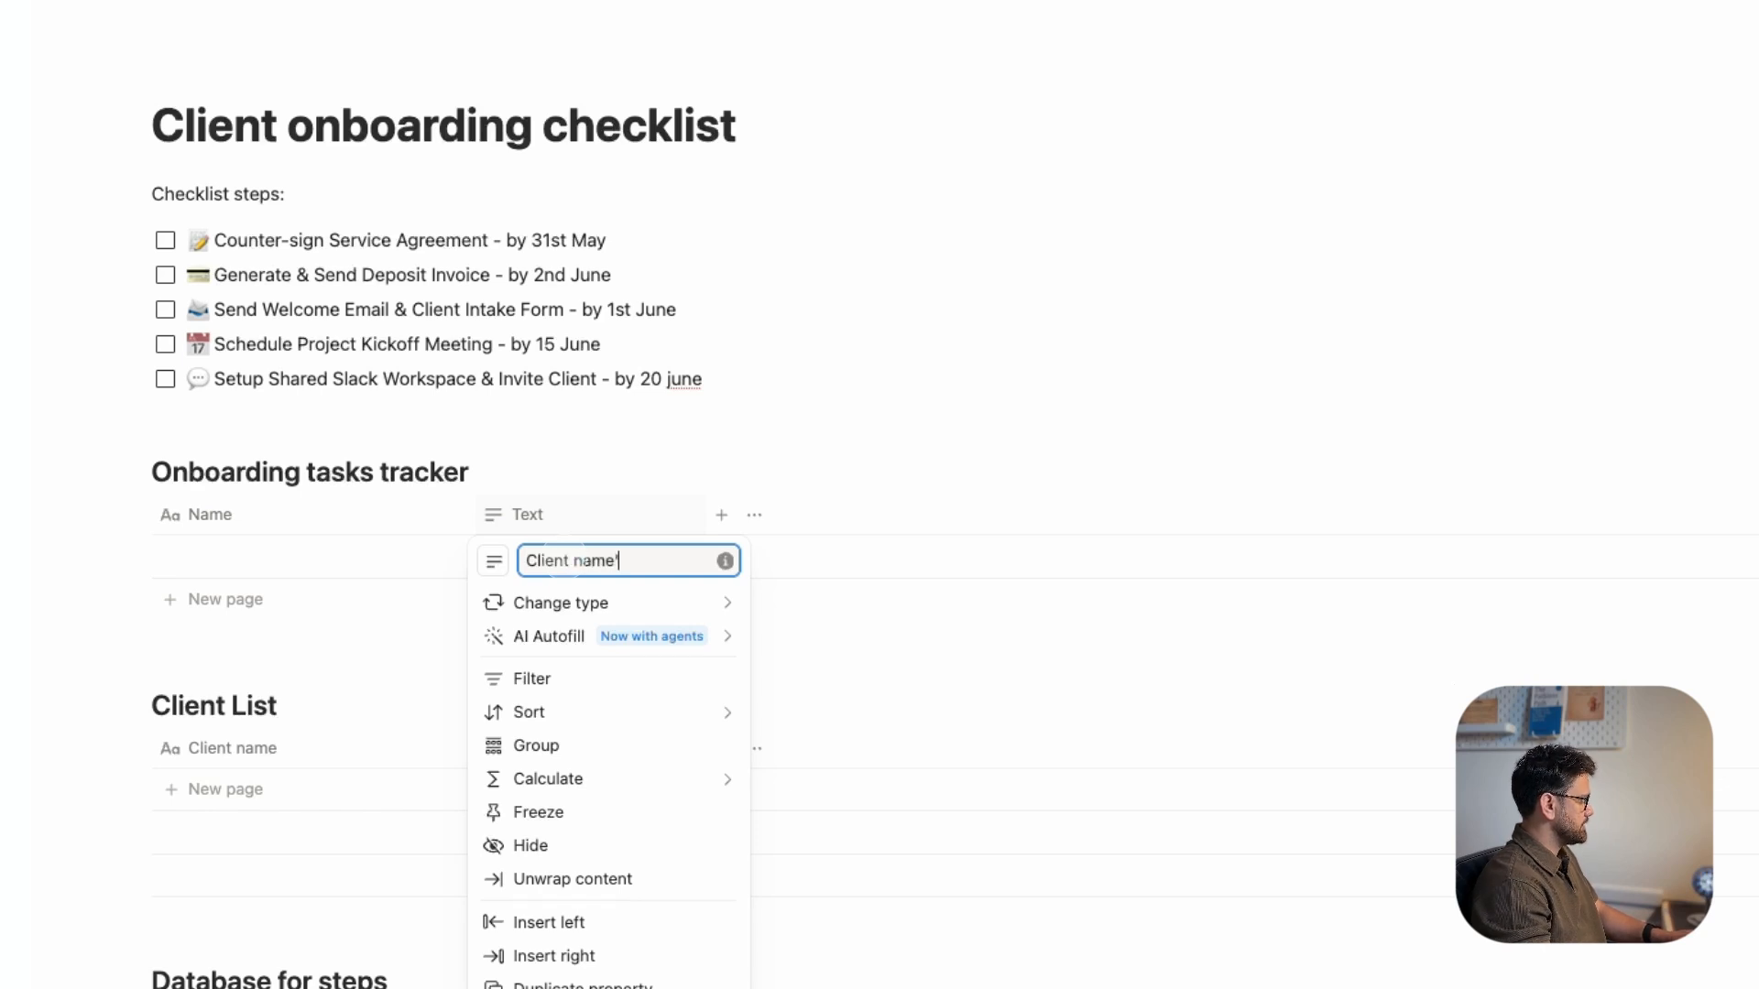
{"action": "type", "text": "lient name'"}
{"action": "key", "text": "BackSpace"}
{"action": "key", "text": "Return"}
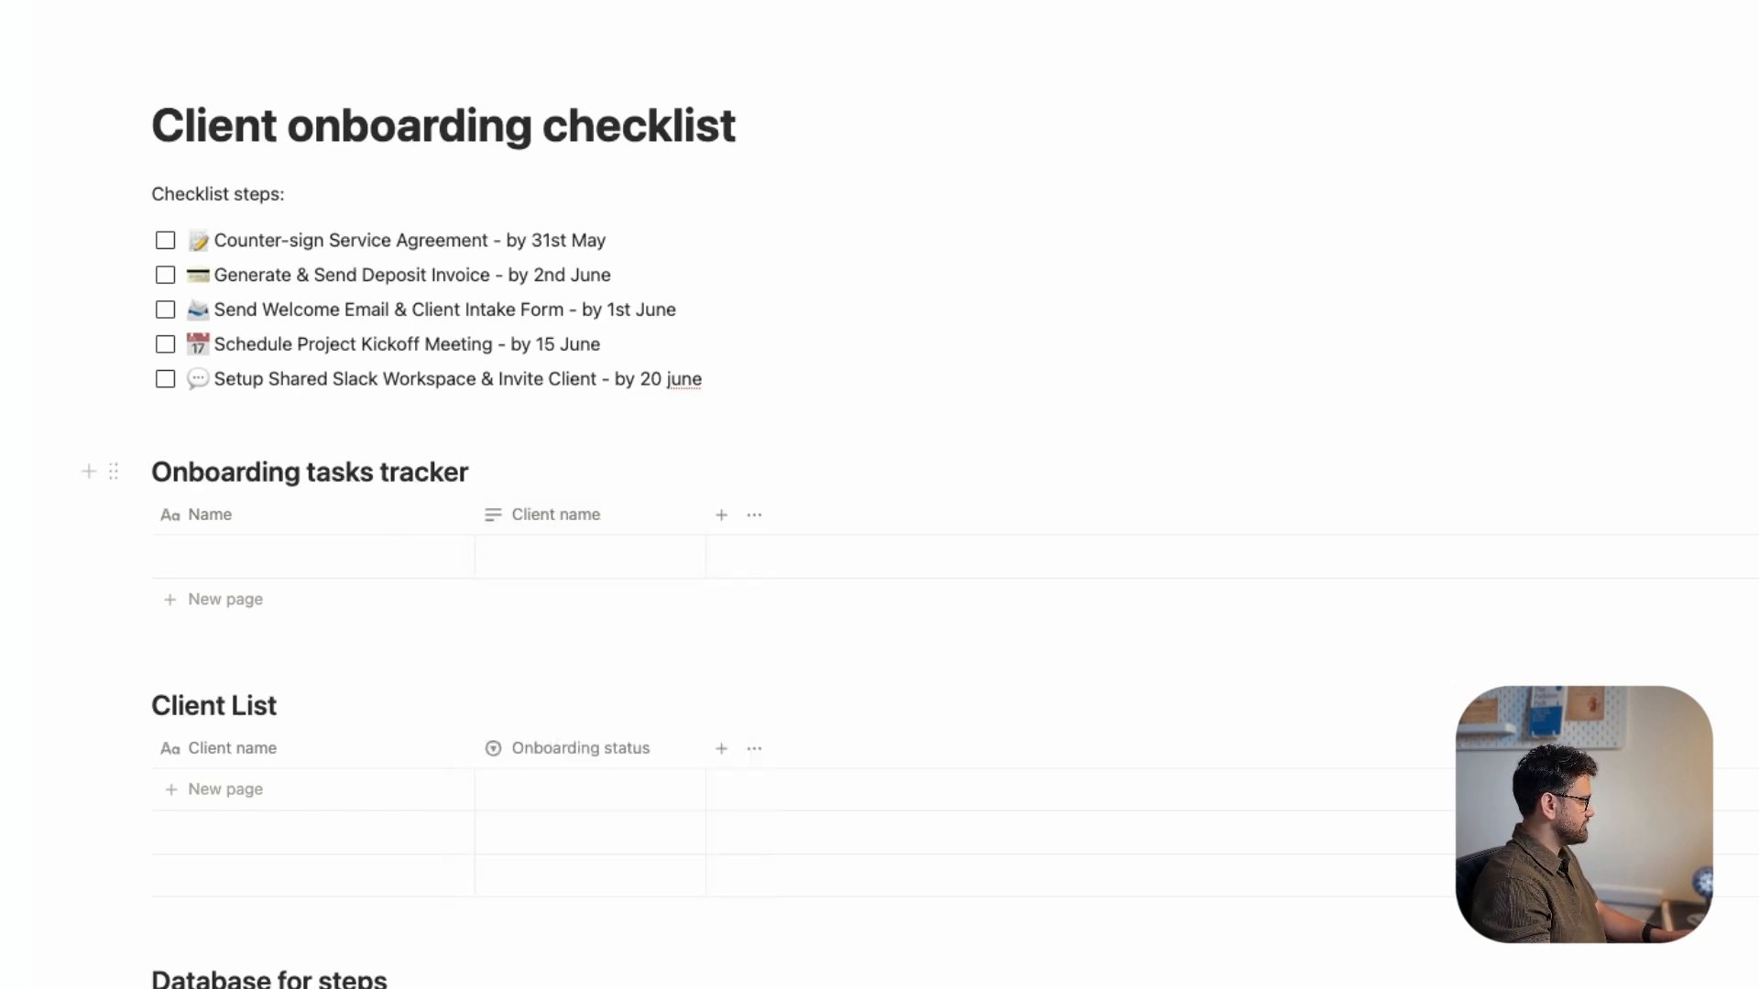
- Add a Select property named "Status" to the Onboarding tasks tracker and give it the option "Complerte"
{"action": "left_click", "coordinate": [721, 515]}
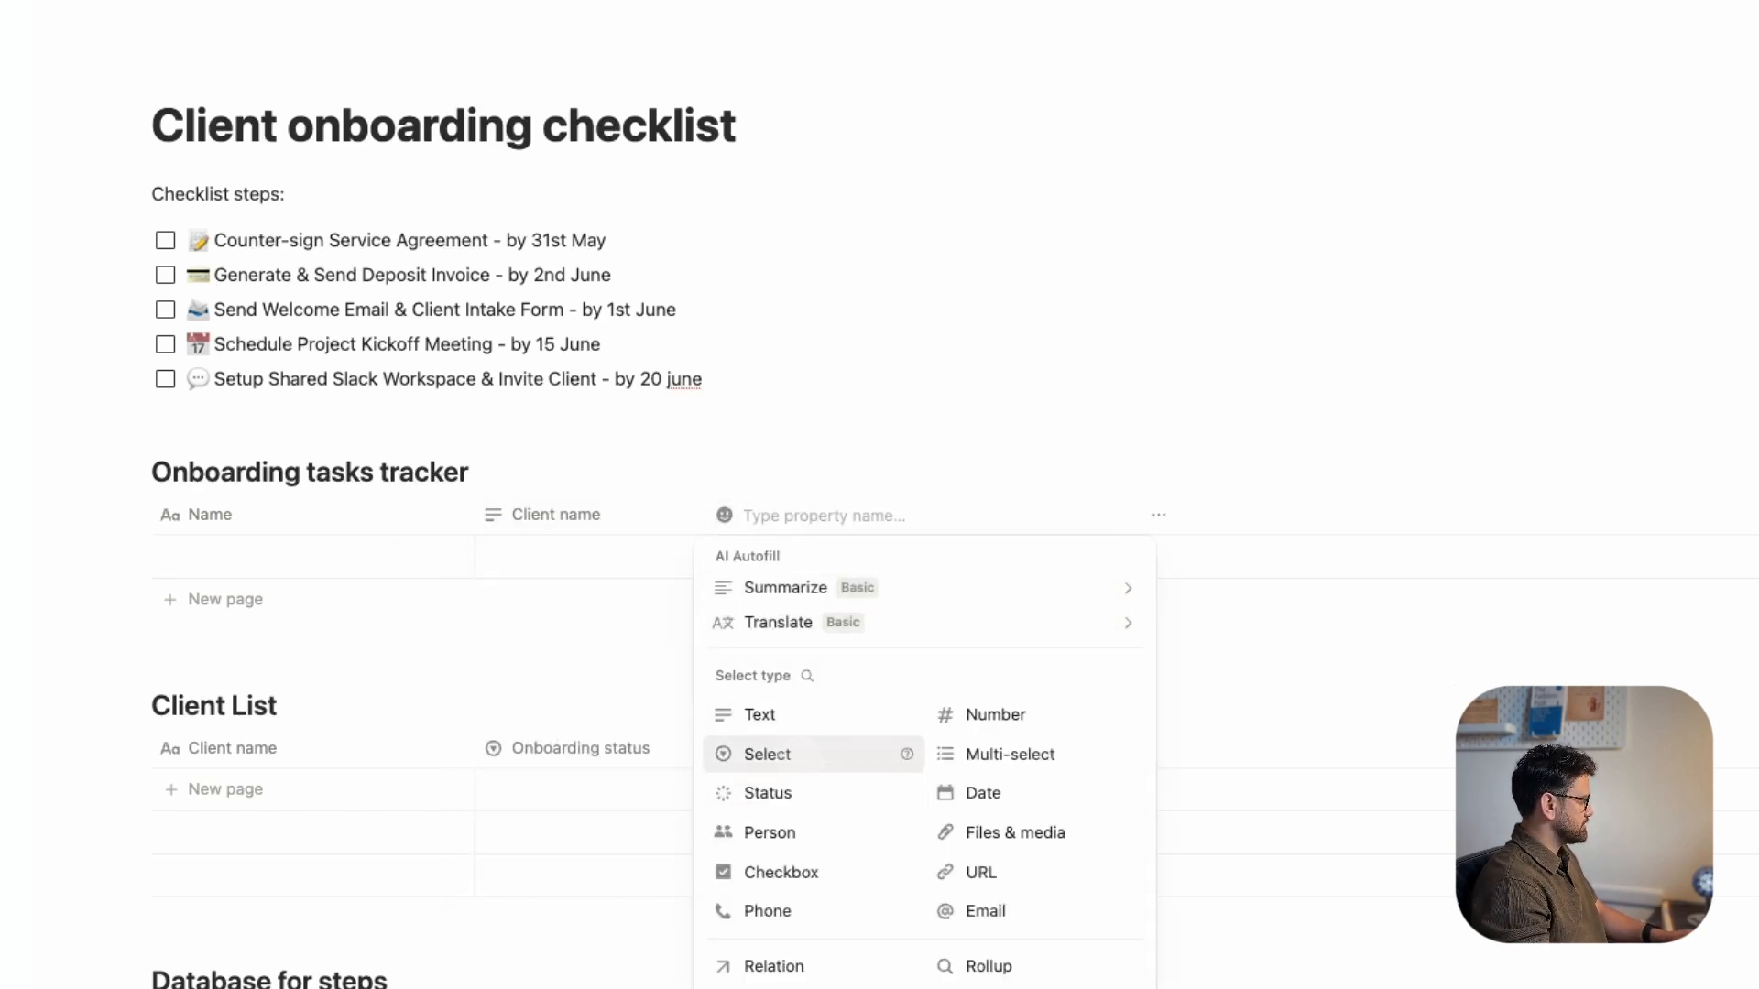
{"action": "key", "text": "Return"}
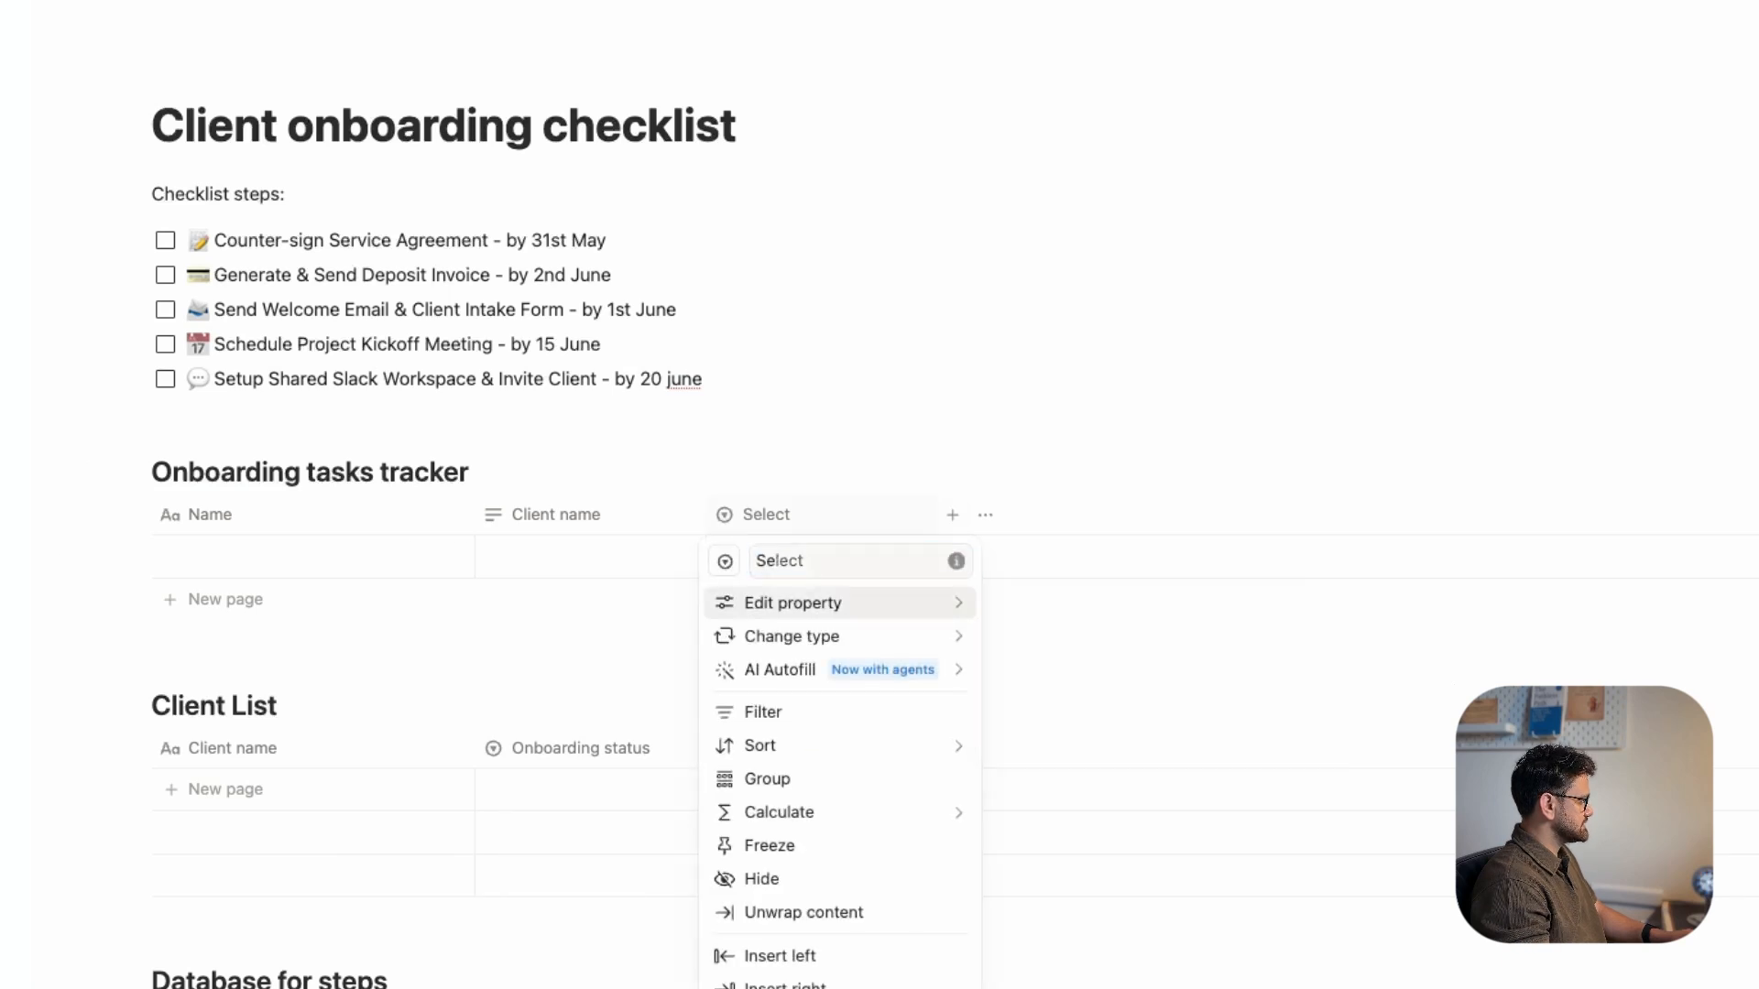
{"action": "type", "text": "Status"}
{"action": "key", "text": "Return"}
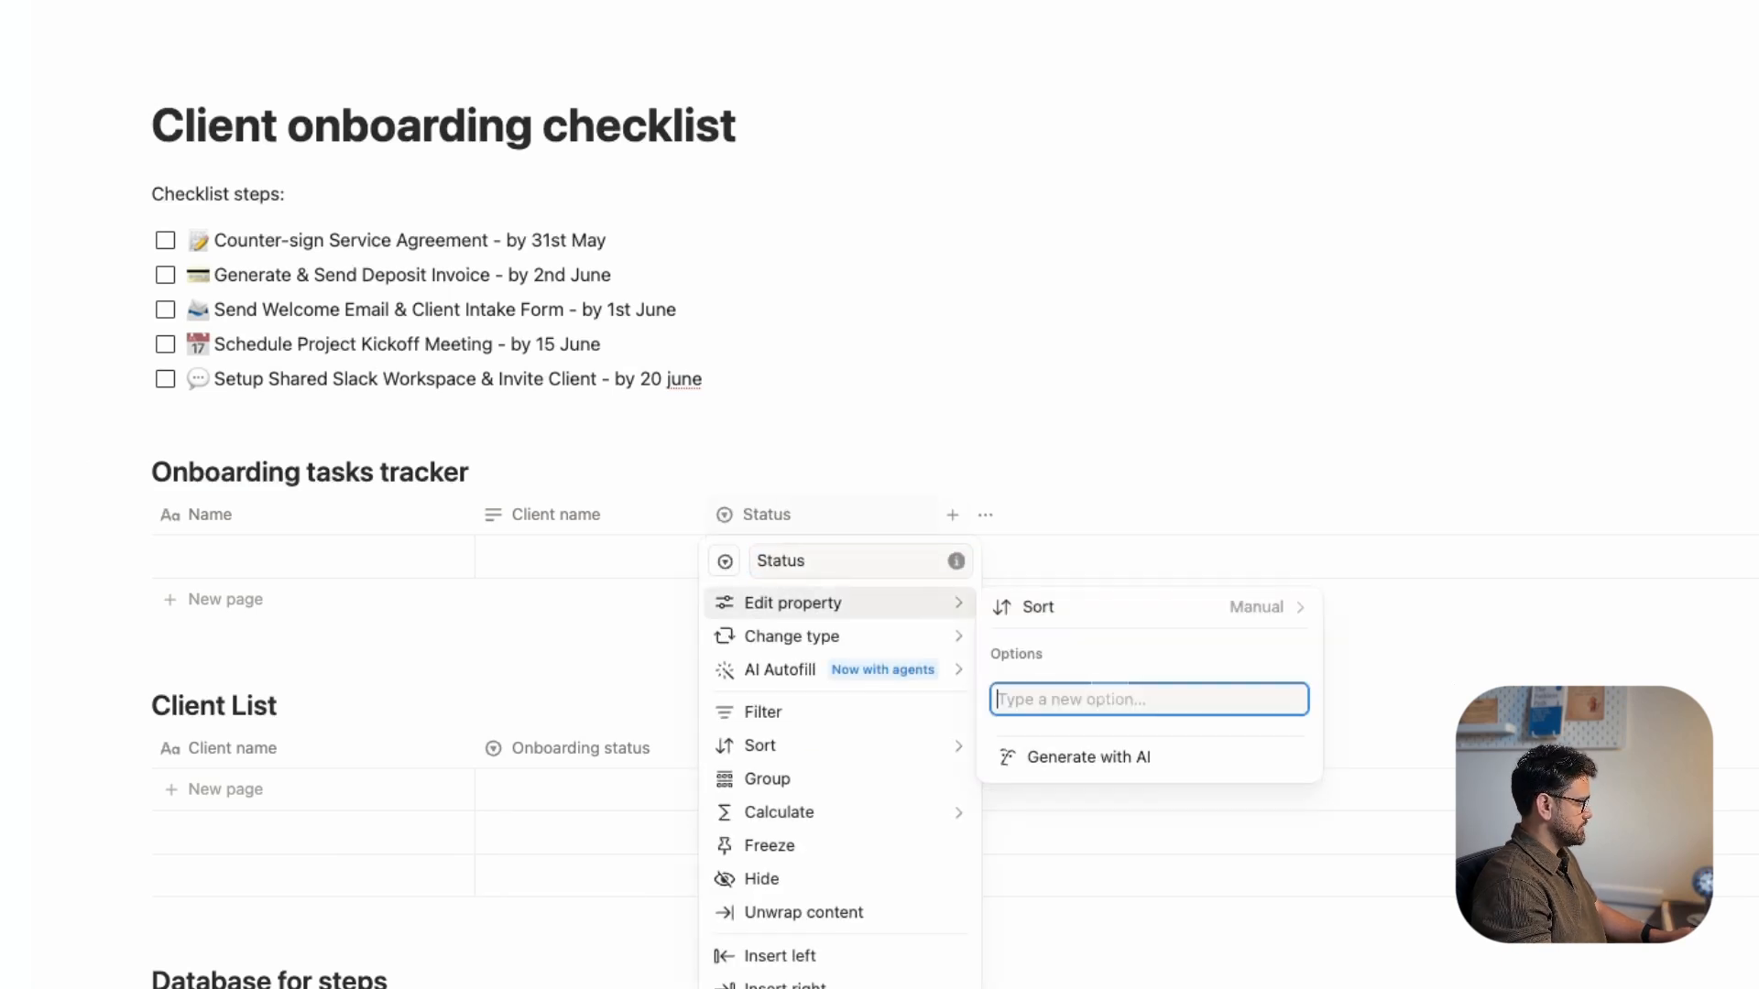
{"action": "type", "text": "Complerte"}
{"action": "key", "text": "Return"}
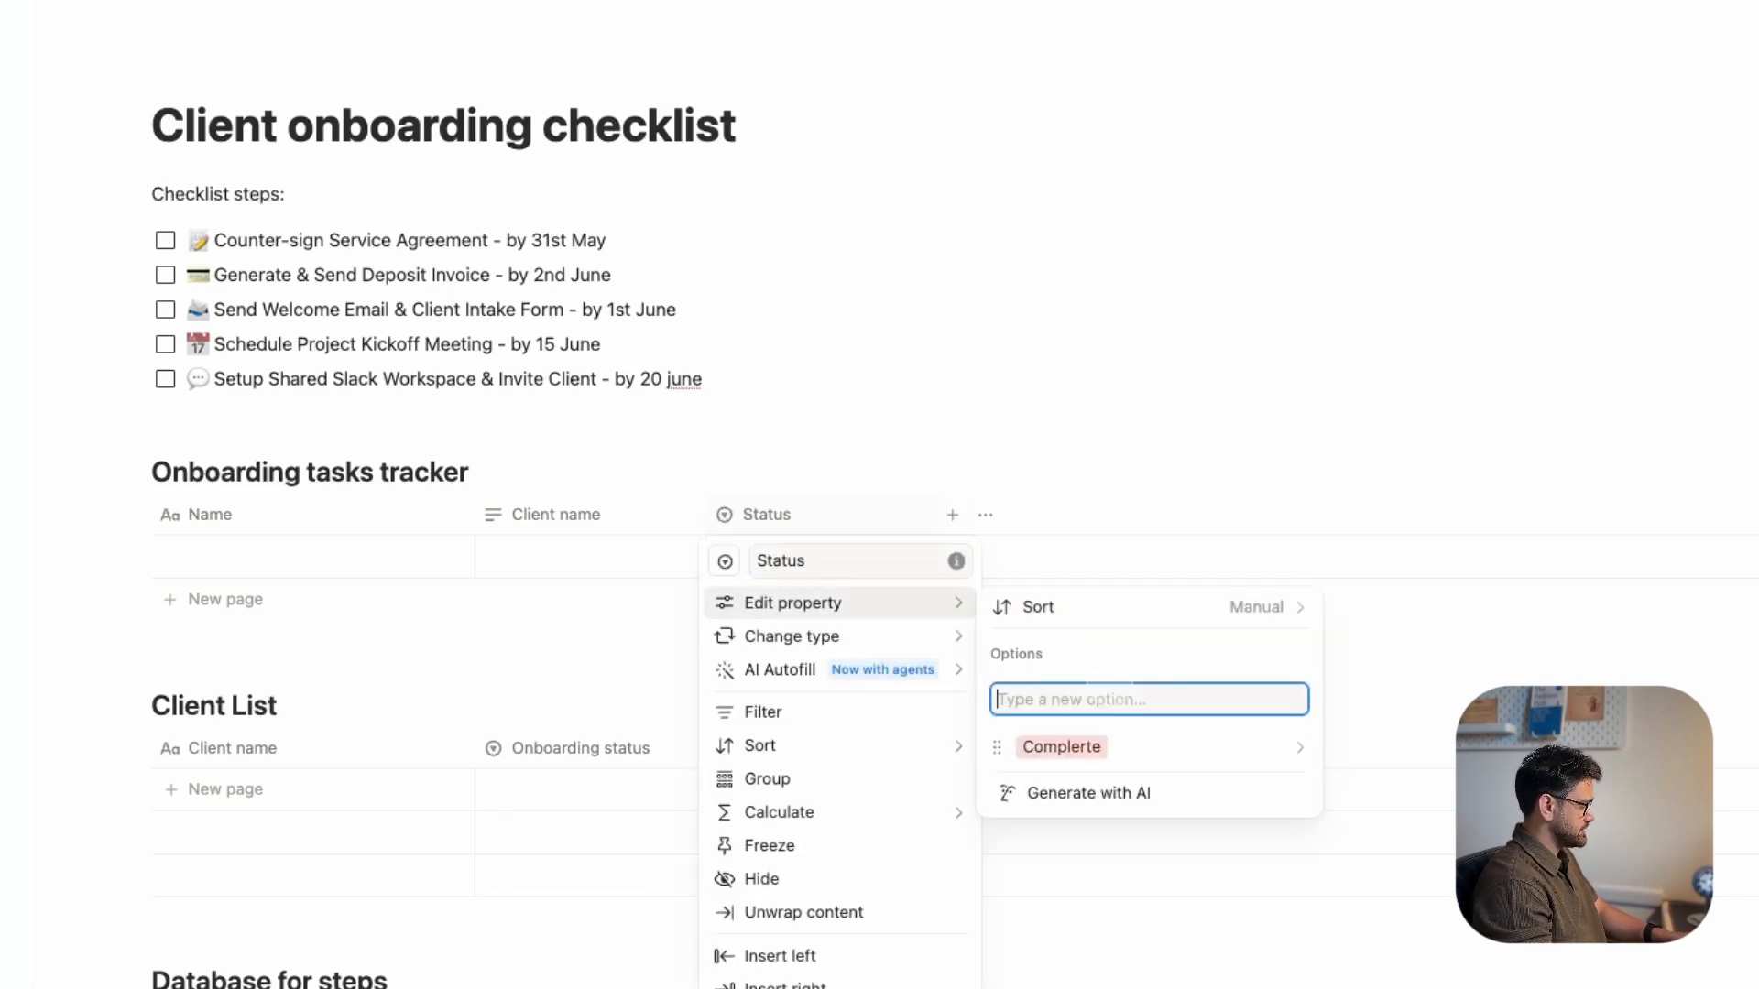
{"action": "key", "text": "Escape"}
{"action": "left_click", "coordinate": [1150, 689]}
{"action": "left_click", "coordinate": [1156, 553]}
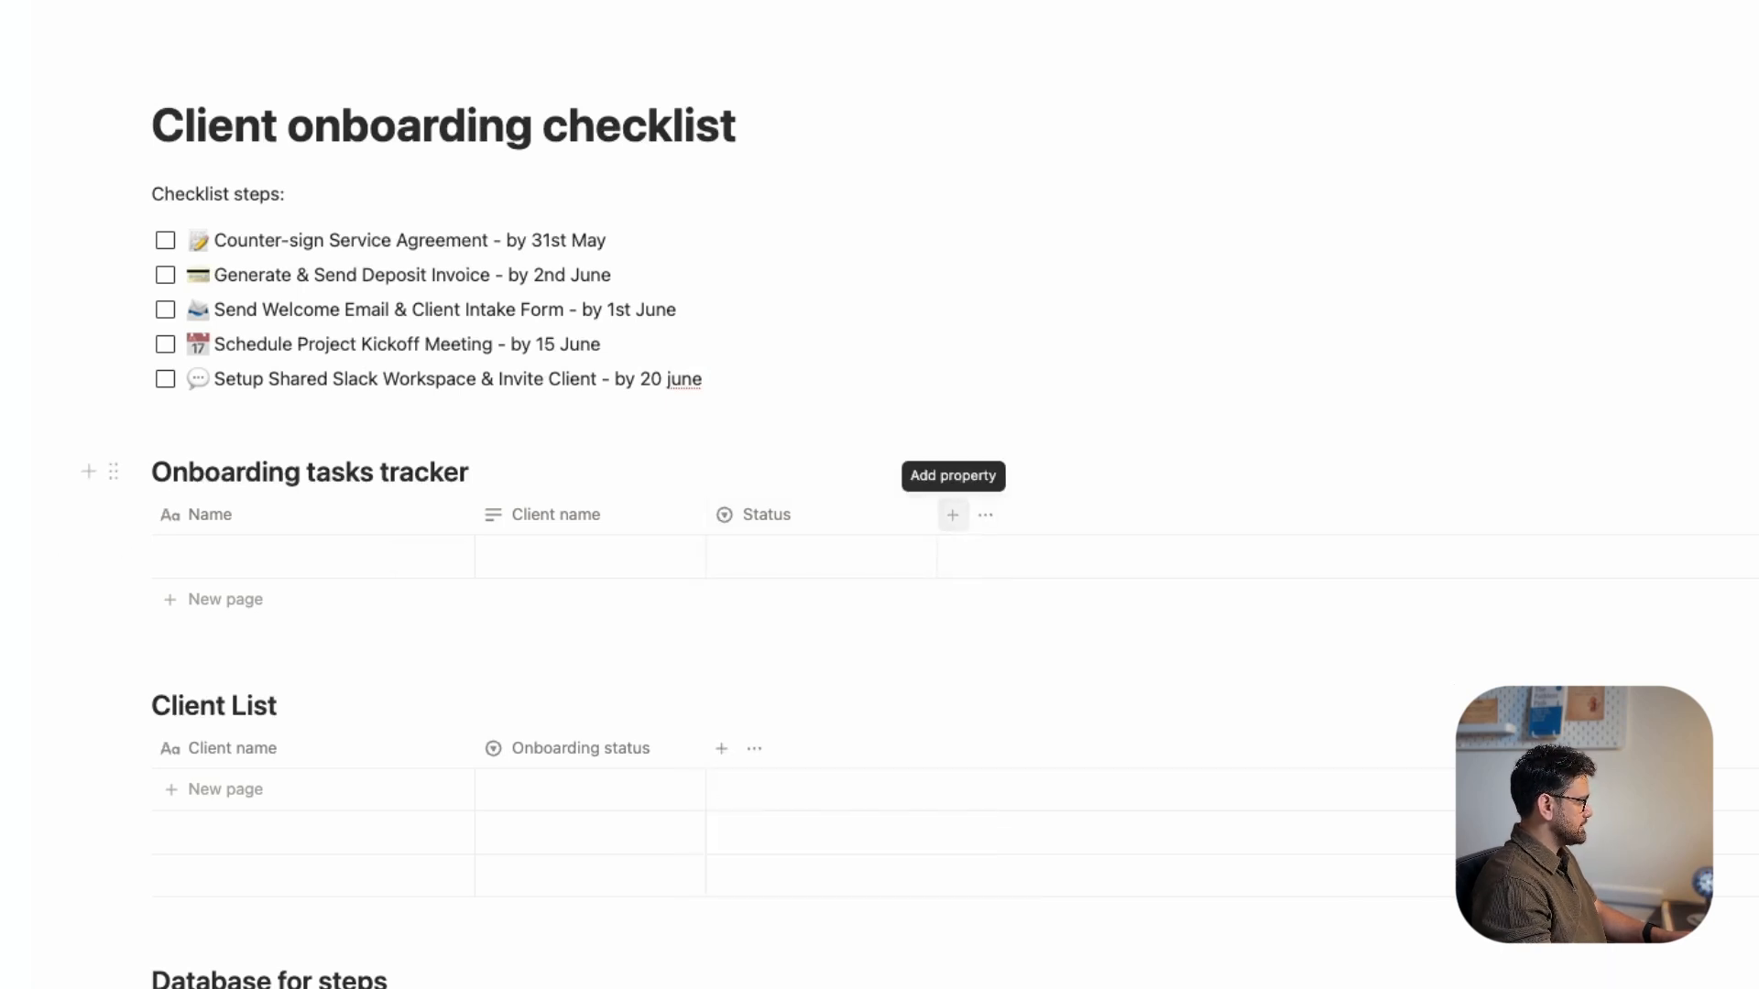
- Add a Date property to the Onboarding tasks tracker after the Status property
{"action": "left_click", "coordinate": [953, 515]}
{"action": "left_click", "coordinate": [1200, 789]}
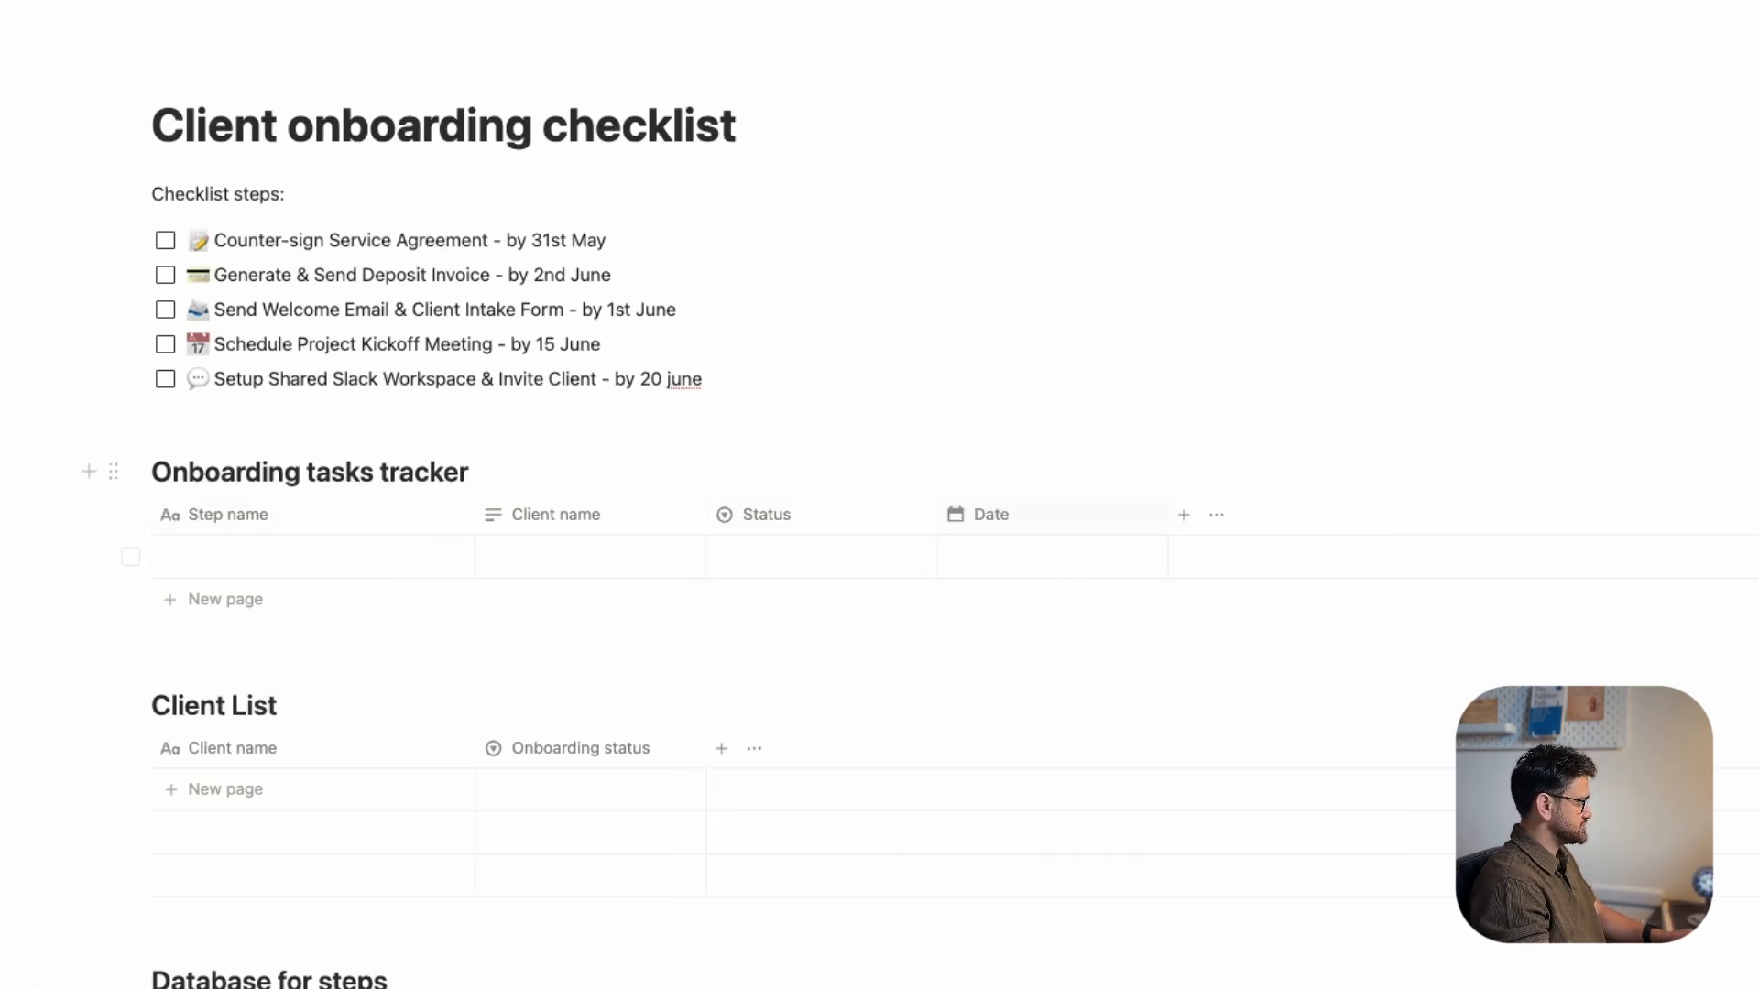
- Rename the Date property of the Onboarding tasks tracker to "Due Date"
{"action": "left_click", "coordinate": [998, 515]}
{"action": "type", "text": "Due Date"}
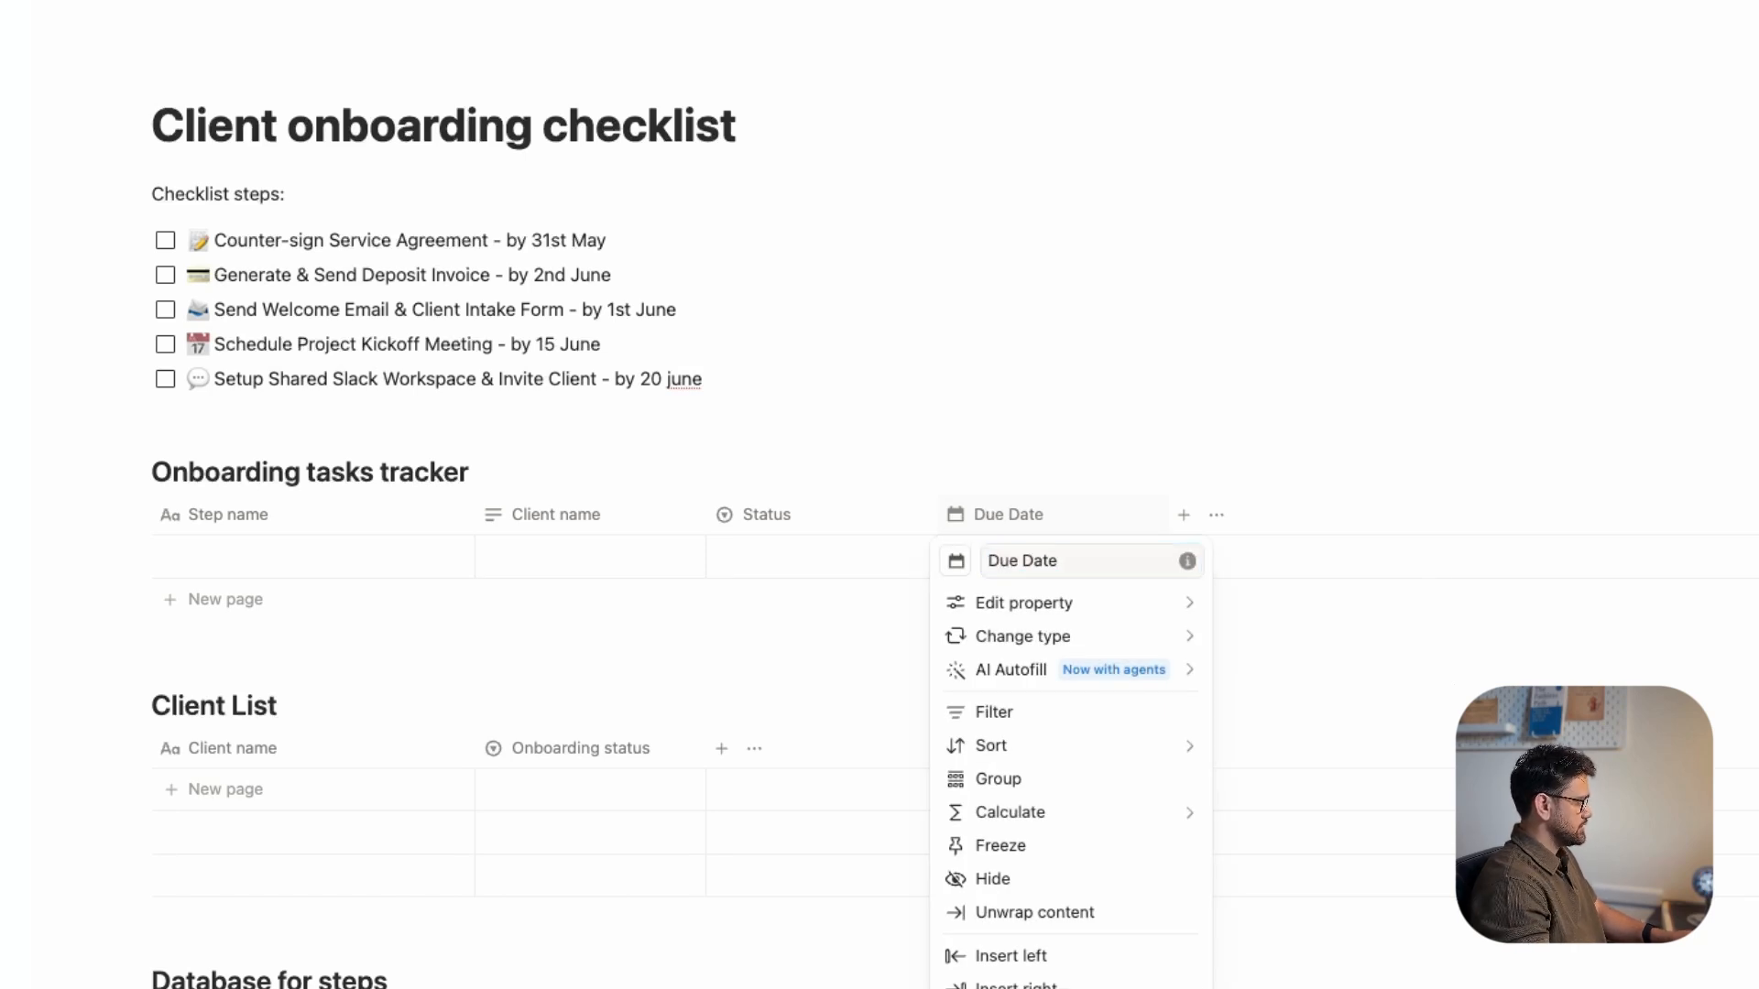
{"action": "key", "text": "Return"}
- Add a Person property named "Assignee" to the Onboarding tasks tracker and delete the tracker's blank row
{"action": "left_click", "coordinate": [1184, 514]}
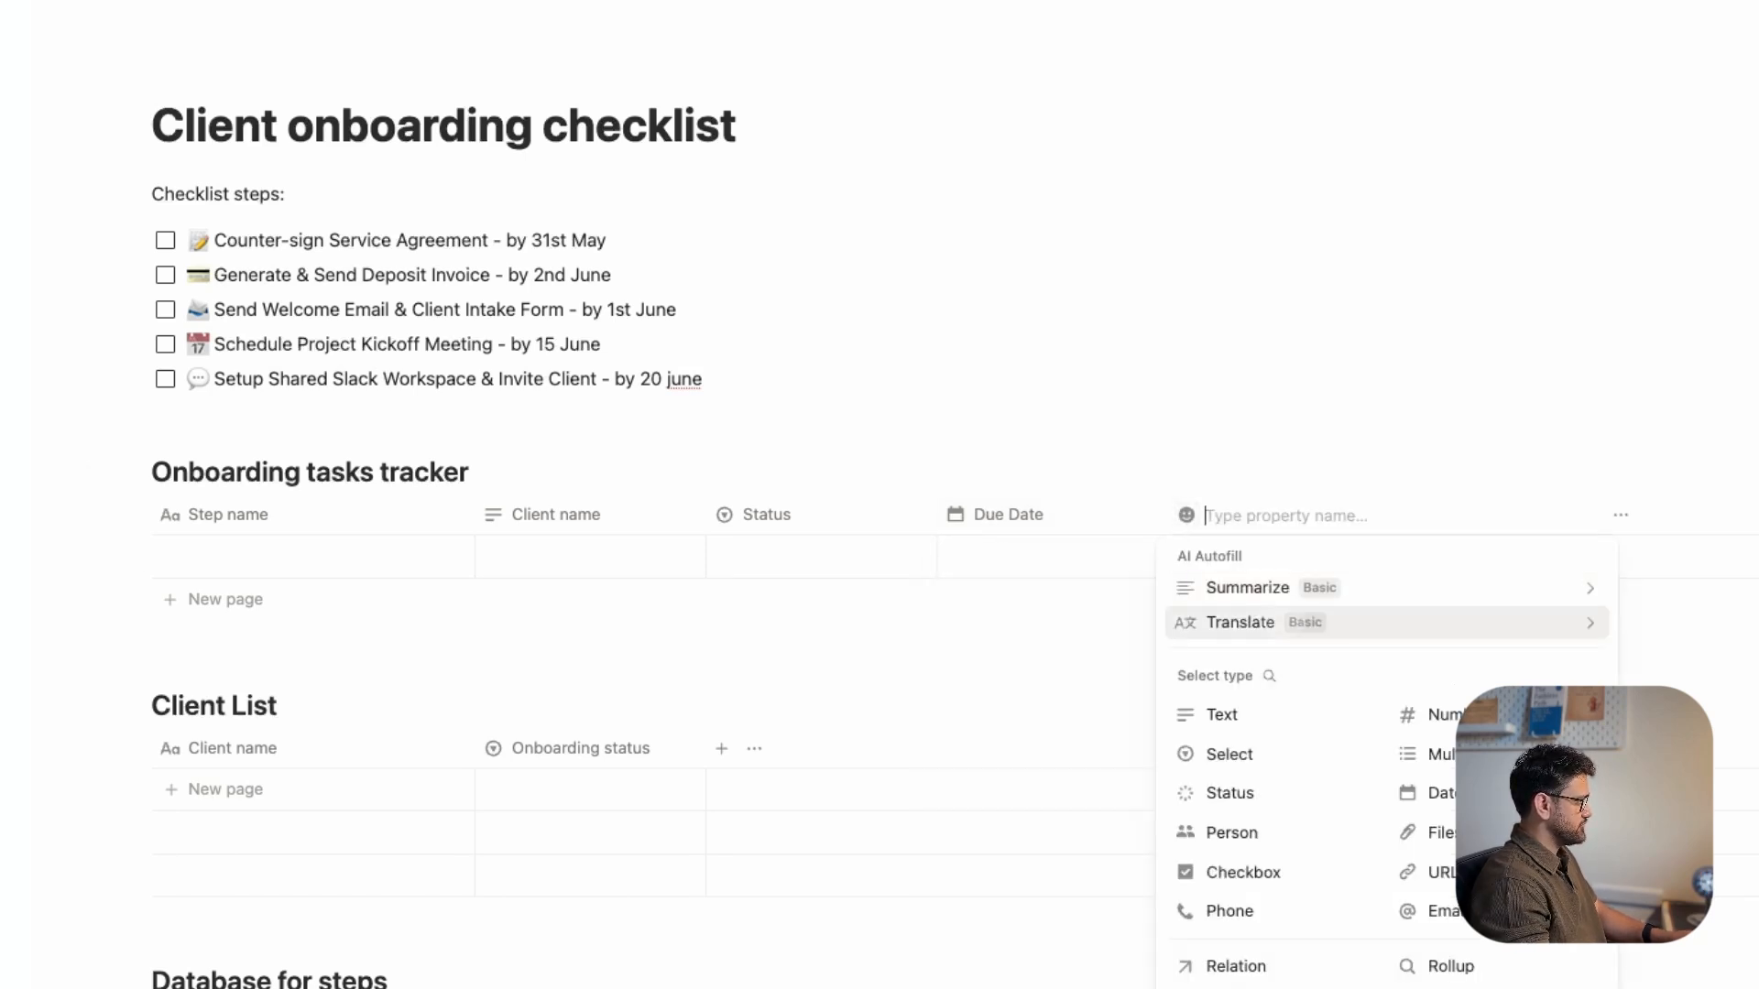
{"action": "left_click", "coordinate": [1232, 831]}
{"action": "left_click", "coordinate": [1230, 514]}
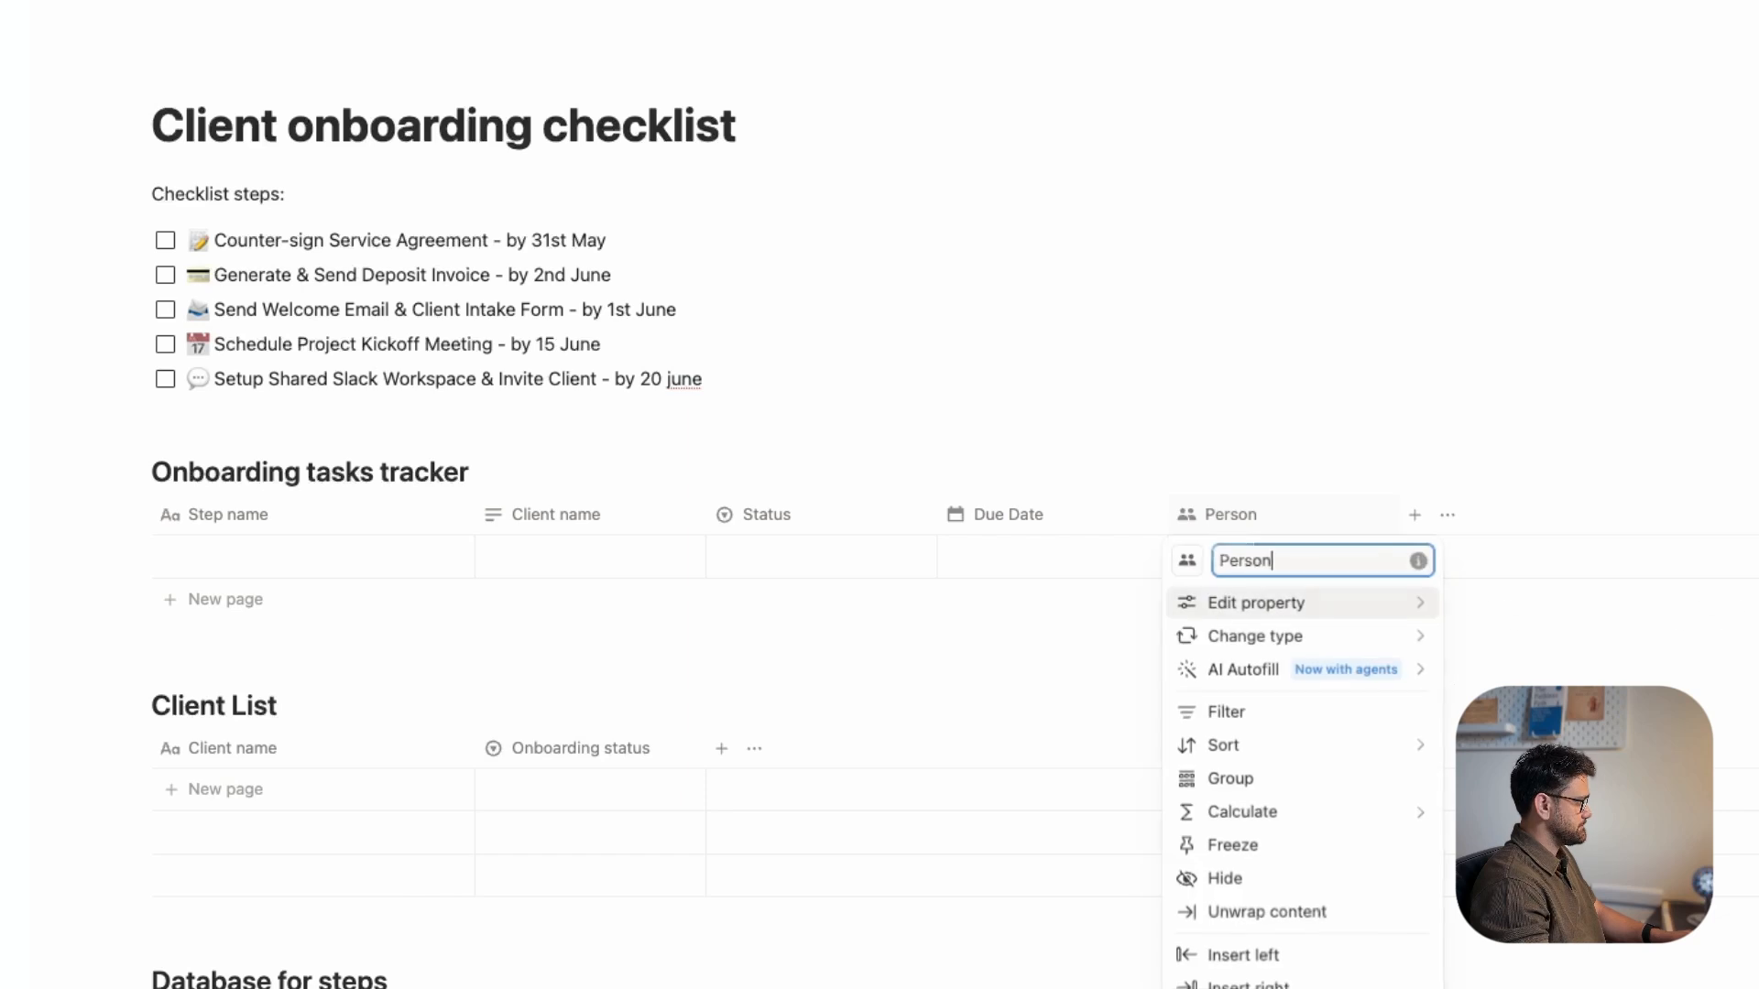
{"action": "double_click", "coordinate": [1244, 560]}
{"action": "type", "text": "Assignee"}
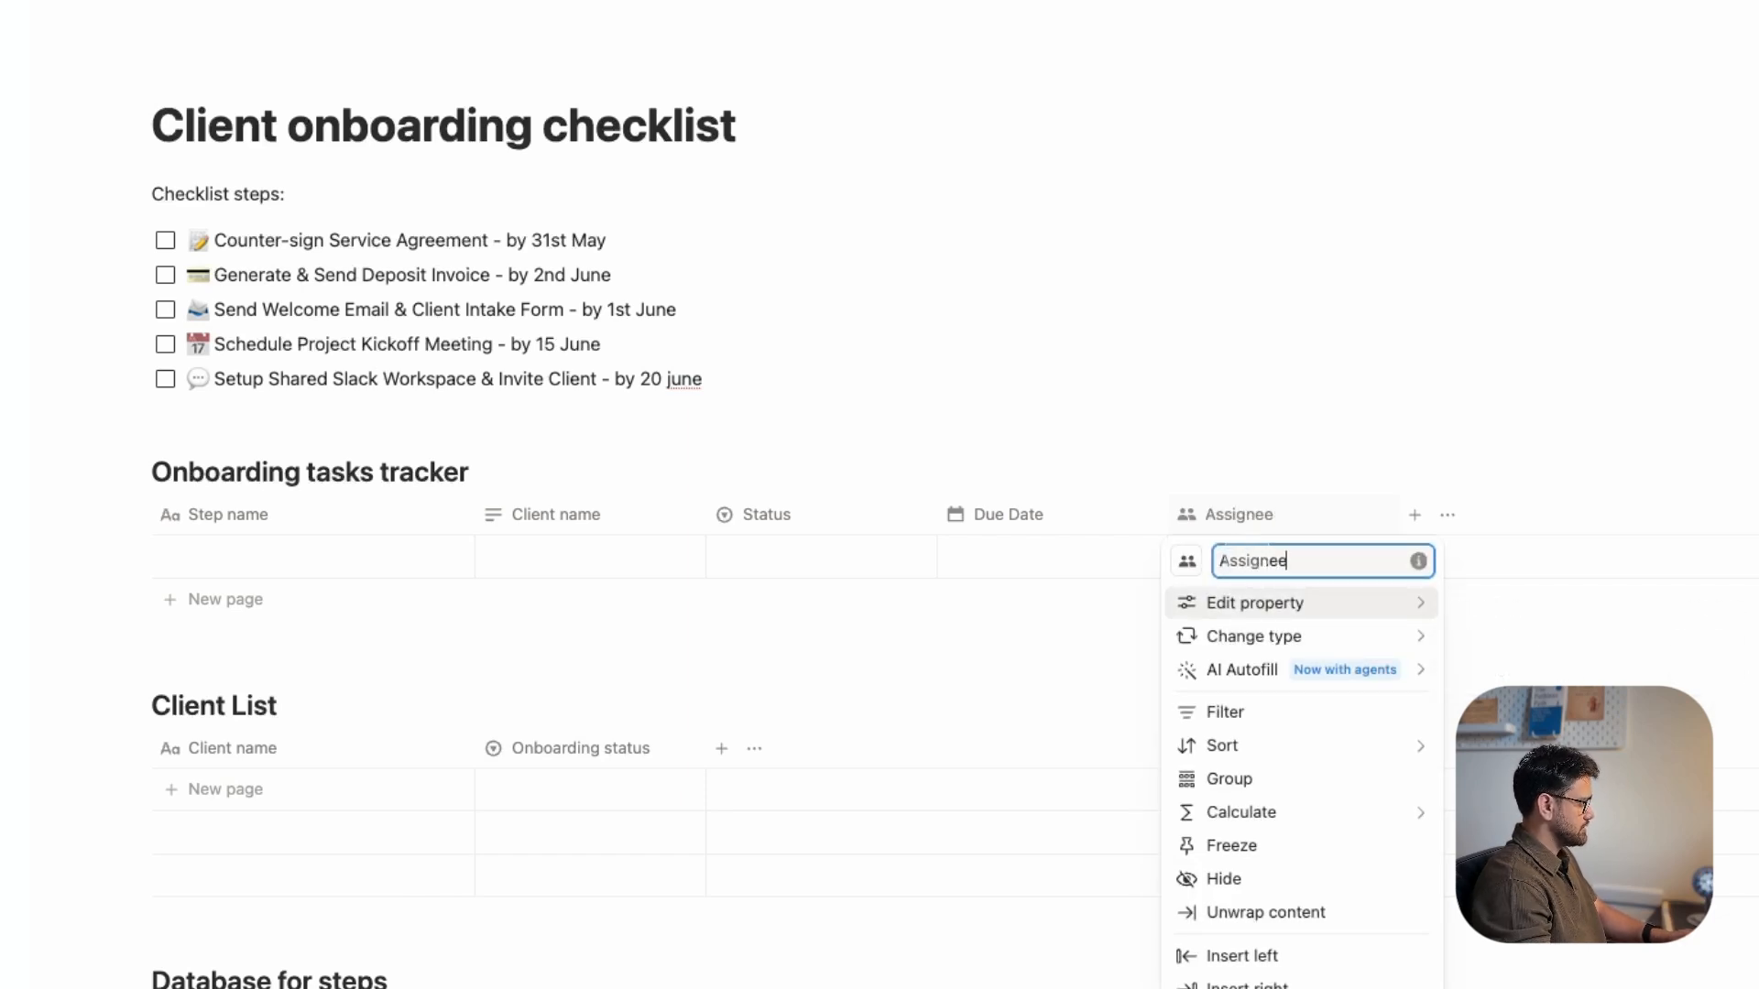
{"action": "key", "text": "Return"}
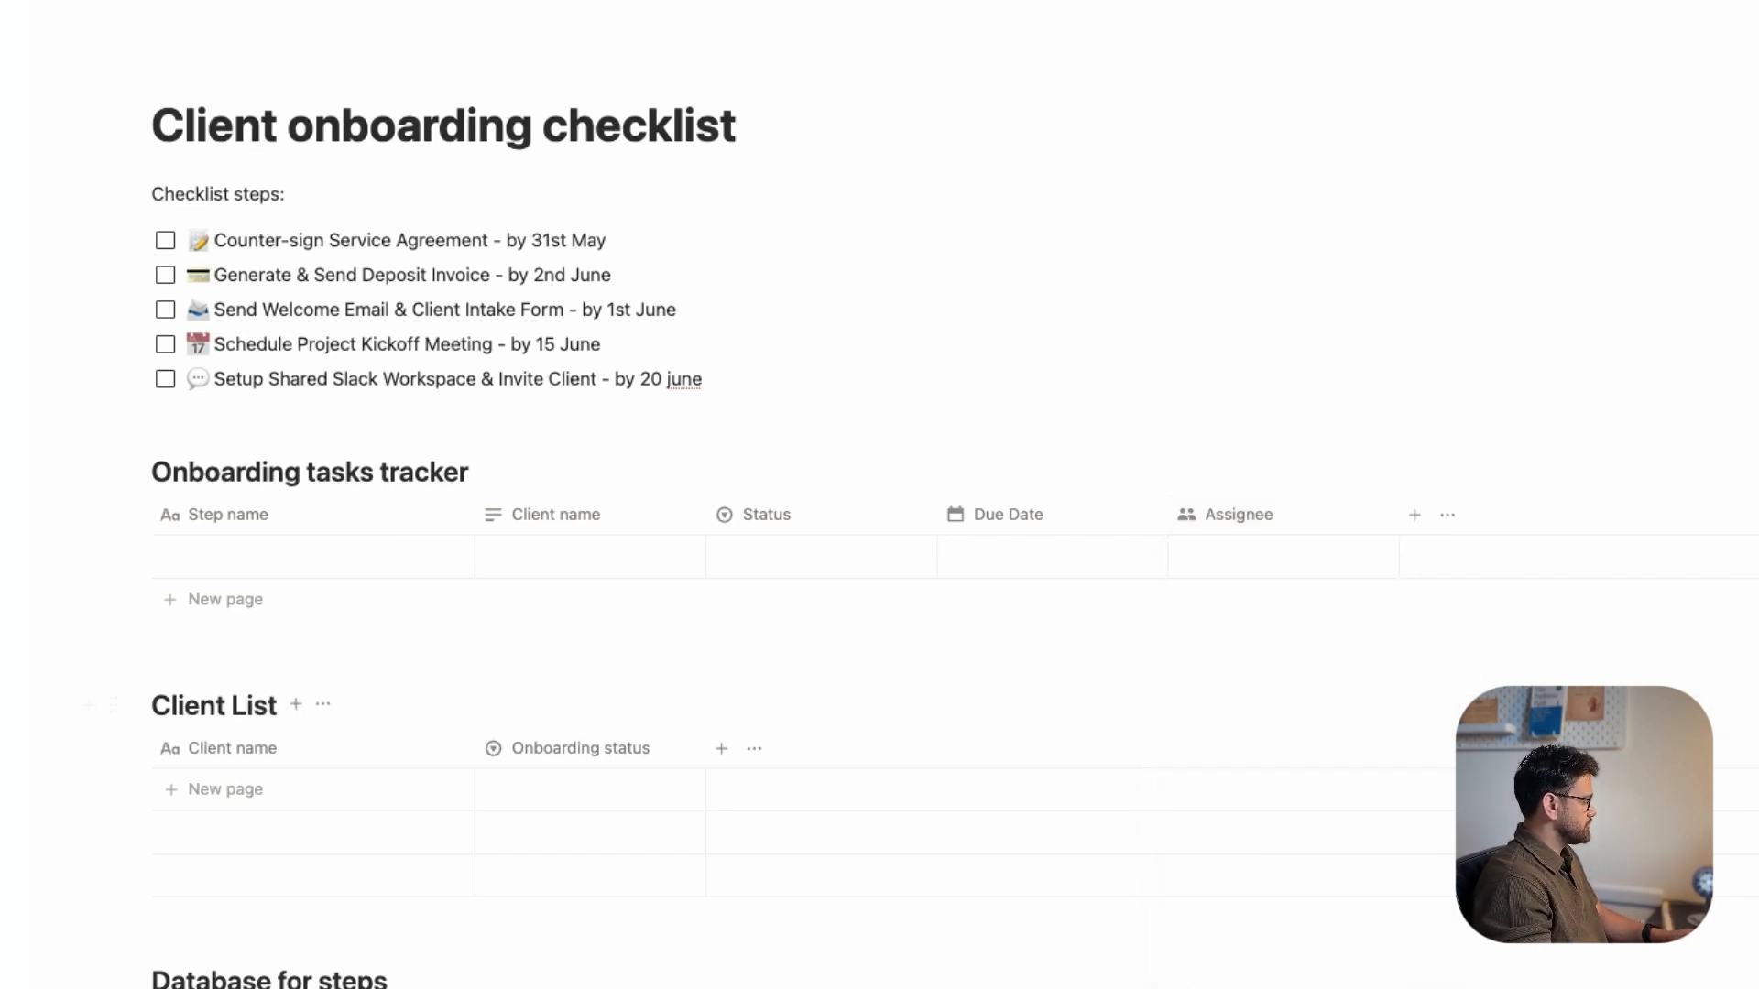
{"action": "left_click", "coordinate": [131, 557]}
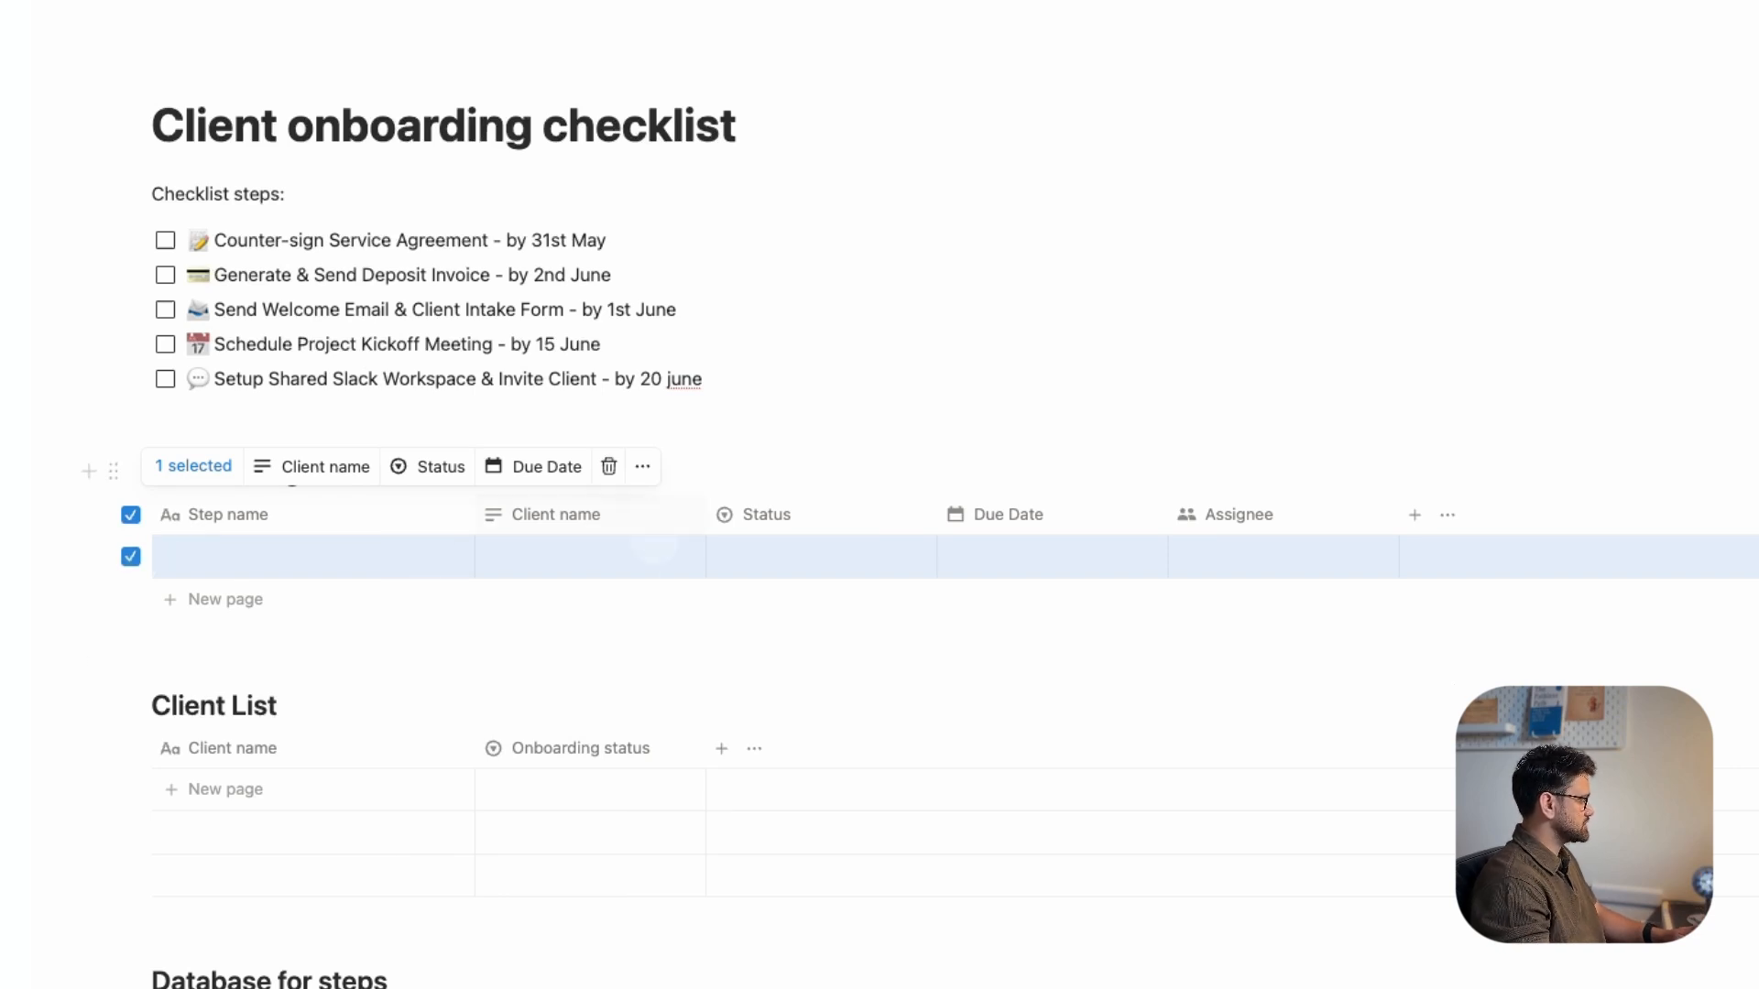
{"action": "left_click", "coordinate": [608, 467]}
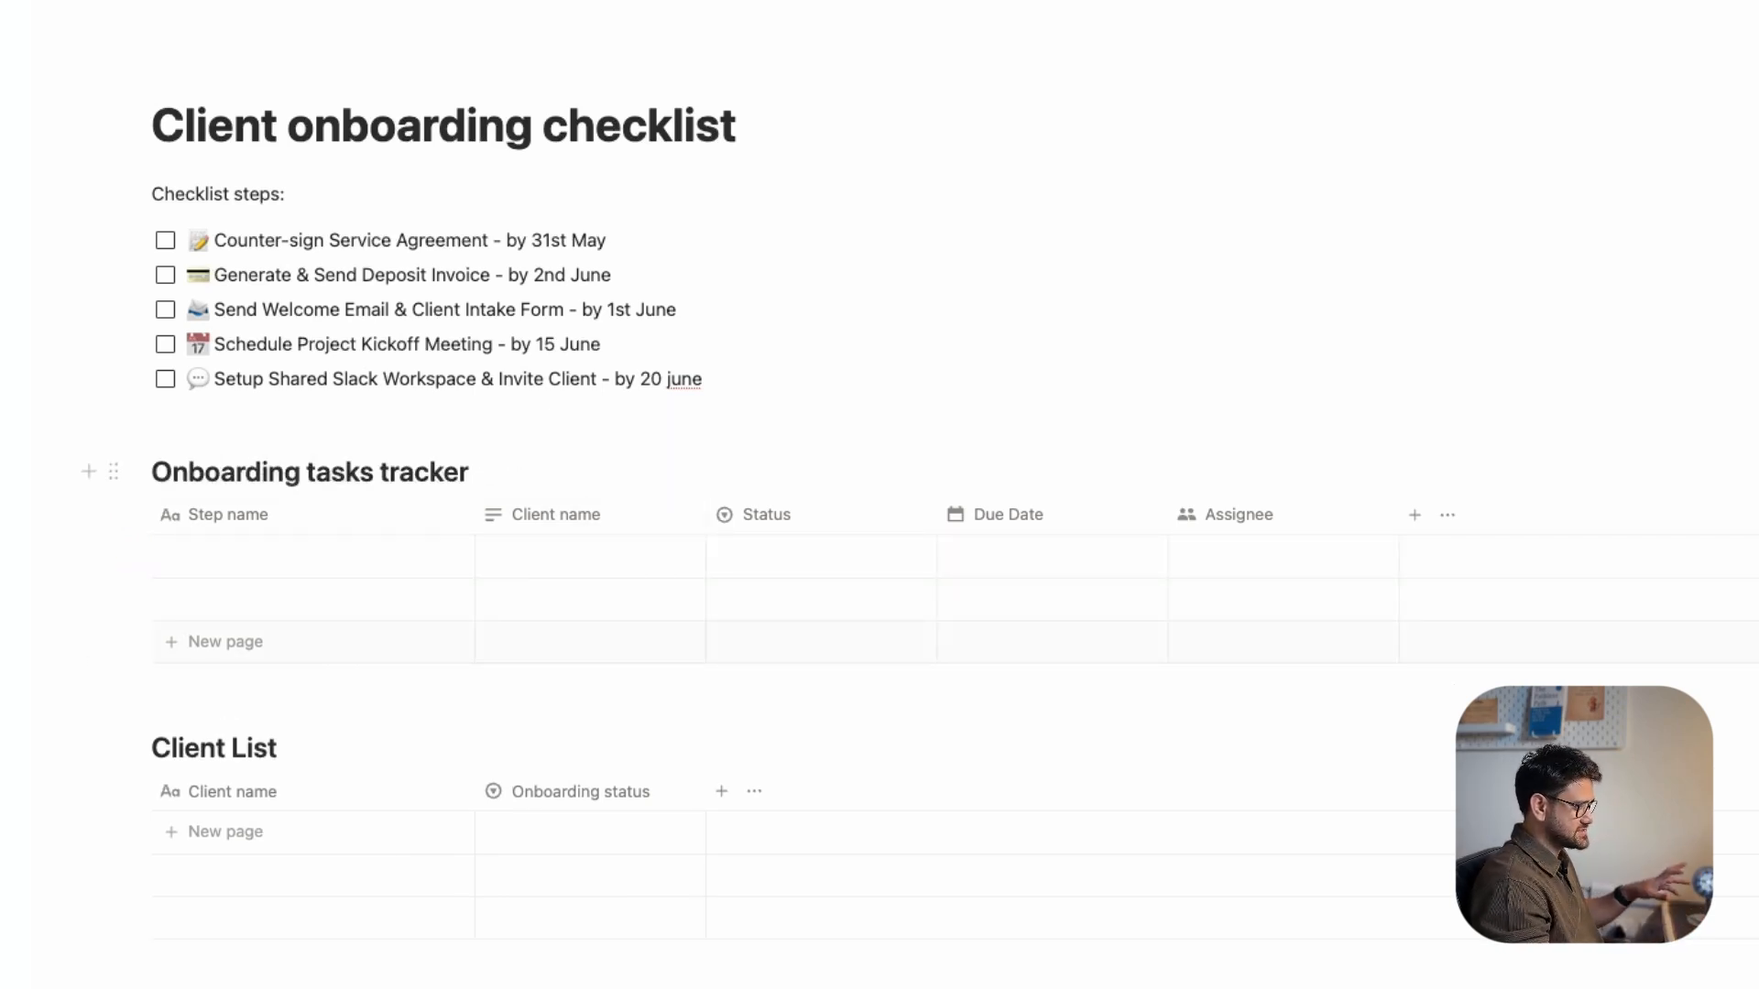
- Insert blank lines between the last checklist item and the Onboarding tasks tracker, and place the cursor on an empty one
{"action": "left_click_drag", "start_coordinate": [769, 412], "coordinate": [768, 399]}
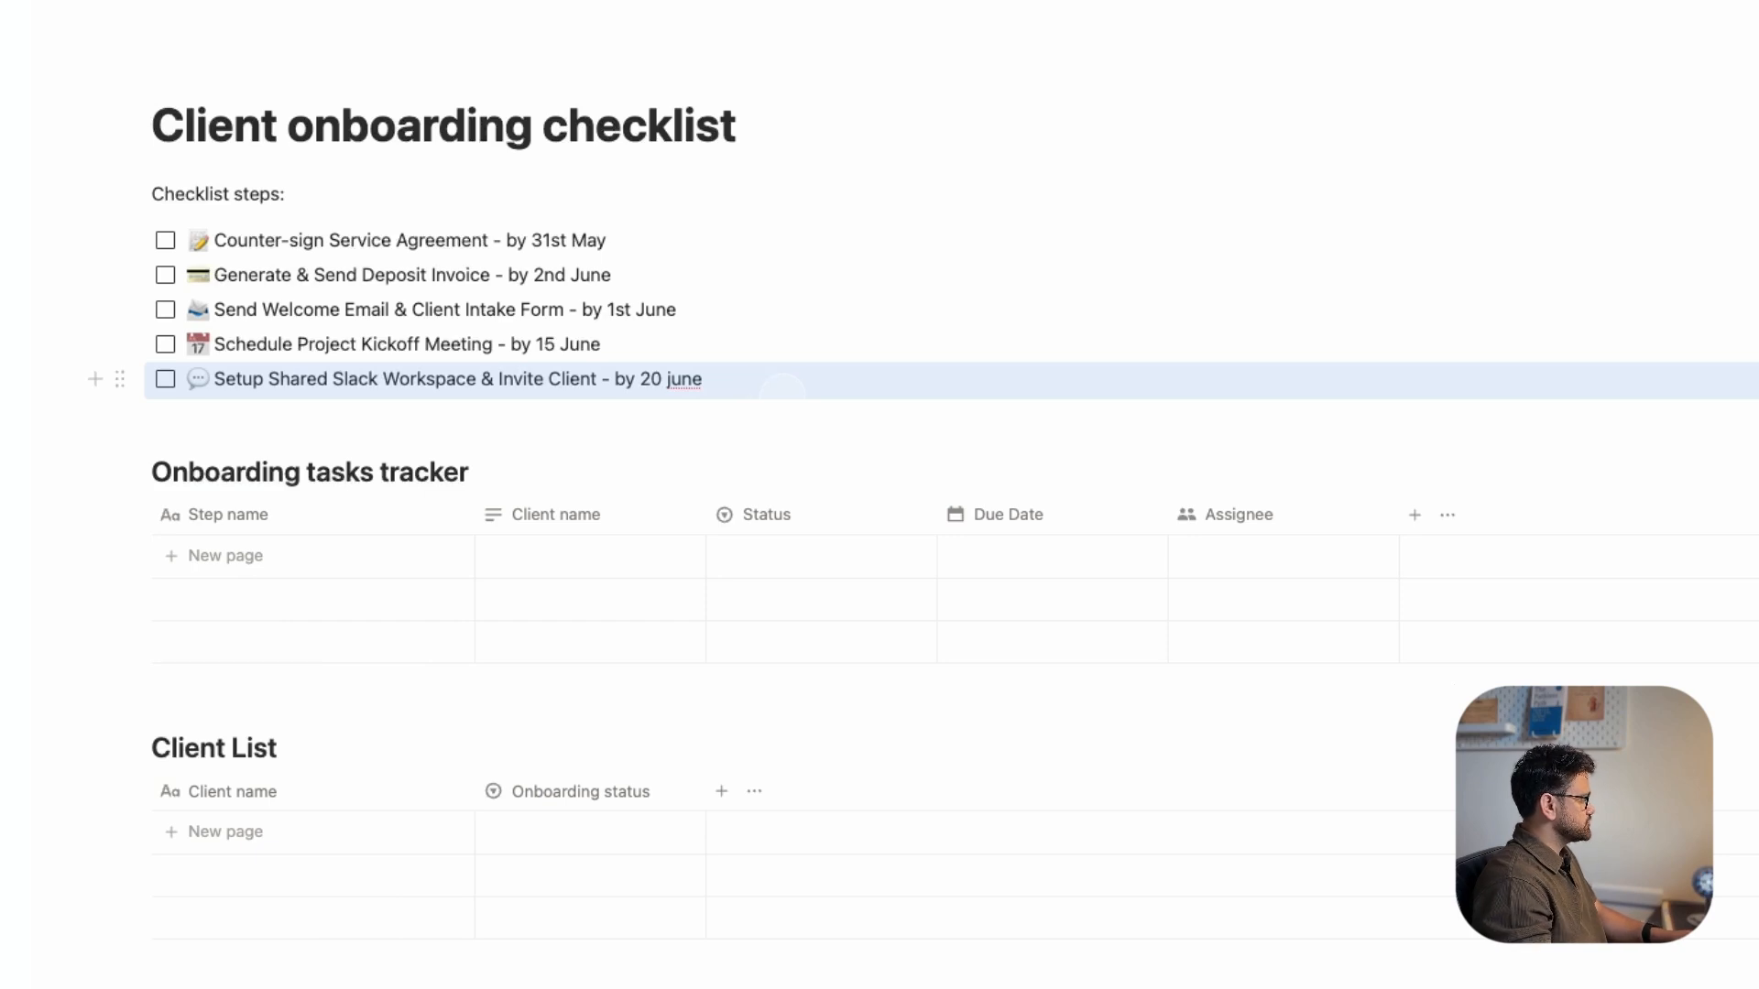
{"action": "left_click", "coordinate": [174, 472]}
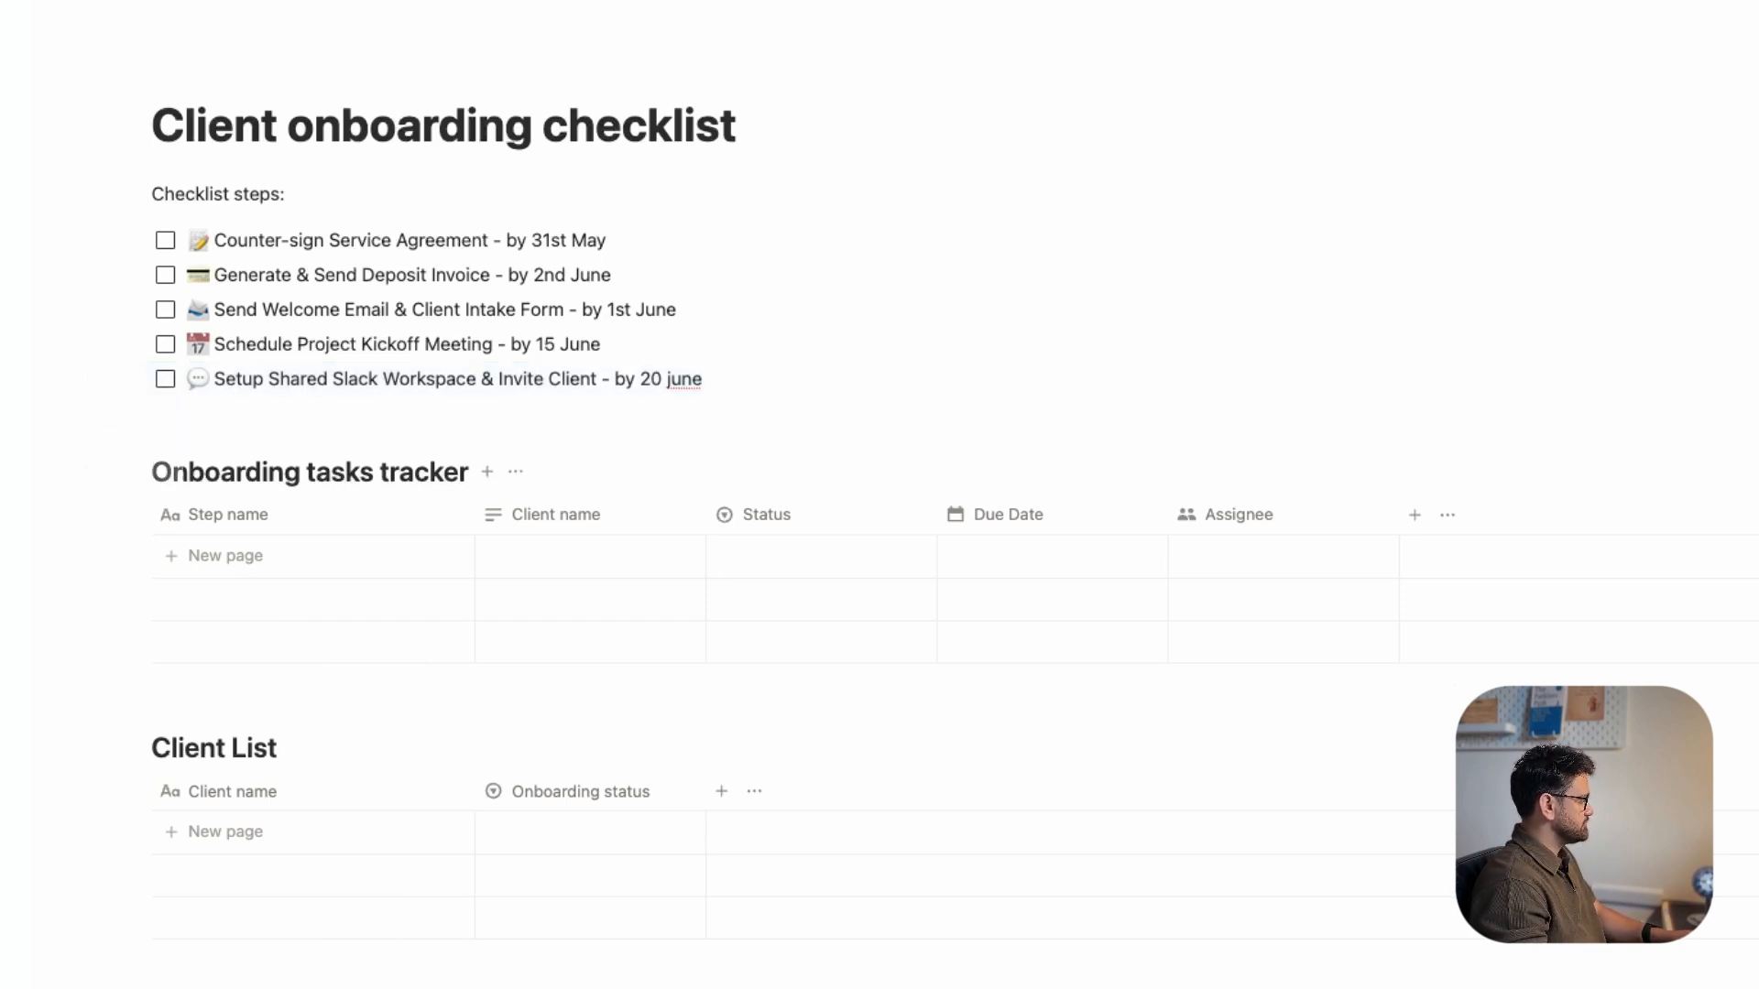
{"action": "key", "text": "BackSpace"}
{"action": "left_click", "coordinate": [119, 424]}
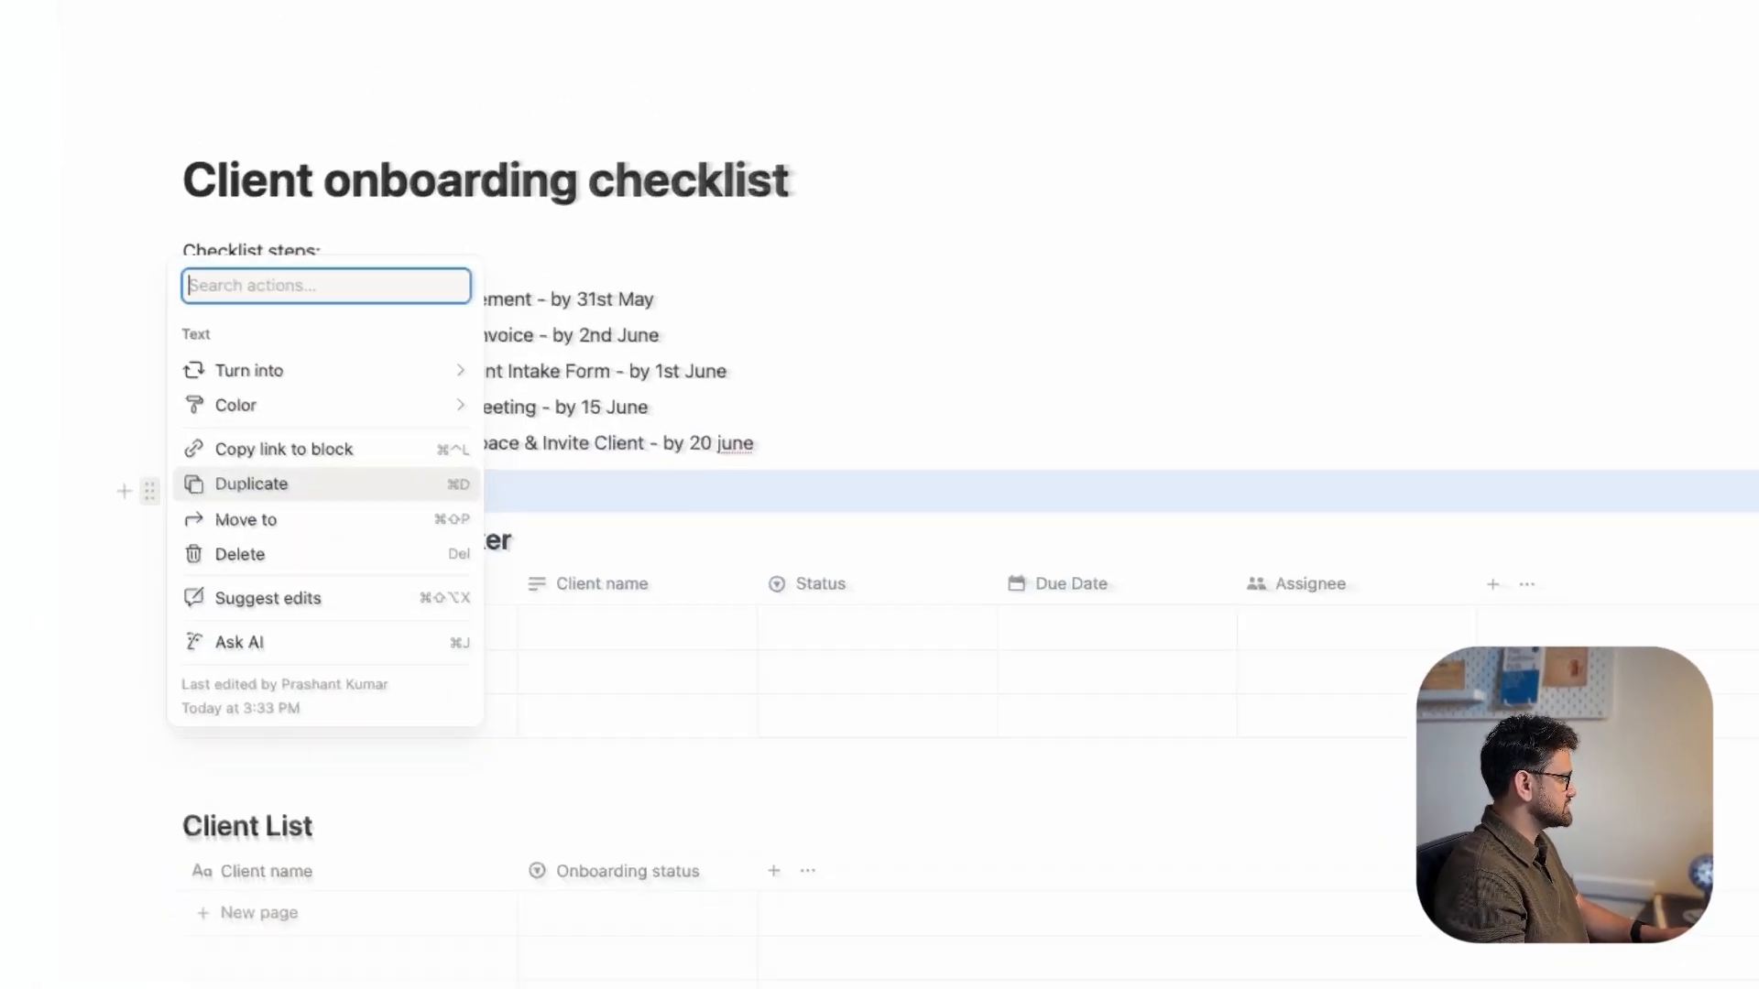
{"action": "left_click", "coordinate": [676, 492]}
{"action": "left_click", "coordinate": [676, 492]}
{"action": "key", "text": "Return"}
{"action": "key", "text": "Return"}
{"action": "key", "text": "Up"}
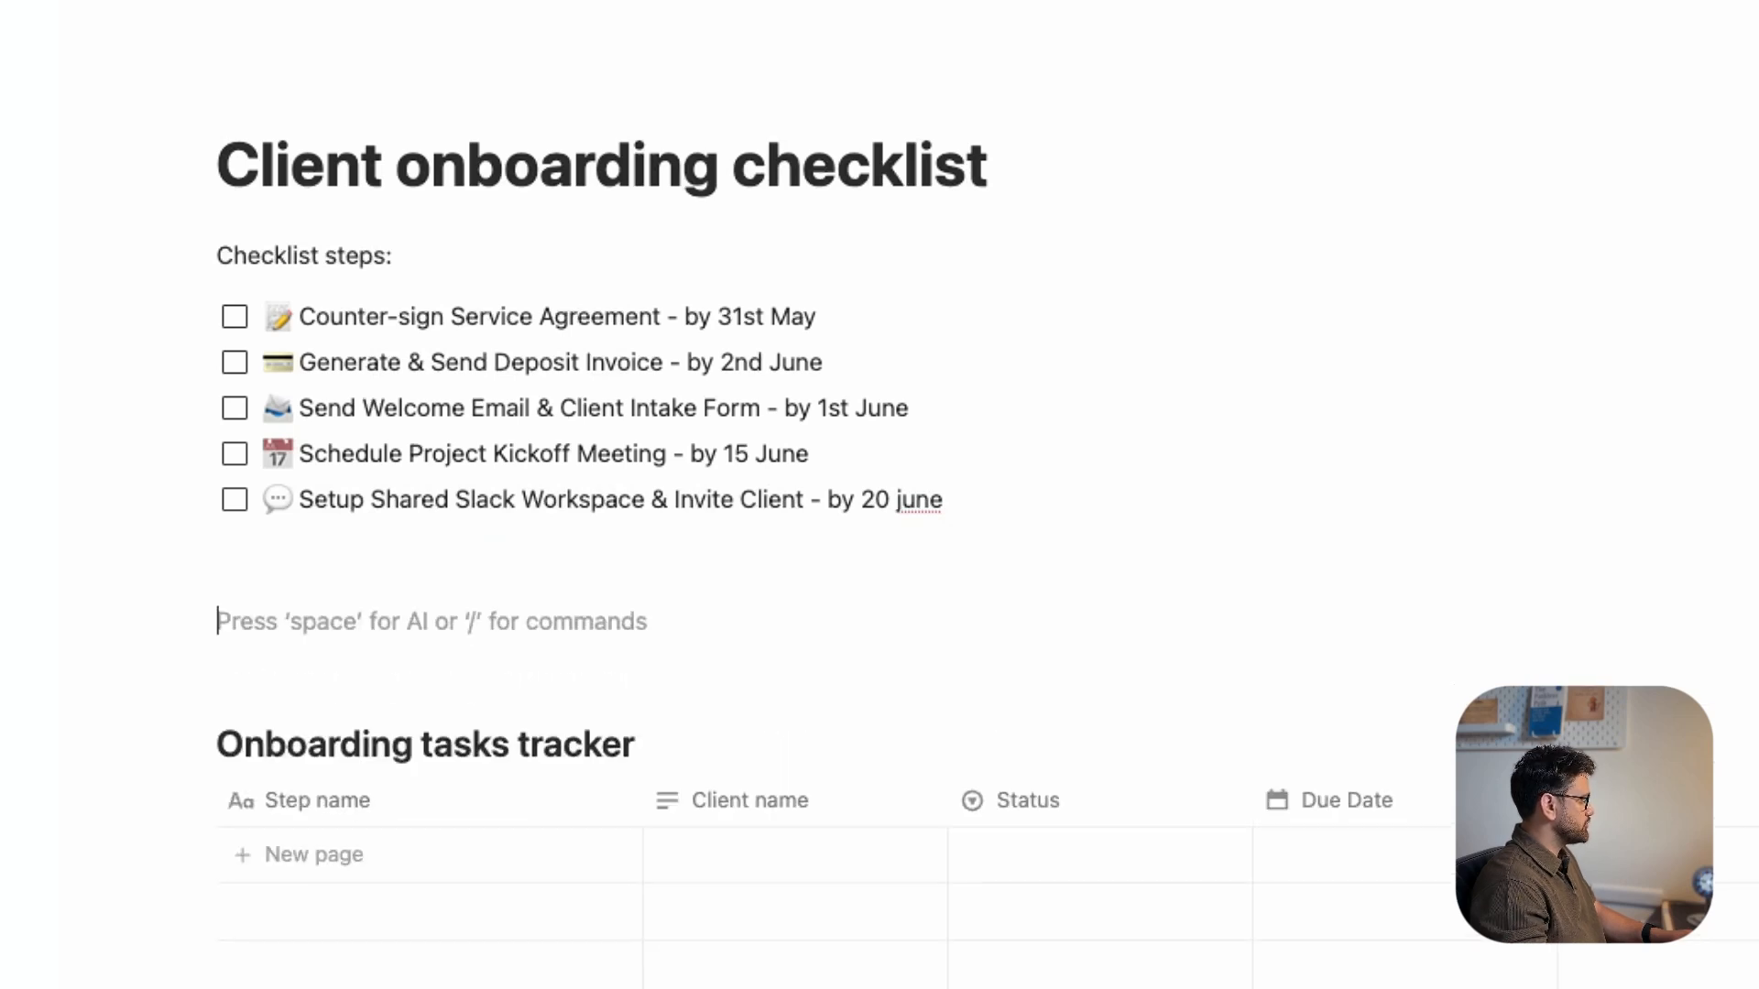
- Insert a button block above the Onboarding tasks tracker and name it "Initiate onboarding"
{"action": "type", "text": "/butt"}
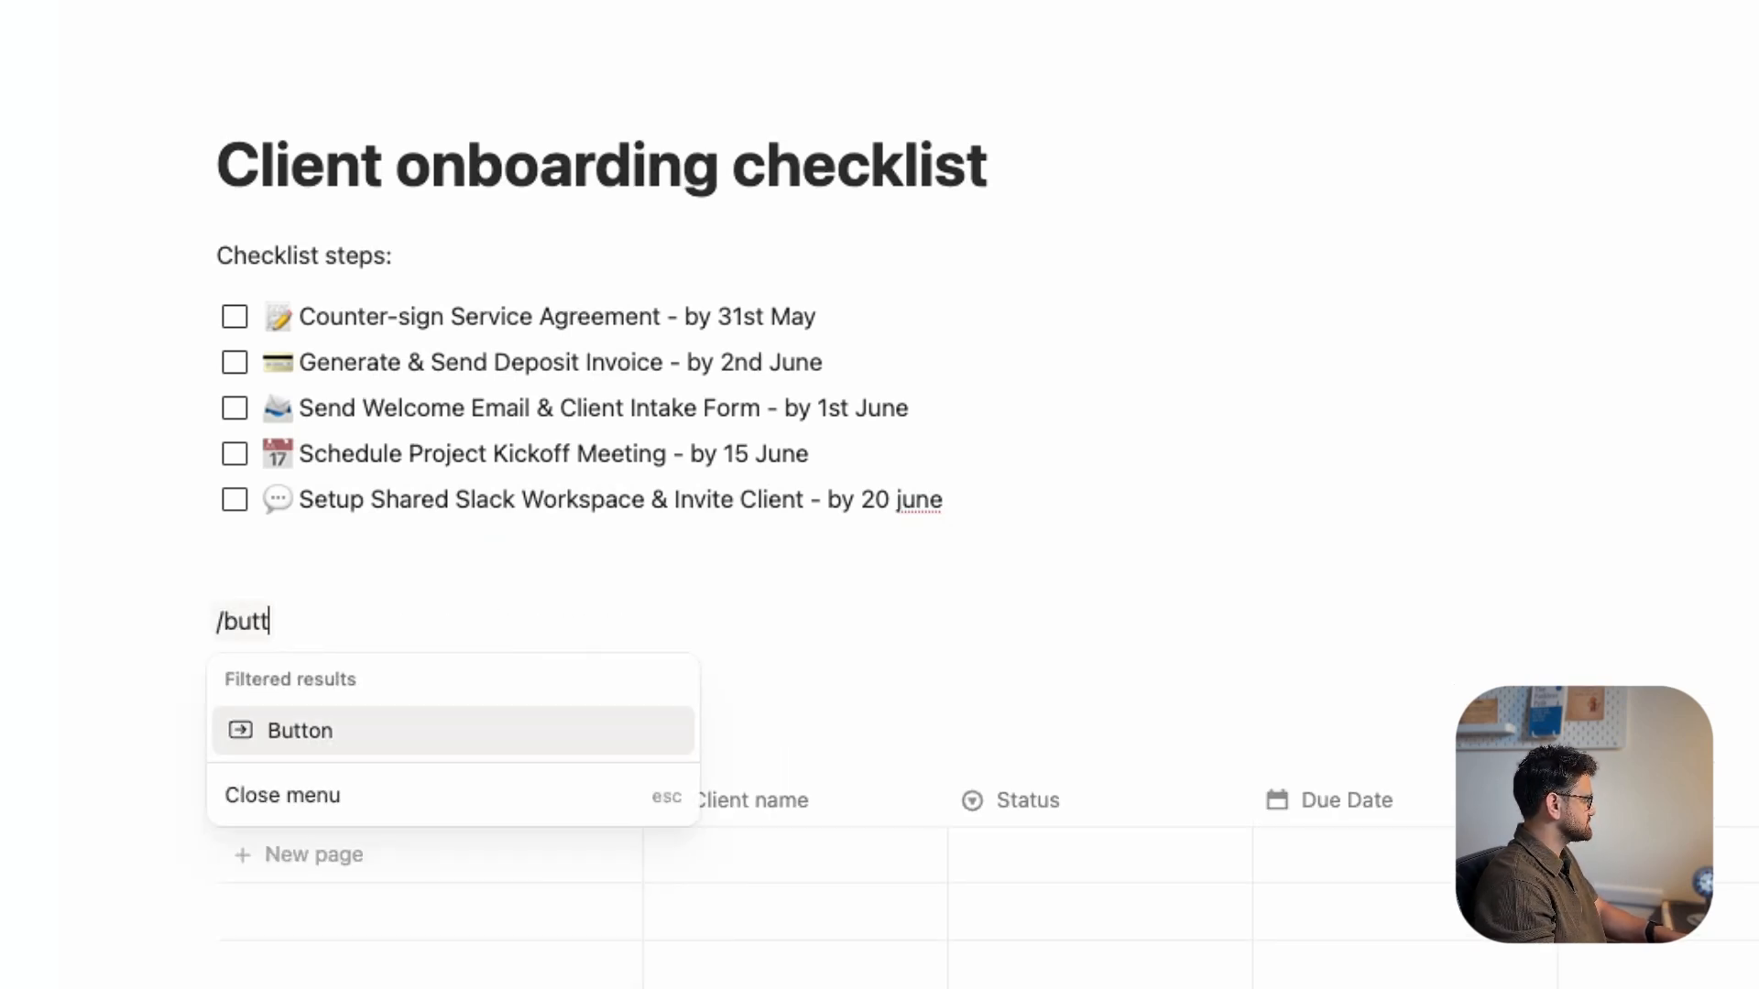
{"action": "key", "text": "Return"}
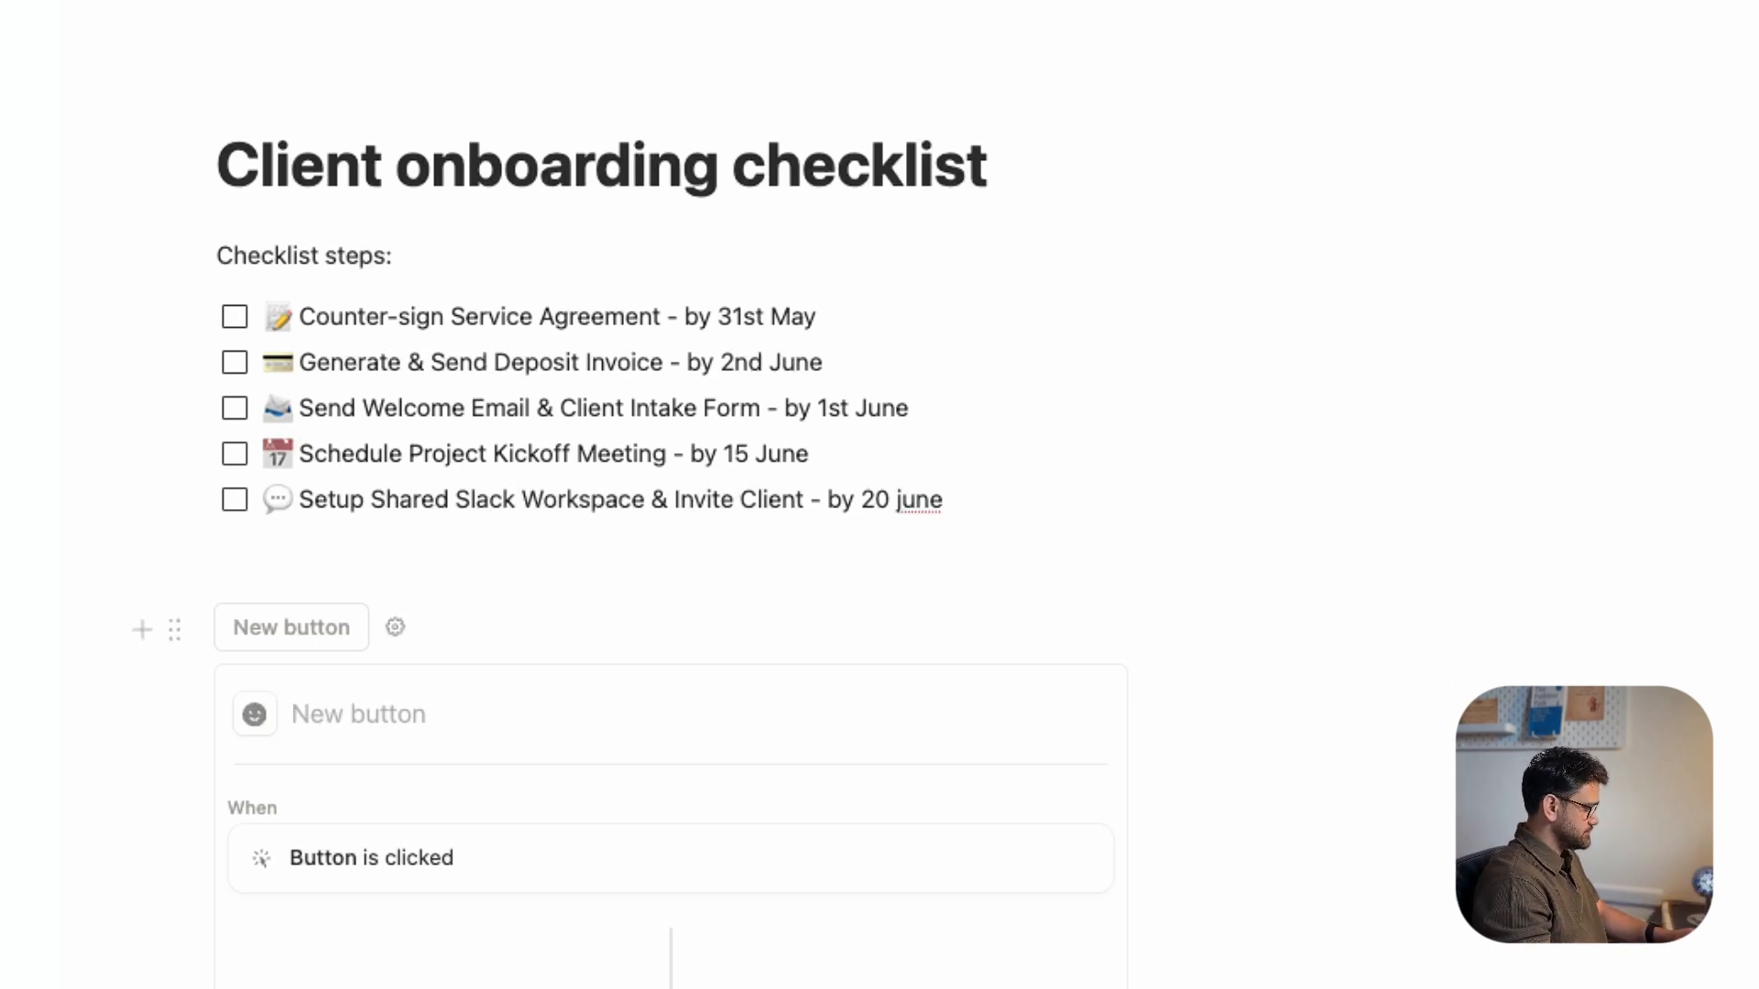
{"action": "type", "text": "Initiate onboarding"}
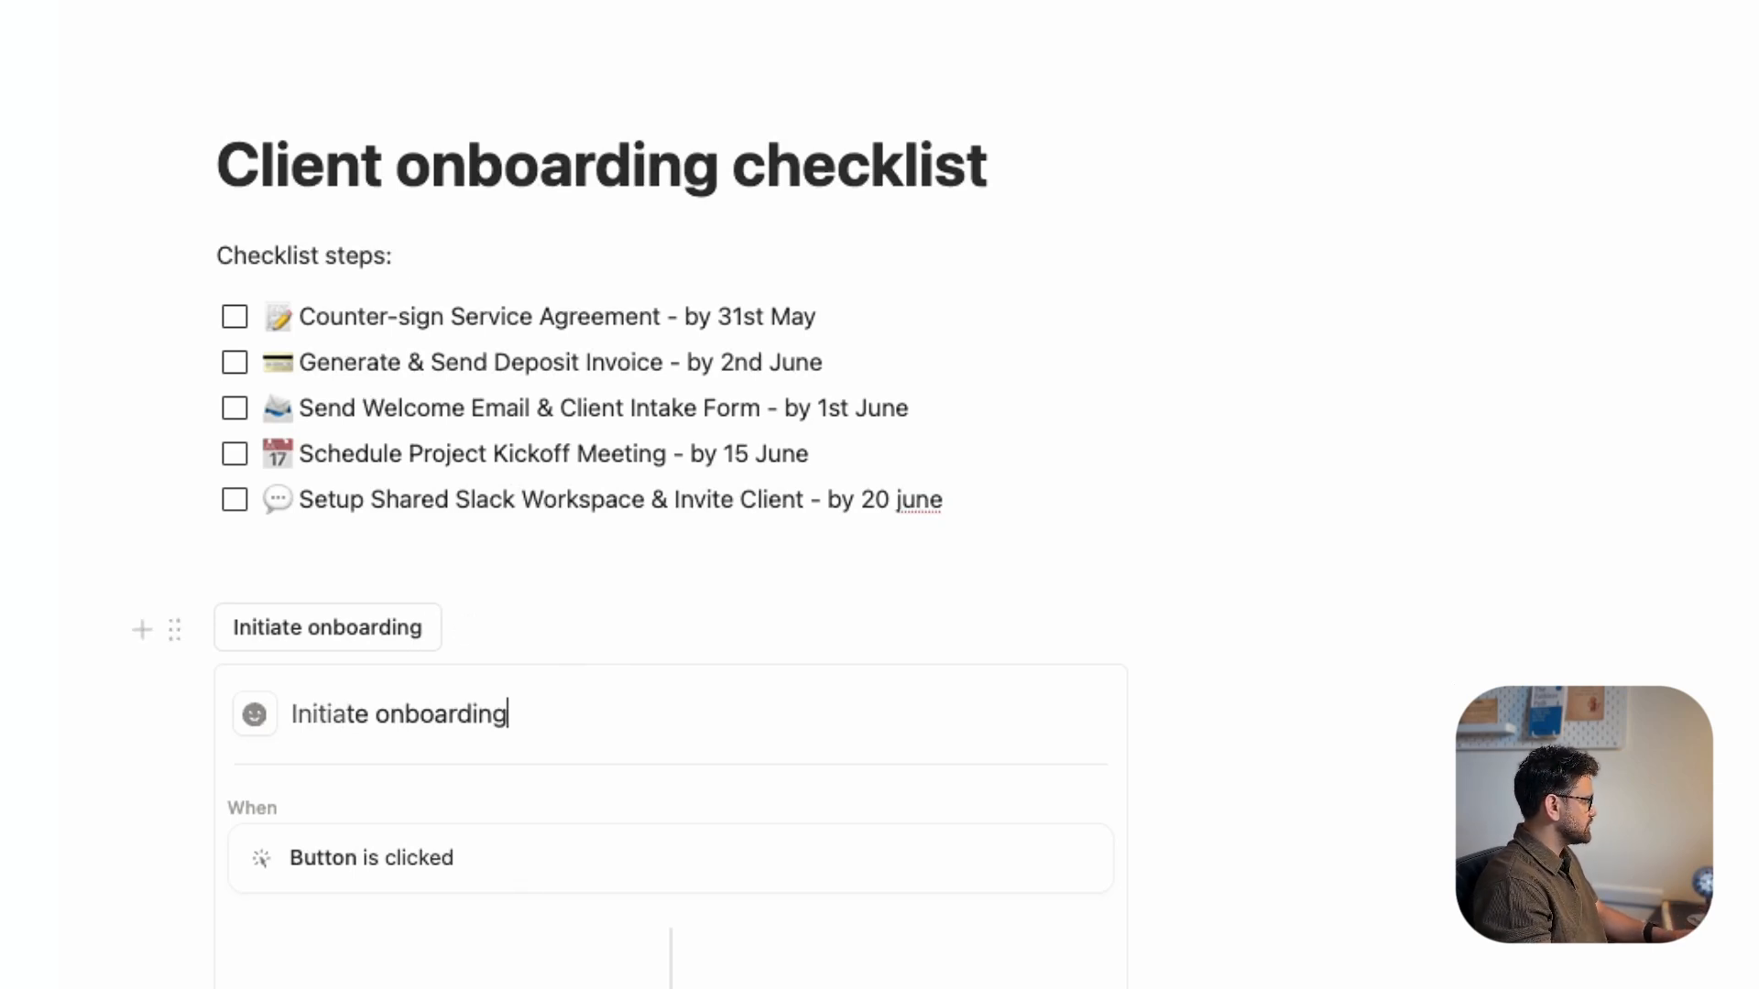
- Give the button an action that adds a page to the Client List with the client name "New client"
{"action": "scroll", "coordinate": [879, 494], "scroll_direction": "down", "scroll_amount": 9}
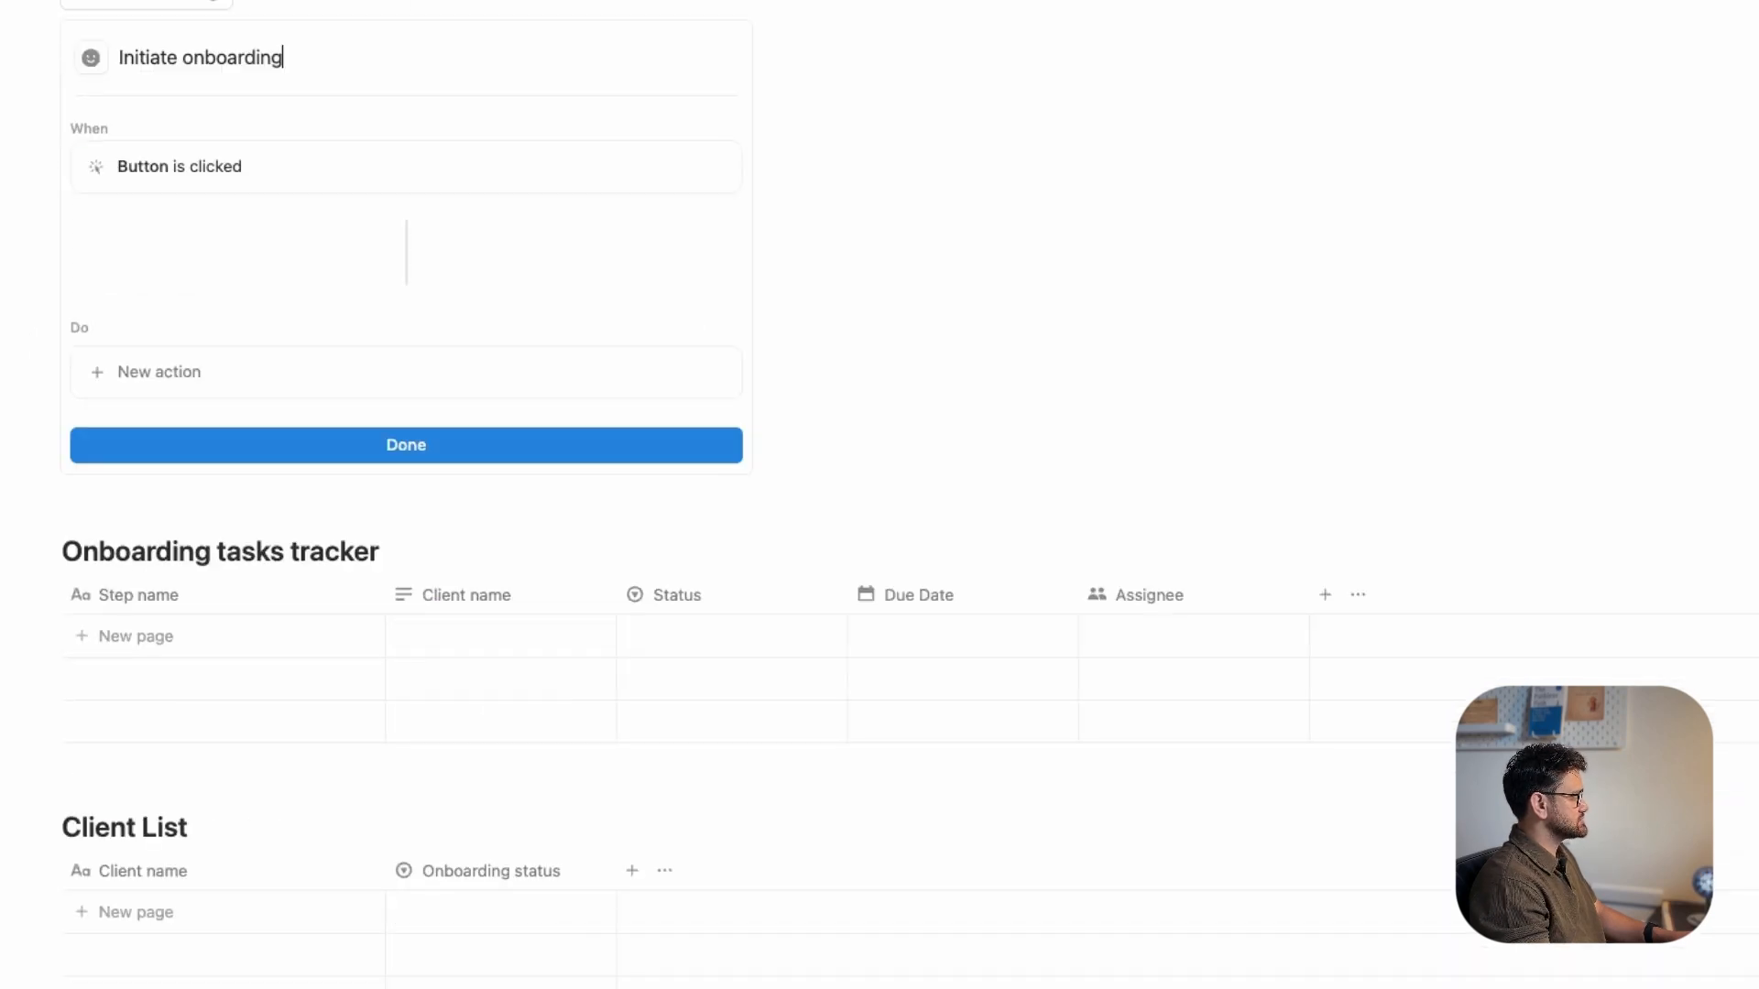
{"action": "scroll", "coordinate": [256, 532], "scroll_direction": "up", "scroll_amount": 2}
{"action": "scroll", "coordinate": [256, 531], "scroll_direction": "down", "scroll_amount": 10}
{"action": "left_click", "coordinate": [254, 657]}
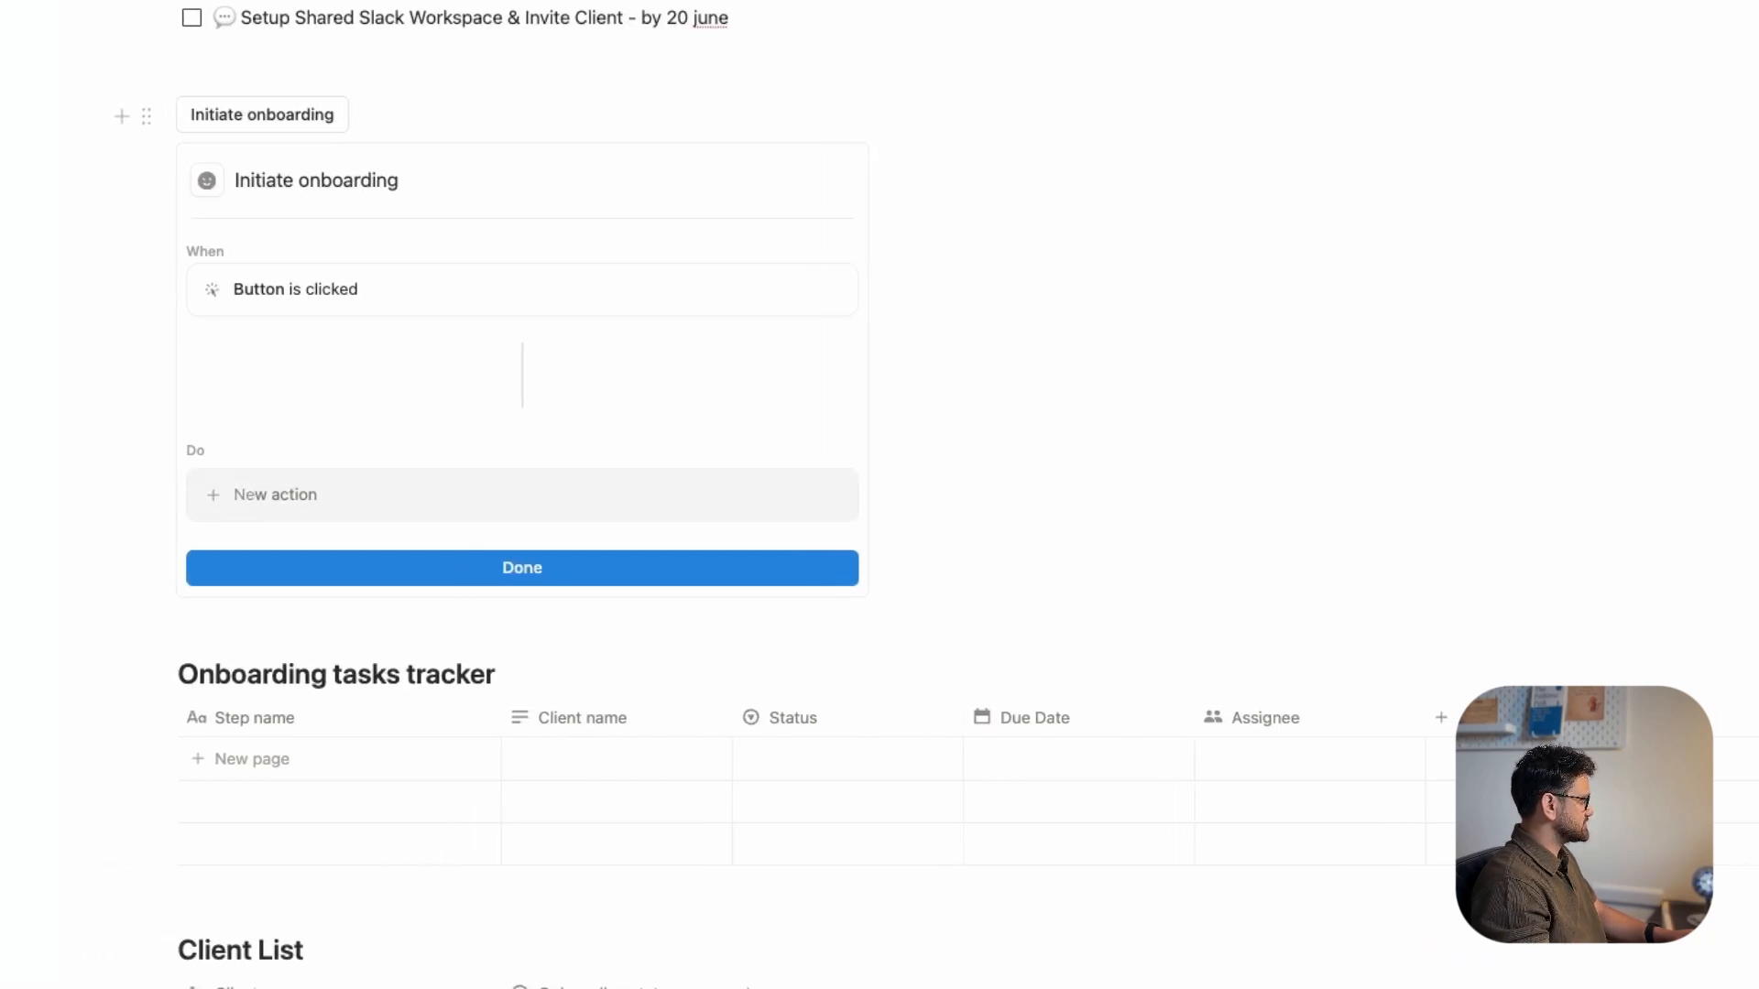
{"action": "left_click", "coordinate": [249, 495]}
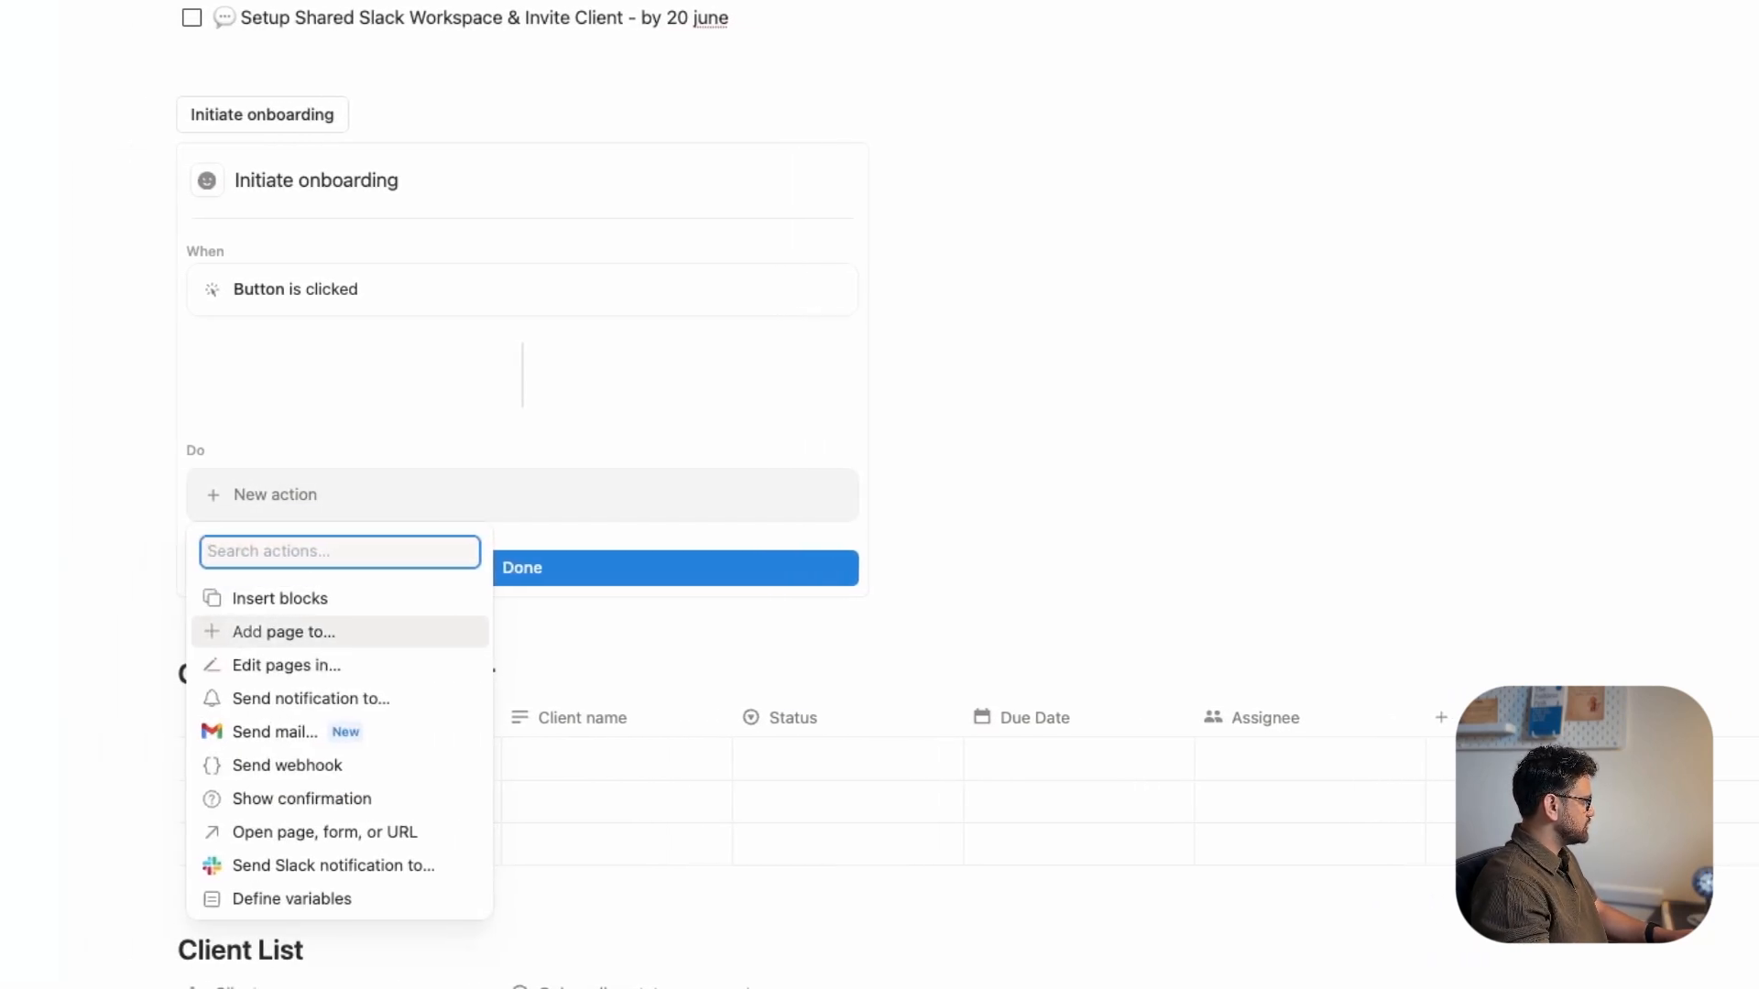
{"action": "left_click", "coordinate": [279, 631]}
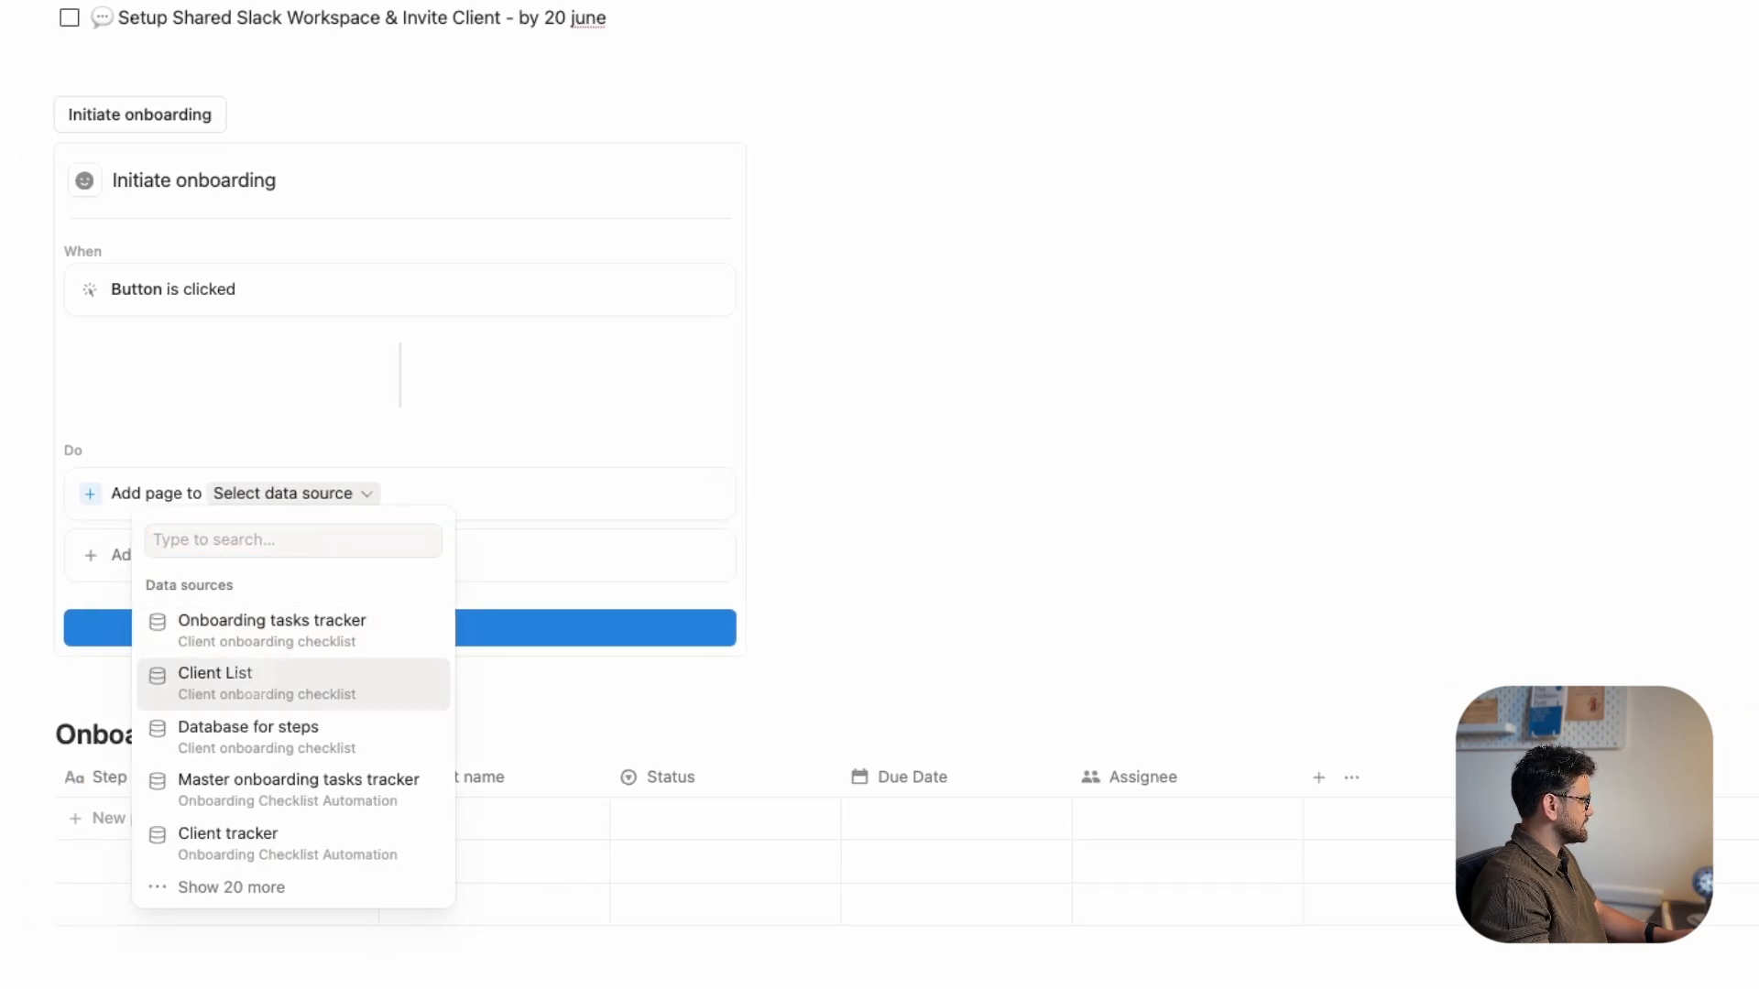
{"action": "left_click", "coordinate": [293, 683]}
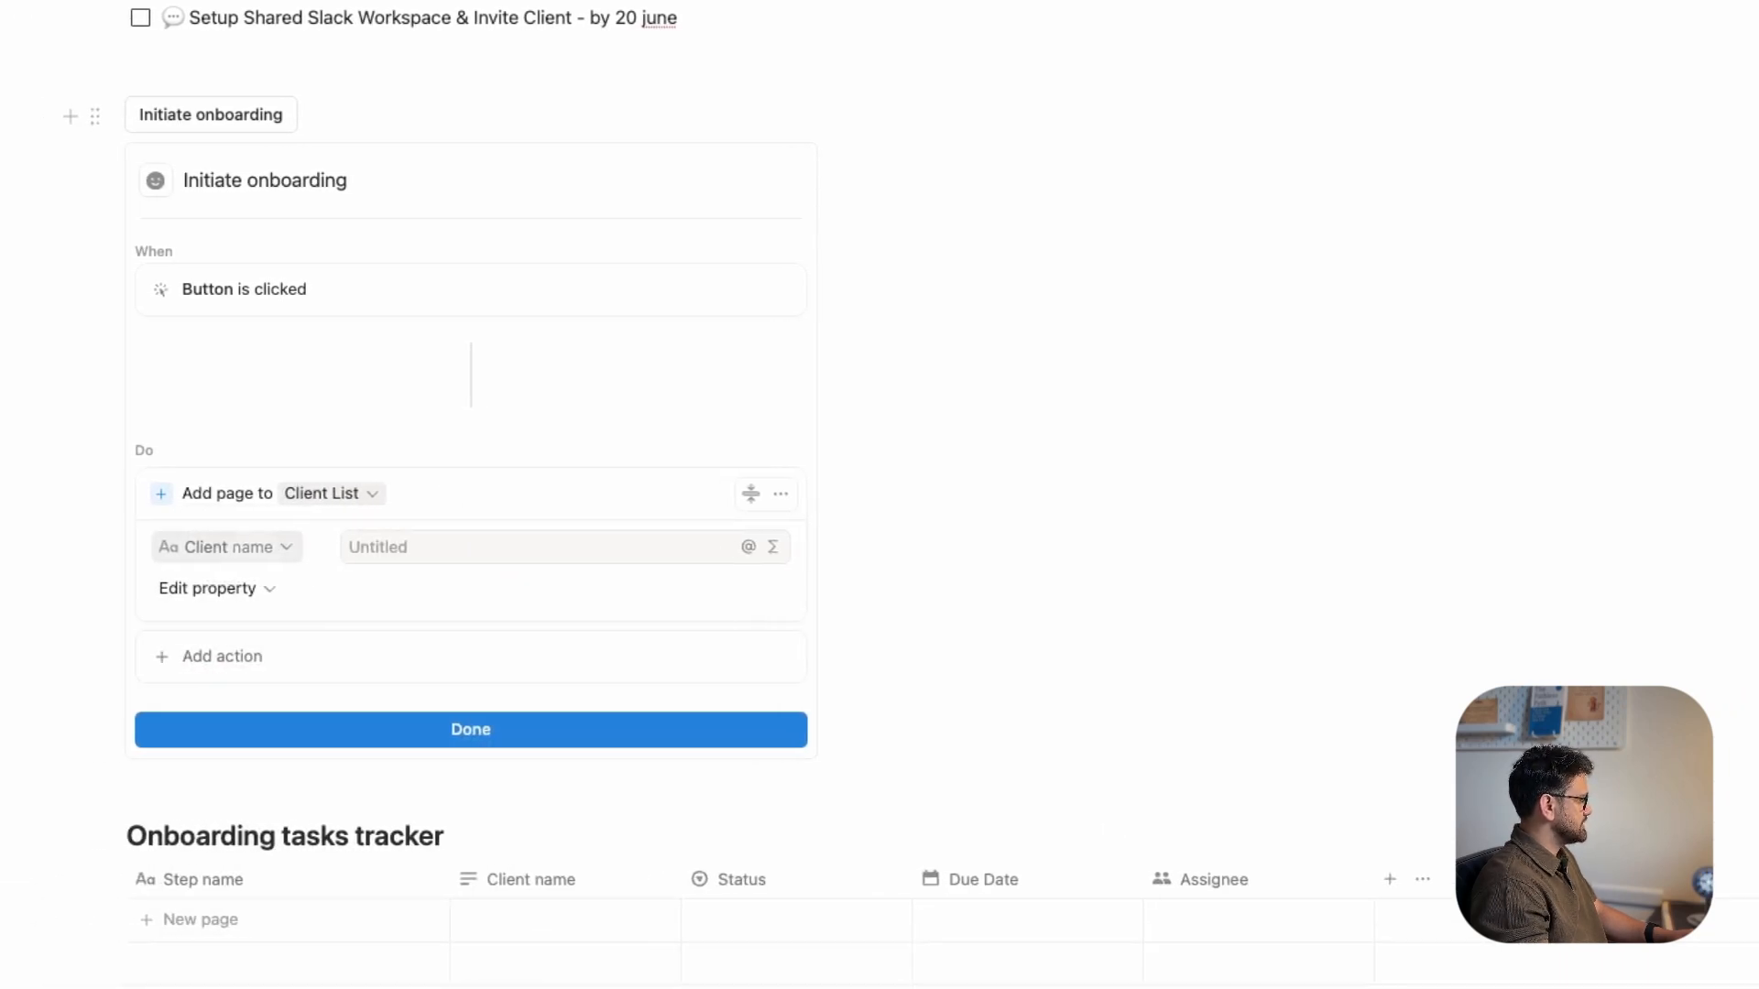
{"action": "left_click", "coordinate": [373, 546]}
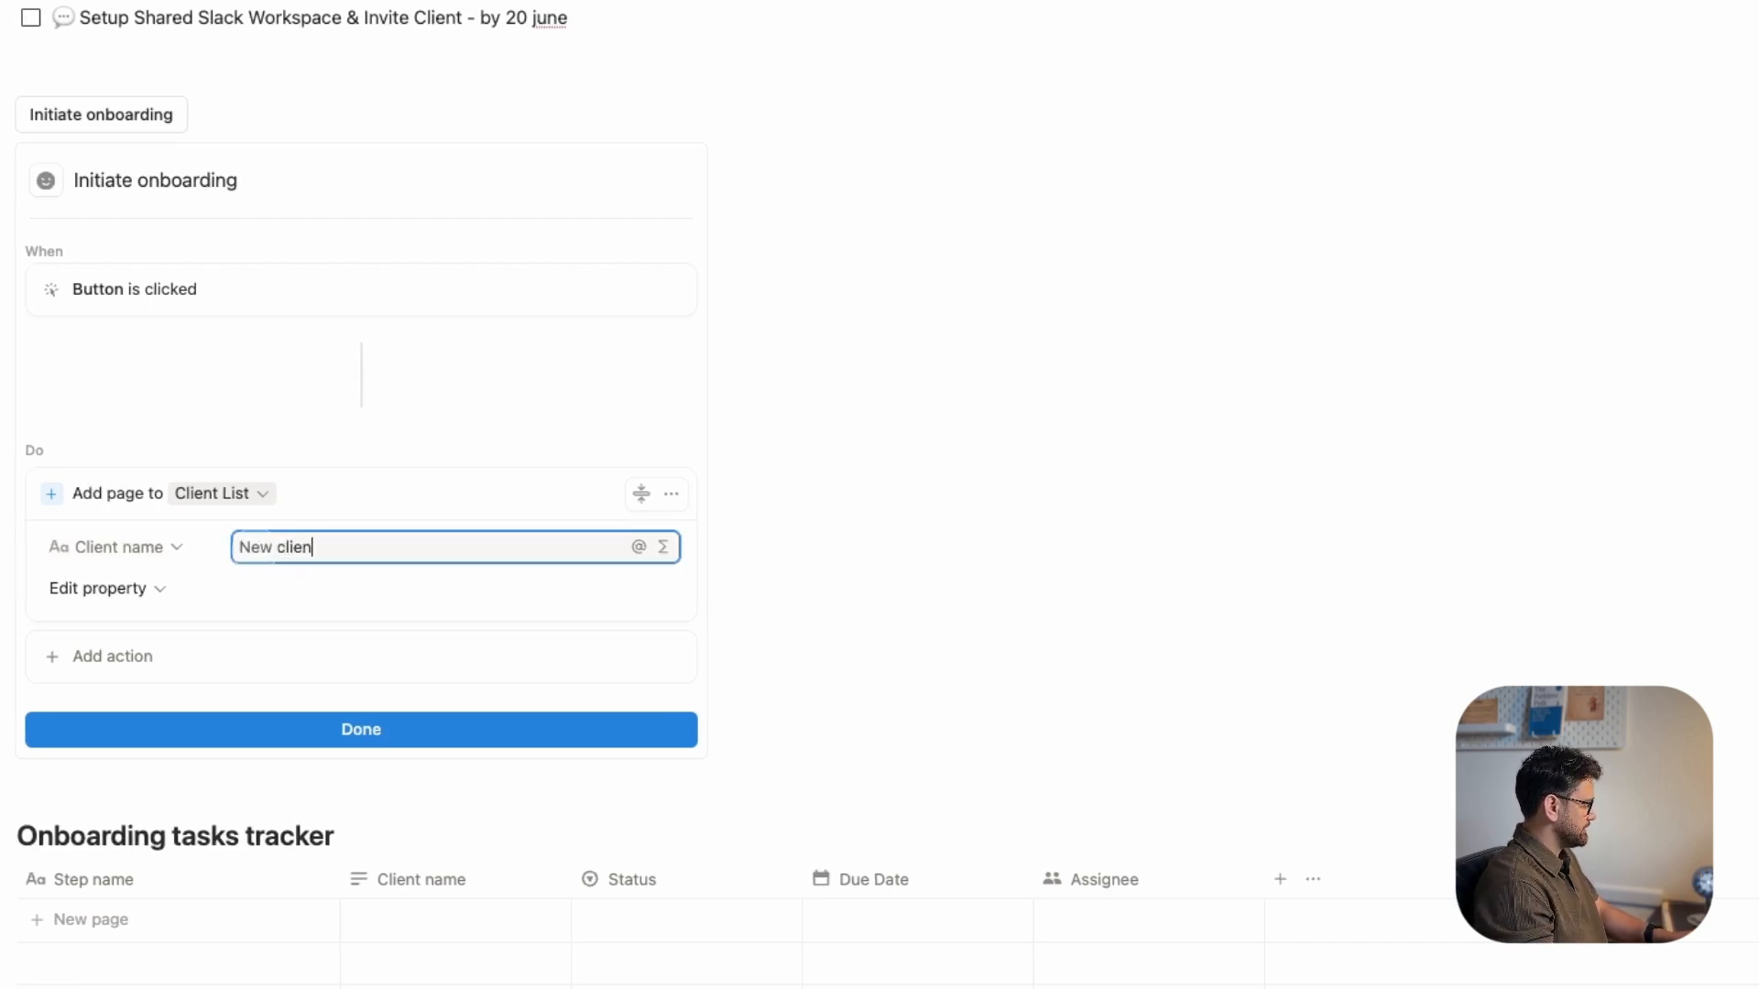
- Set Onboarding status to Started in the button's add-page action, and run the saved button once
{"action": "left_click", "coordinate": [98, 588]}
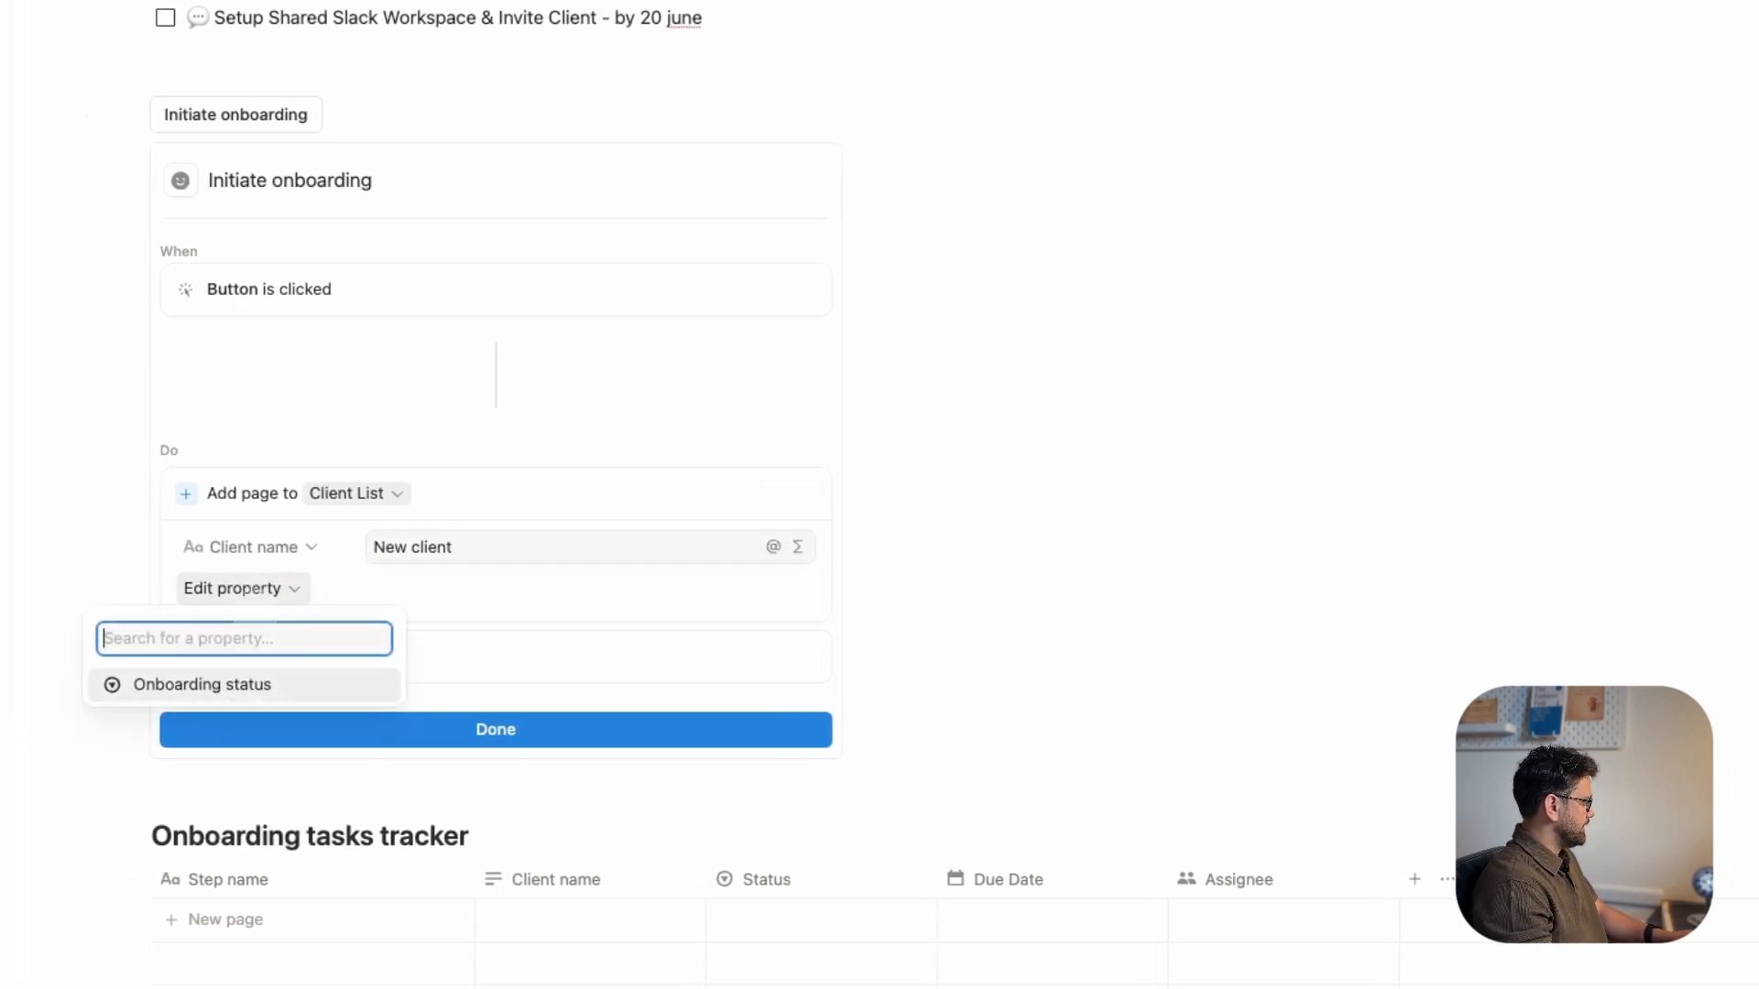
{"action": "left_click", "coordinate": [82, 683]}
{"action": "left_click", "coordinate": [367, 588]}
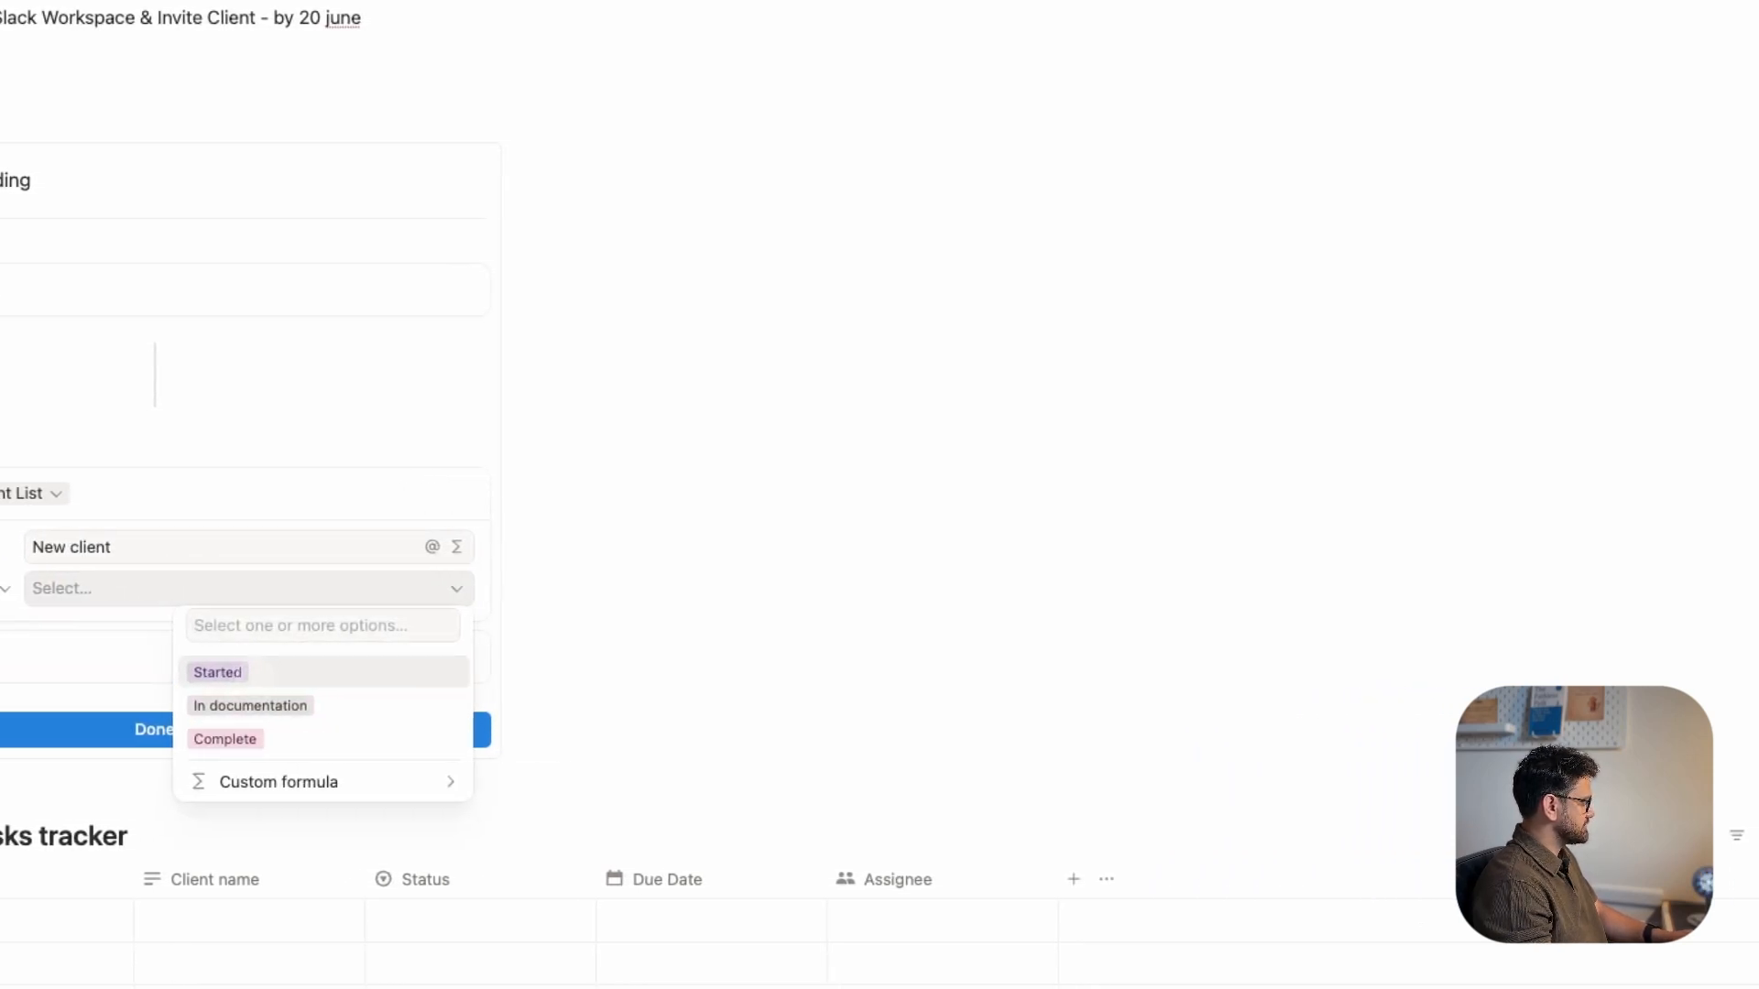
{"action": "left_click", "coordinate": [333, 672]}
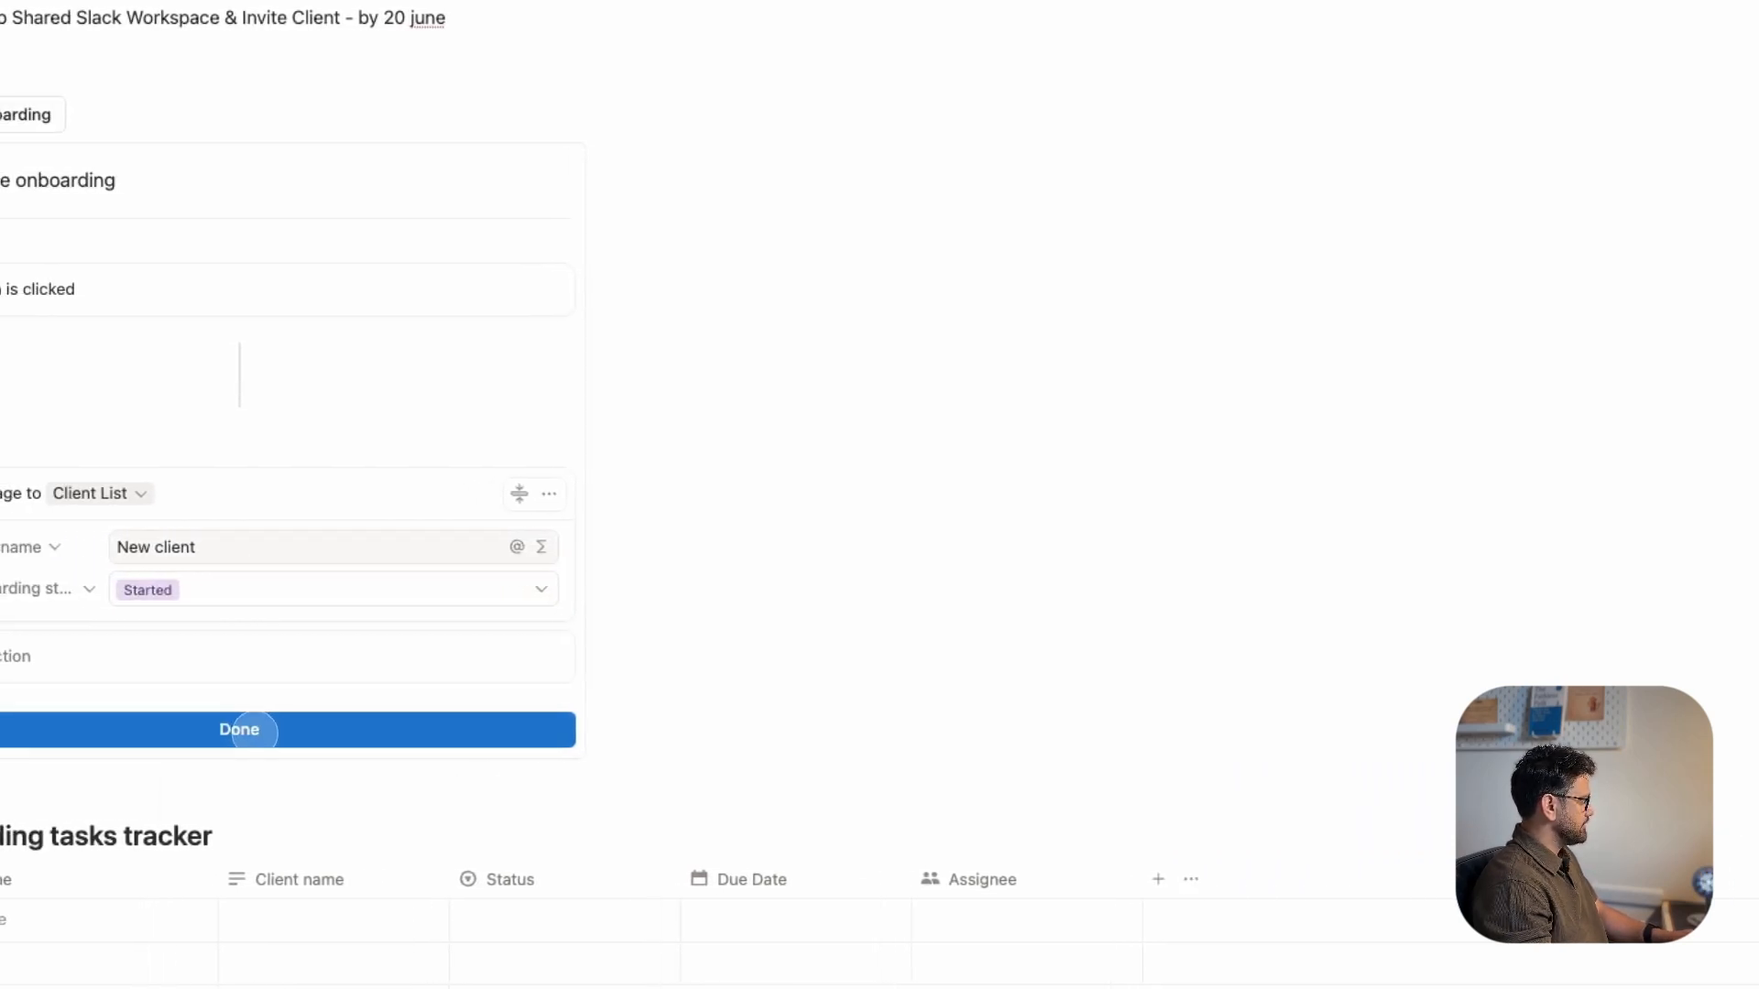
{"action": "left_click", "coordinate": [239, 730]}
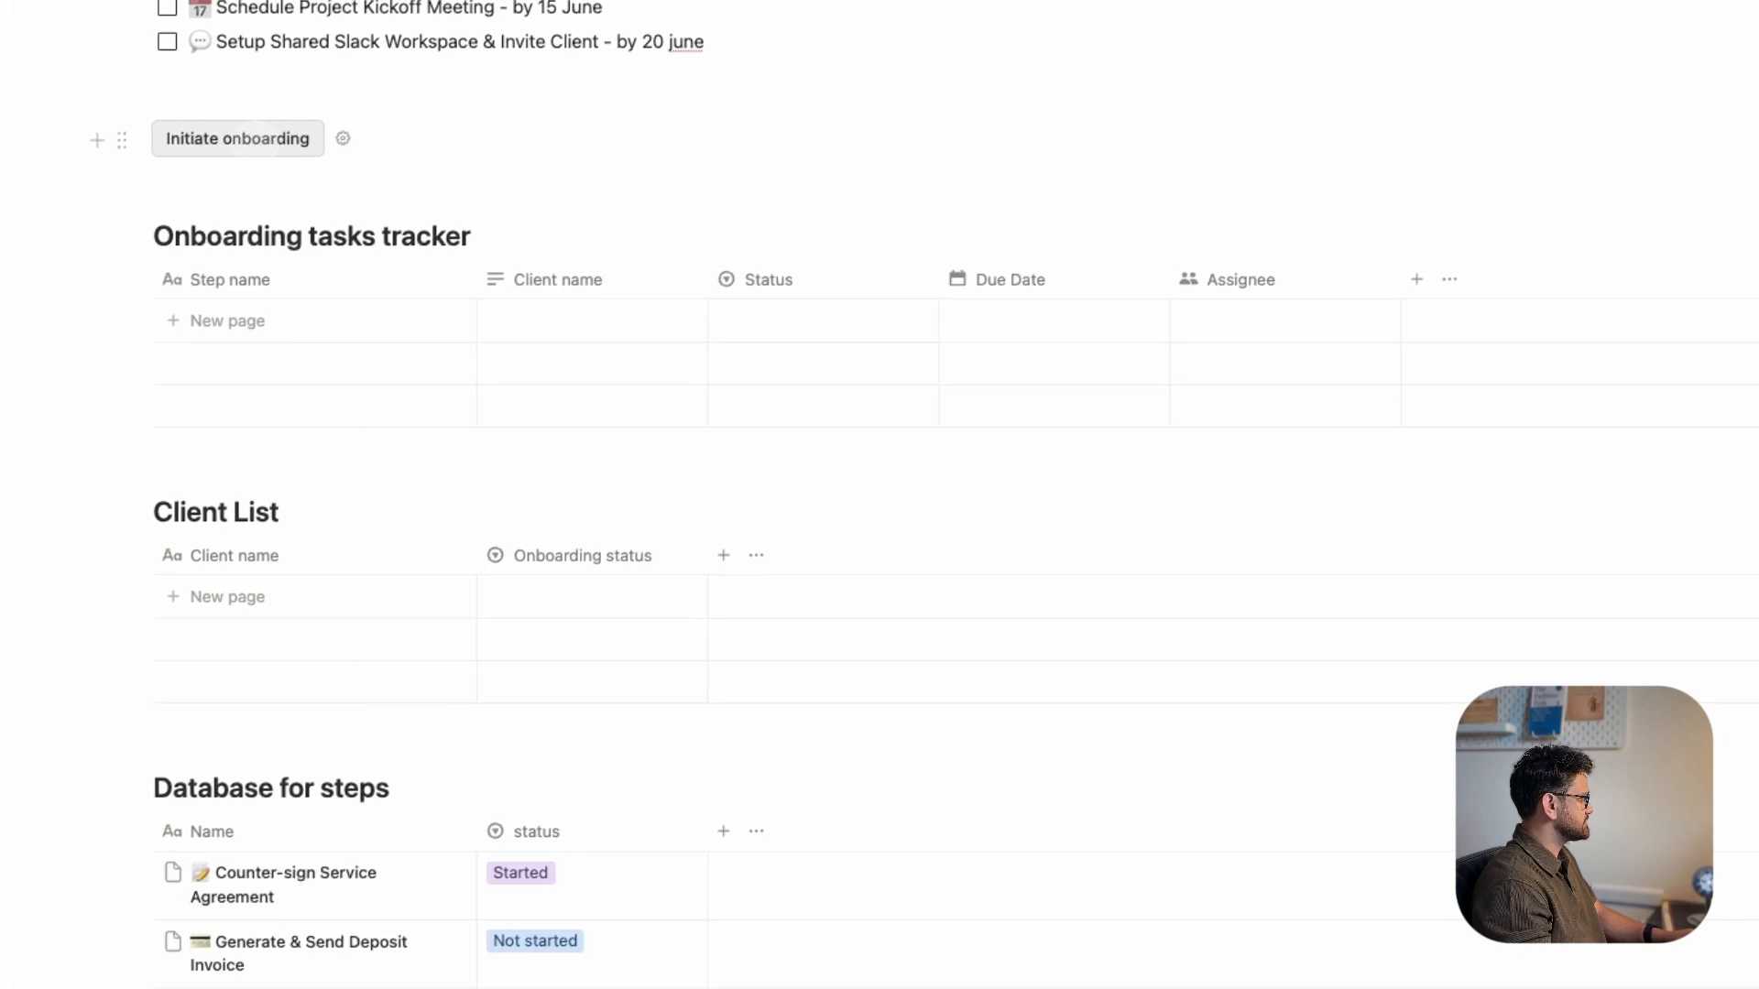
{"action": "left_click", "coordinate": [248, 138]}
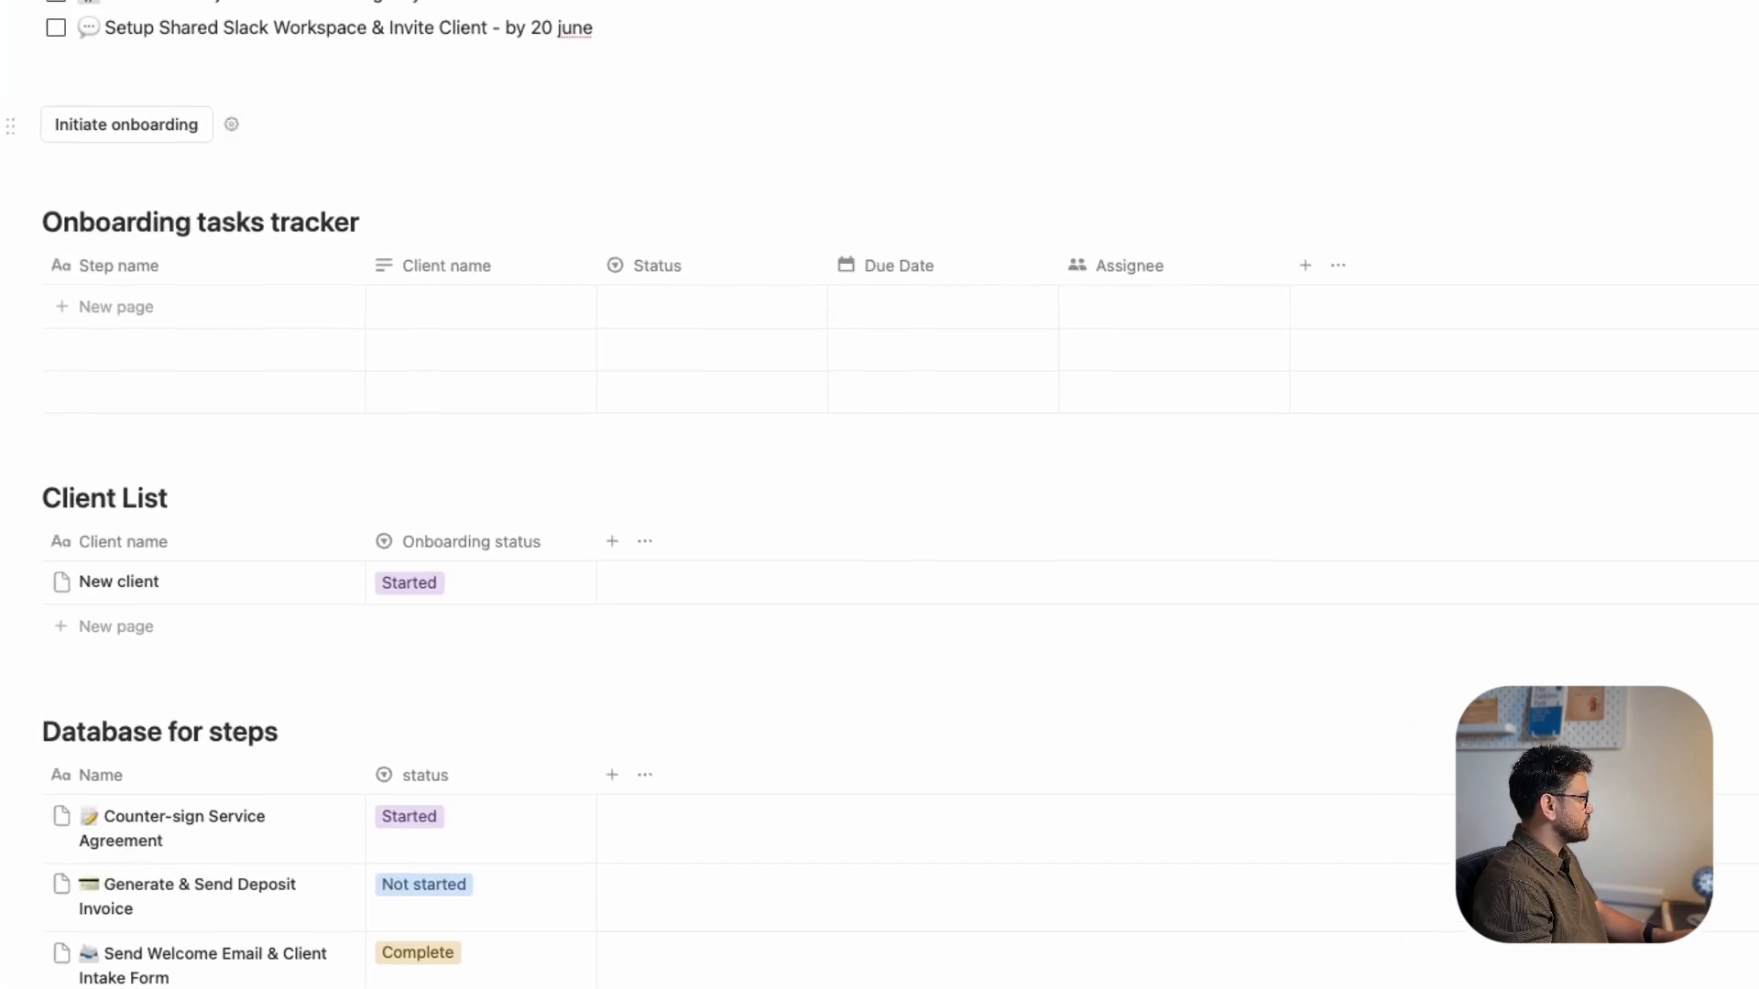
- Add a second action to the Initiate onboarding button that opens the page added to the Client List in side peek
{"action": "left_click", "coordinate": [340, 115]}
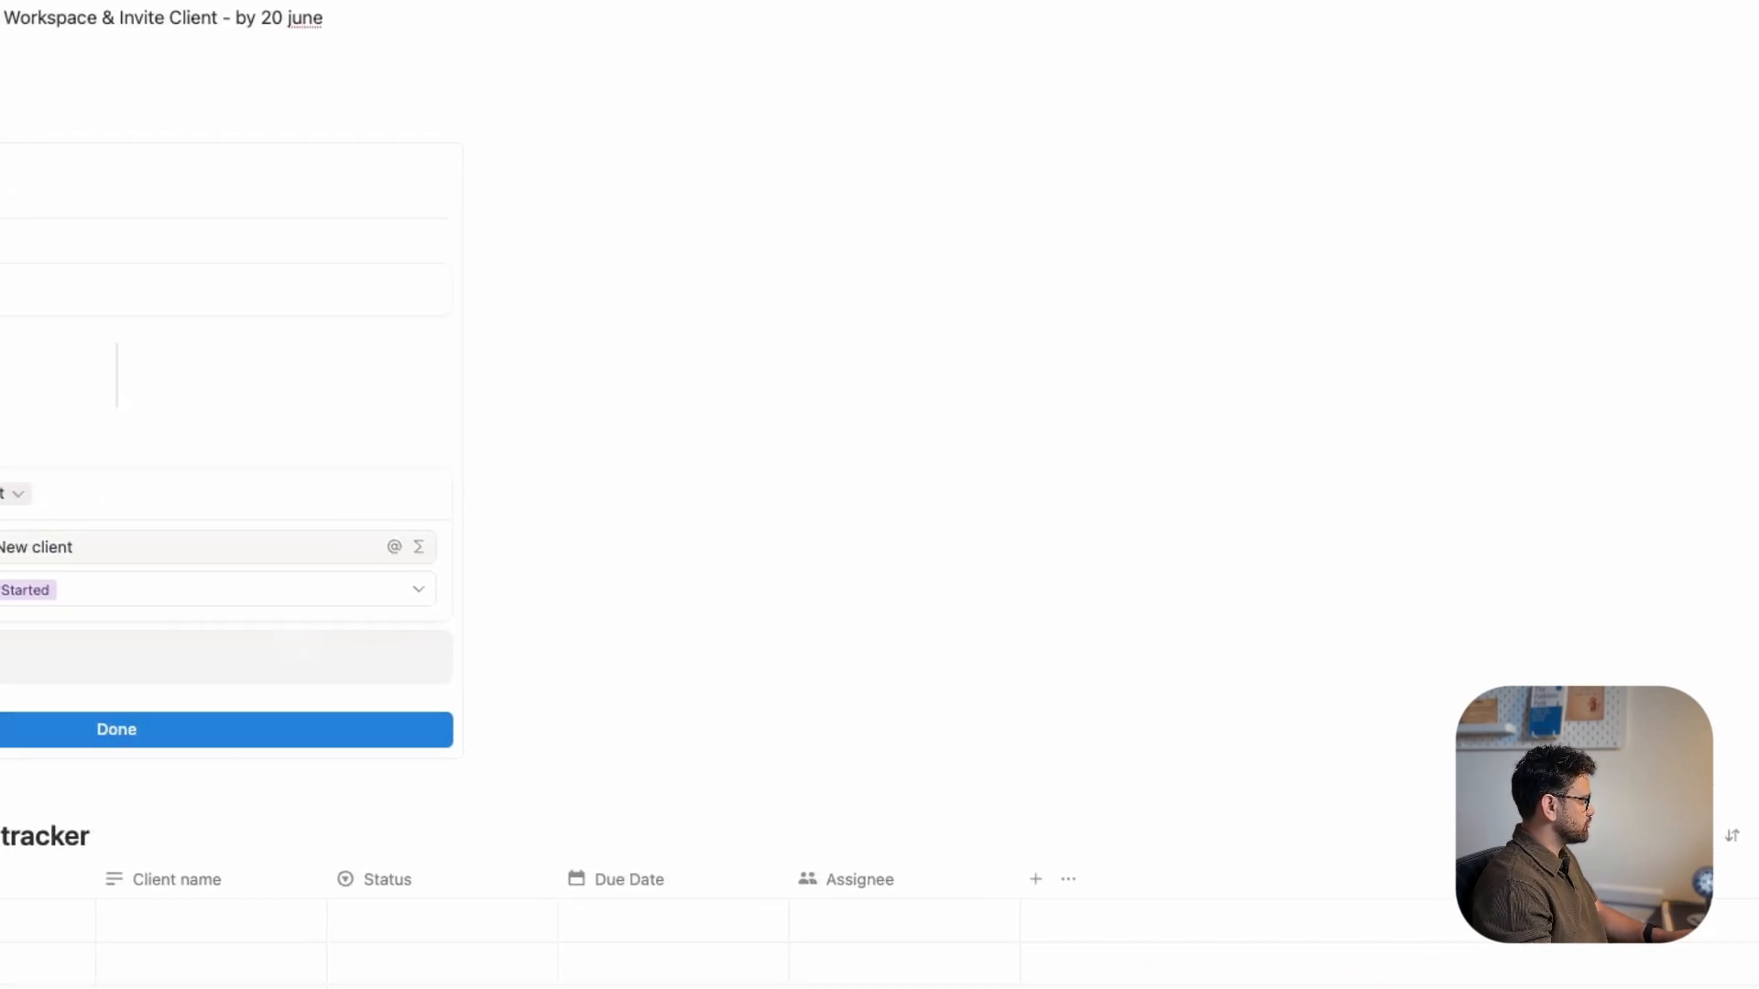
{"action": "left_click", "coordinate": [220, 657]}
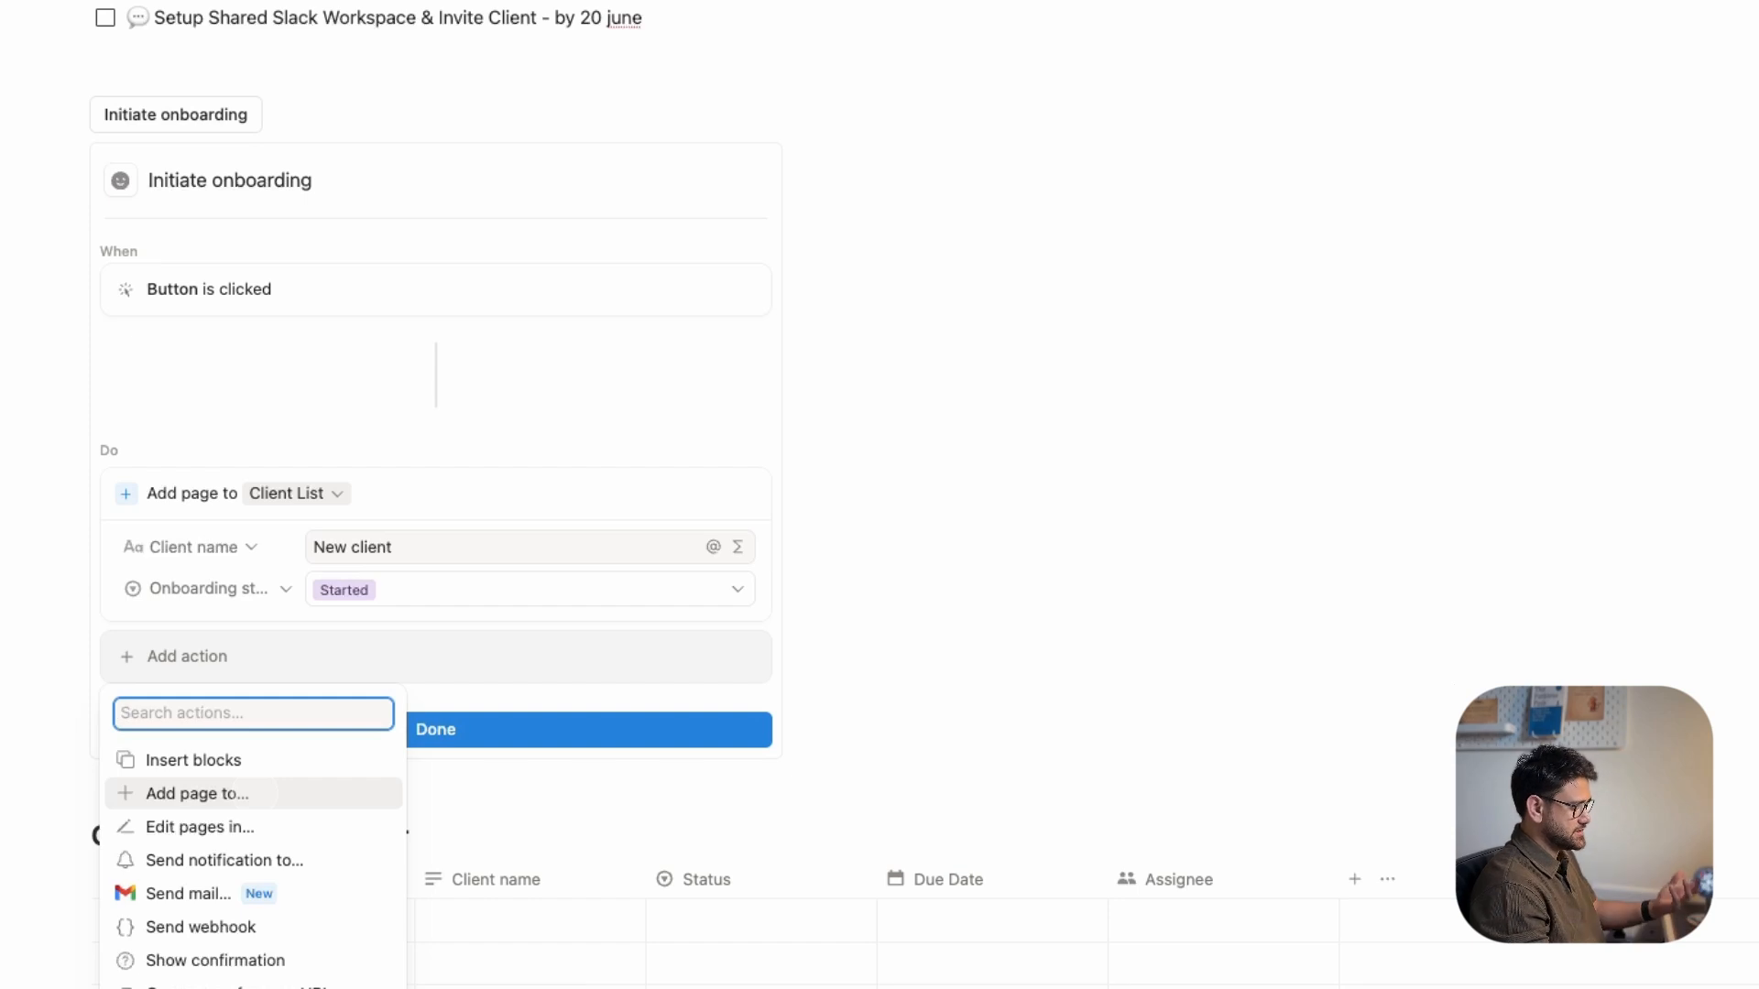
{"action": "left_click", "coordinate": [229, 987]}
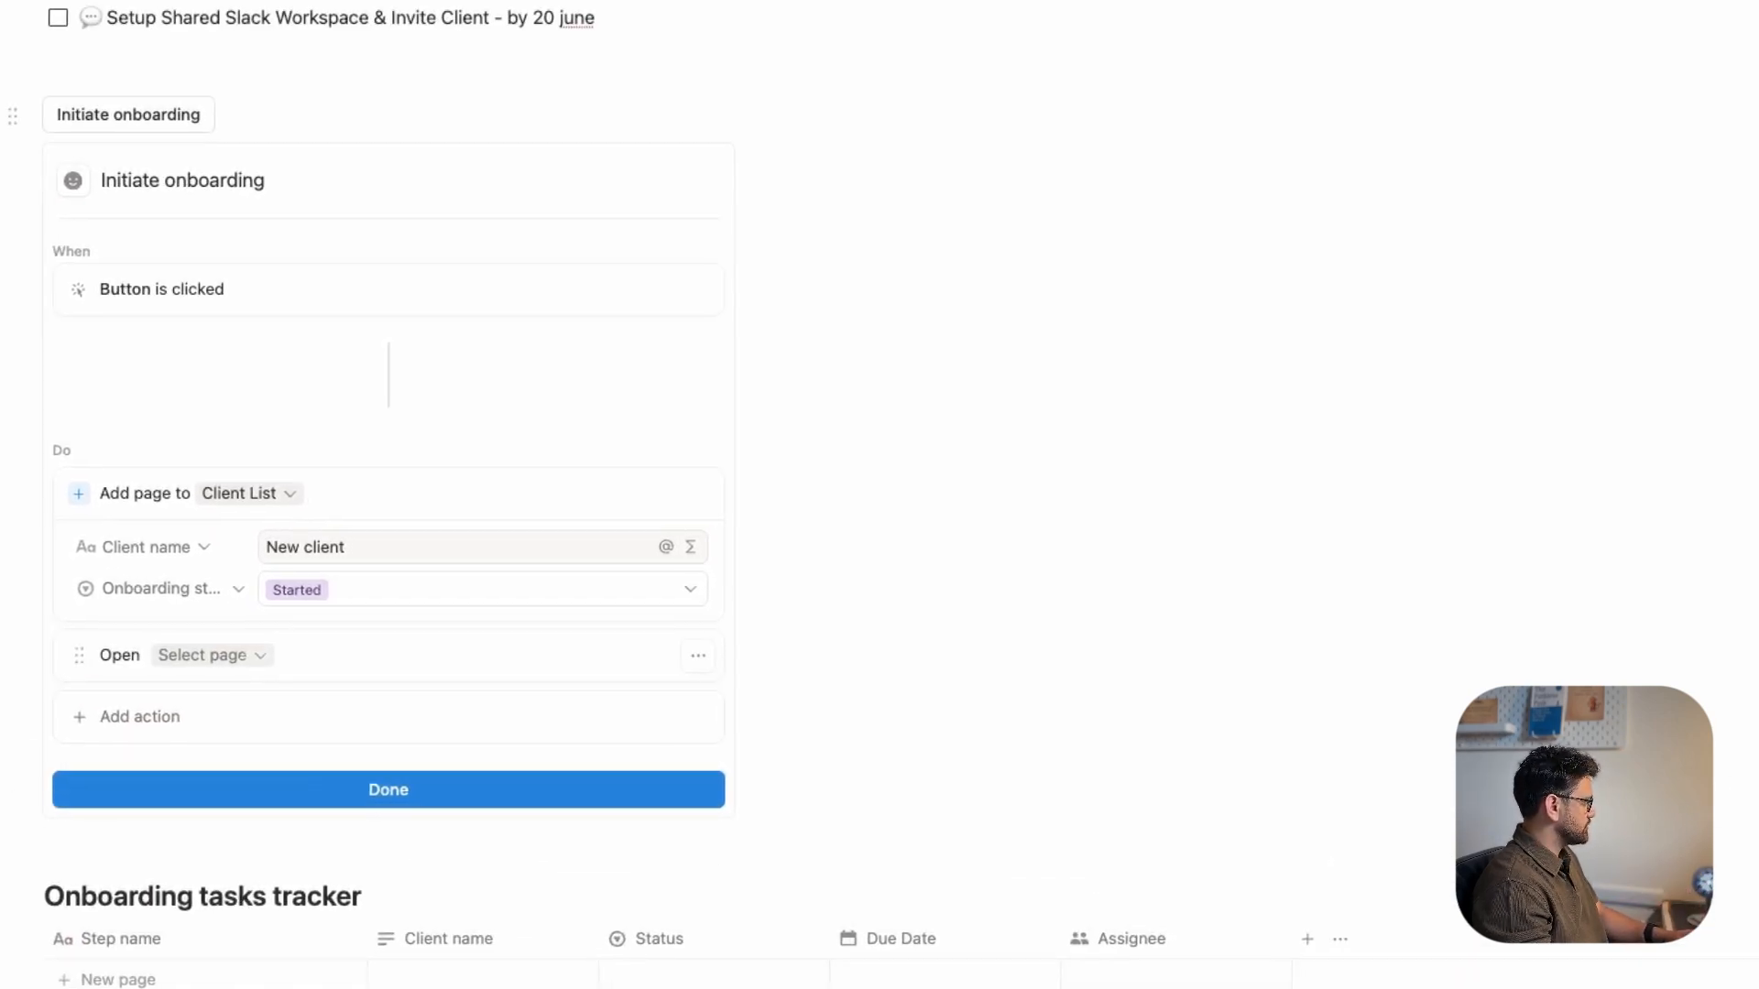
{"action": "left_click", "coordinate": [202, 655]}
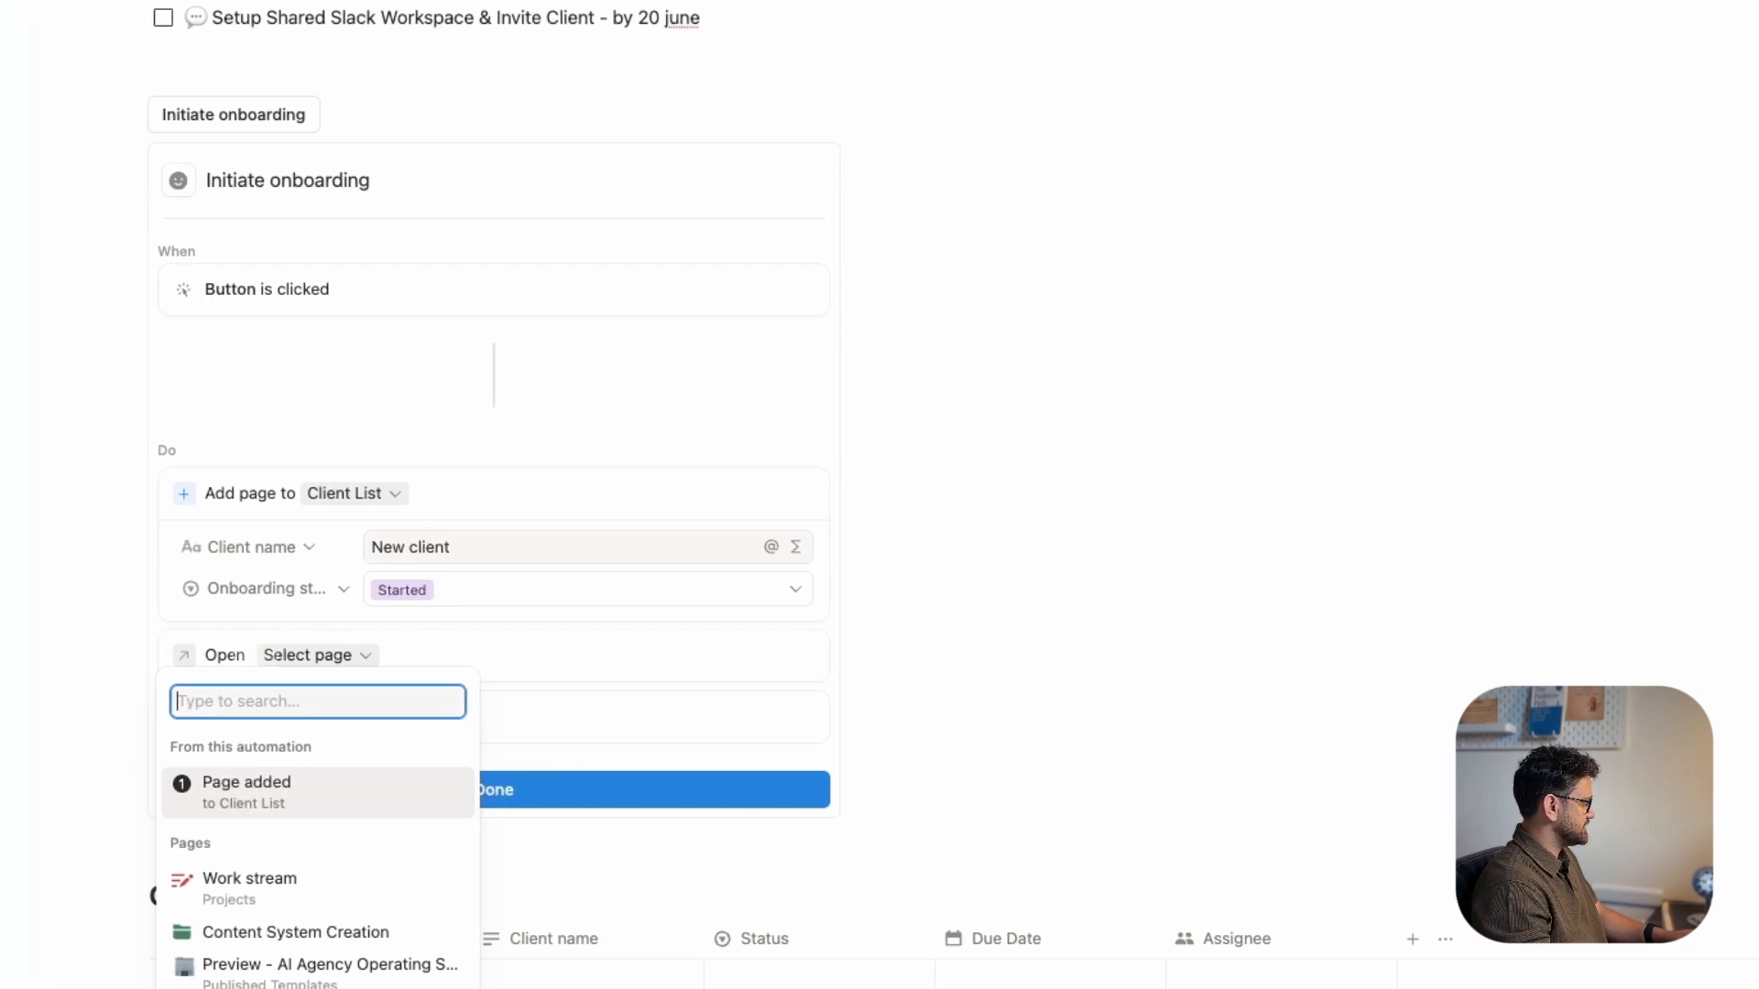
{"action": "left_click", "coordinate": [275, 784]}
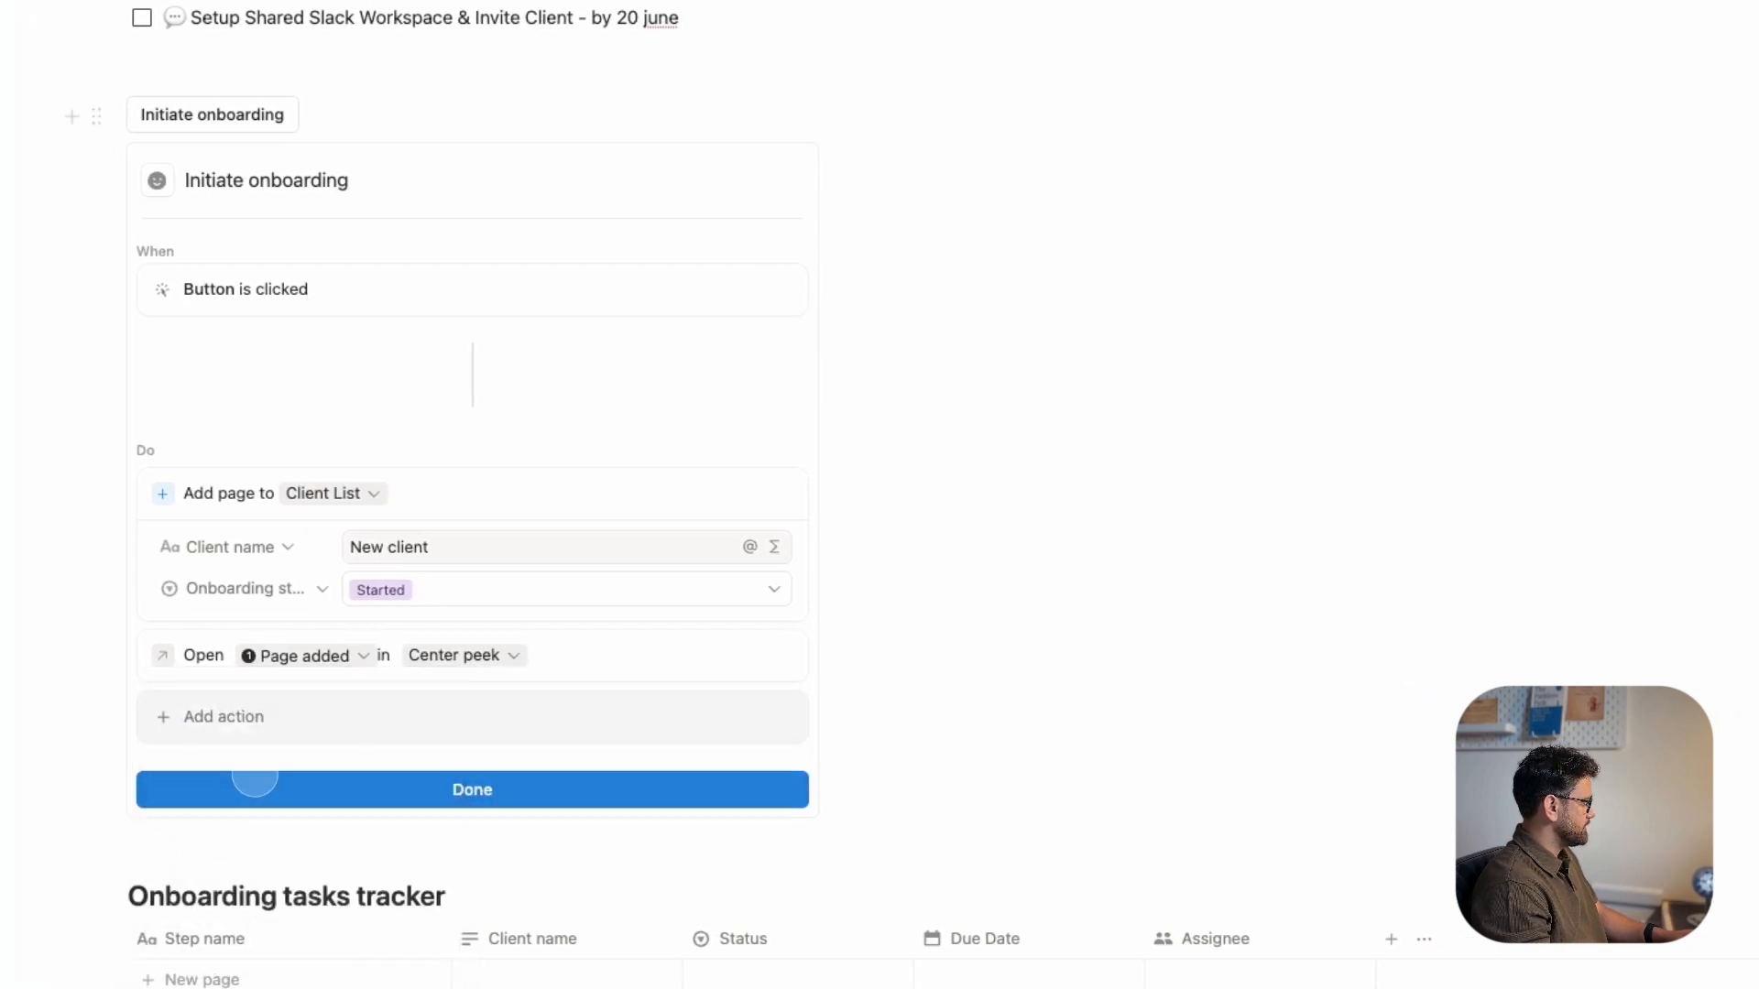
{"action": "left_click", "coordinate": [454, 655]}
{"action": "left_click", "coordinate": [380, 690]}
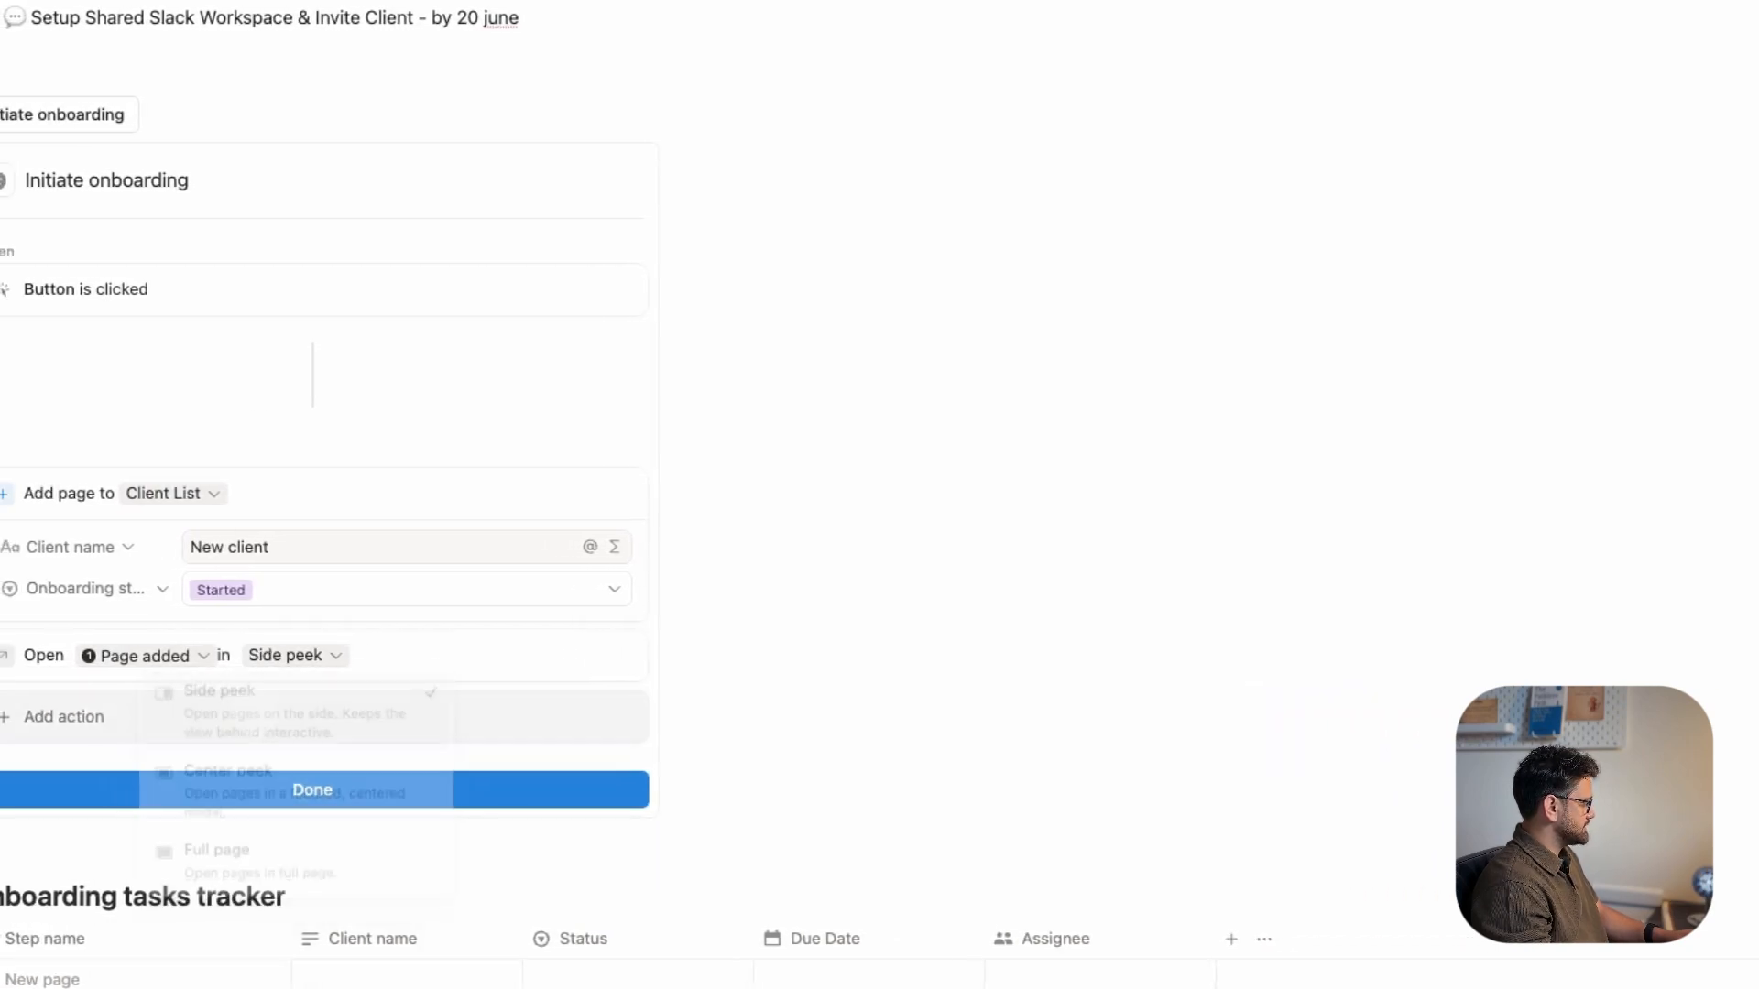
{"action": "left_click", "coordinate": [311, 790]}
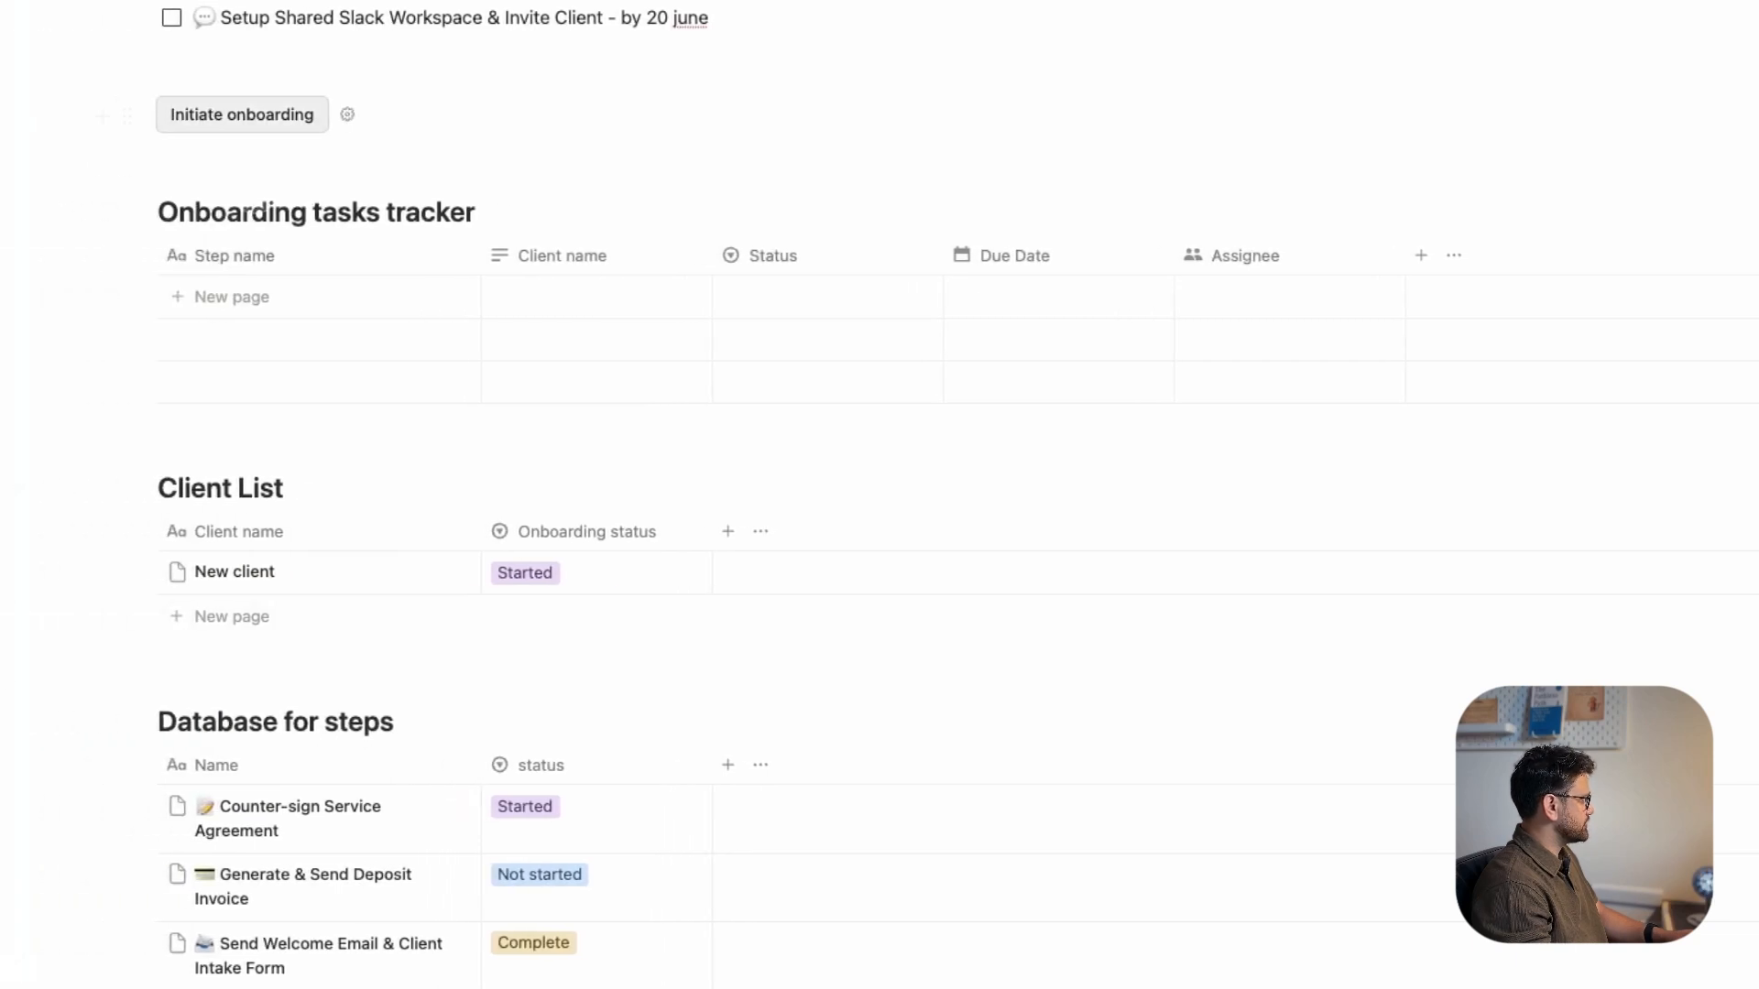
- Run the Initiate onboarding button and title the new client page "Global tech"
{"action": "left_click", "coordinate": [242, 114]}
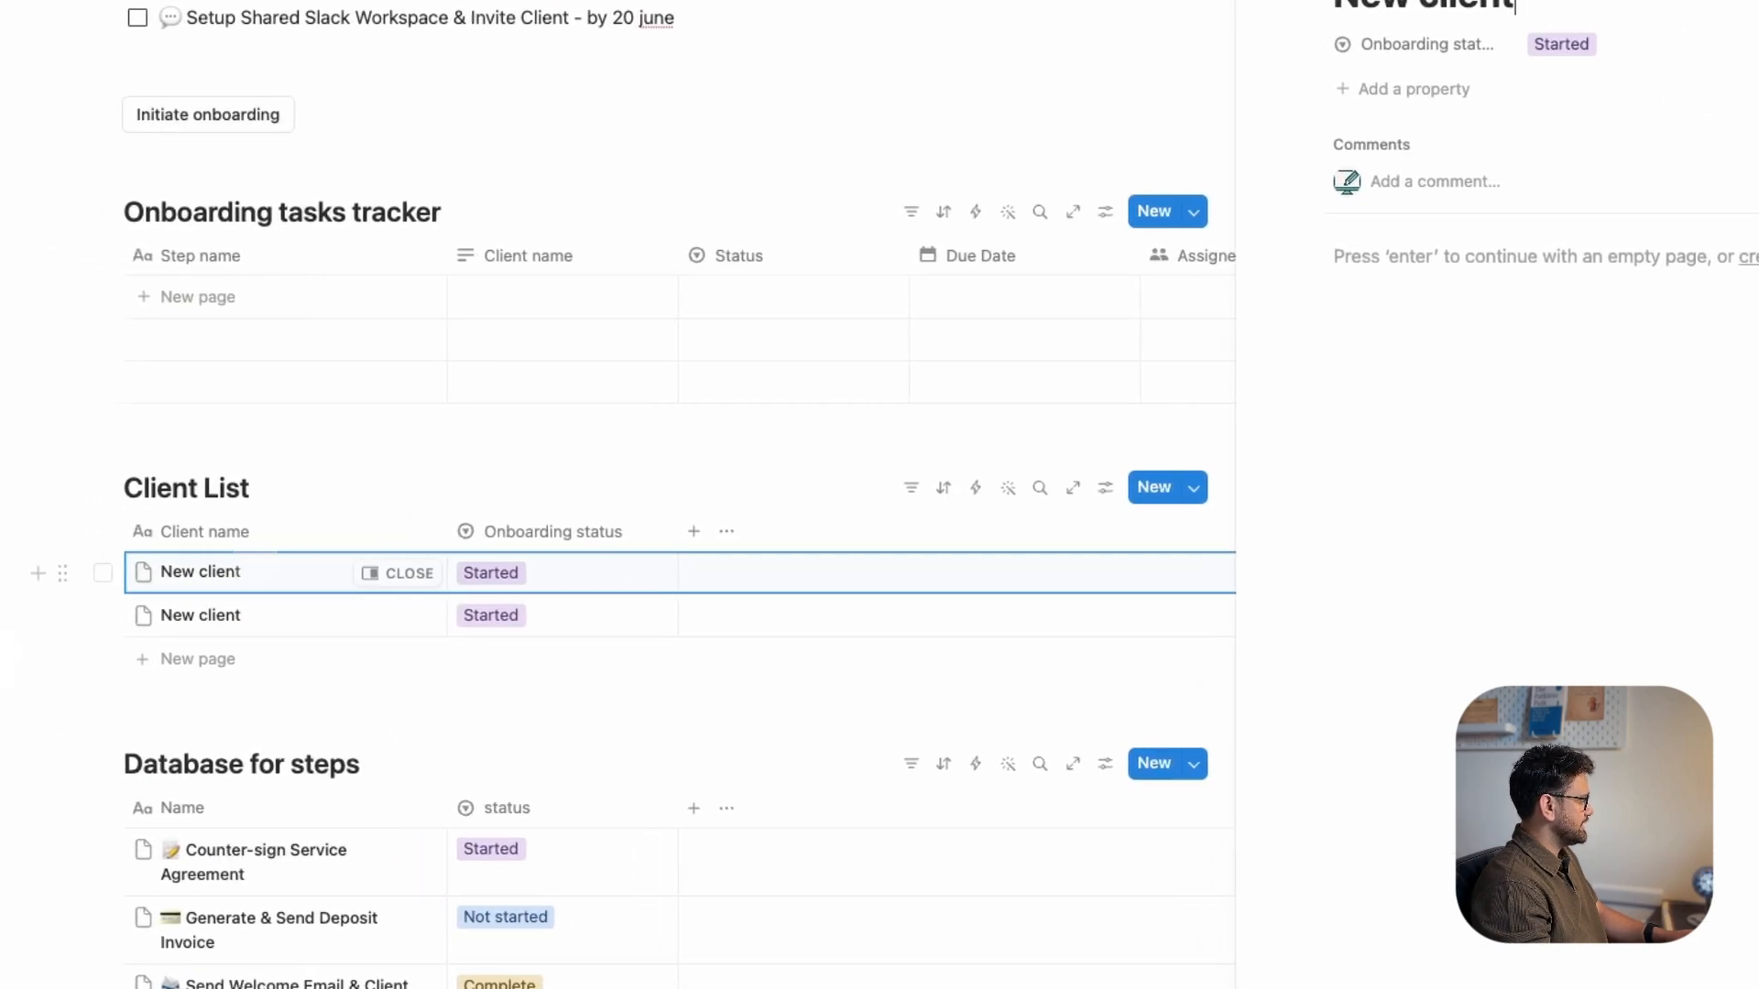
{"action": "triple_click", "coordinate": [1380, 3]}
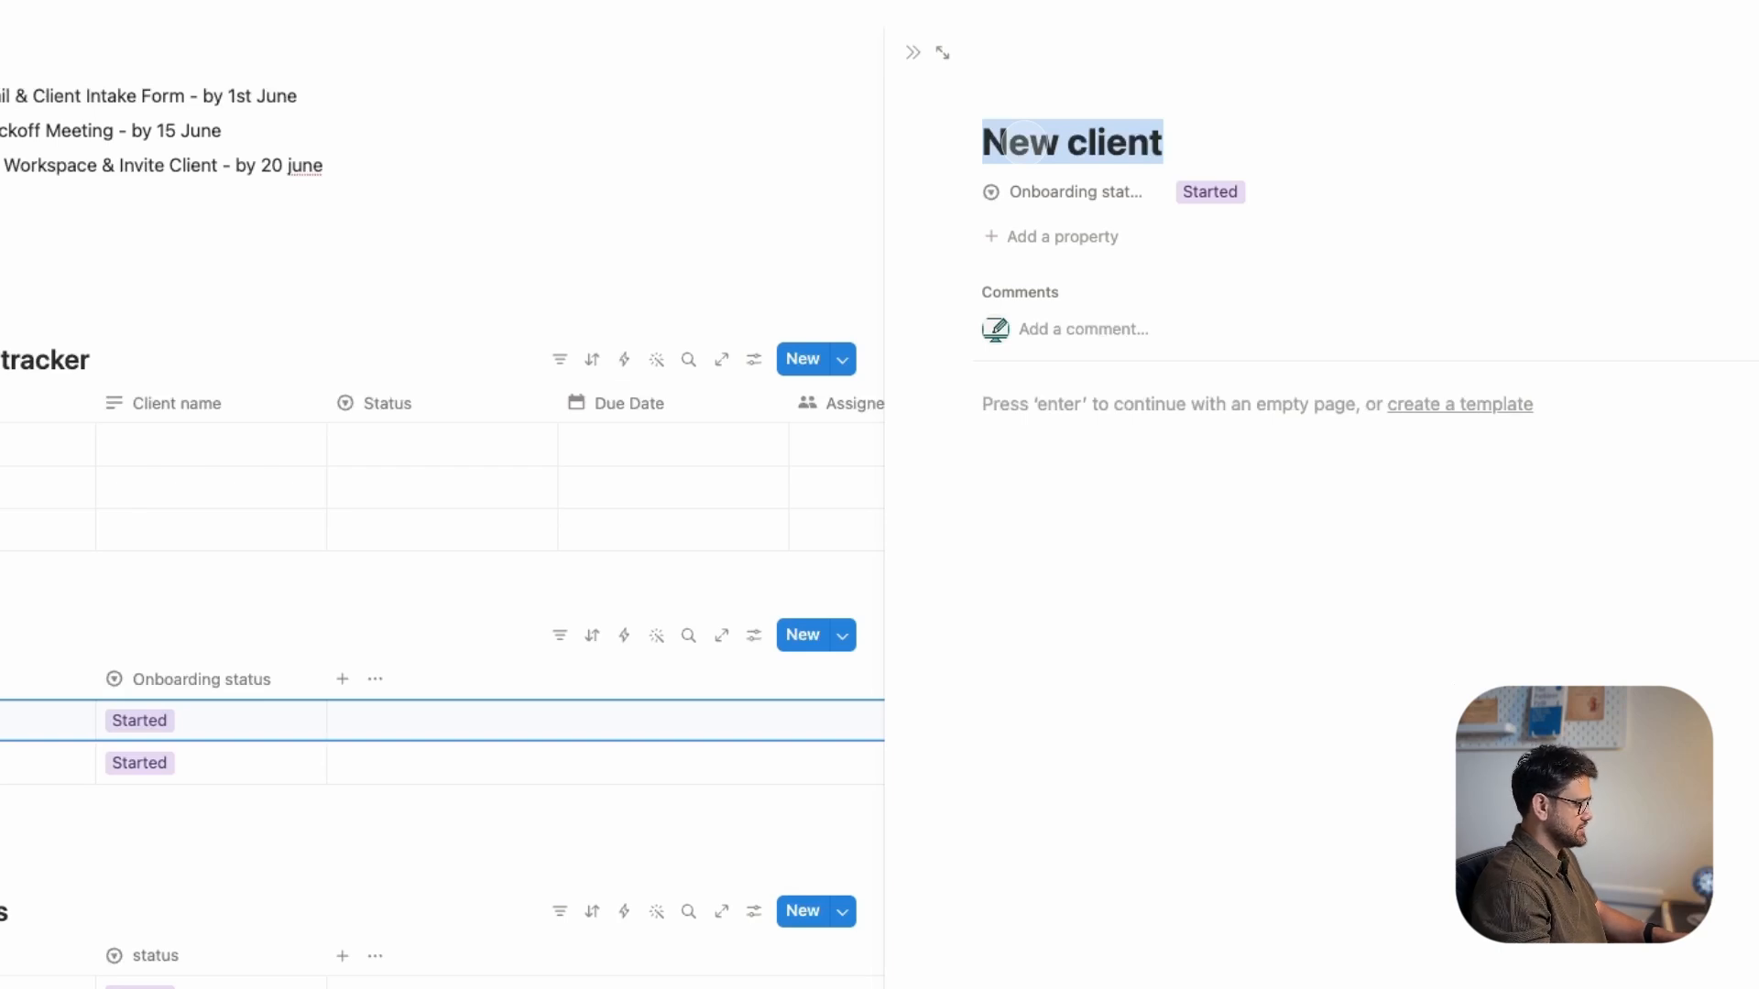
{"action": "type", "text": "Global tech"}
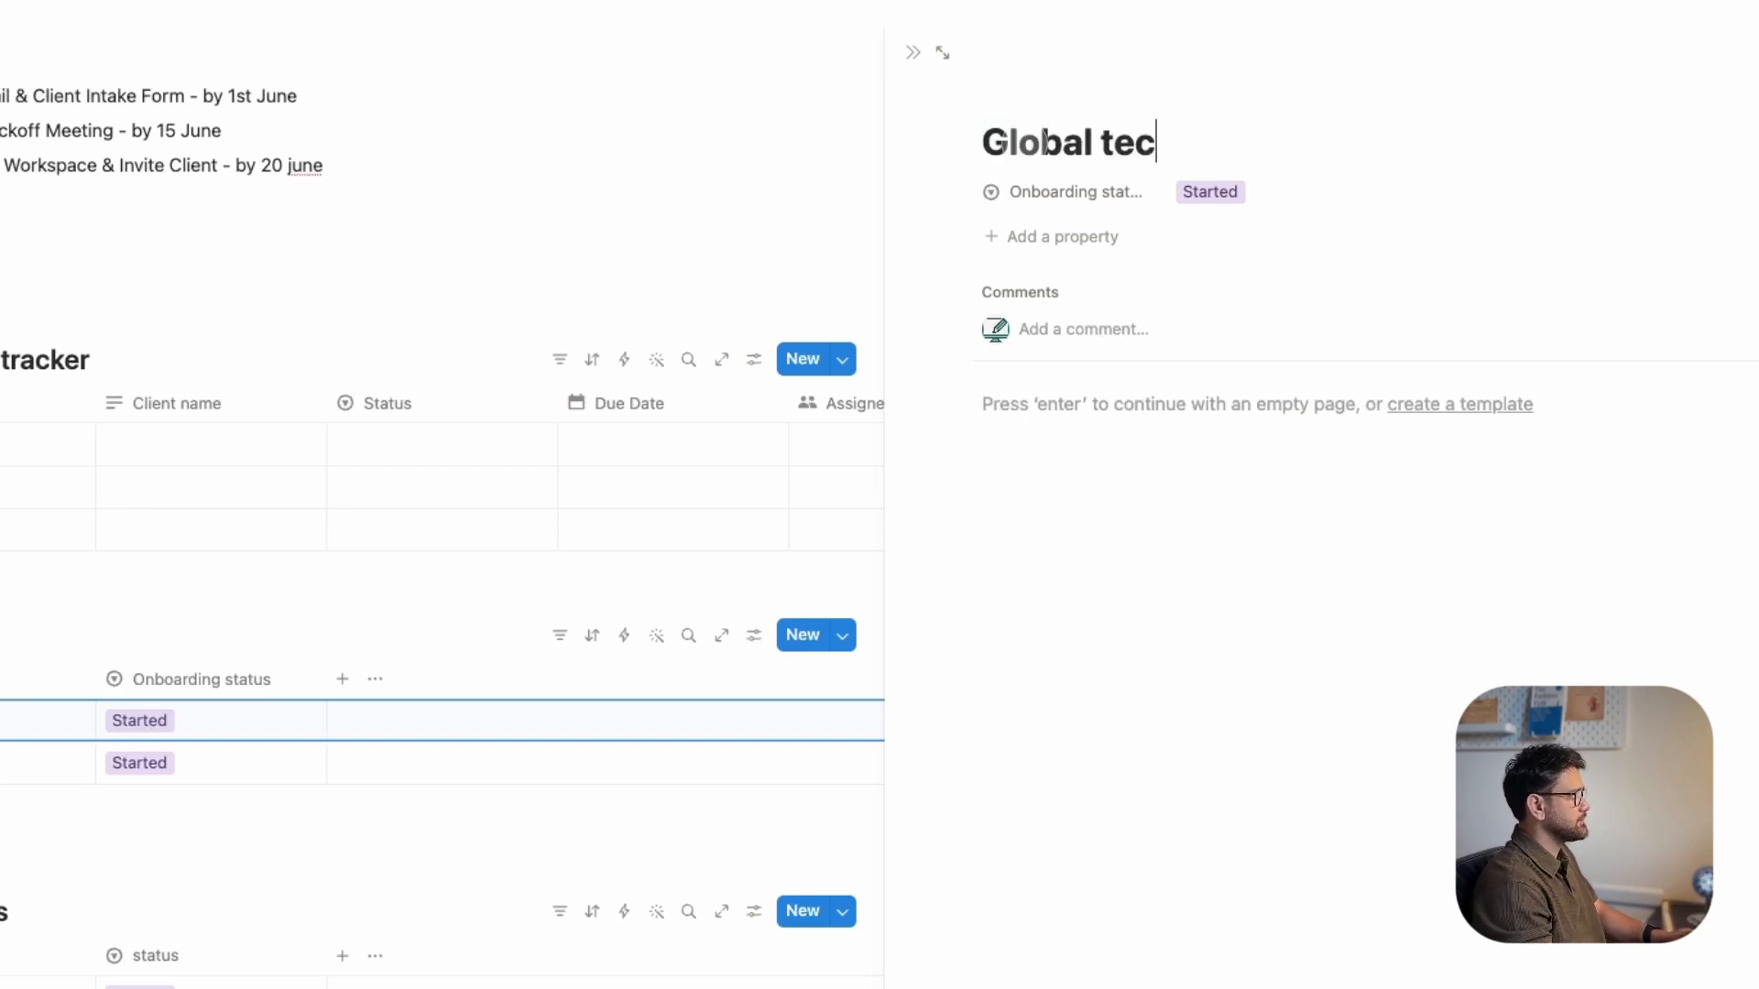
- Close the new client page and delete all the entries in the Client List
{"action": "key", "text": "Escape"}
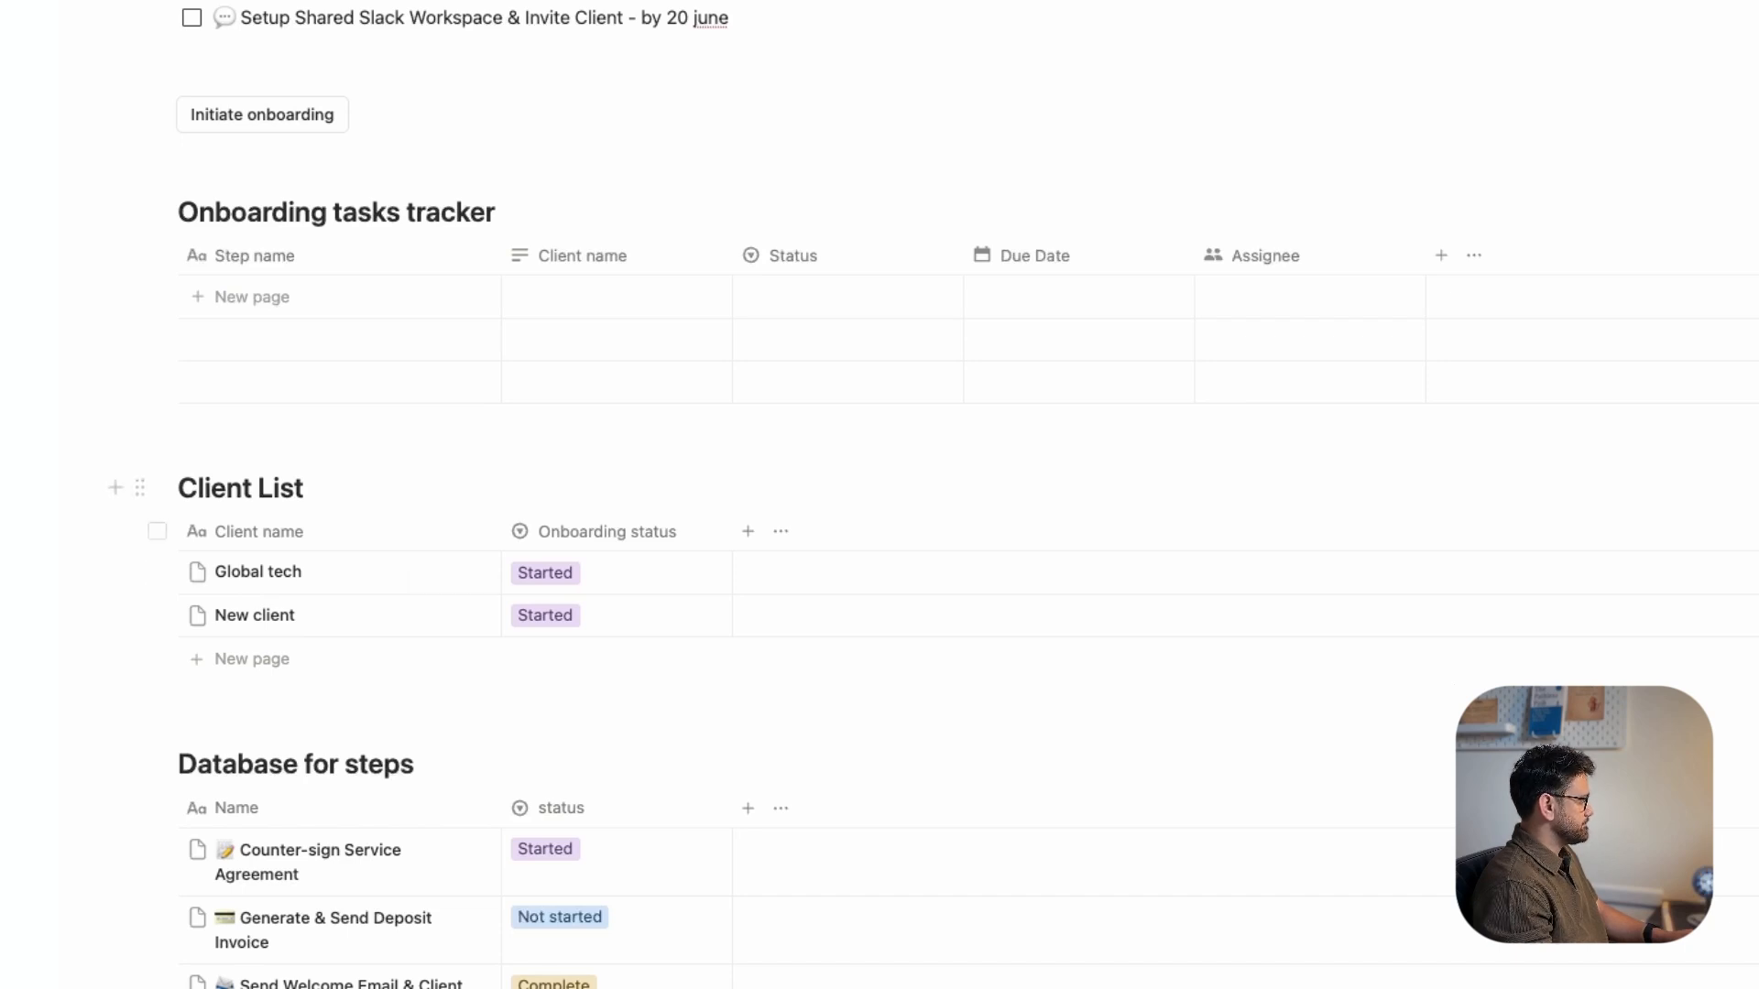
{"action": "left_click", "coordinate": [158, 531]}
{"action": "left_click", "coordinate": [327, 482]}
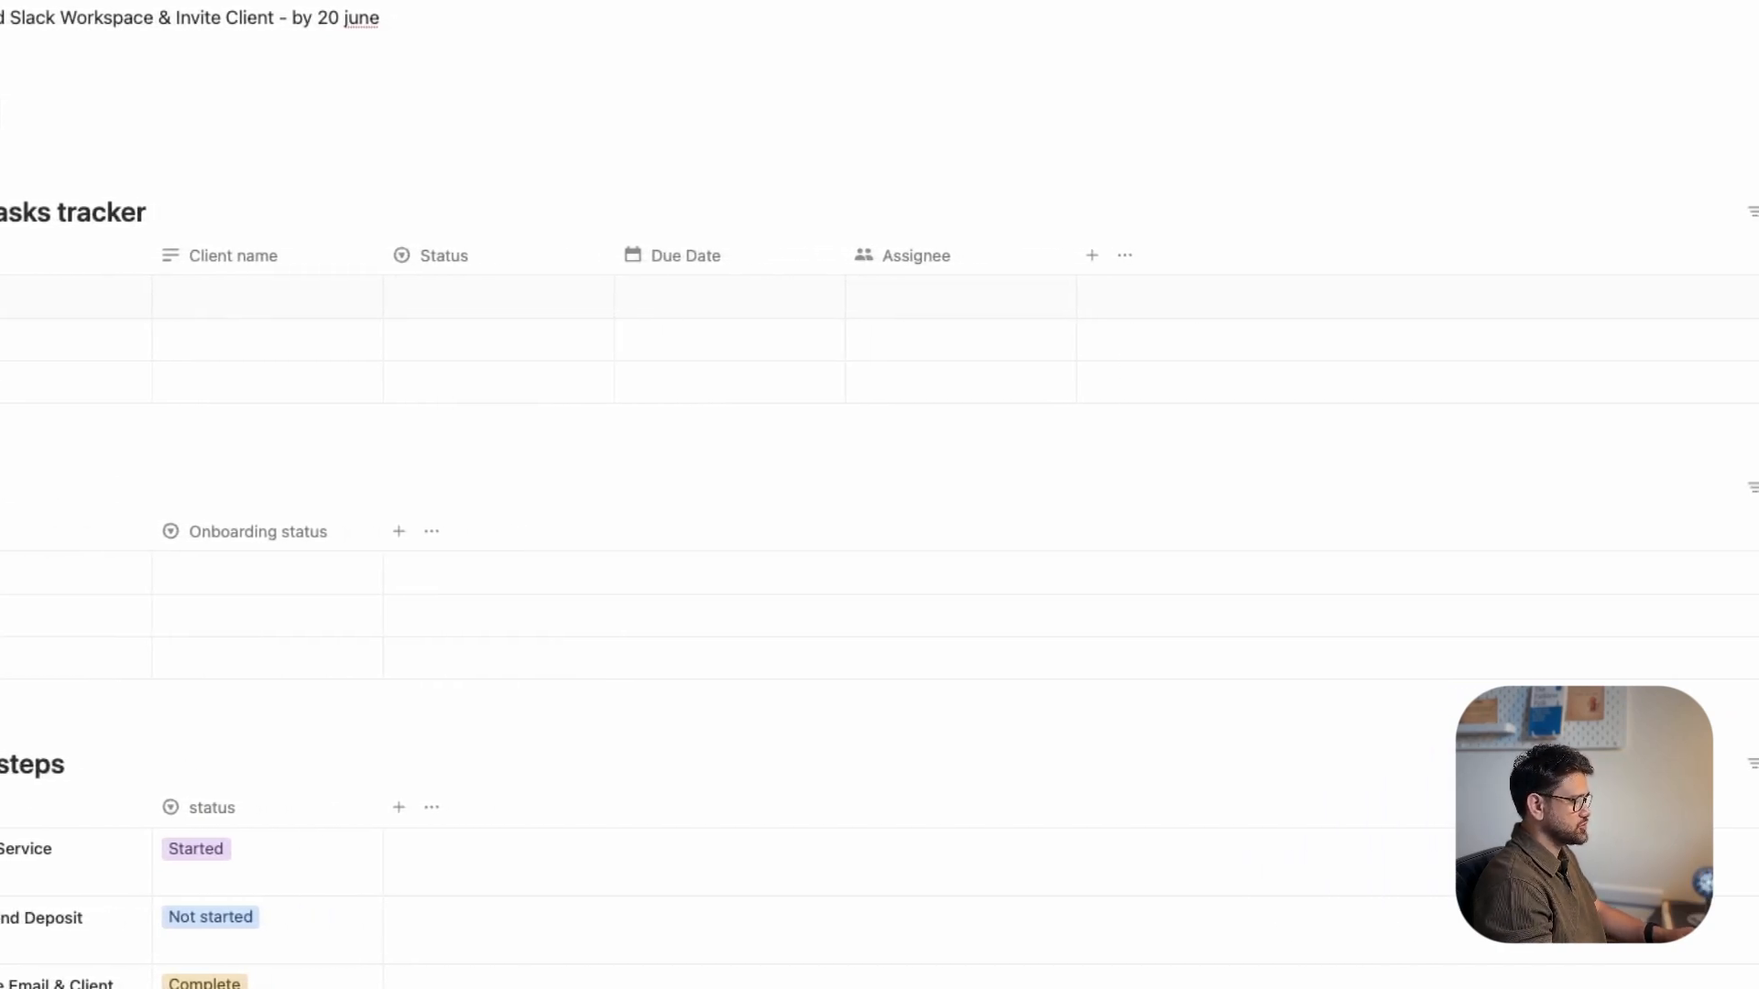
- Change the Client name property in Onboarding tasks tracker to a two-way relation with the Client List
{"action": "left_click", "coordinate": [233, 256]}
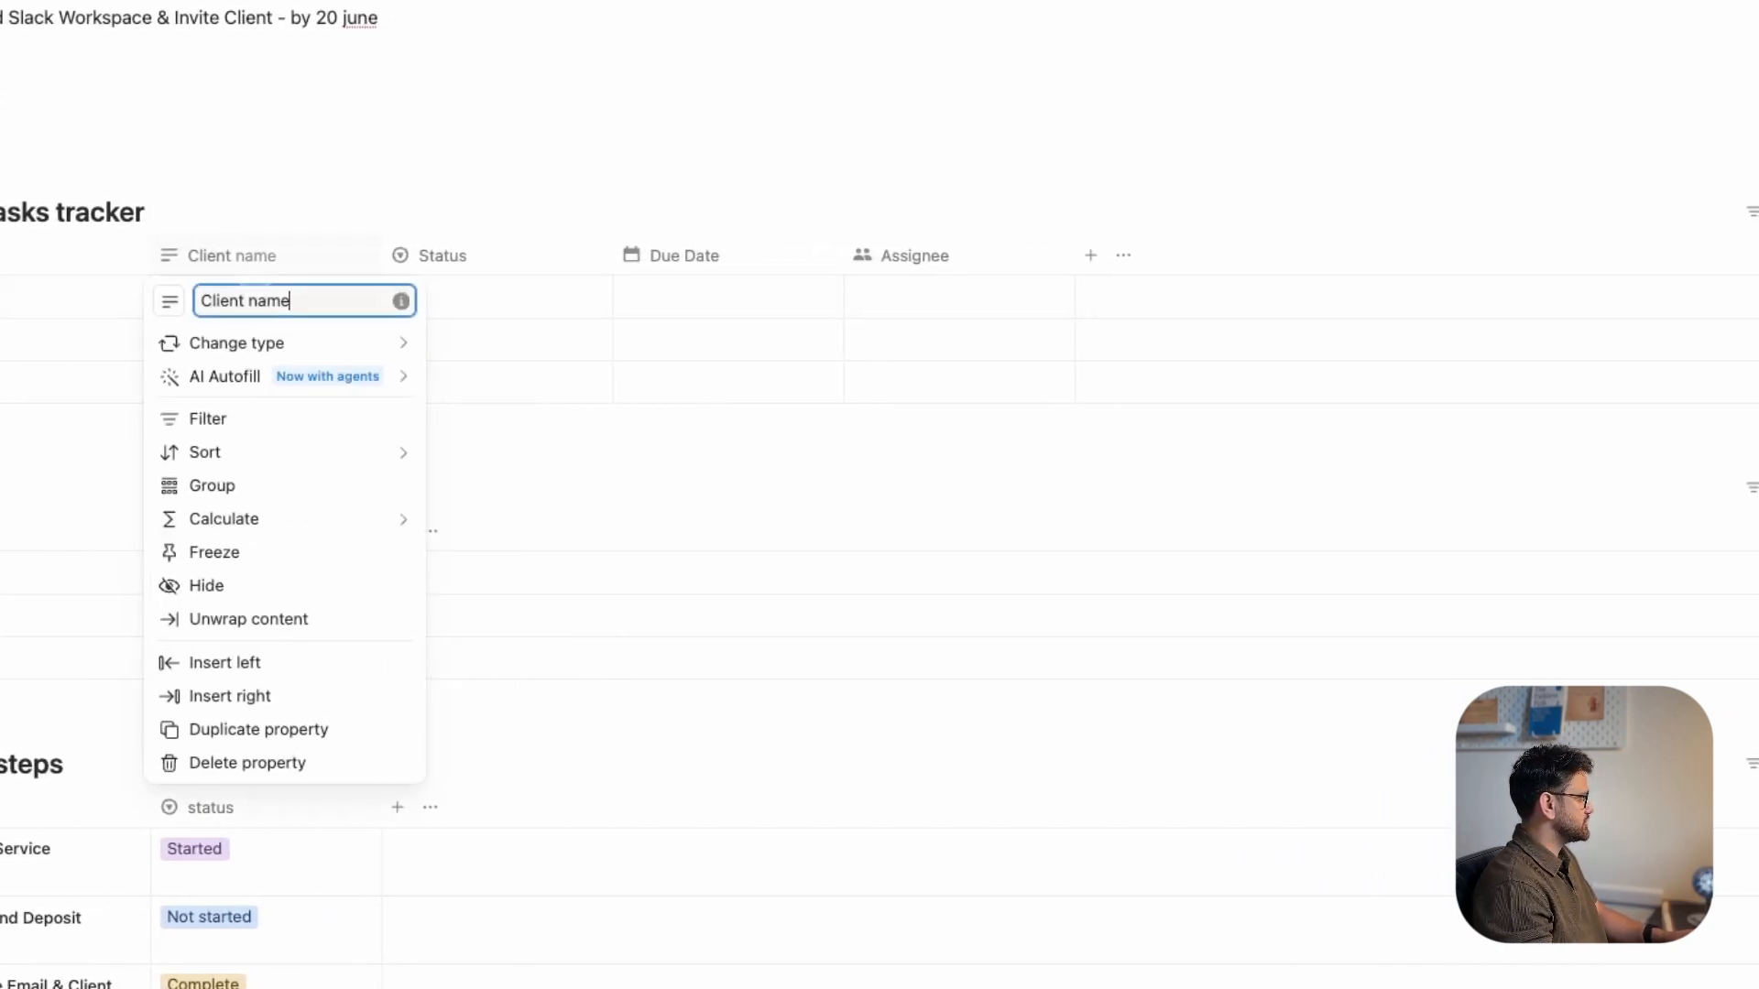
{"action": "mouse_move", "coordinate": [237, 344]}
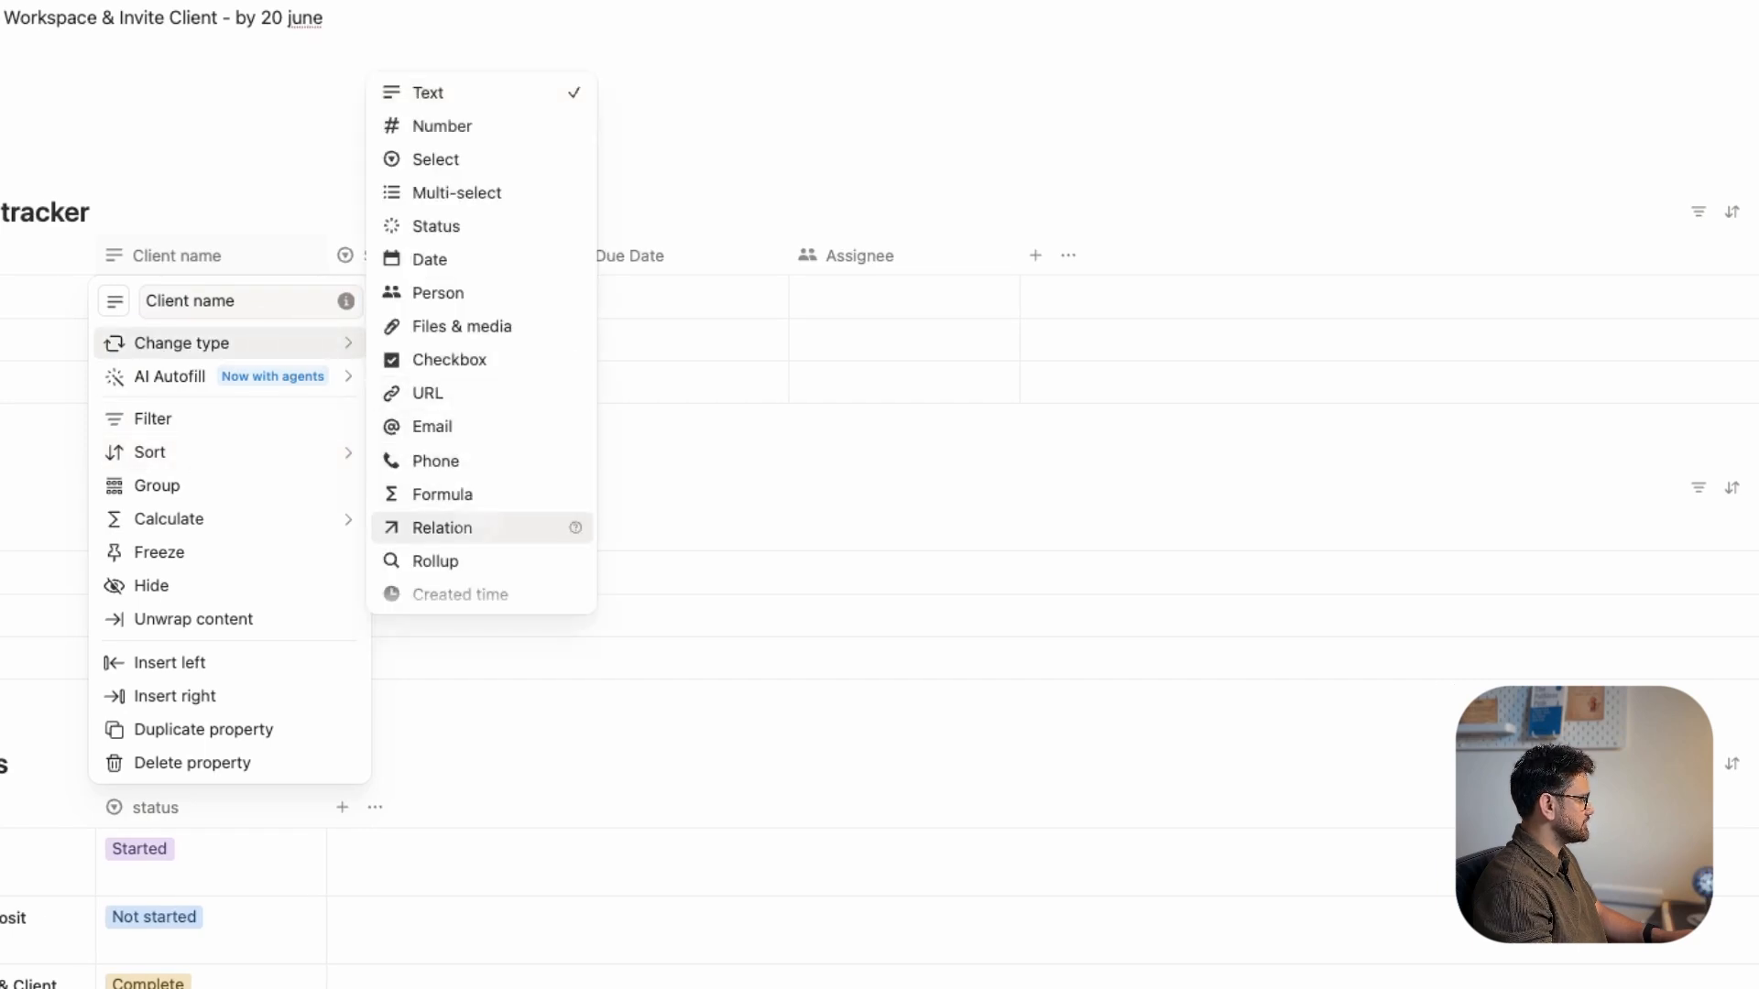
{"action": "left_click", "coordinate": [458, 528]}
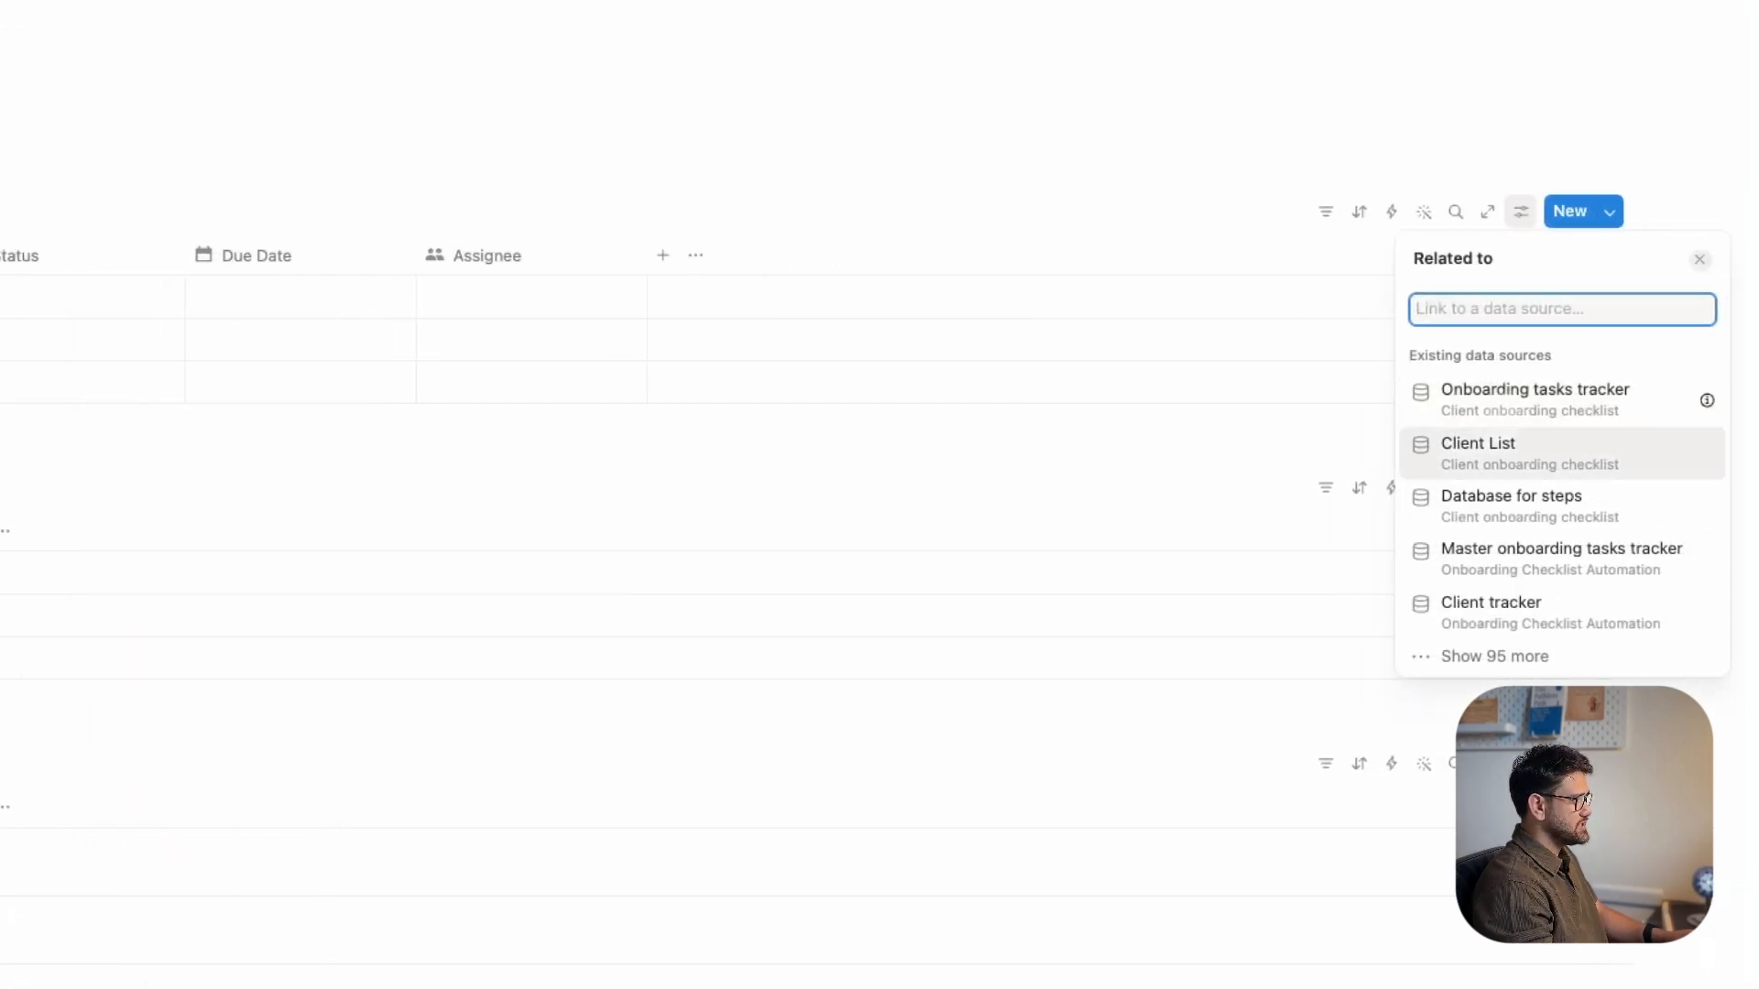
{"action": "left_click", "coordinate": [1557, 452]}
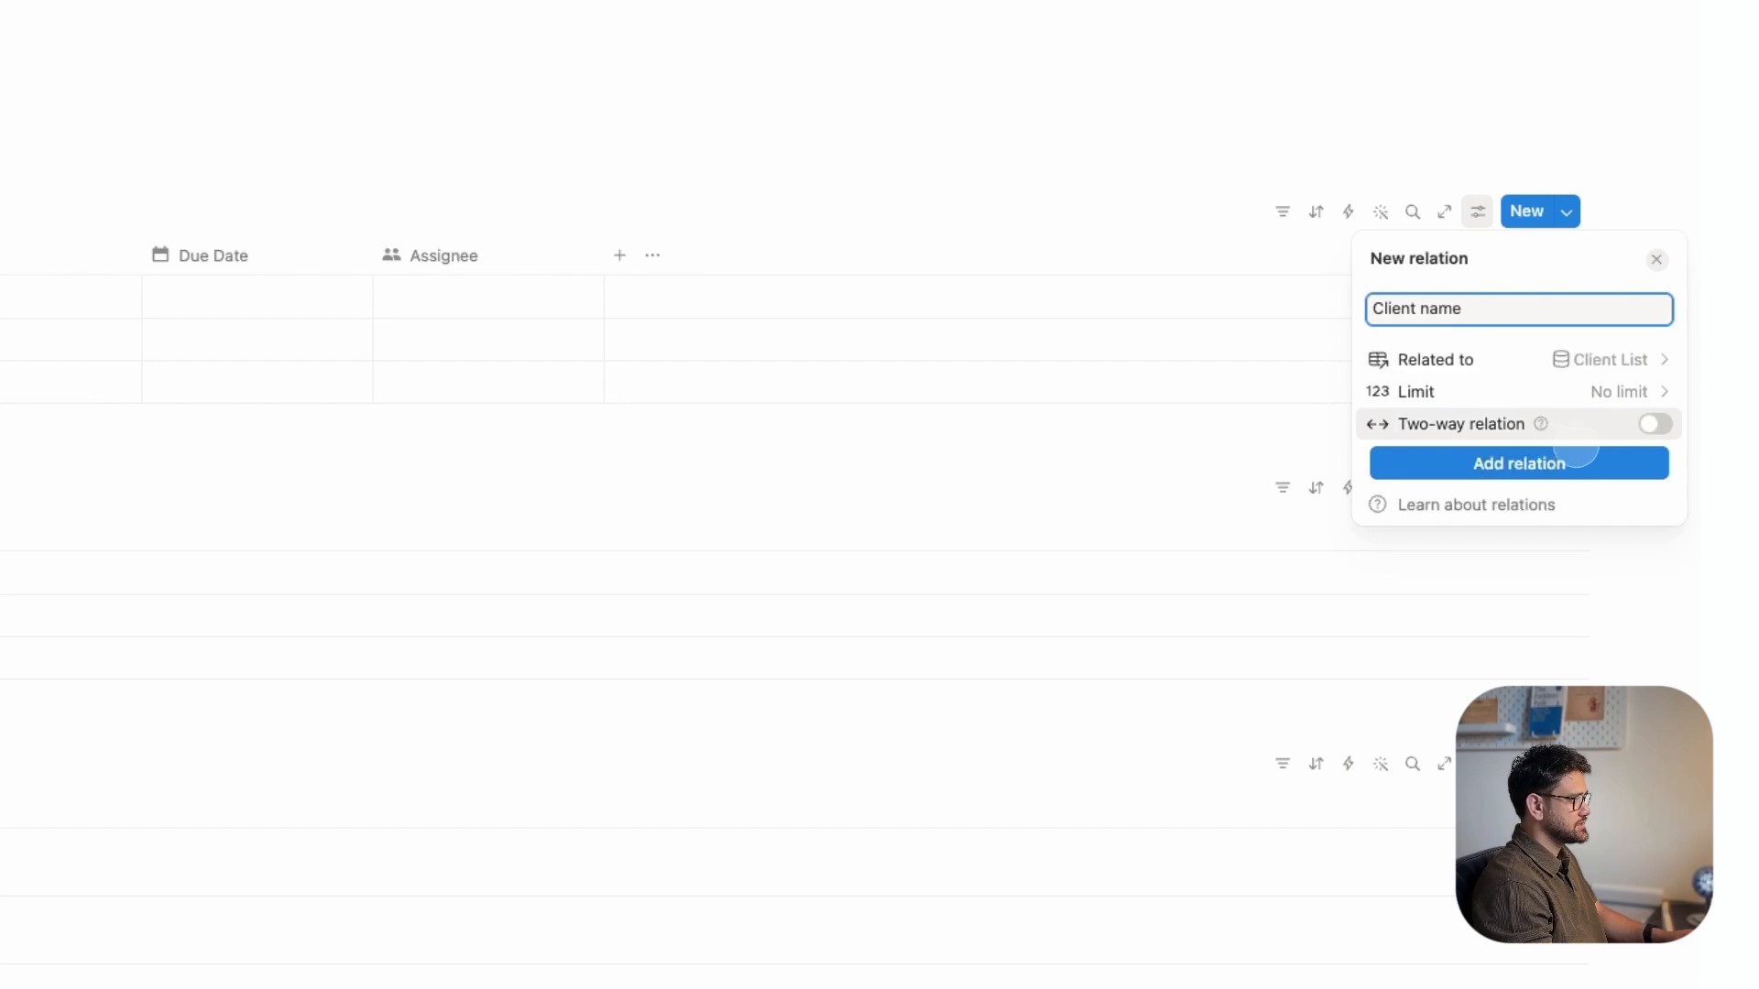
{"action": "left_click", "coordinate": [1654, 425]}
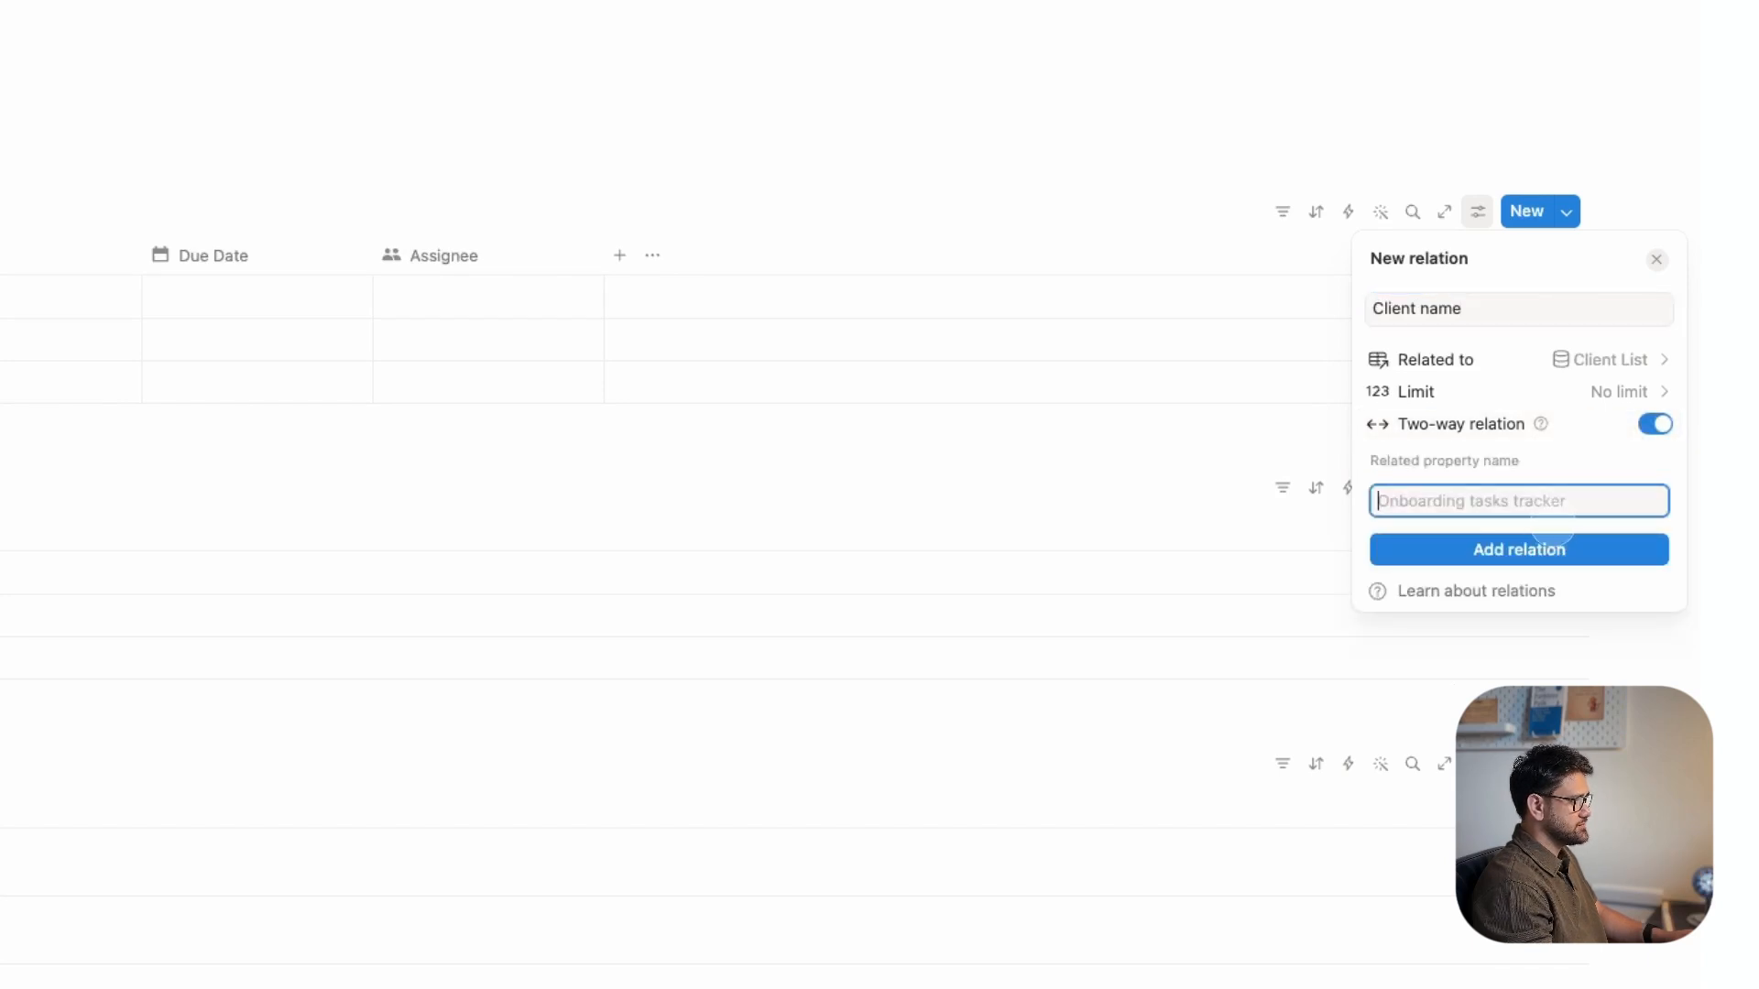
{"action": "left_click", "coordinate": [1546, 550]}
{"action": "key", "text": "Escape"}
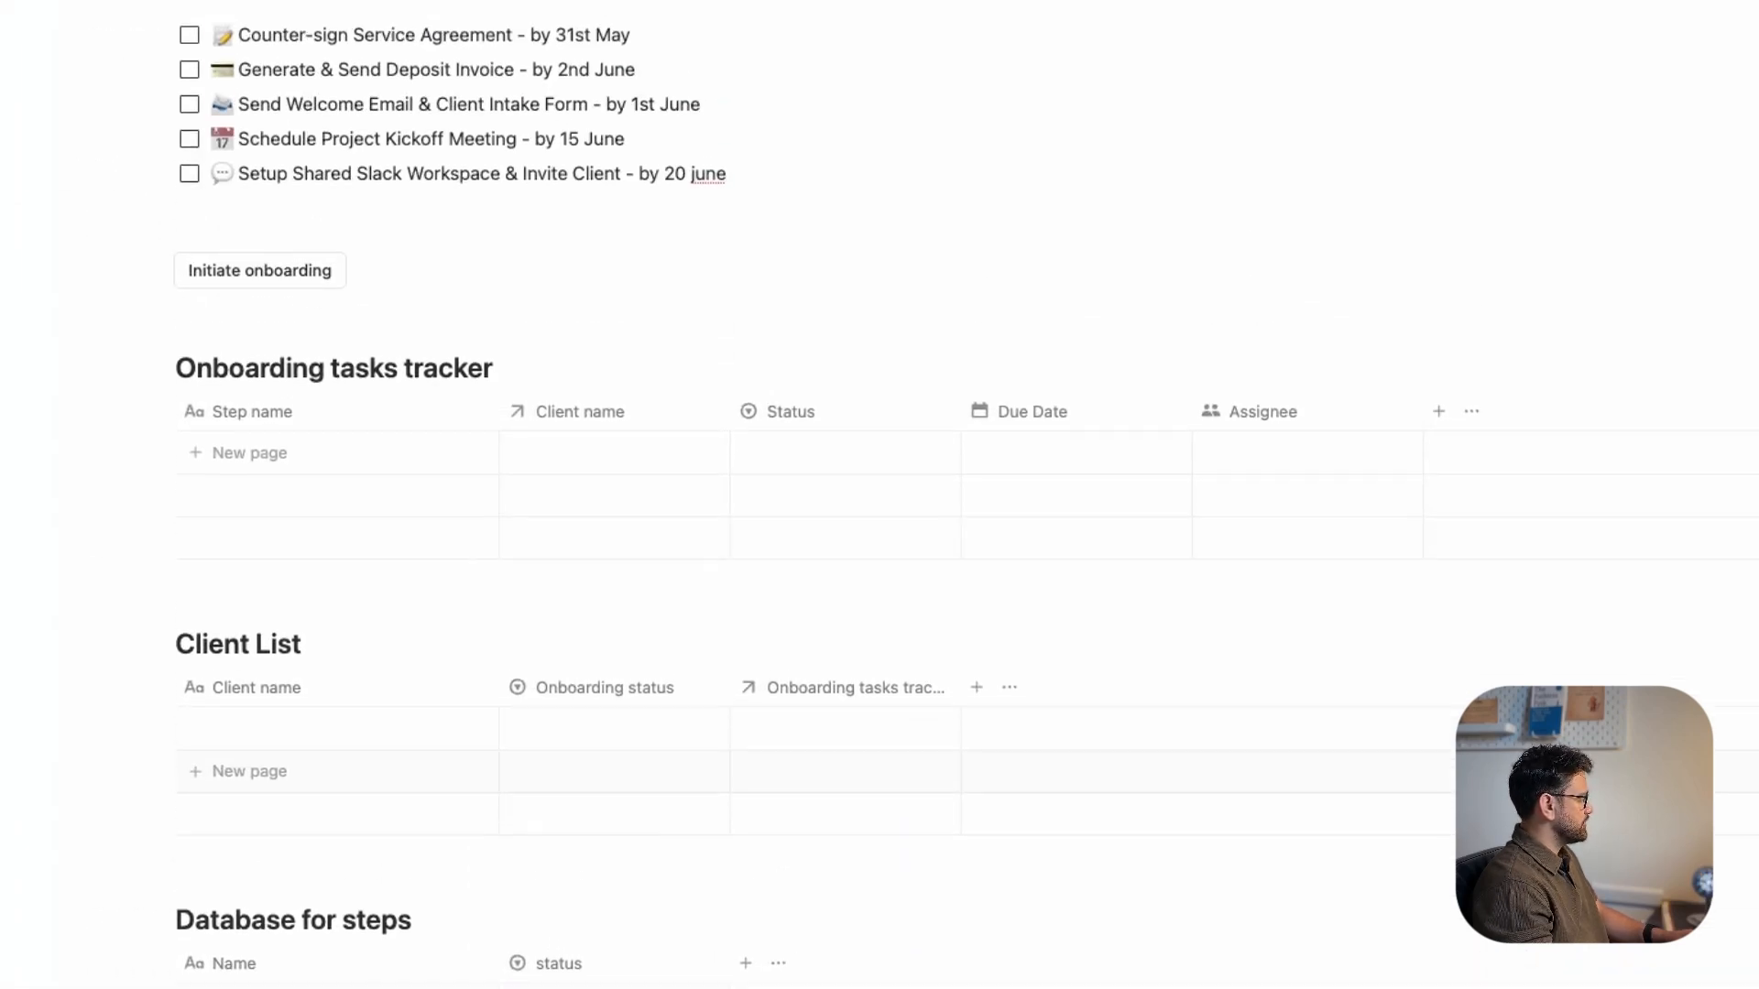
- Replace the open-page action of the Initiate onboarding button with one that adds a page to Onboarding tasks tracker
{"action": "left_click", "coordinate": [364, 287]}
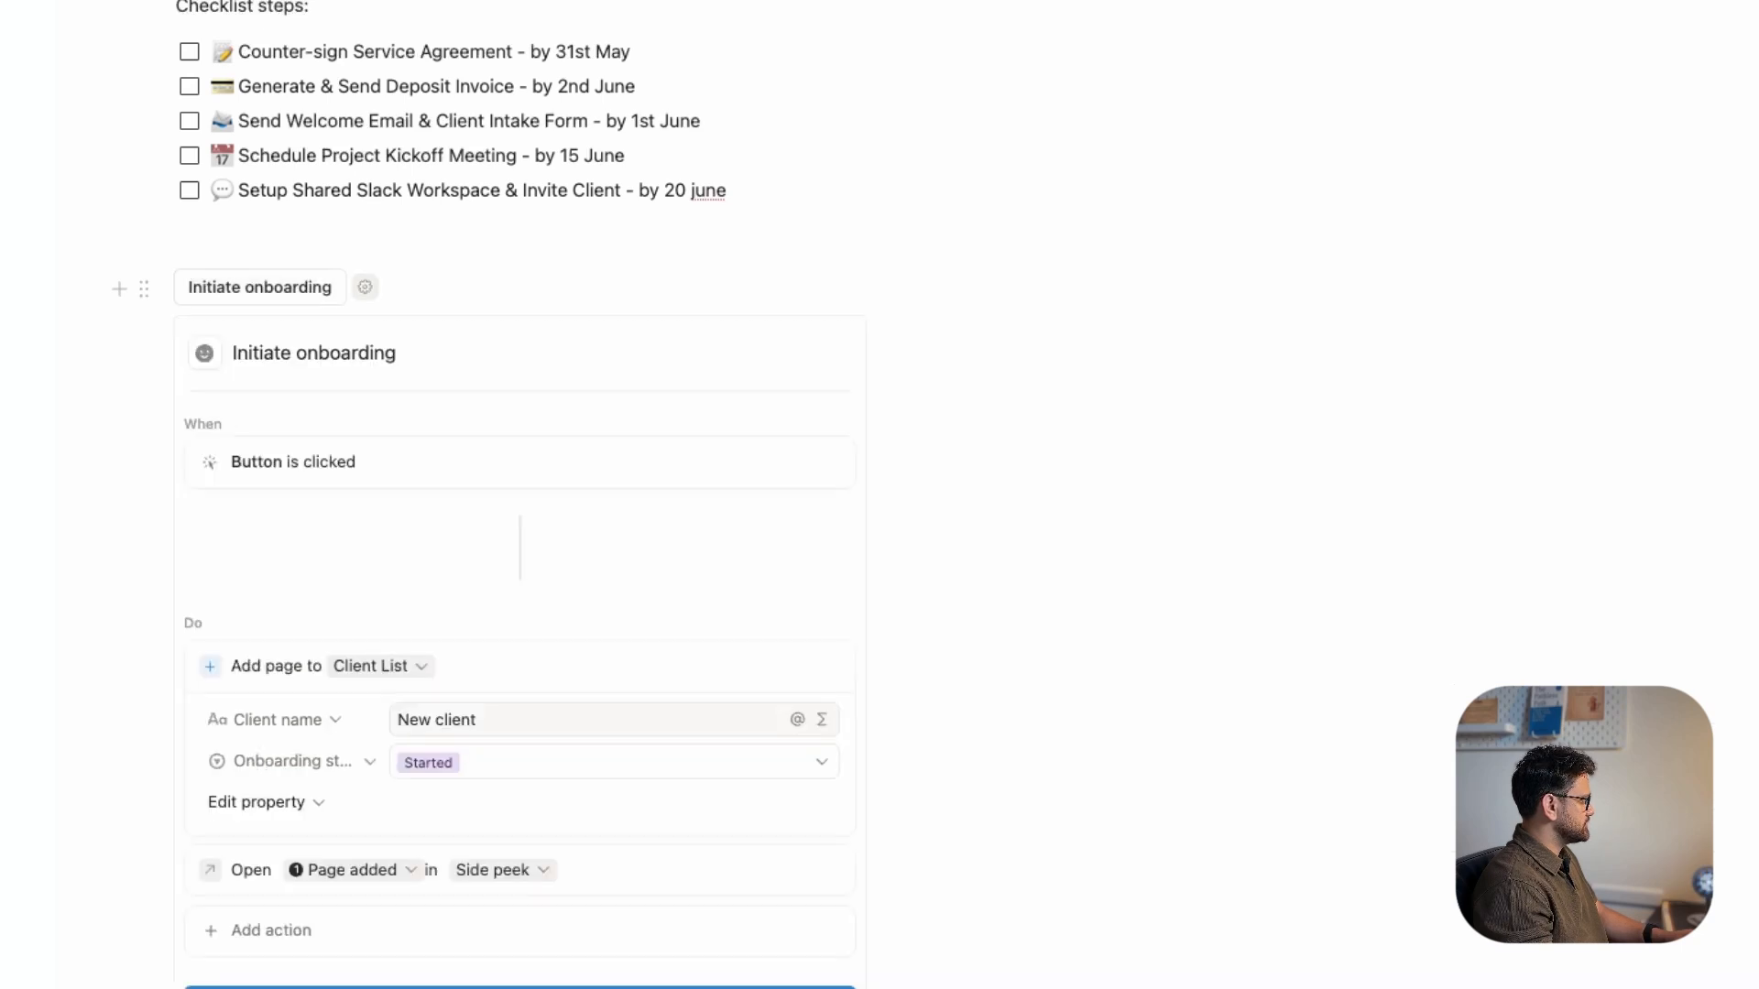
{"action": "scroll", "coordinate": [275, 577], "scroll_direction": "down", "scroll_amount": 1}
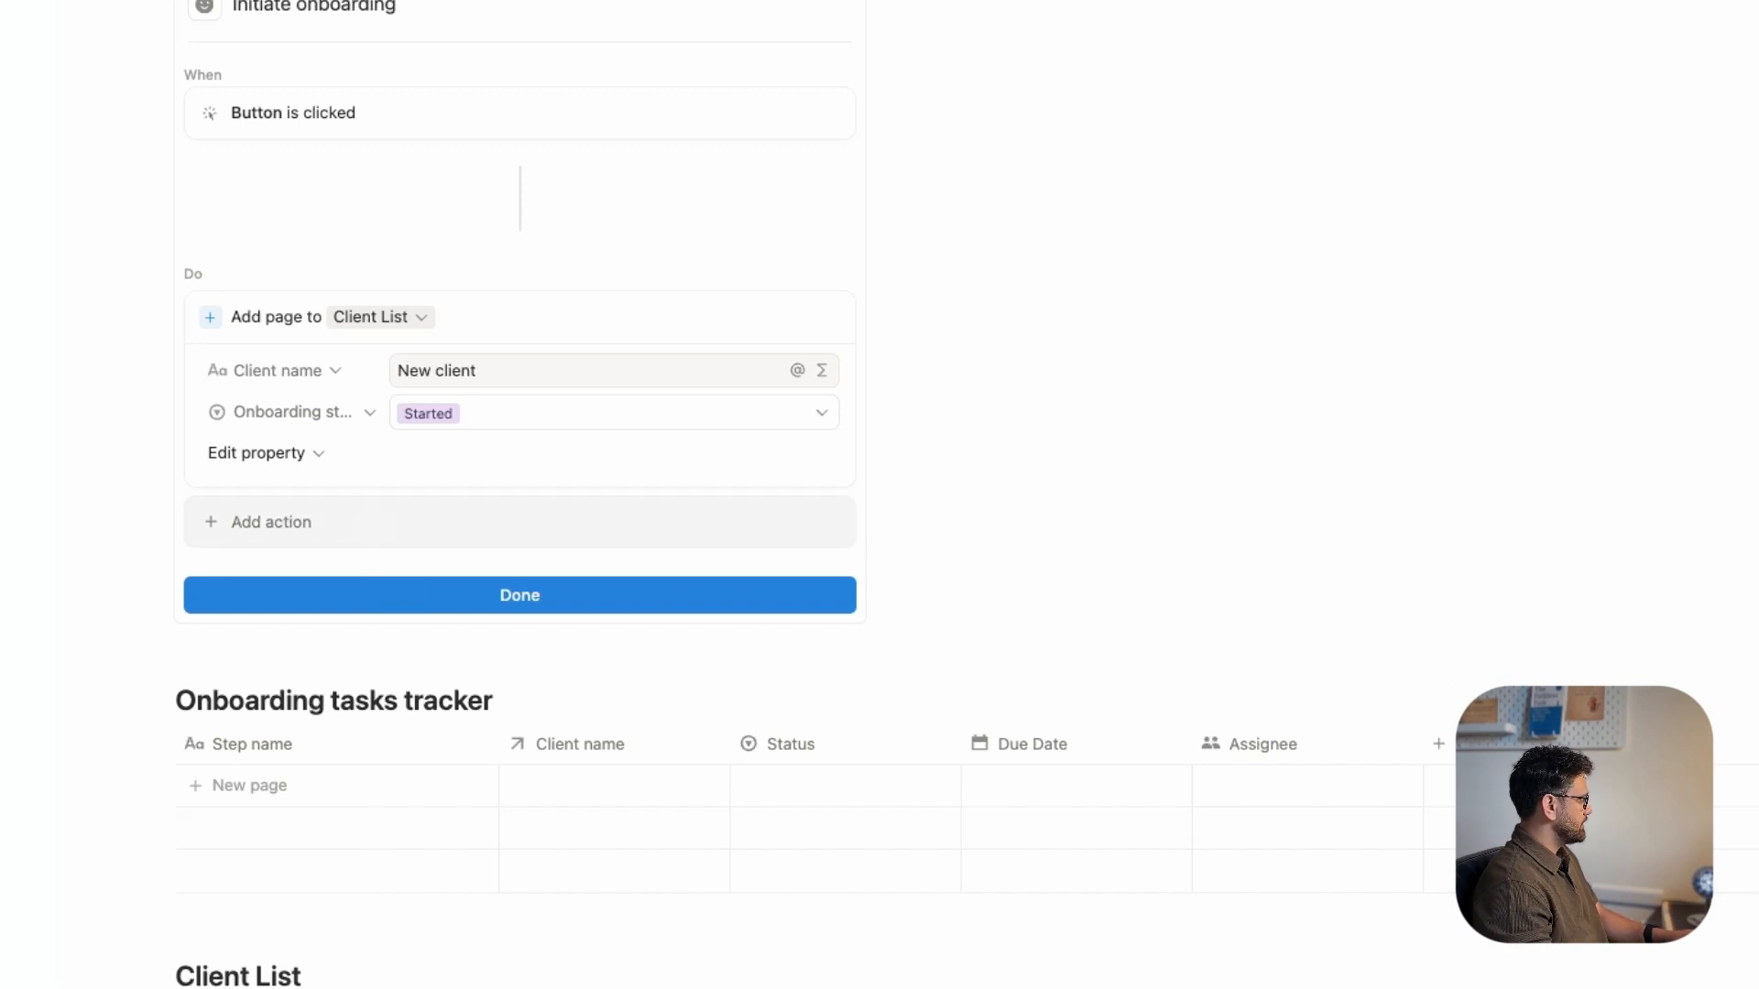
{"action": "left_click", "coordinate": [271, 522]}
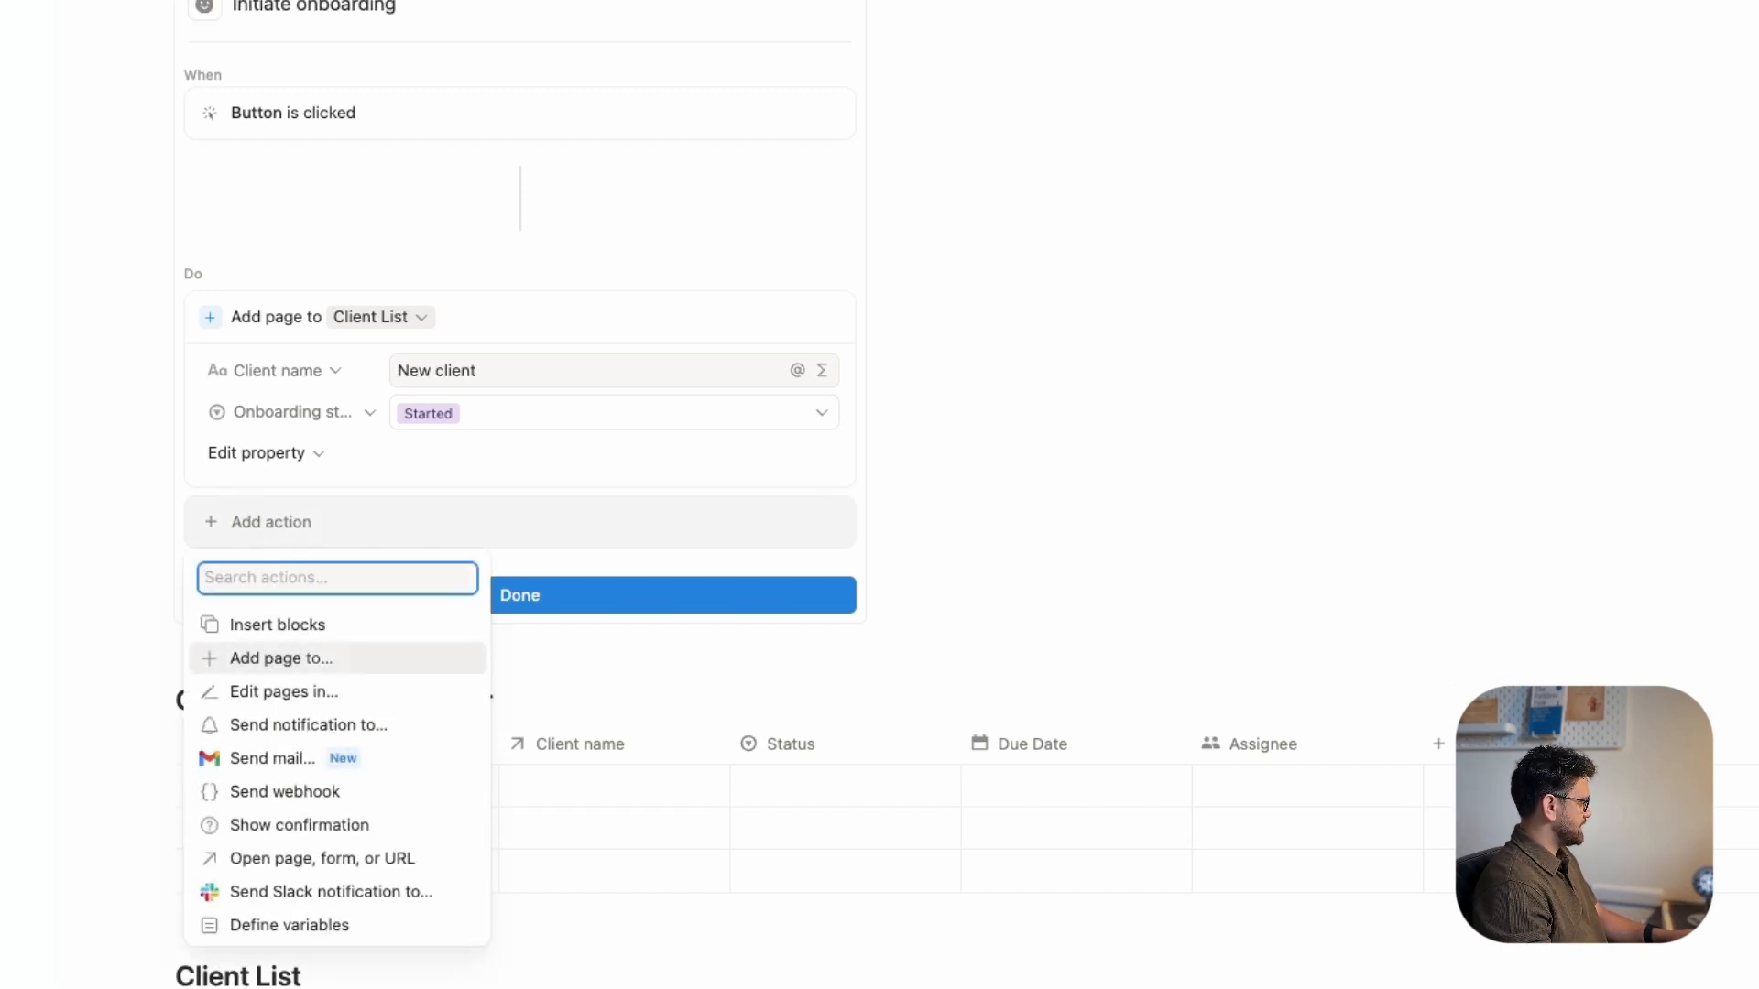
{"action": "left_click", "coordinate": [293, 658]}
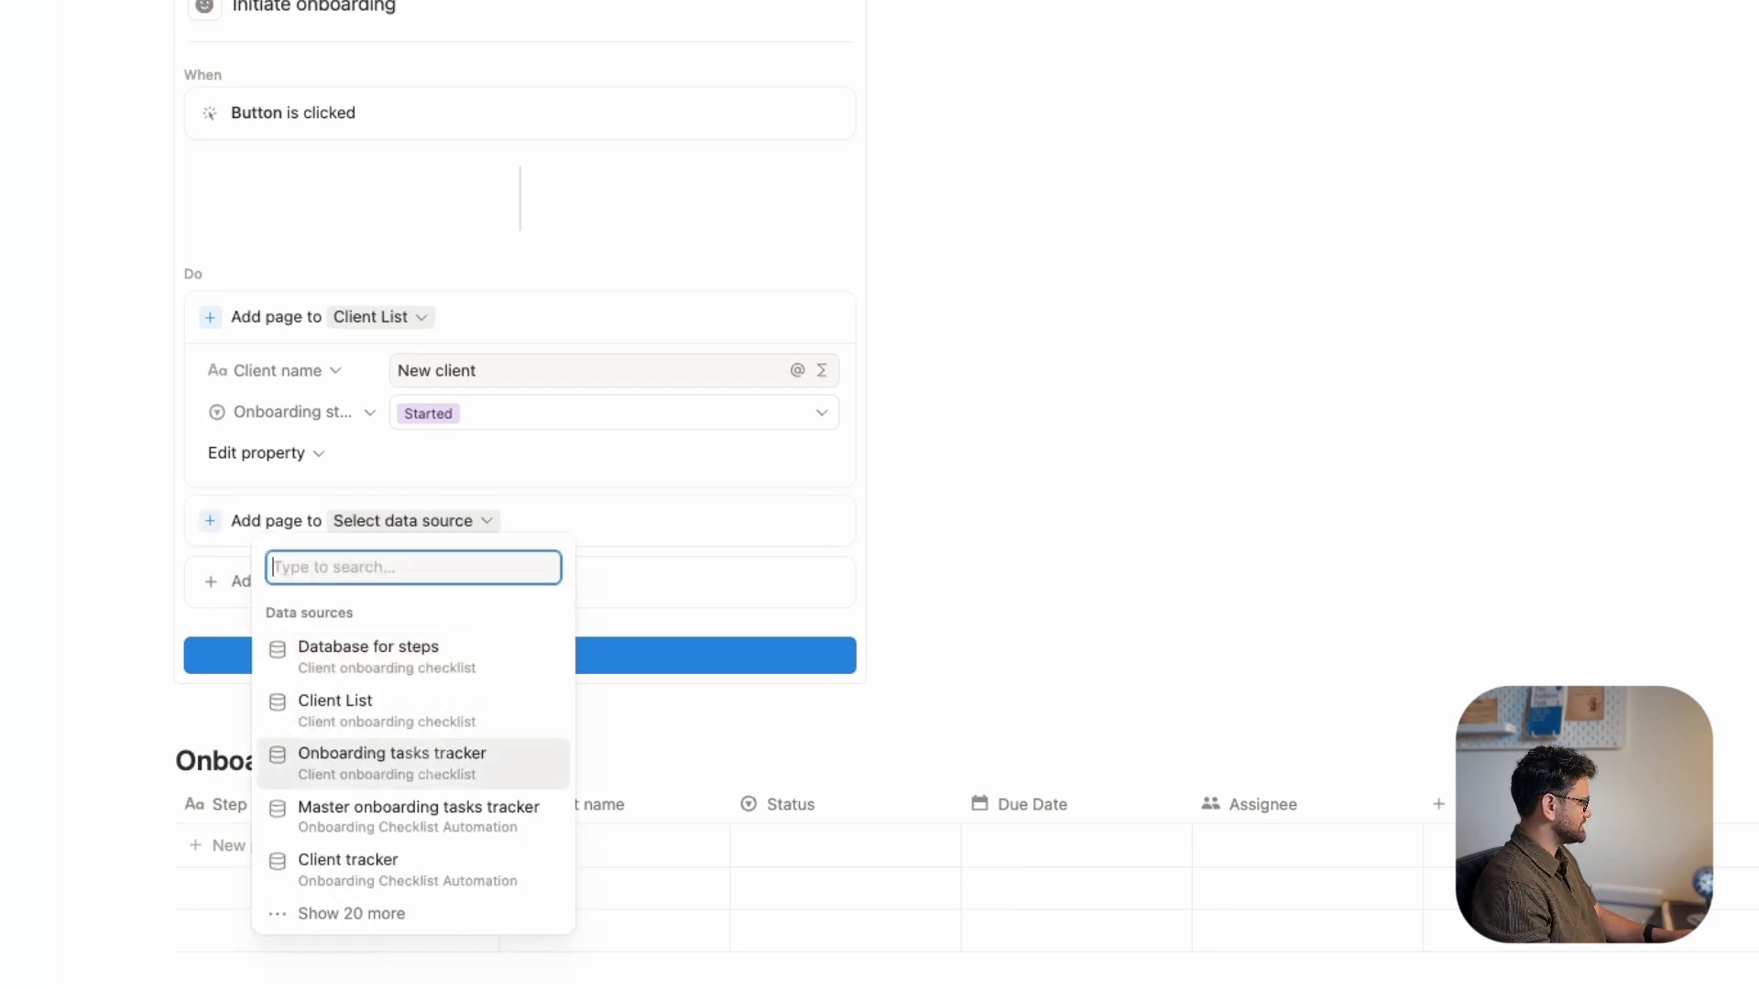
{"action": "left_click", "coordinate": [440, 760]}
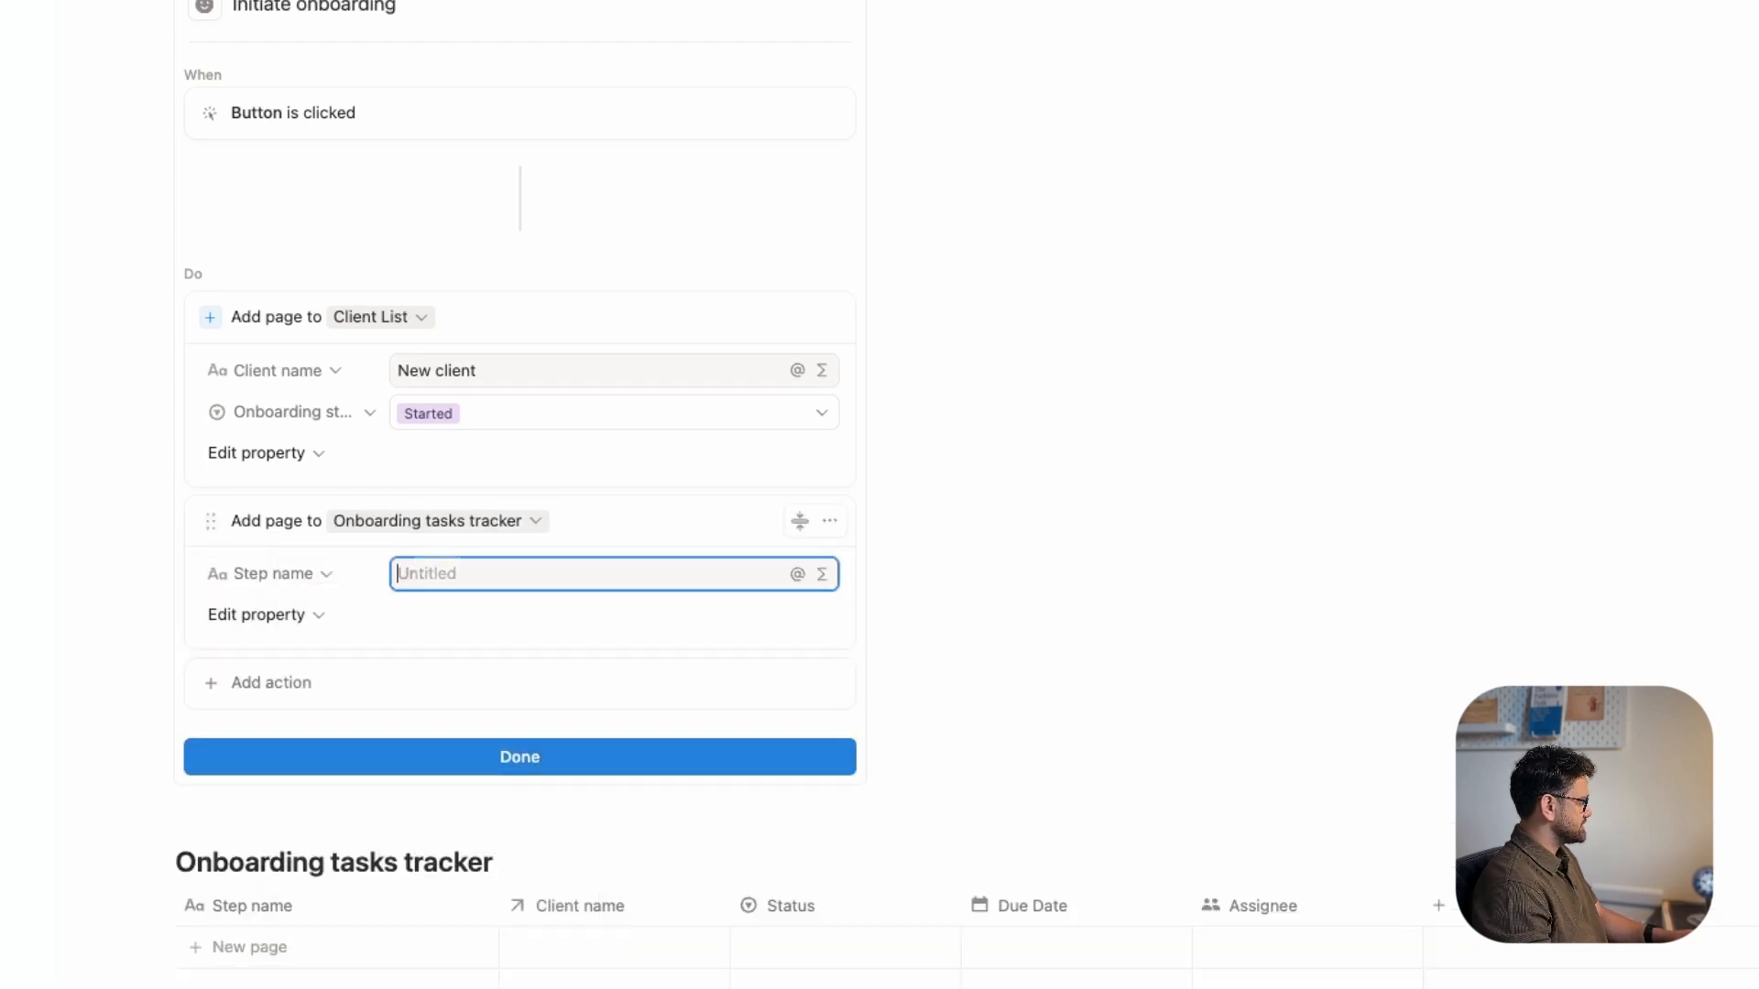
- Set the new action's Step name to a mention of the "Counter-sign Service Agreement" page from Database for steps
{"action": "scroll", "coordinate": [811, 503], "scroll_direction": "down", "scroll_amount": 10}
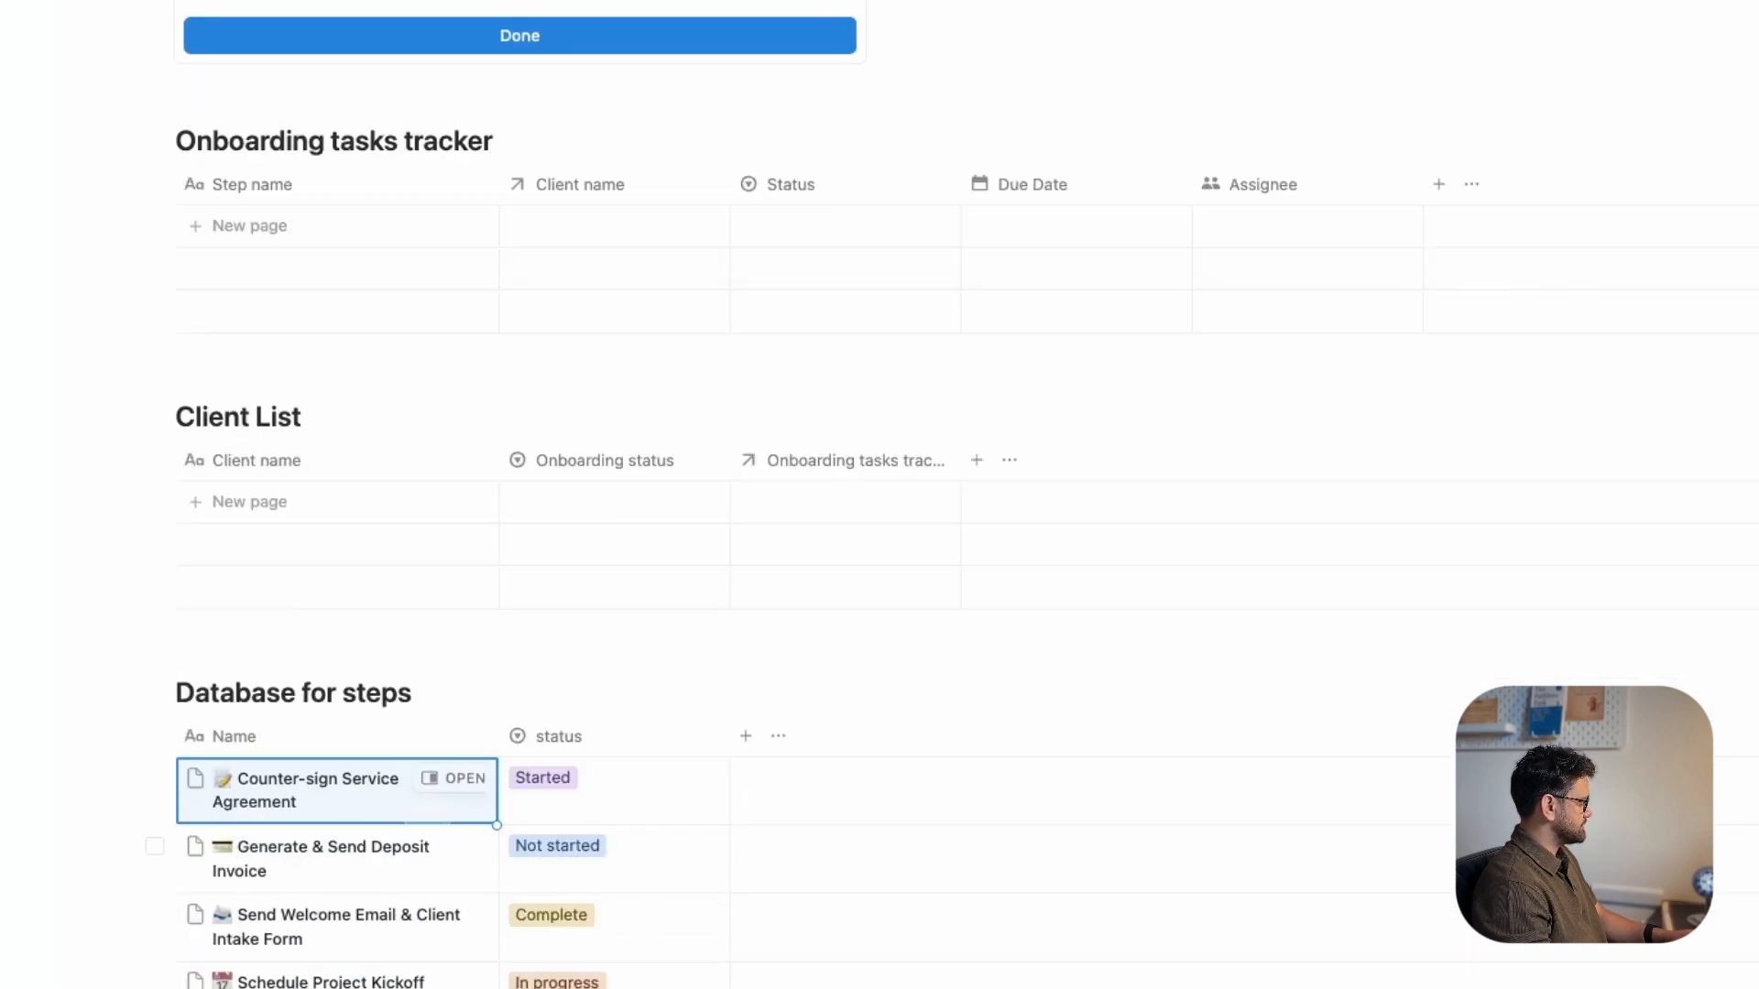
{"action": "triple_click", "coordinate": [291, 779]}
{"action": "key", "text": "super+c"}
{"action": "left_click", "coordinate": [291, 779]}
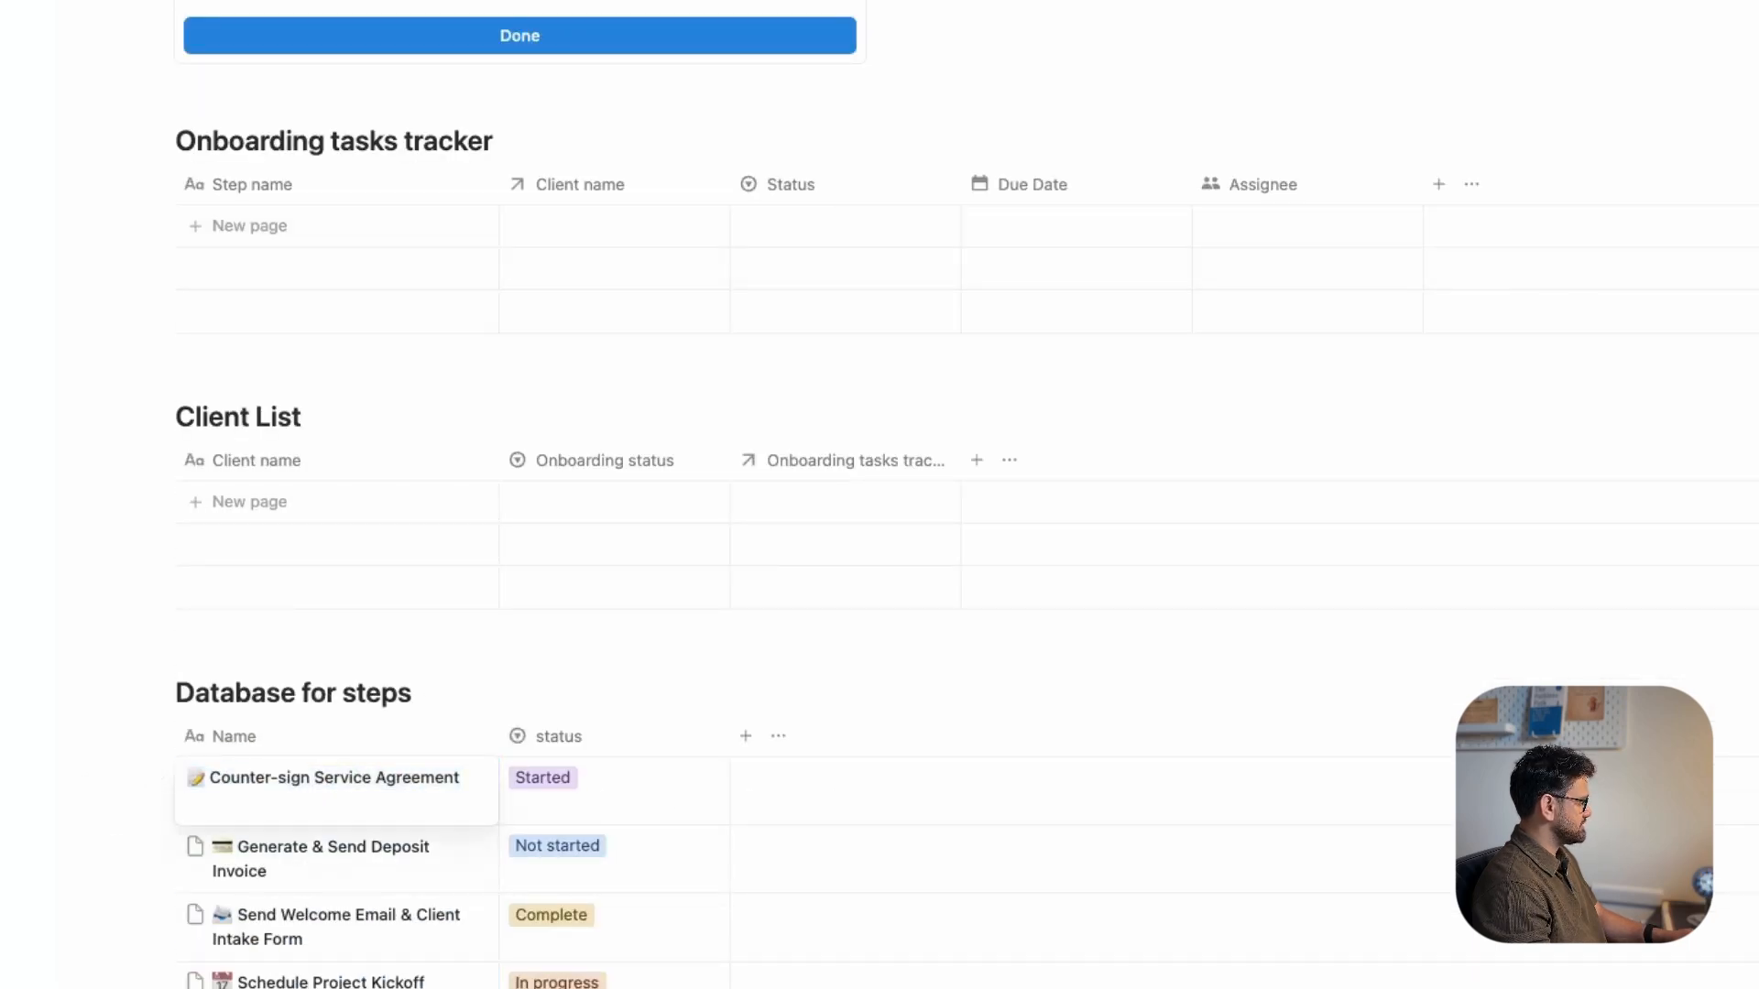
{"action": "key", "text": "Escape"}
{"action": "scroll", "coordinate": [550, 412], "scroll_direction": "up", "scroll_amount": 6}
{"action": "left_click", "coordinate": [550, 350]}
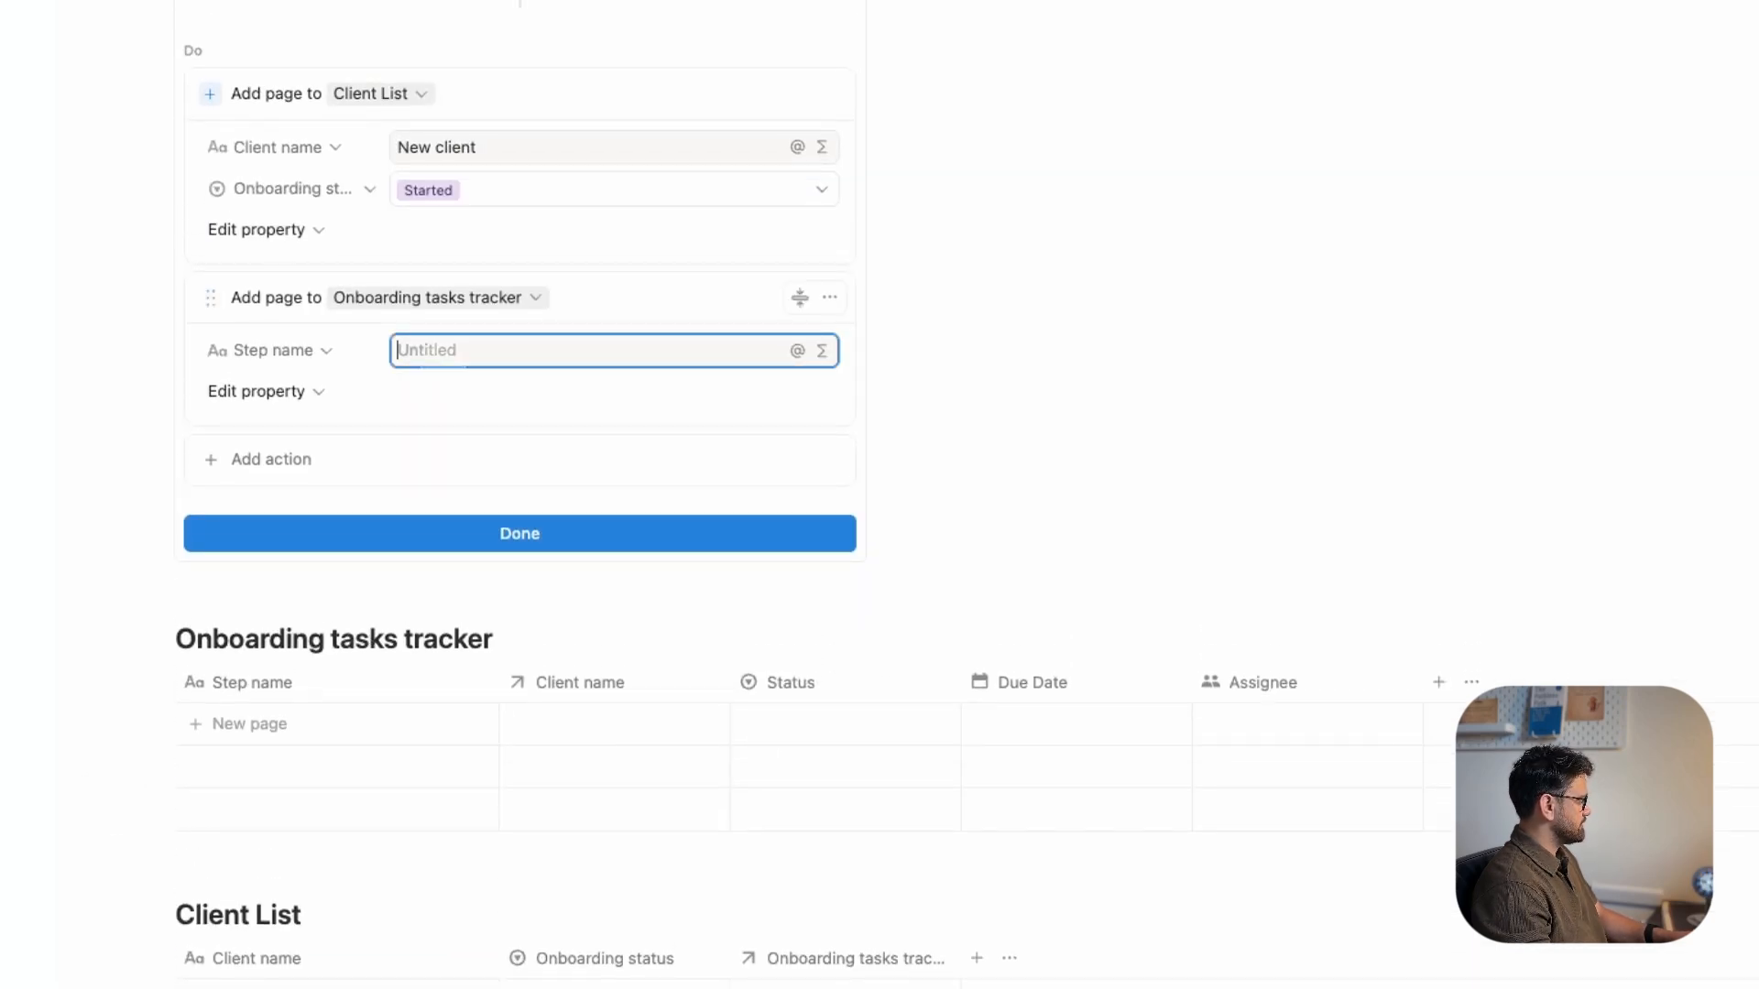
{"action": "type", "text": "@"}
{"action": "key", "text": "super+v"}
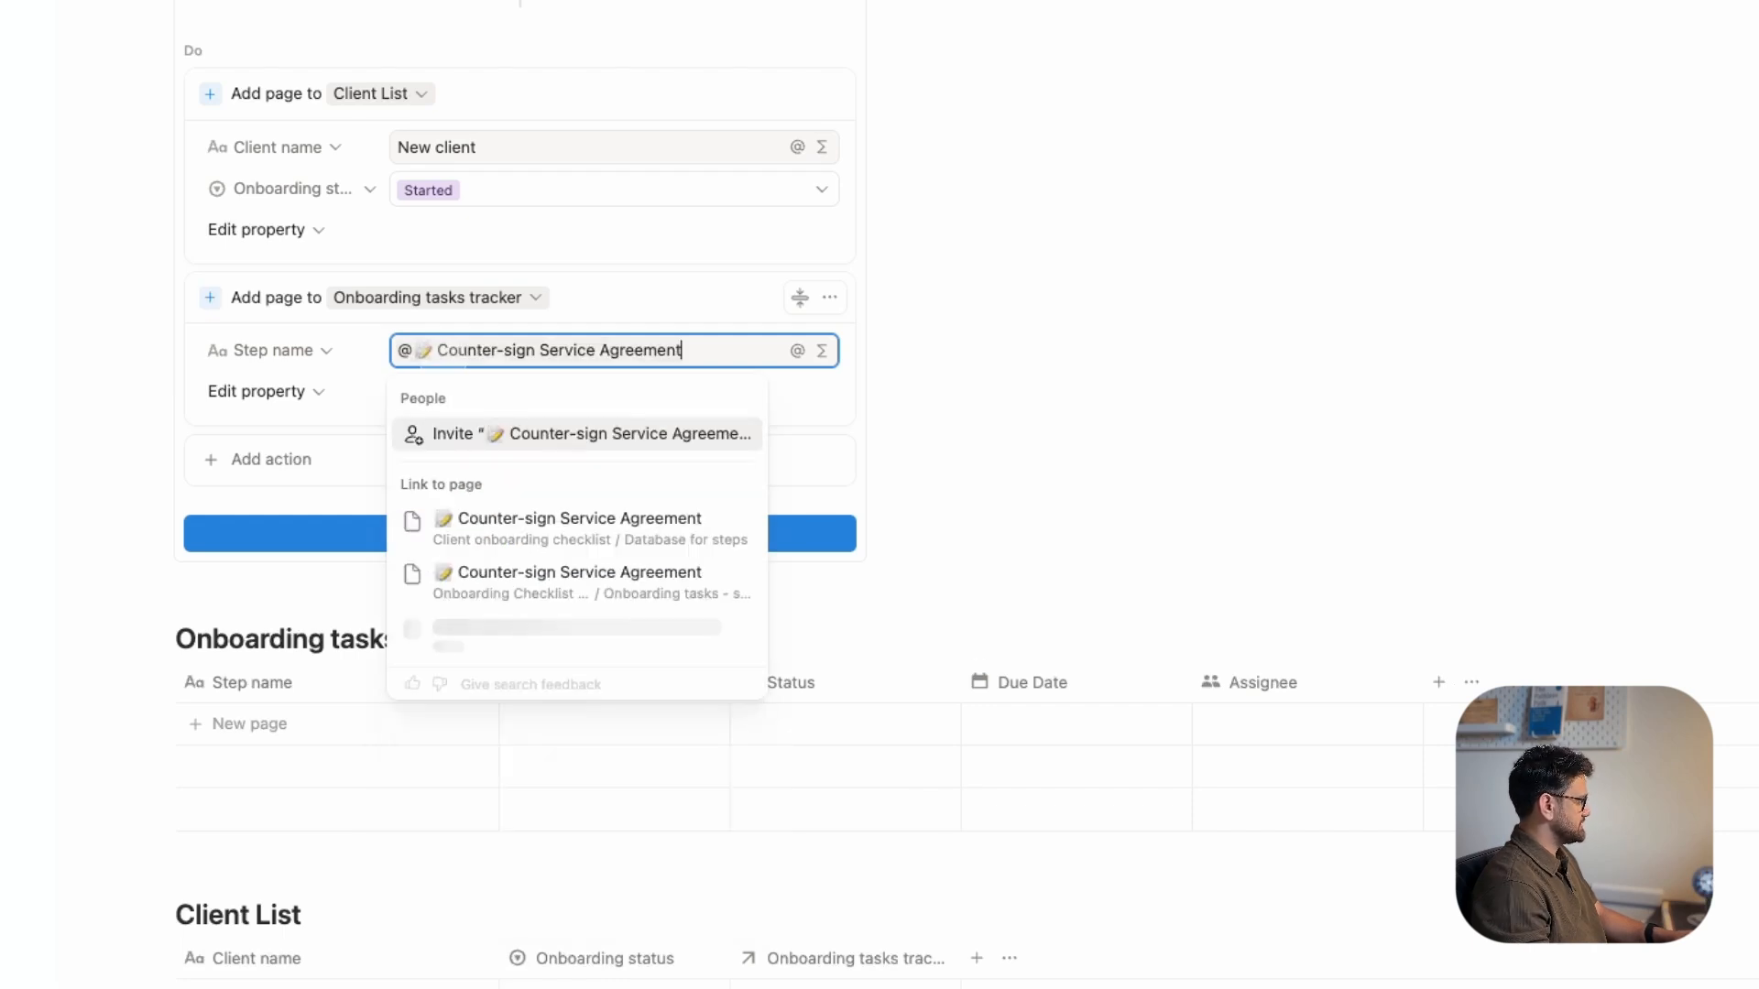
{"action": "key", "text": "Down"}
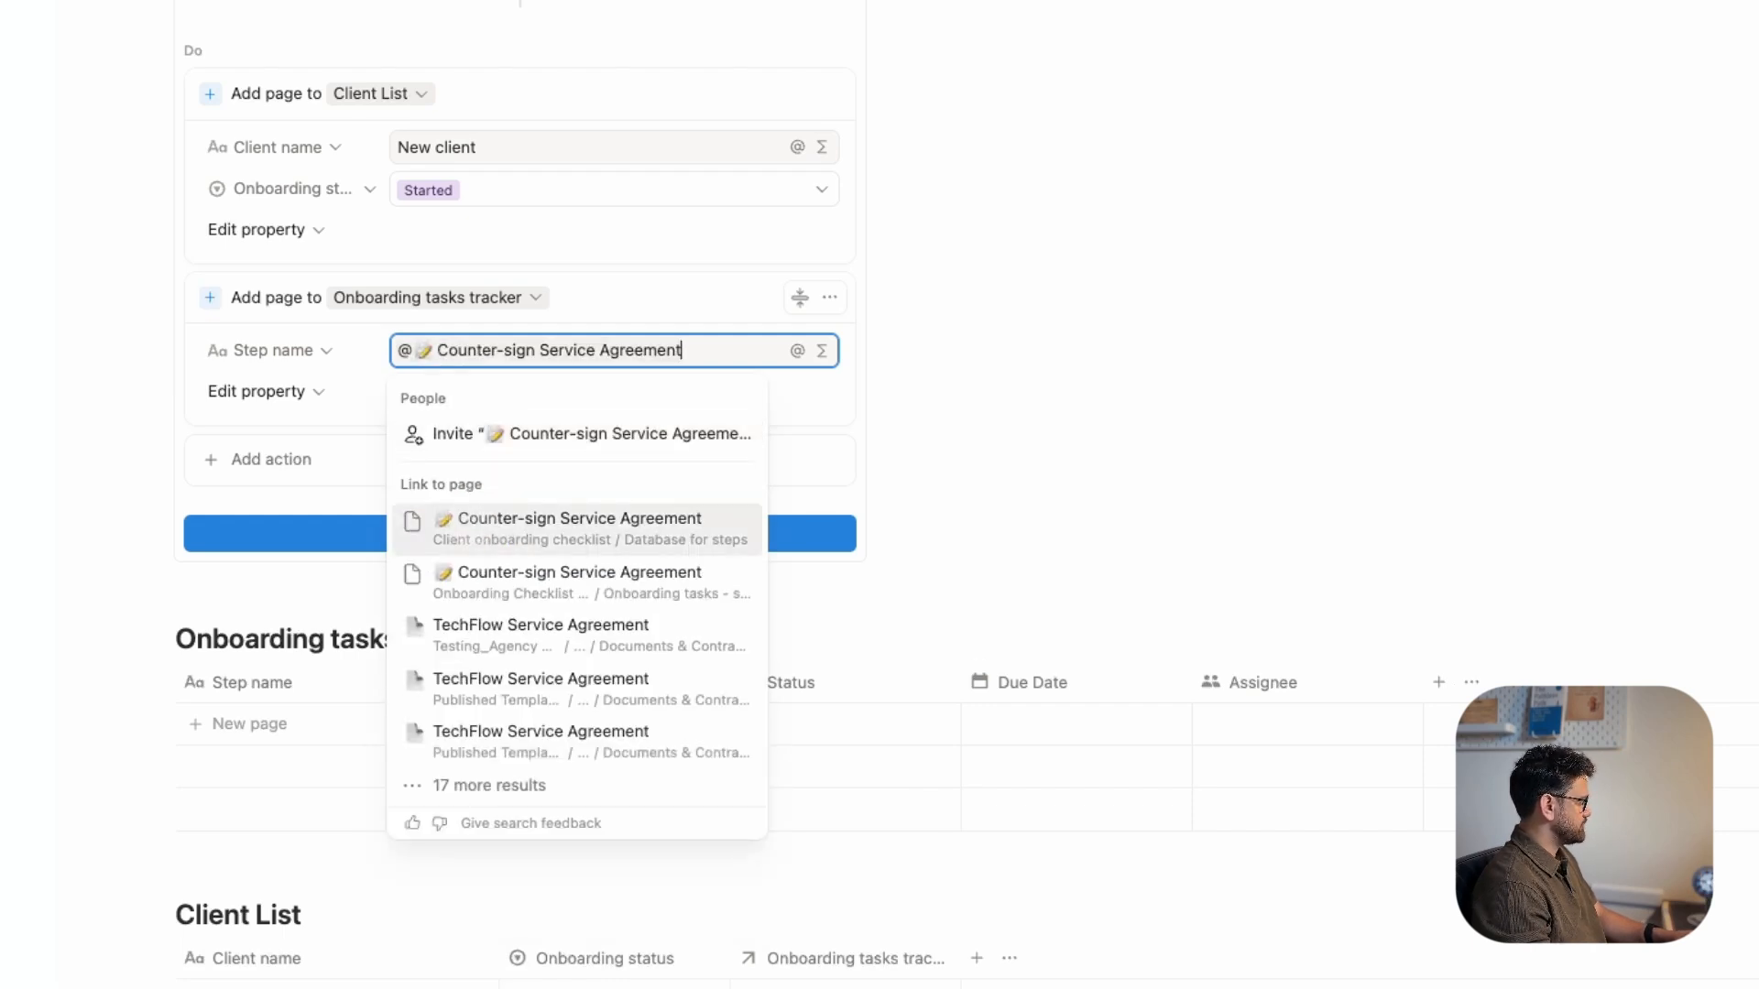
{"action": "key", "text": "Return"}
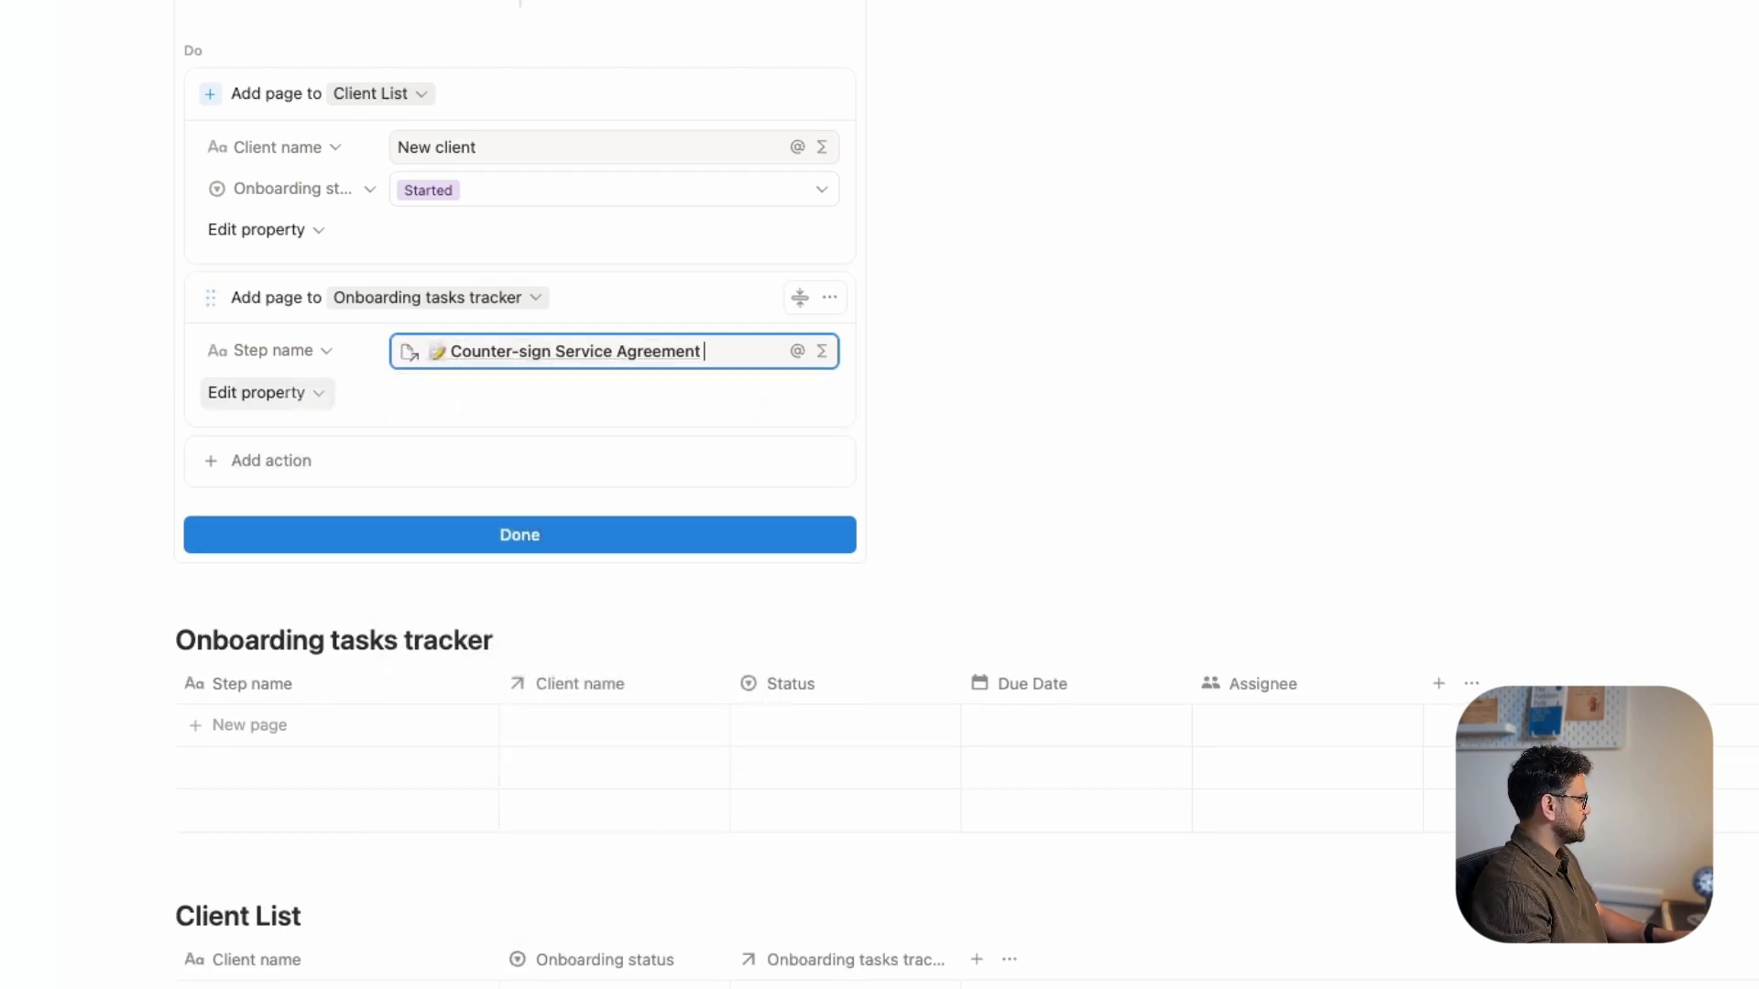
- Add the Assignee property to the tasks tracker action and set it to the responsible team member
{"action": "left_click", "coordinate": [266, 392]}
{"action": "key", "text": "Return"}
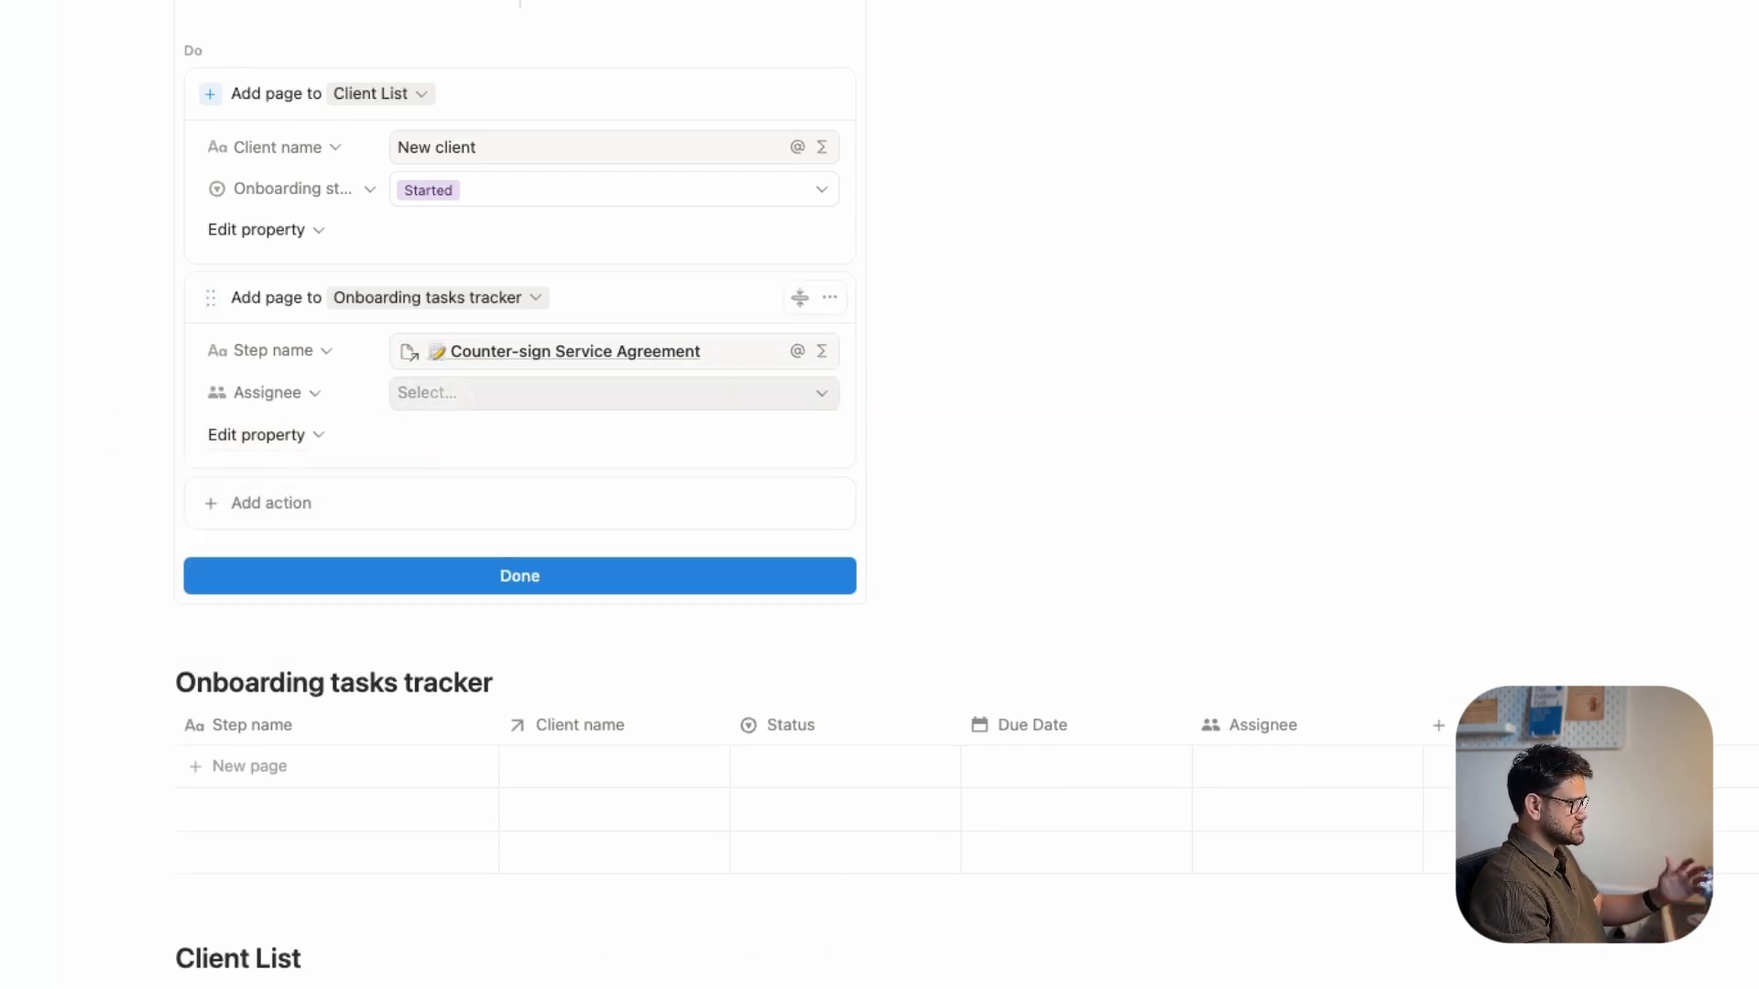
{"action": "left_click", "coordinate": [614, 393]}
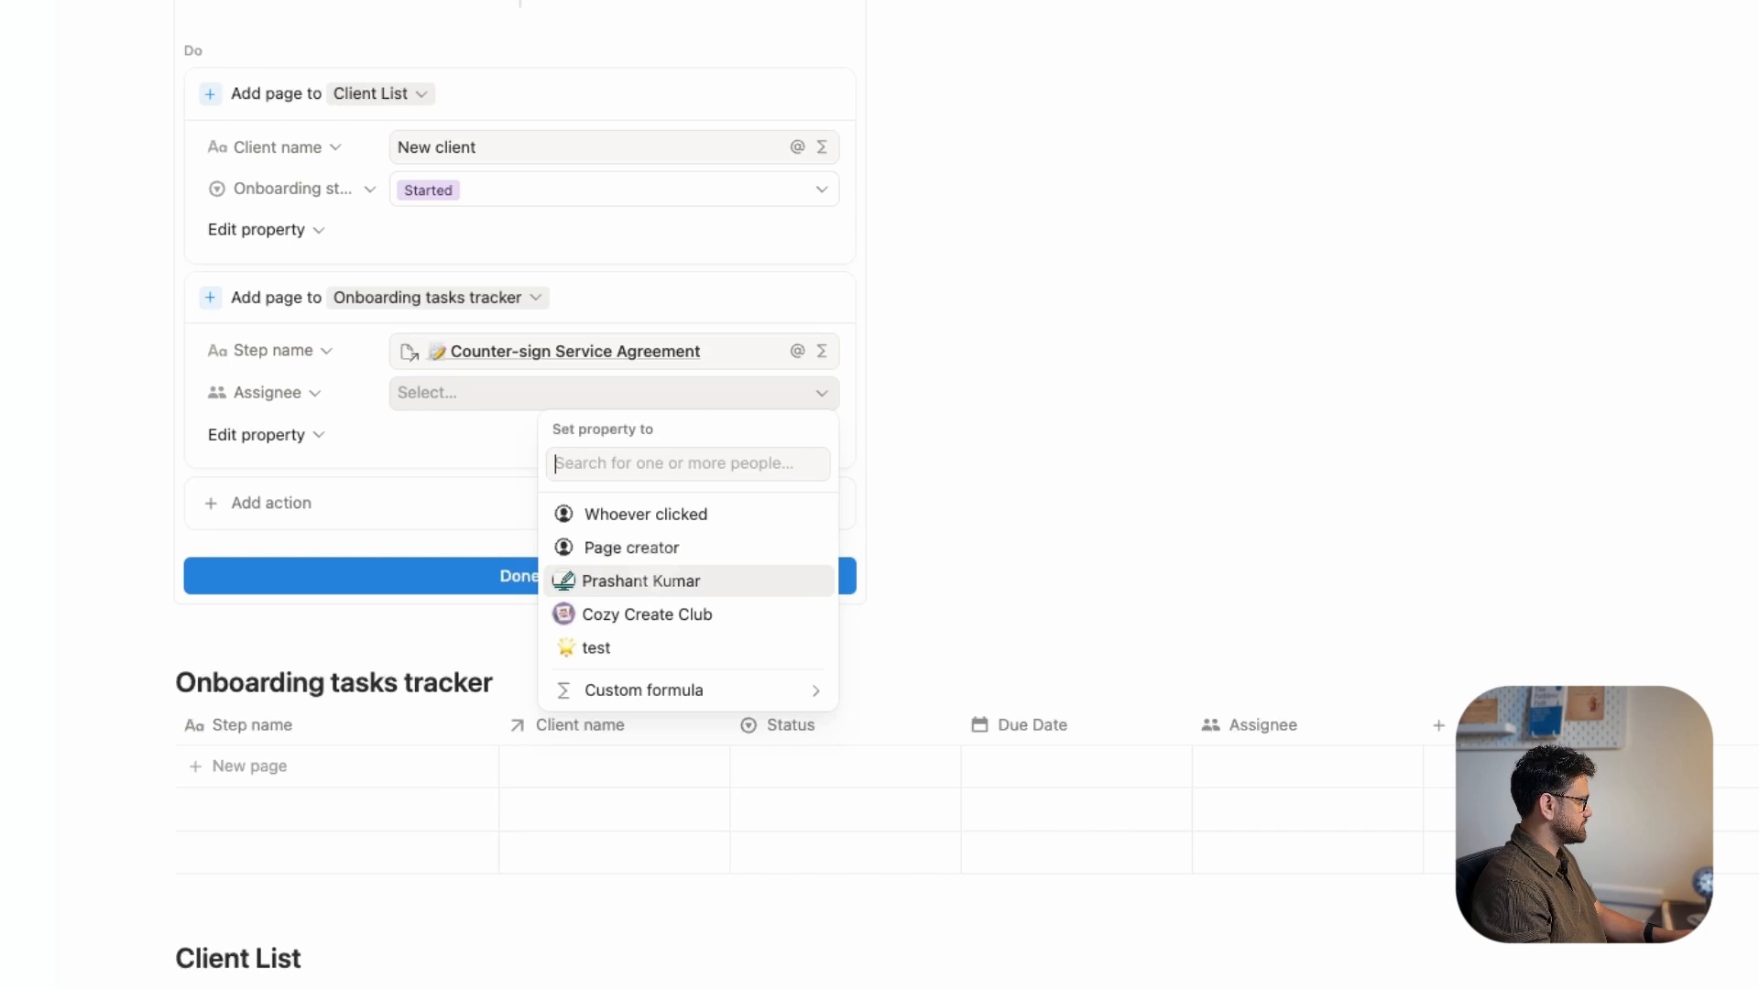
{"action": "left_click", "coordinate": [642, 580]}
{"action": "key", "text": "Escape"}
- Add the Client name property to the tasks tracker action and set it to "Page added in step 1"
{"action": "left_click", "coordinate": [267, 435]}
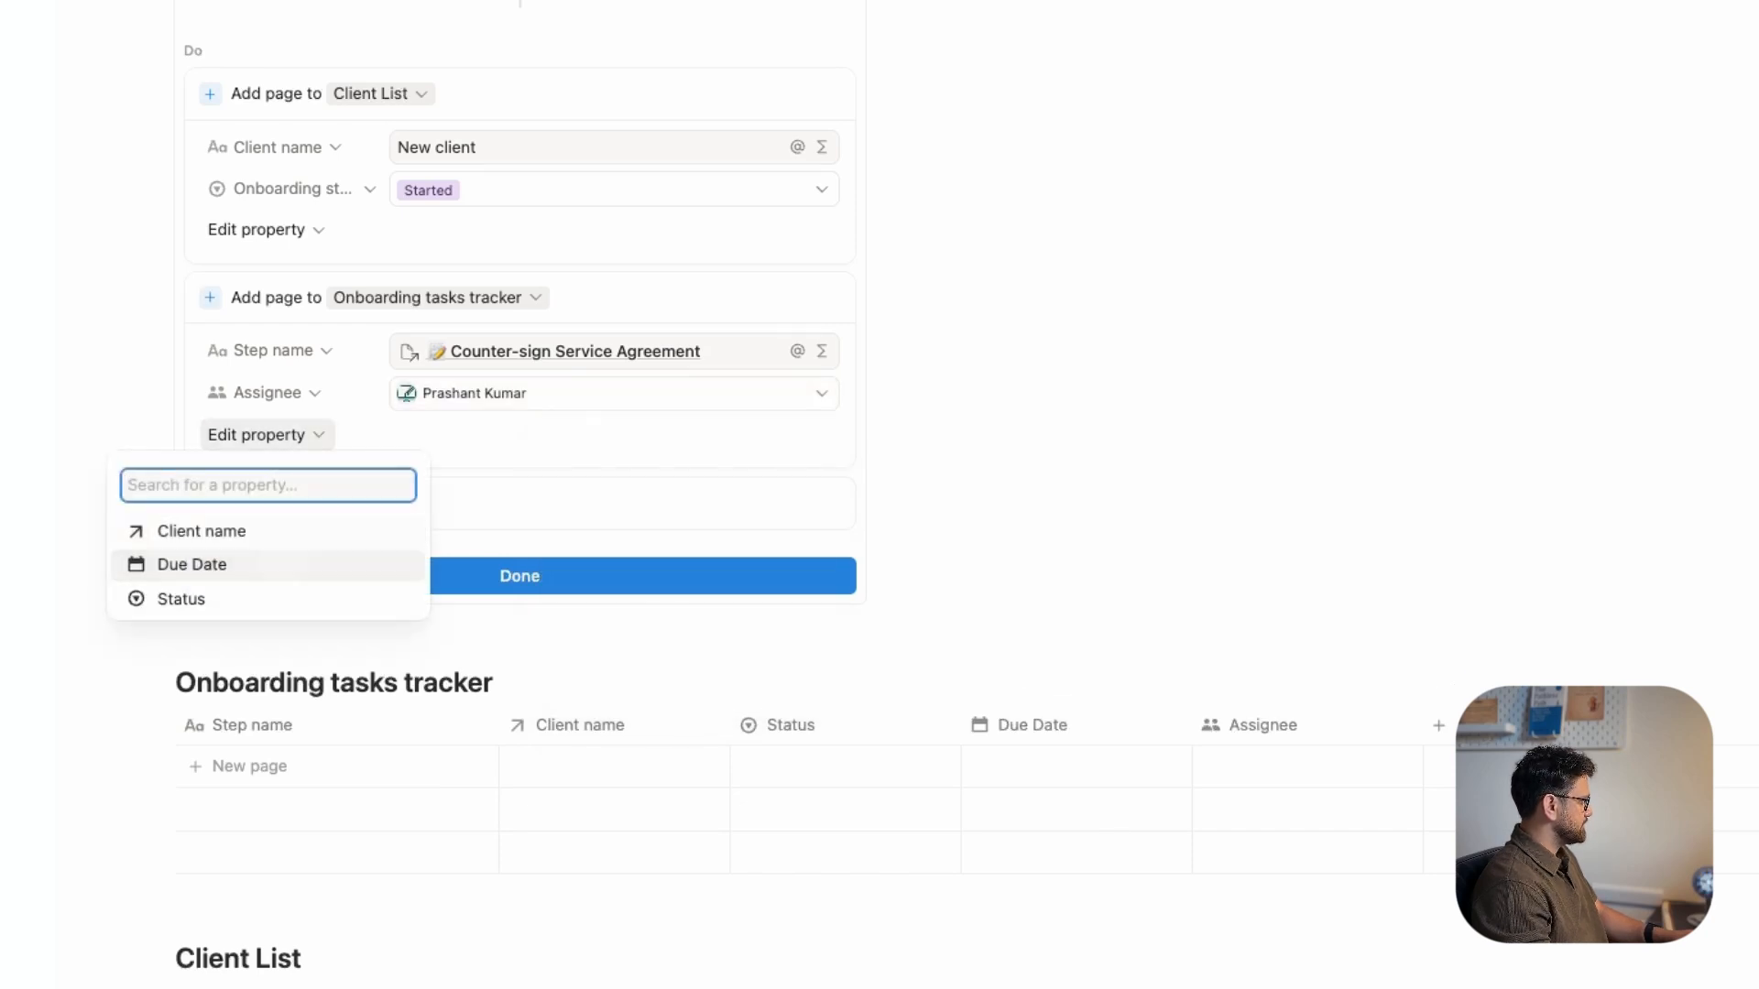
{"action": "left_click", "coordinate": [203, 531]}
{"action": "left_click", "coordinate": [614, 434]}
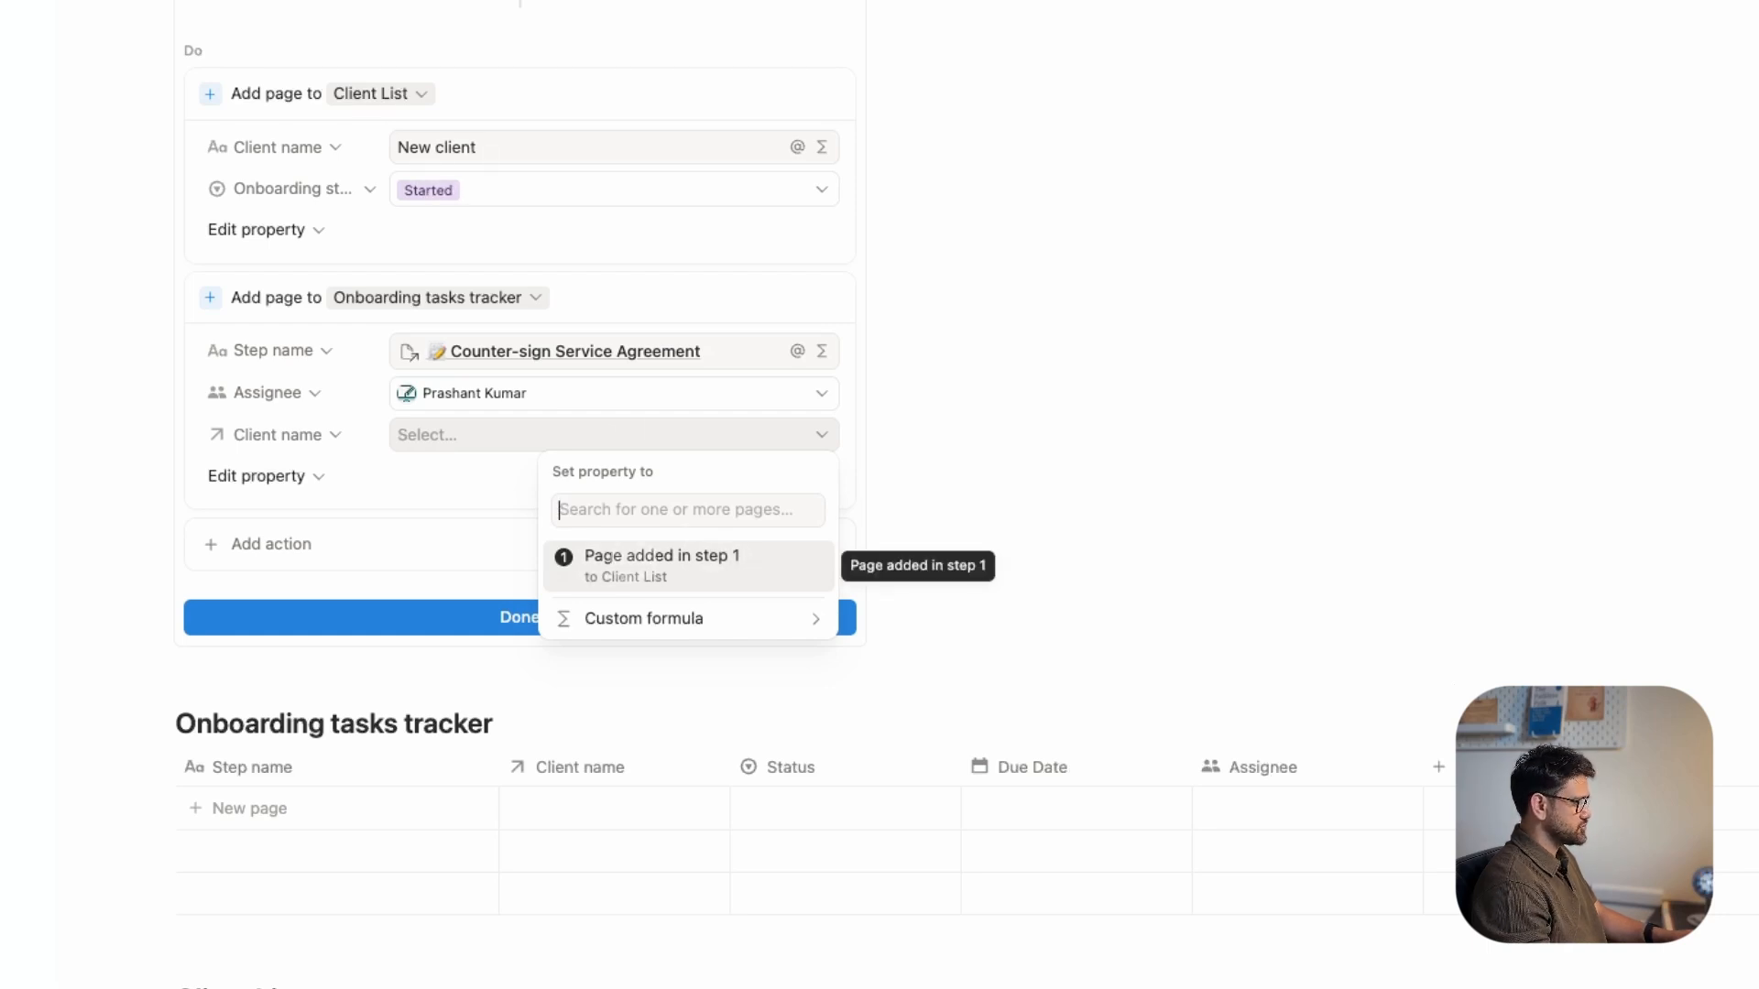
{"action": "left_click", "coordinate": [662, 565]}
- Add the Due Date property to the tasks tracker action with the custom formula dateAdd(now(),3,"days")
{"action": "left_click", "coordinate": [267, 477]}
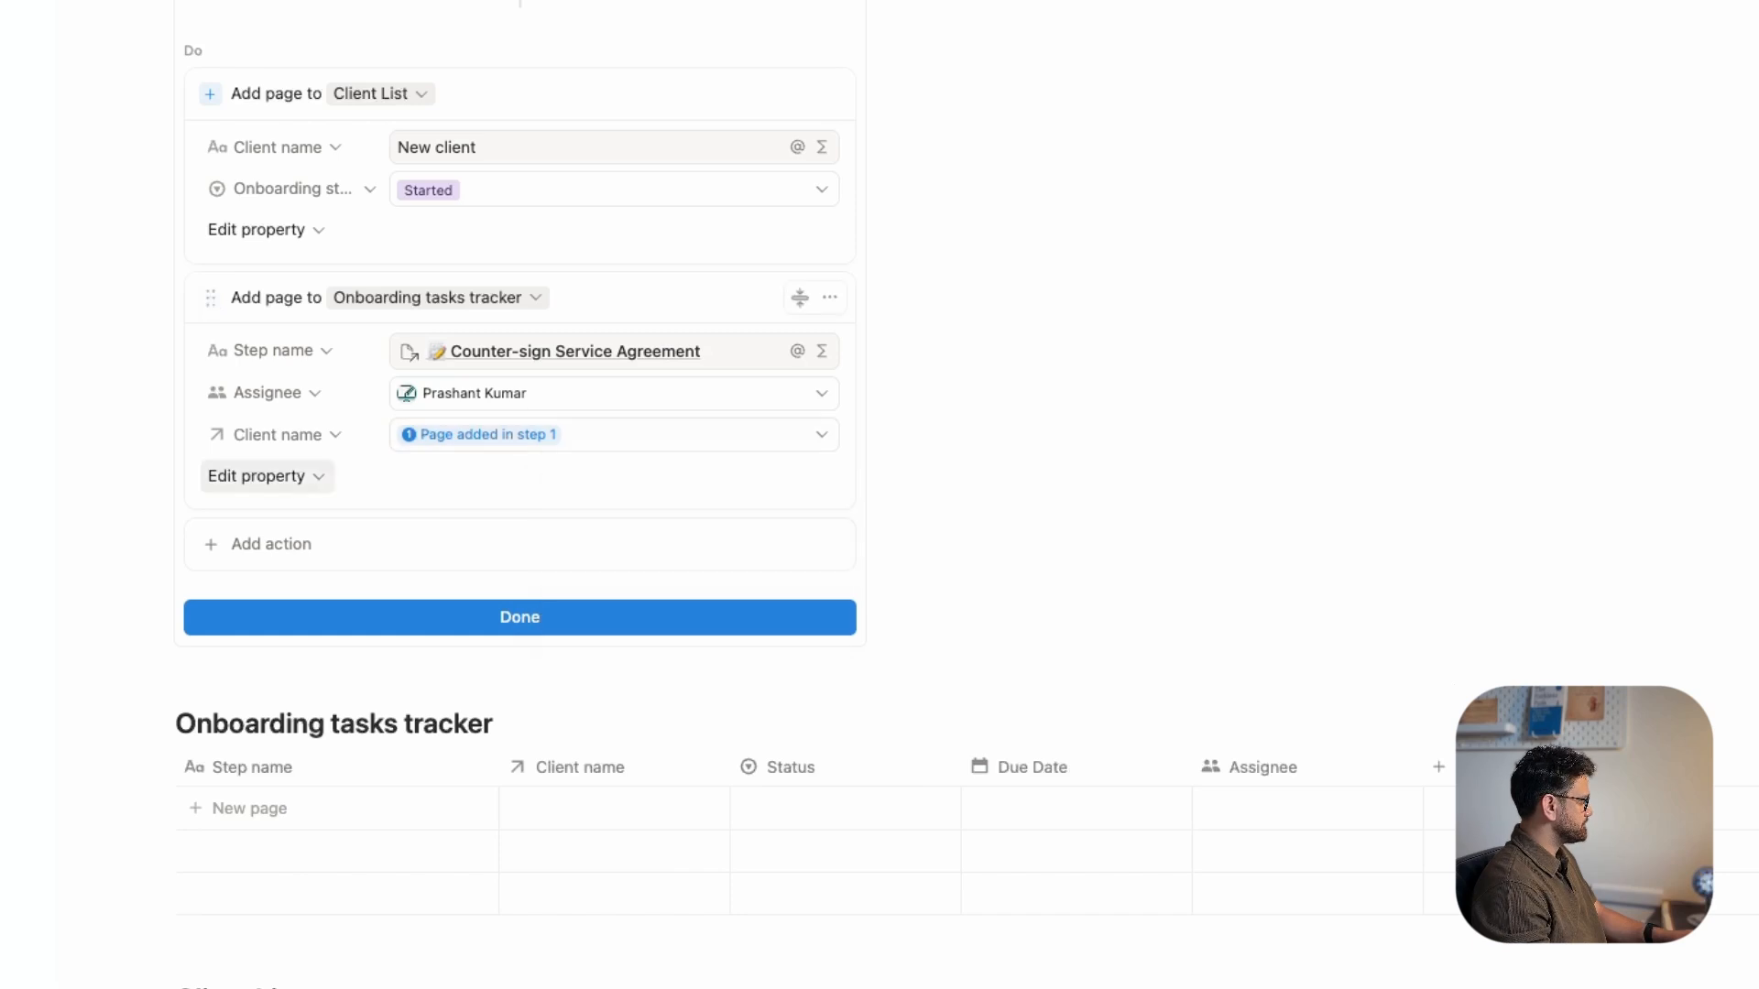
{"action": "left_click", "coordinate": [268, 477]}
{"action": "left_click", "coordinate": [274, 572]}
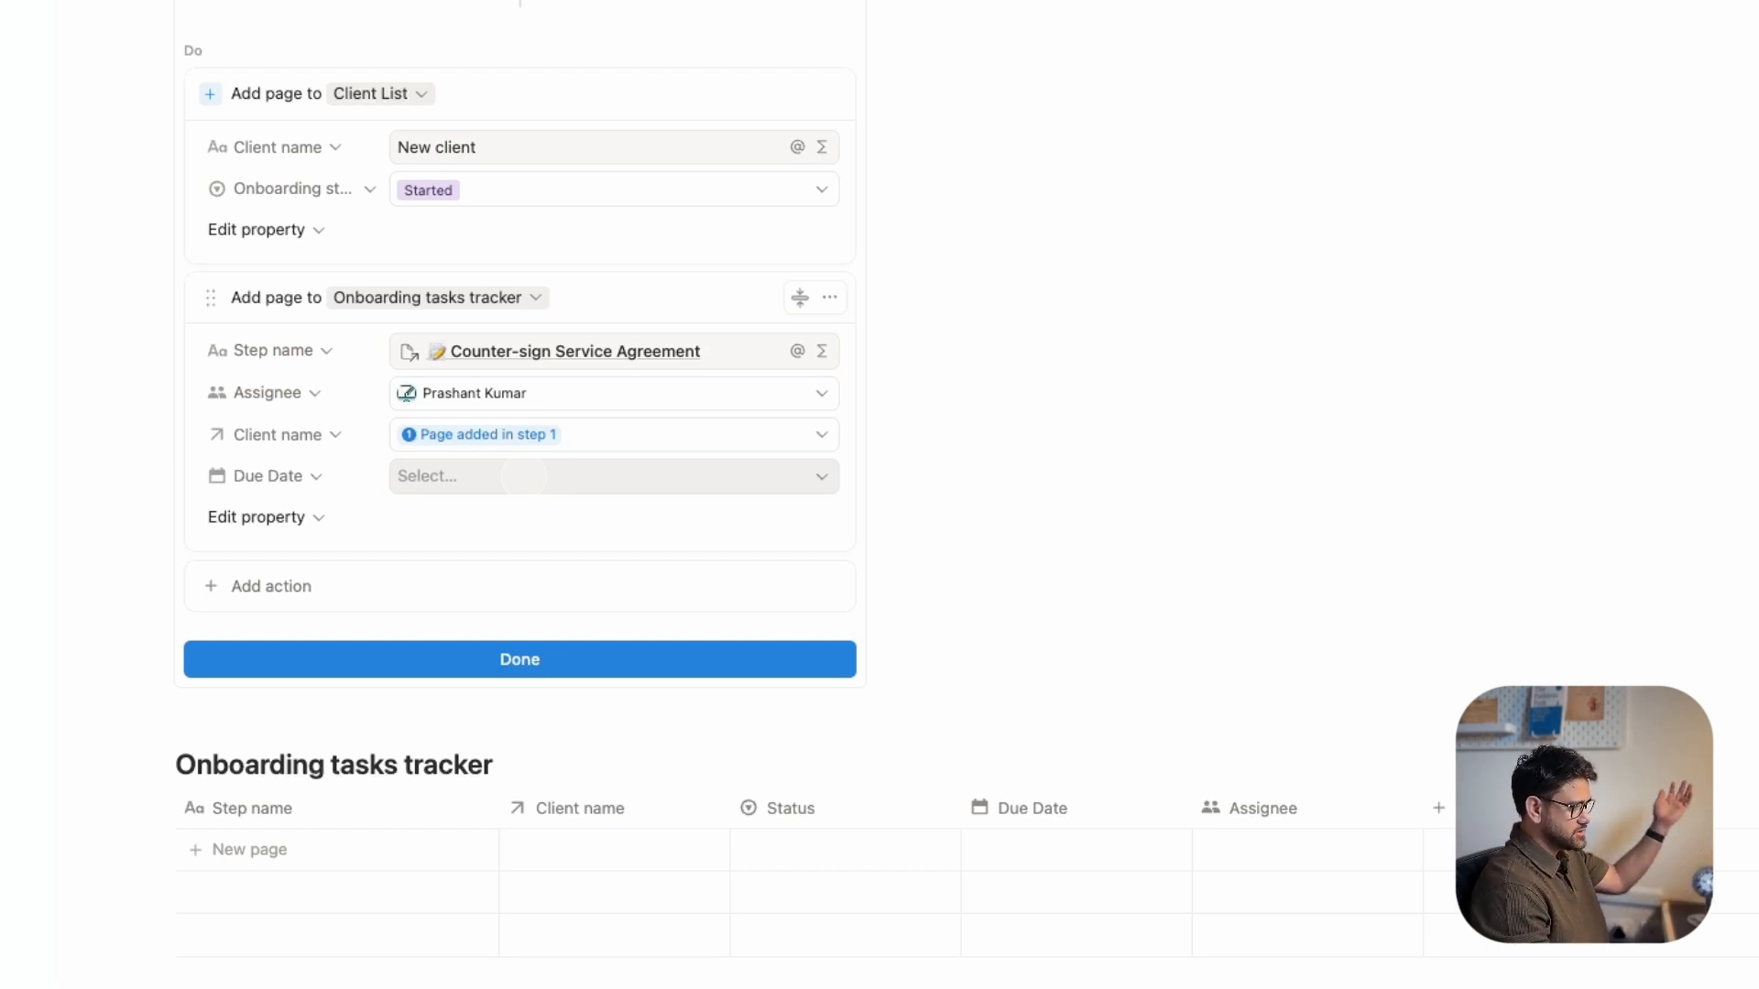
{"action": "left_click", "coordinate": [524, 477]}
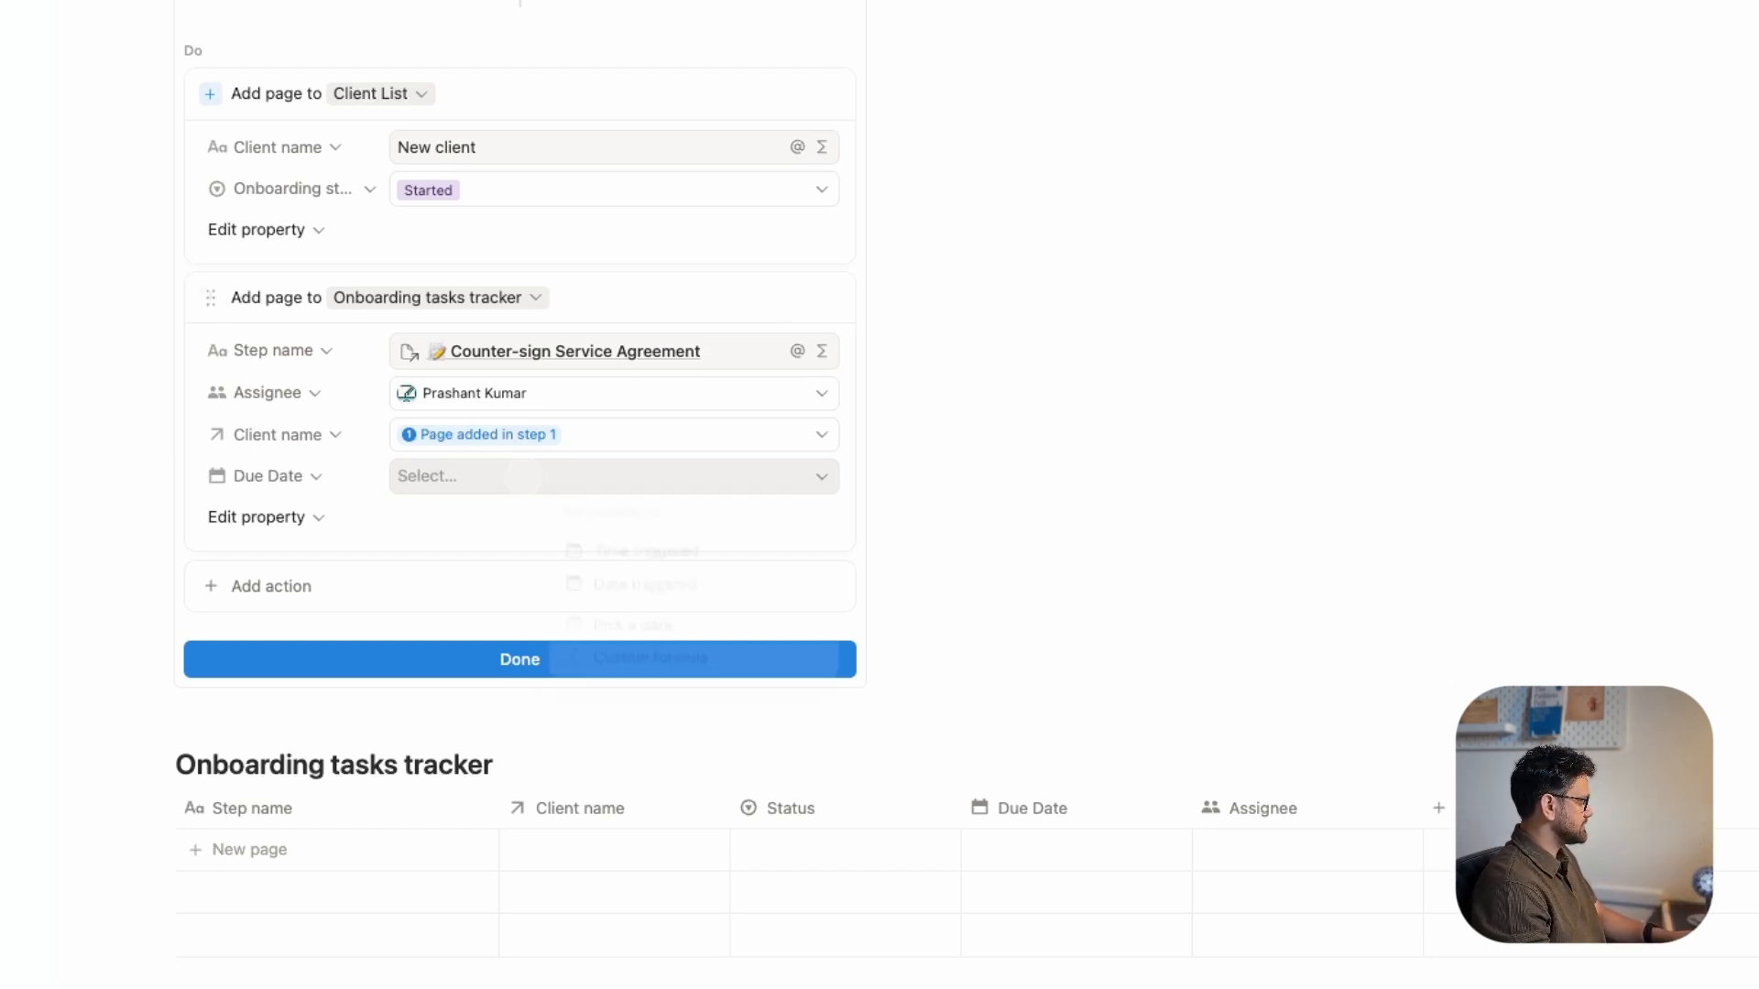
{"action": "left_click", "coordinate": [628, 663]}
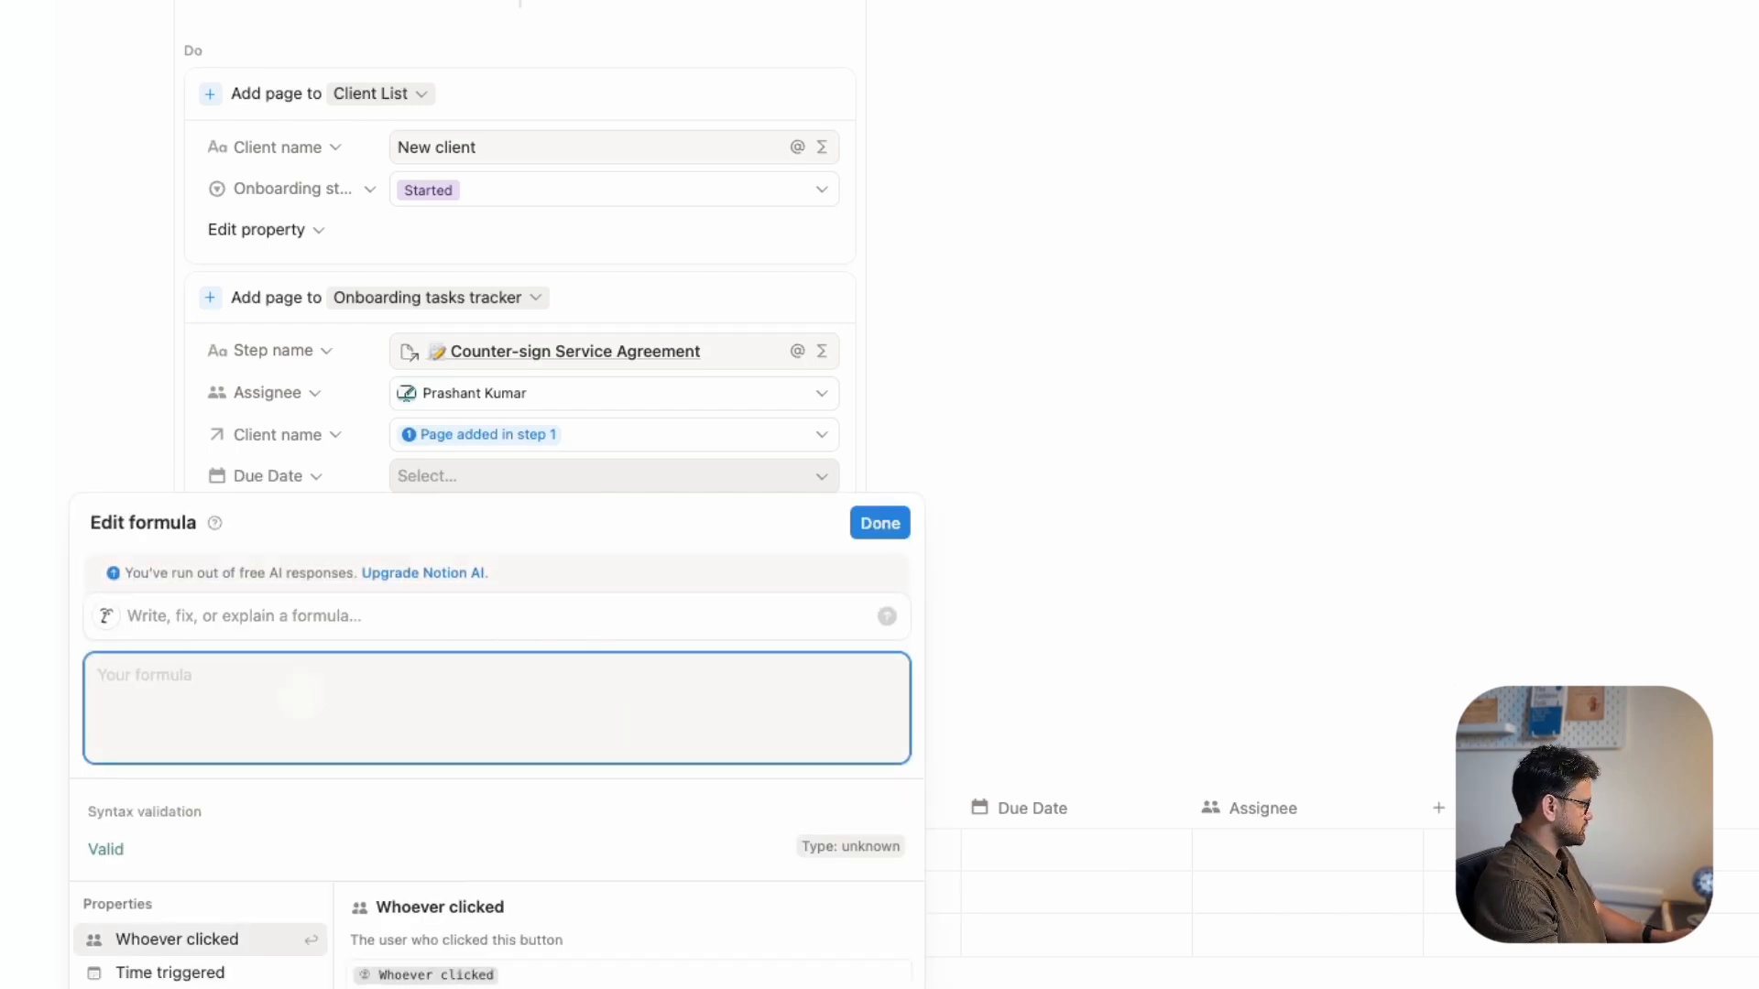
{"action": "type", "text": "dateAdd("}
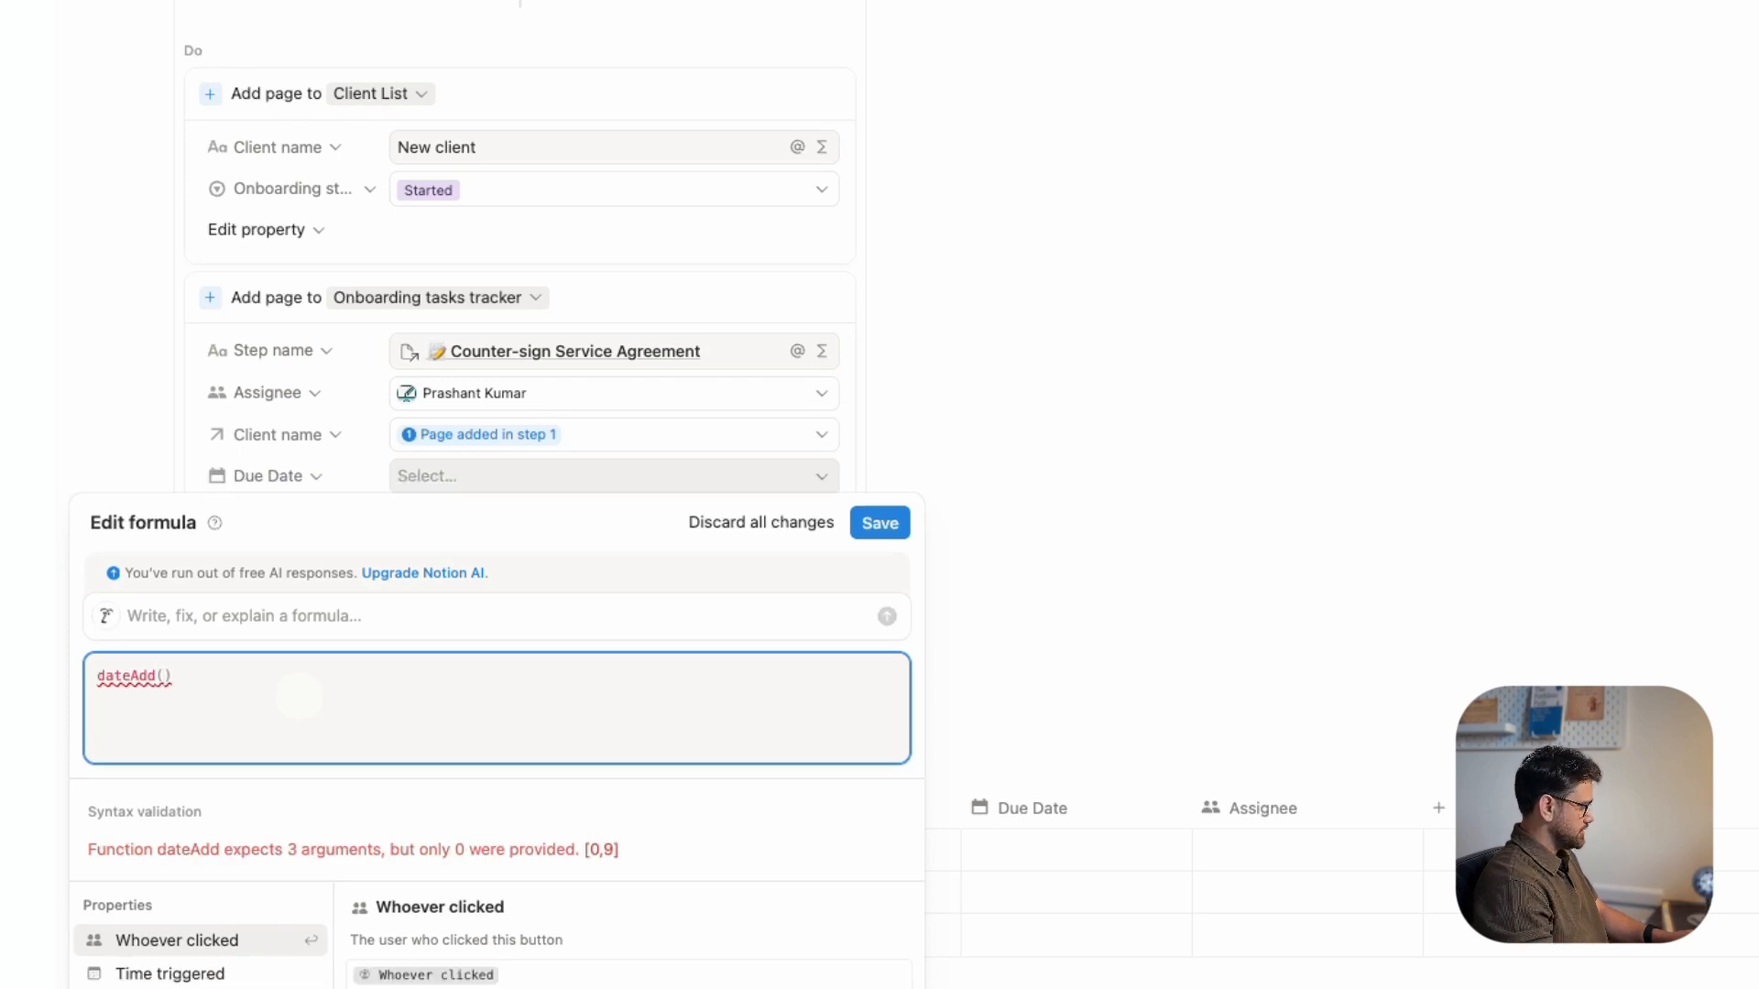
{"action": "type", "text": "now(),"}
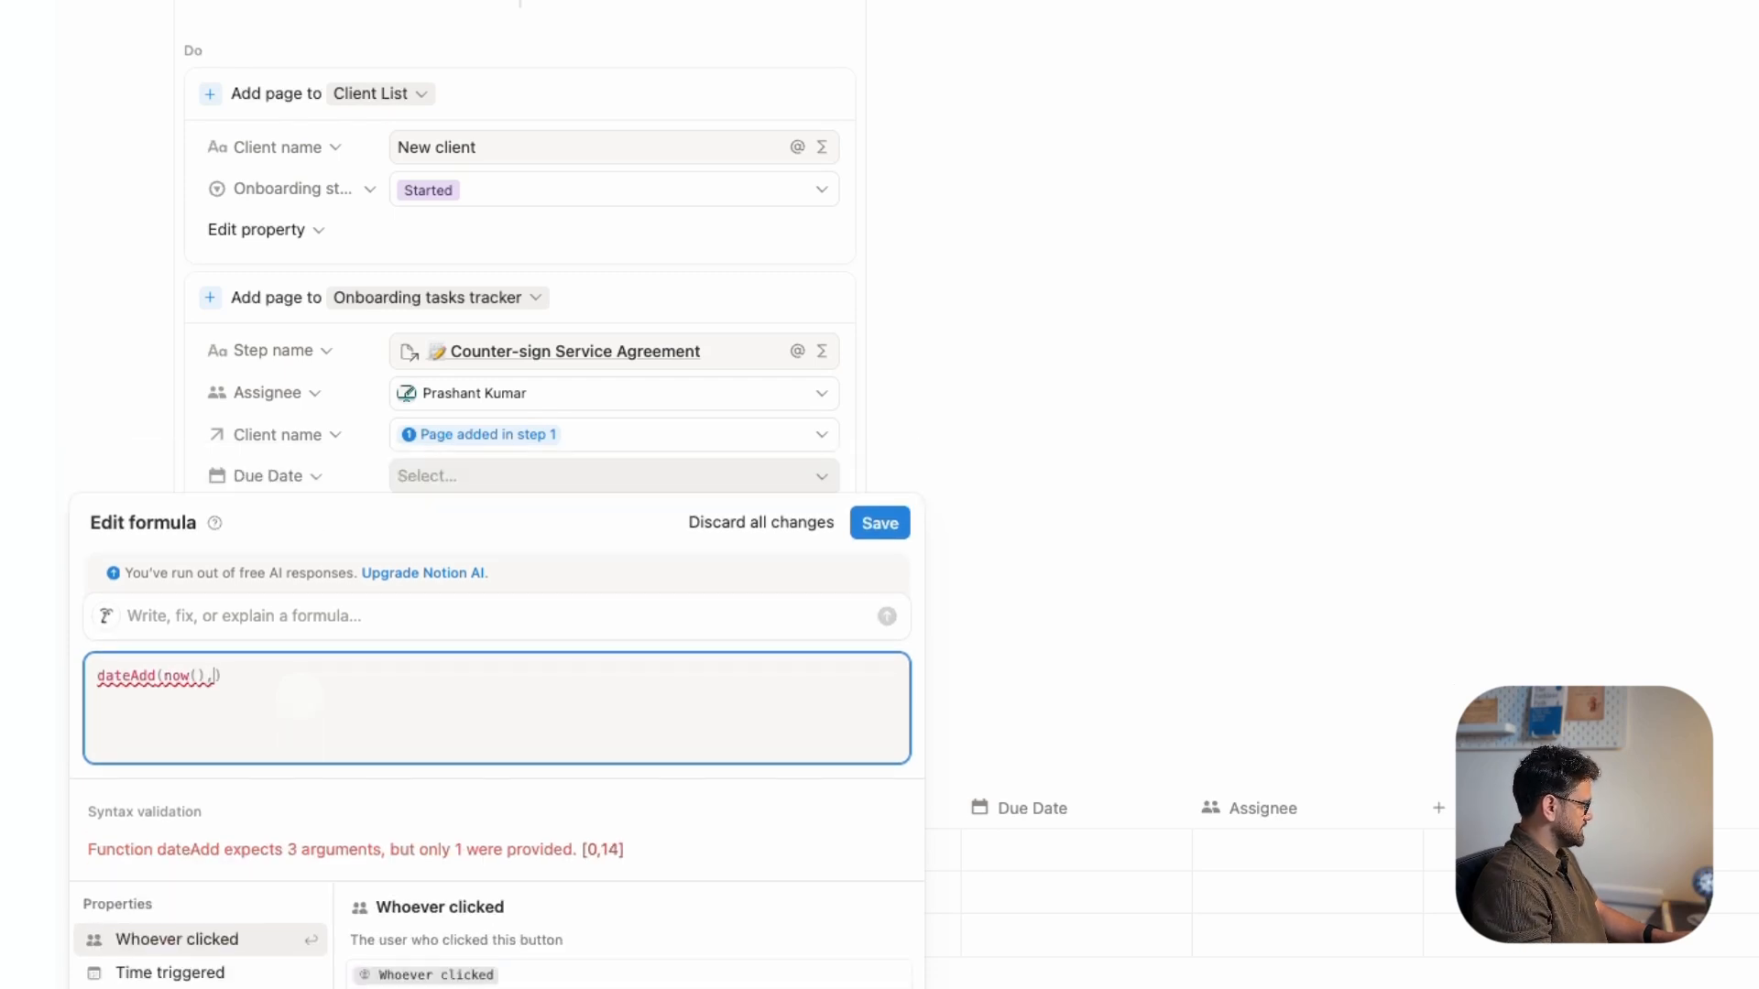
{"action": "type", "text": "3,\""}
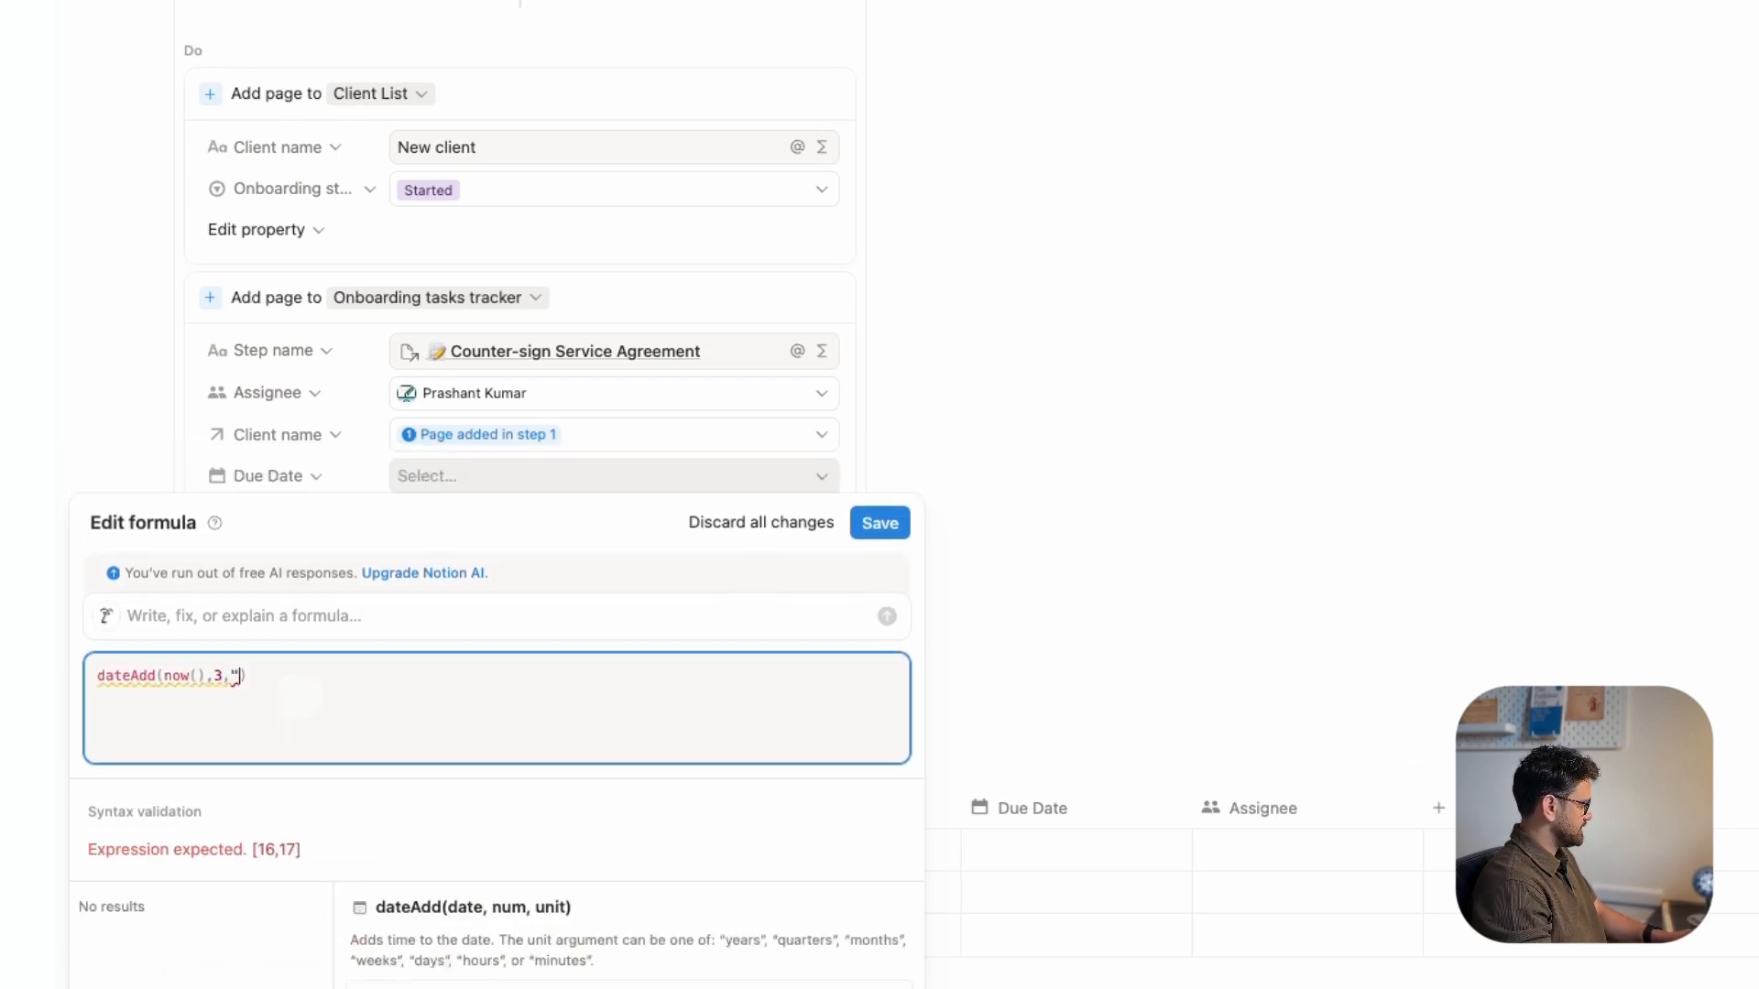
{"action": "type", "text": "days\""}
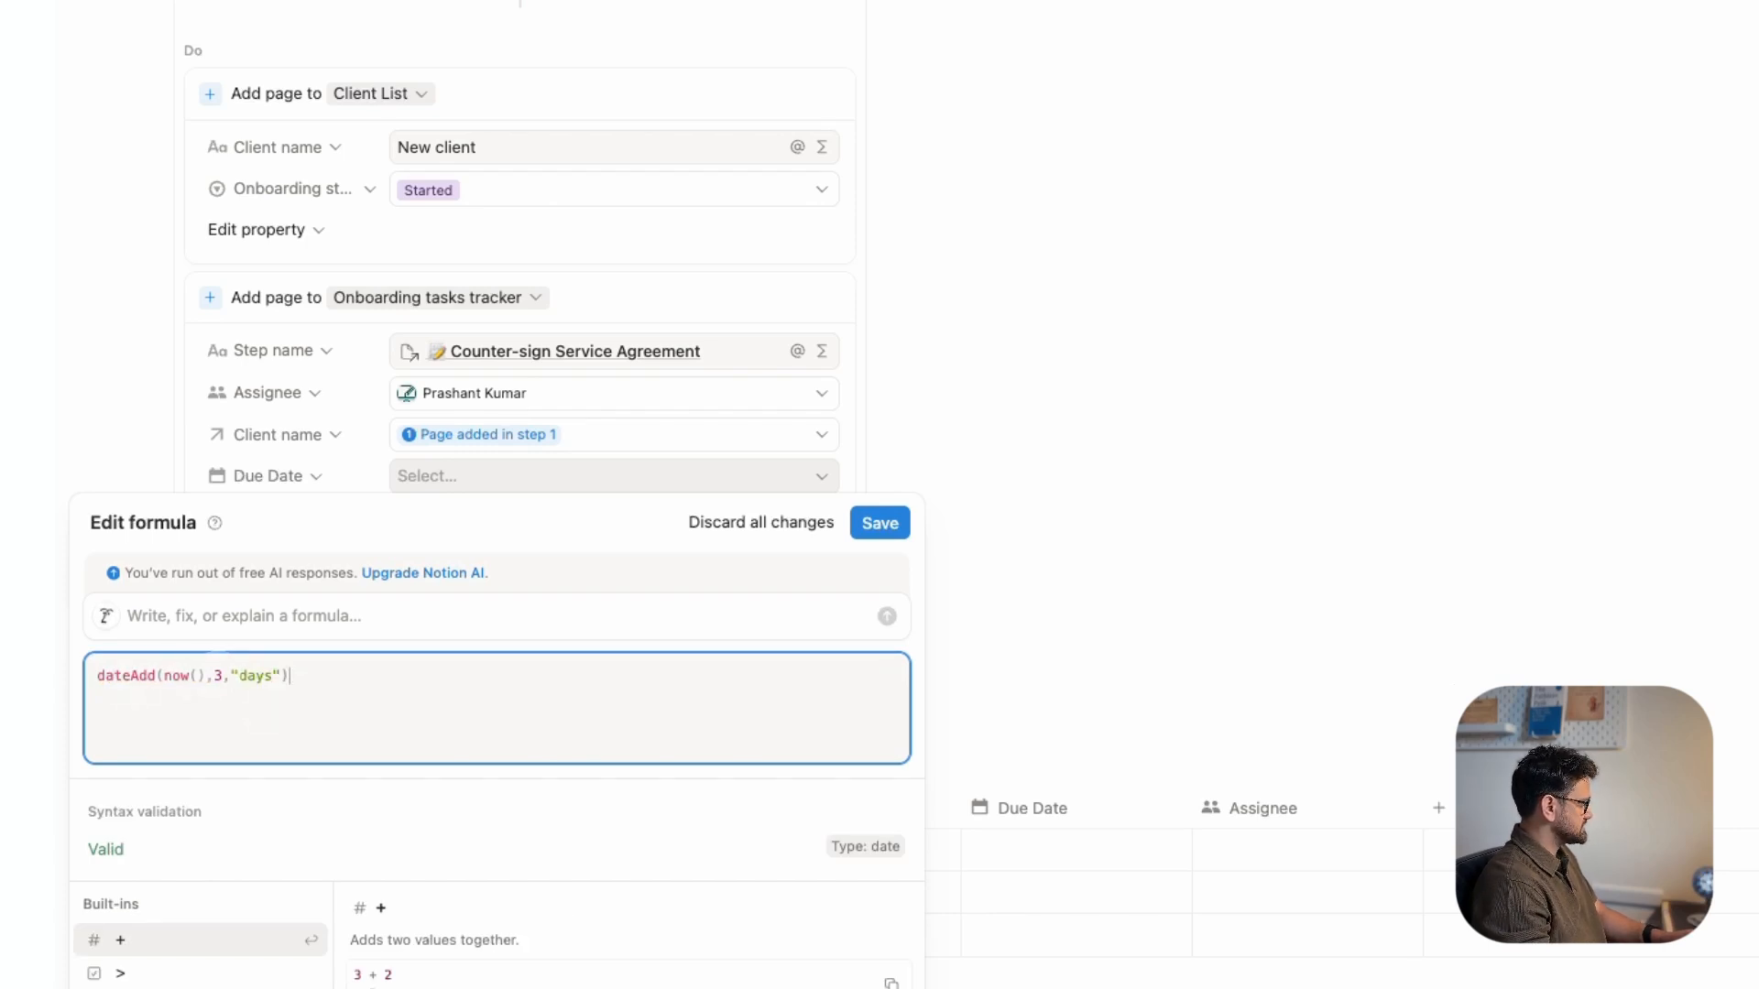
{"action": "left_click", "coordinate": [873, 525]}
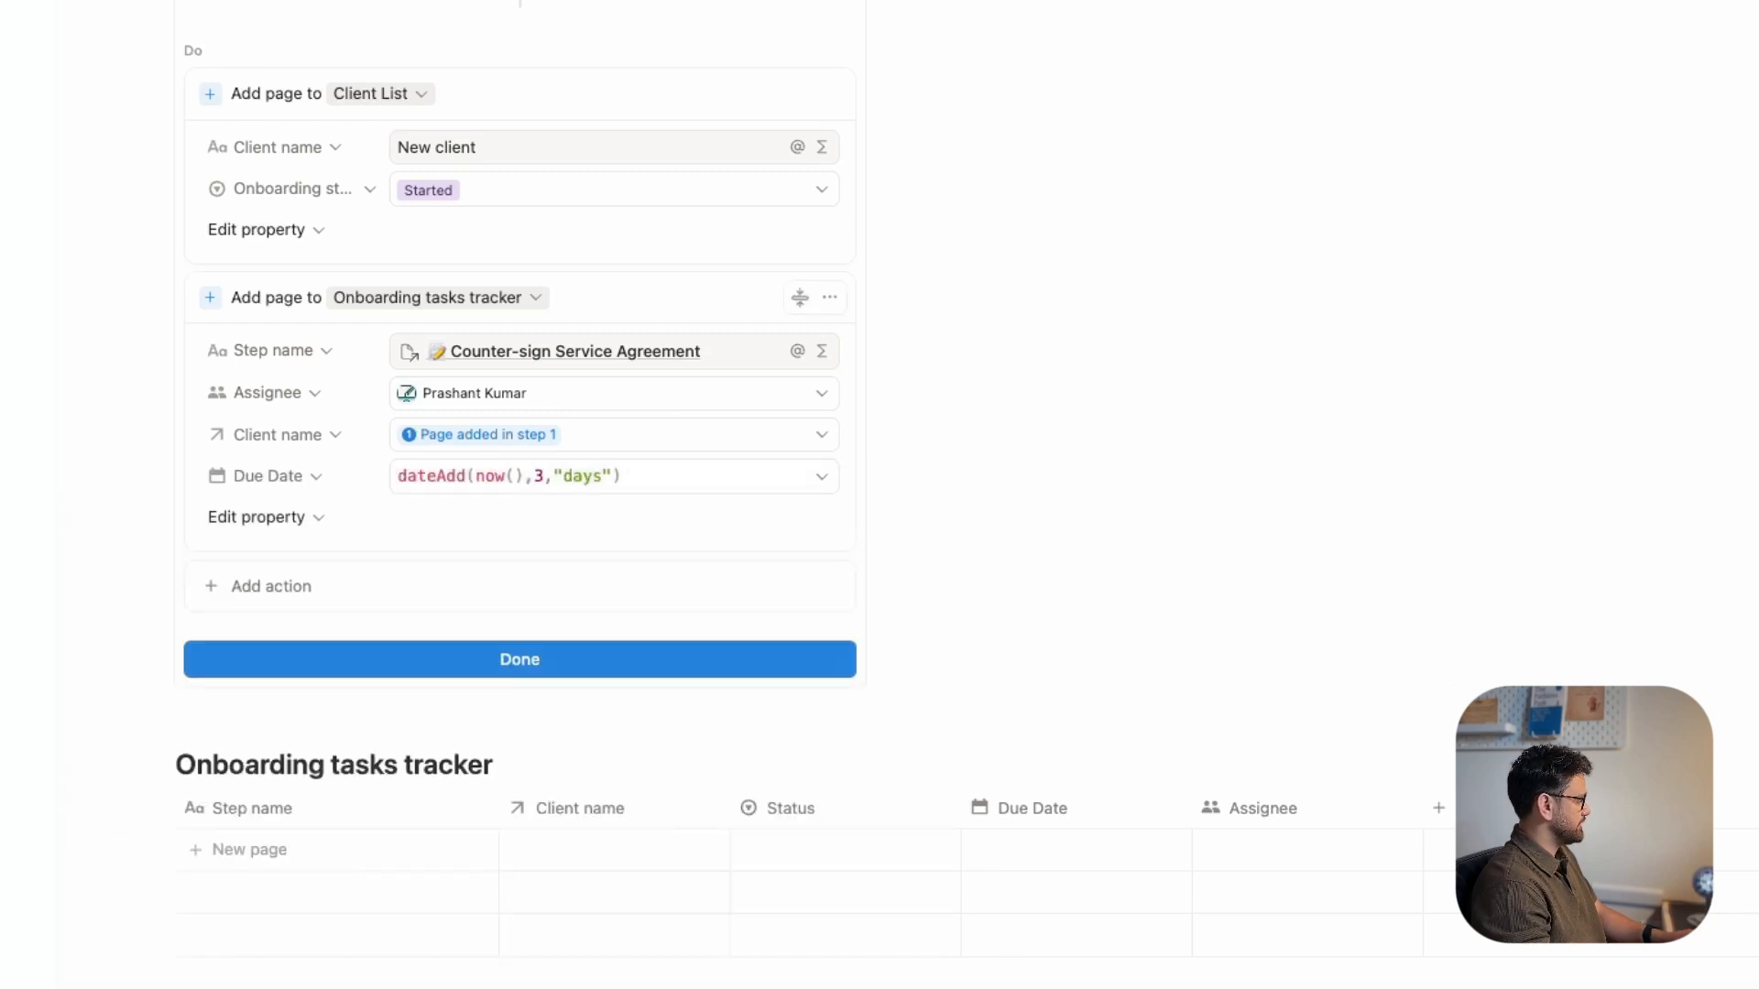
- Add the Status property to the tasks tracker action and set it to In progress
{"action": "left_click", "coordinate": [266, 517]}
{"action": "left_click", "coordinate": [179, 612]}
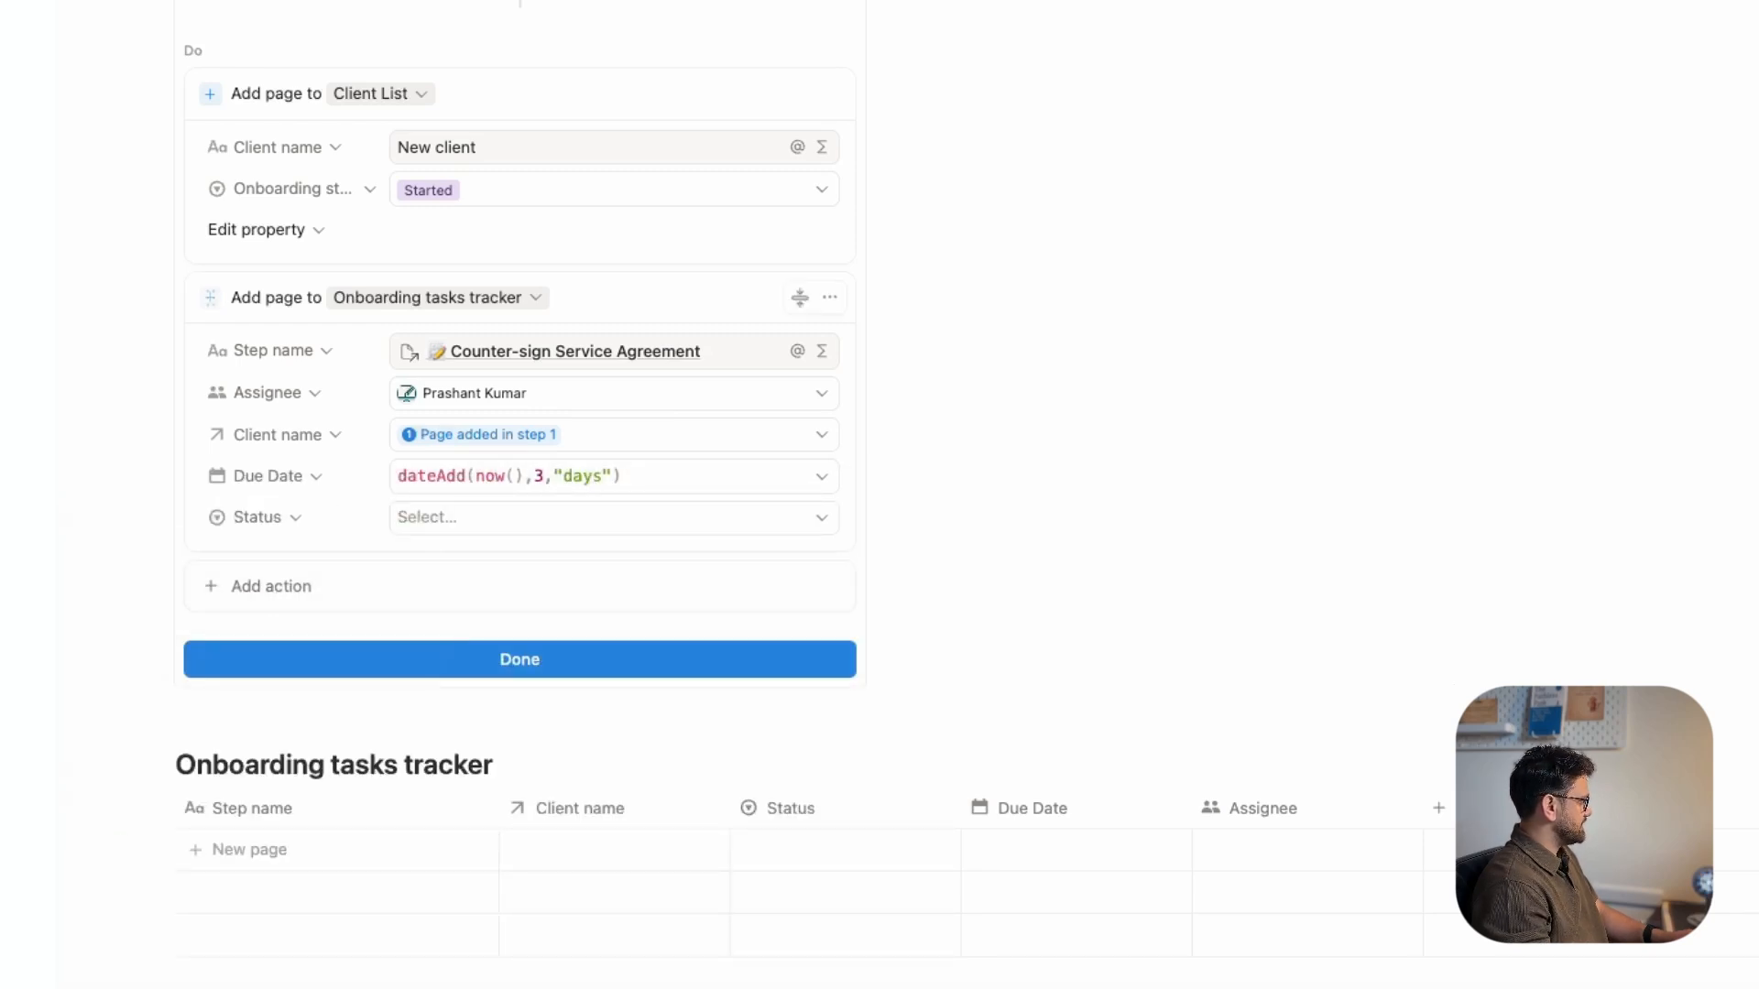
{"action": "left_click", "coordinate": [604, 517]}
{"action": "left_click", "coordinate": [595, 601]}
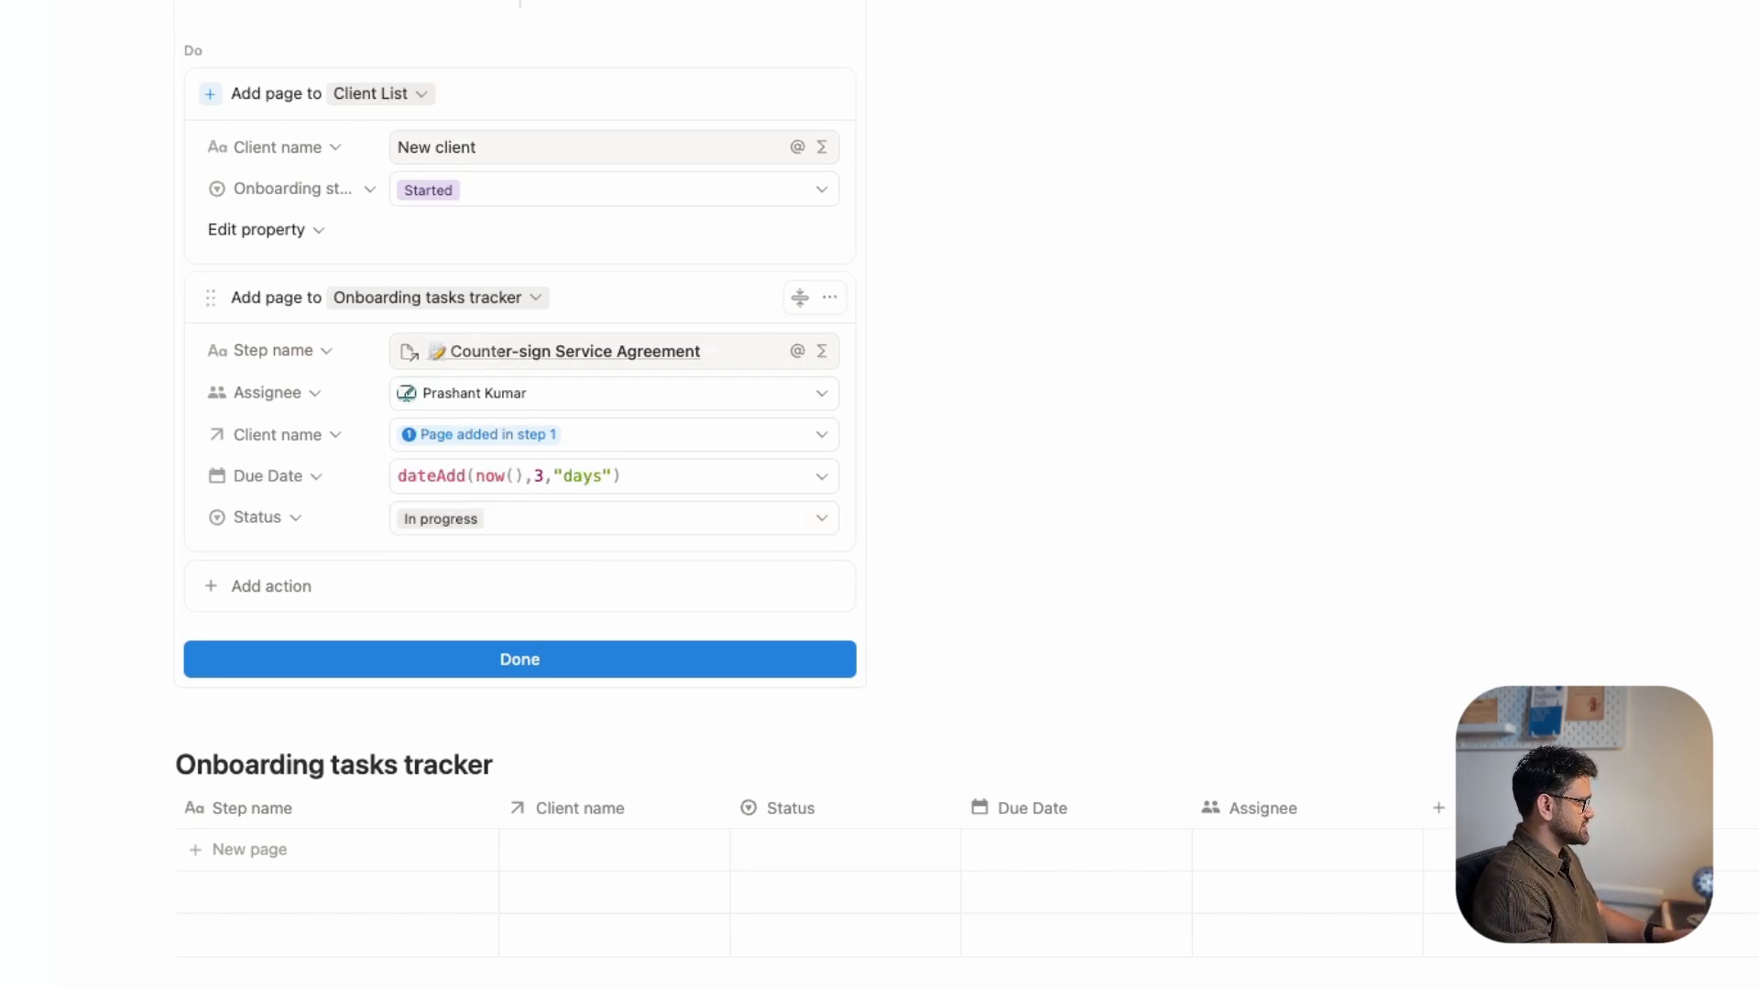
- Duplicate the action that adds the "Counter-sign Service Agreement" page to the Onboarding tasks tracker
{"action": "left_click", "coordinate": [829, 297]}
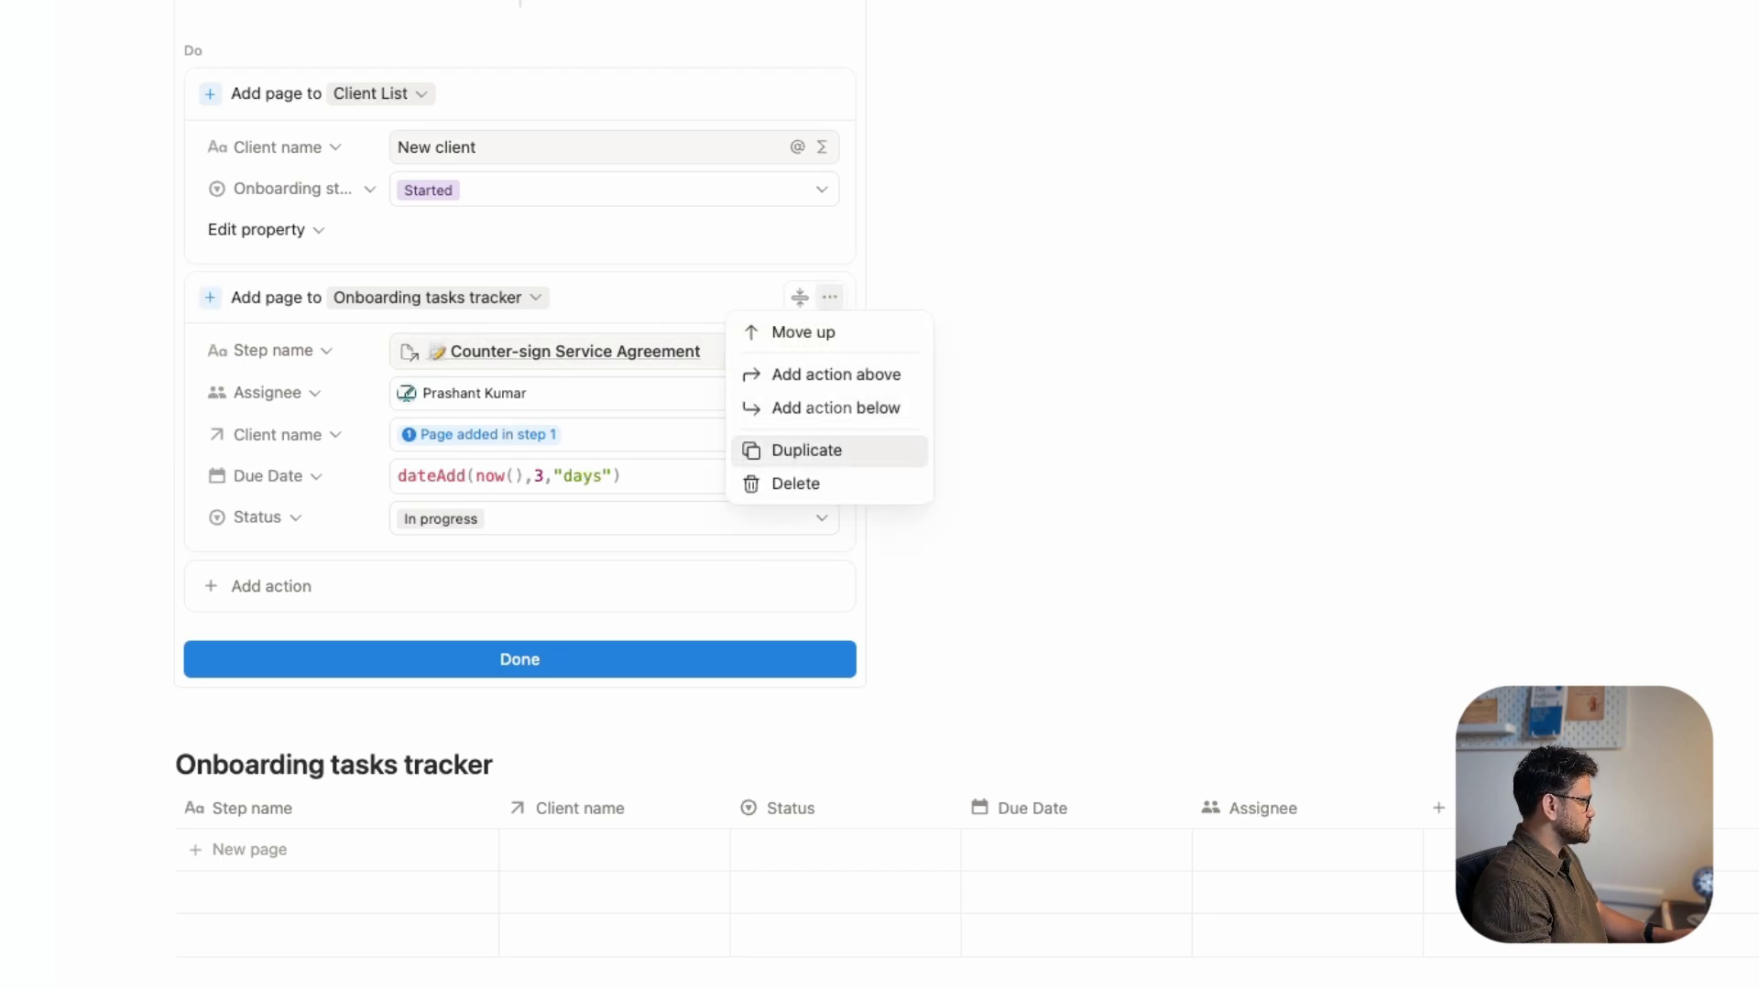
{"action": "left_click", "coordinate": [806, 449]}
{"action": "scroll", "coordinate": [806, 449], "scroll_direction": "down", "scroll_amount": 3}
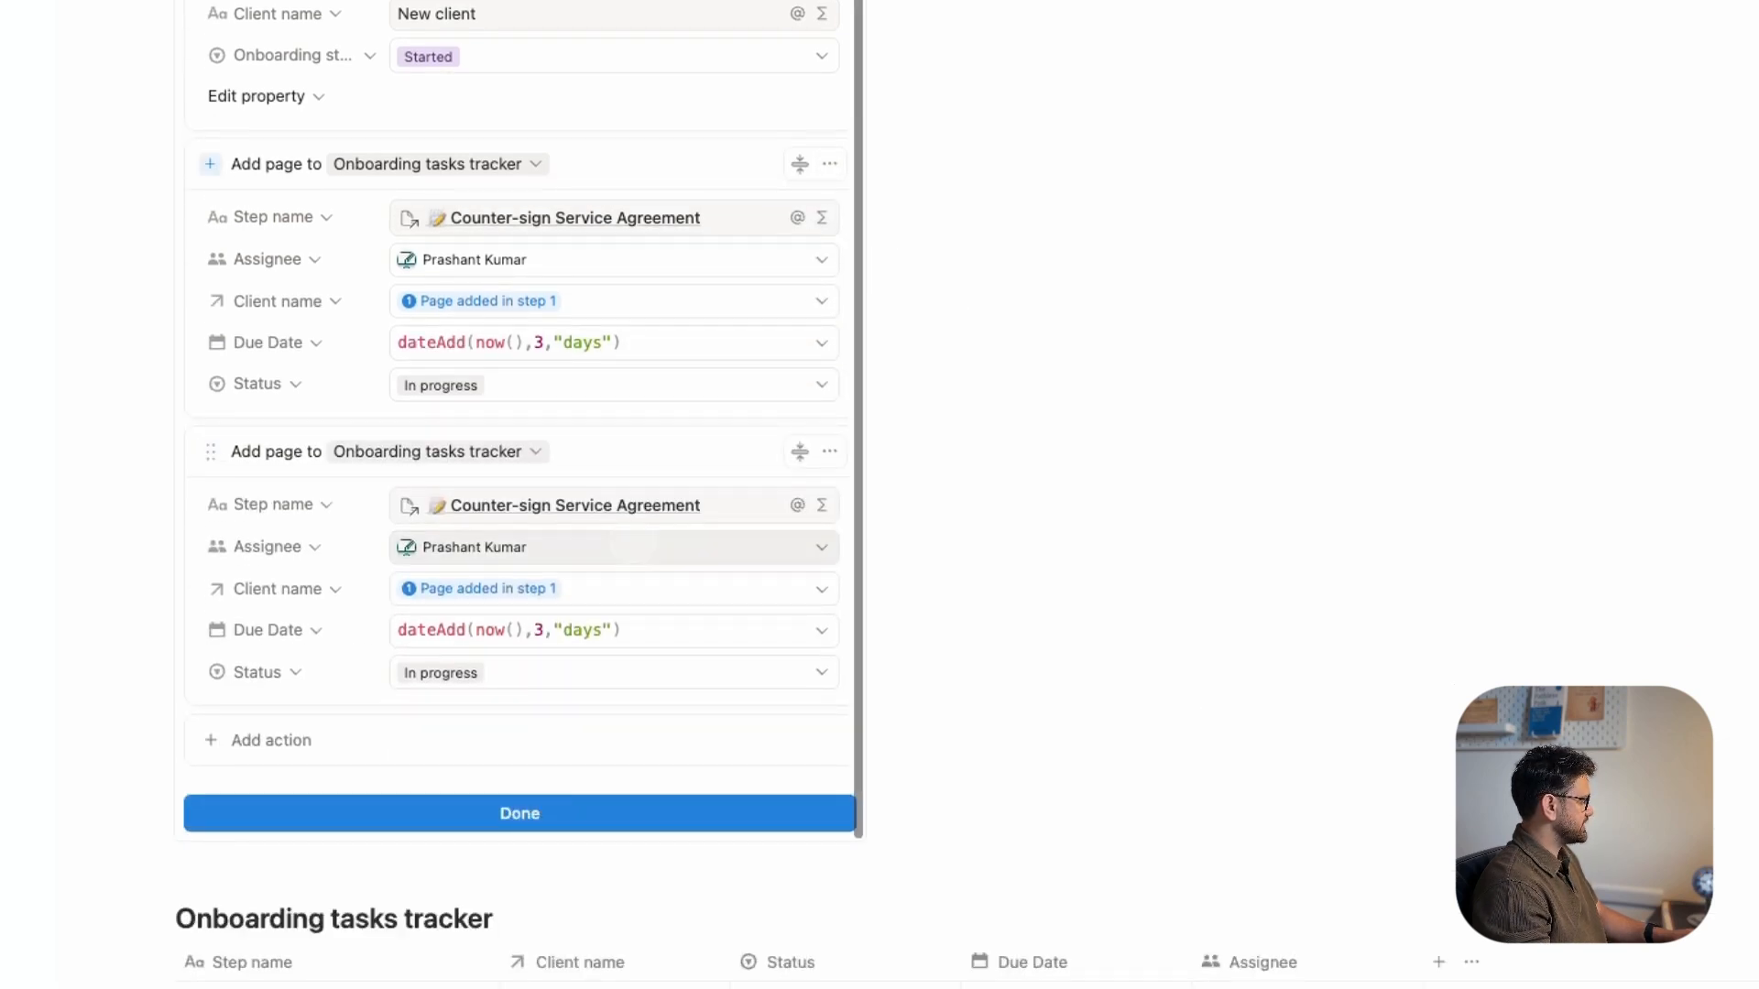
- Replace the duplicated action's Step name with a link to the "Generate & Send Deposit Invoice" page from Database for steps
{"action": "scroll", "coordinate": [549, 458], "scroll_direction": "down", "scroll_amount": 10}
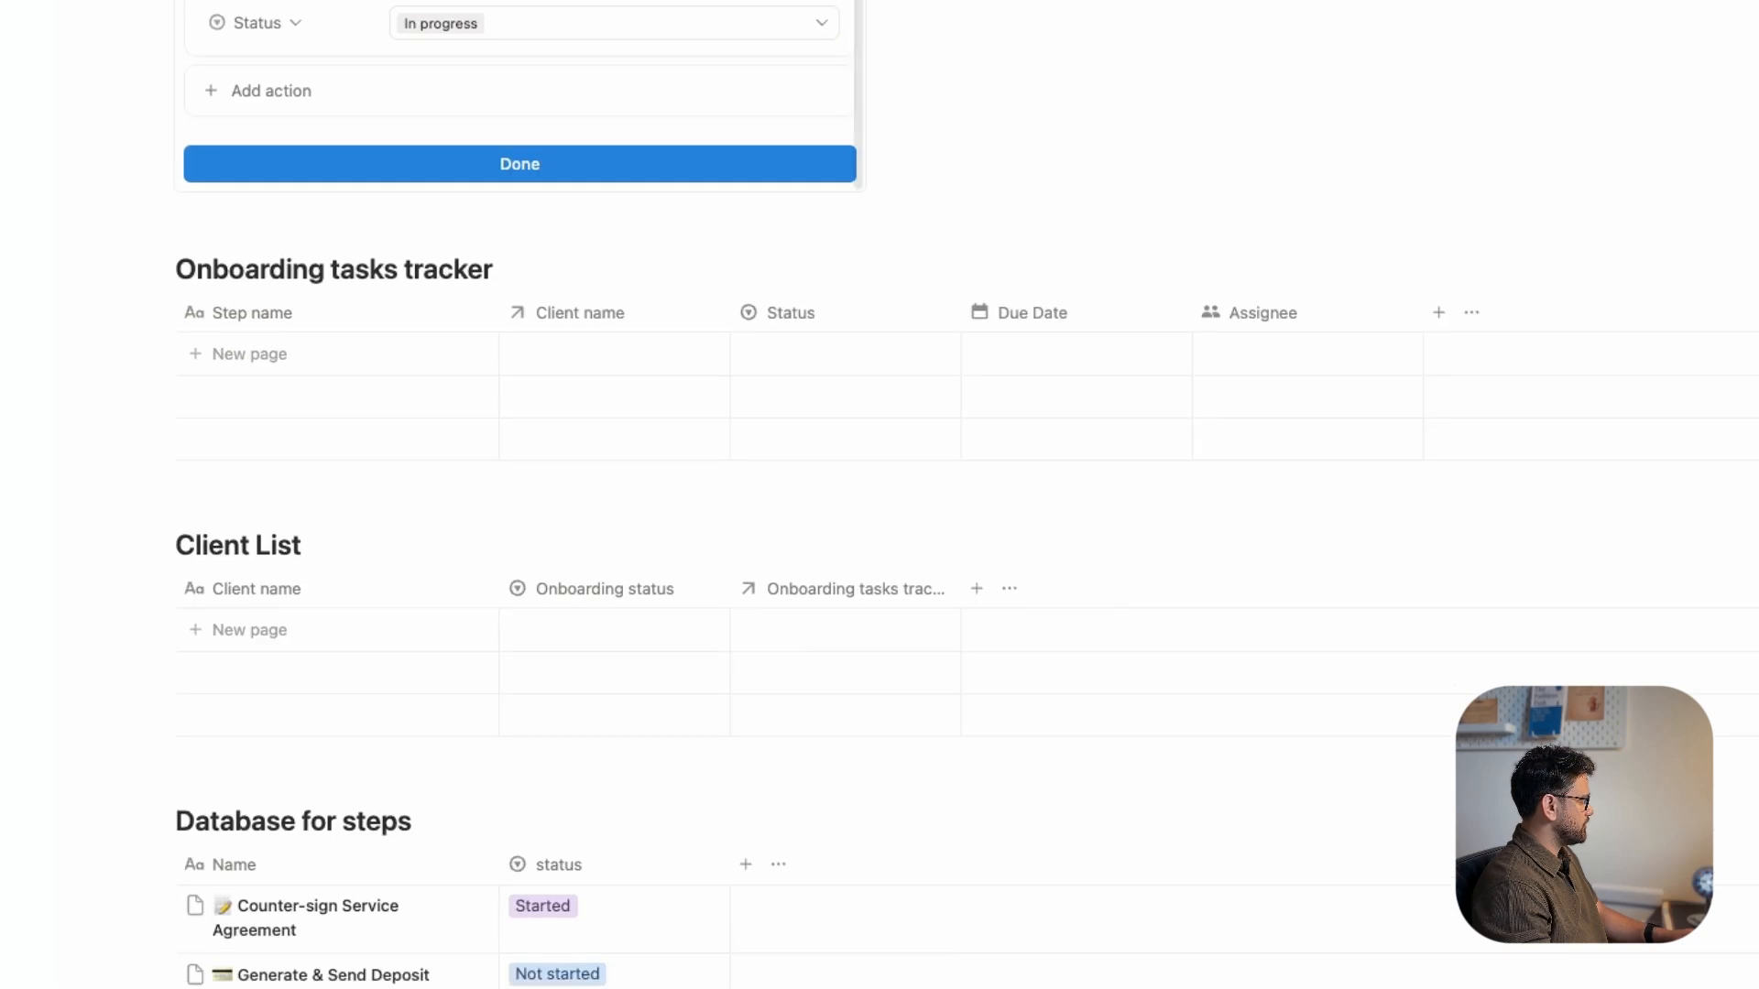
{"action": "left_click", "coordinate": [344, 564]}
{"action": "key", "text": "ctrl+a"}
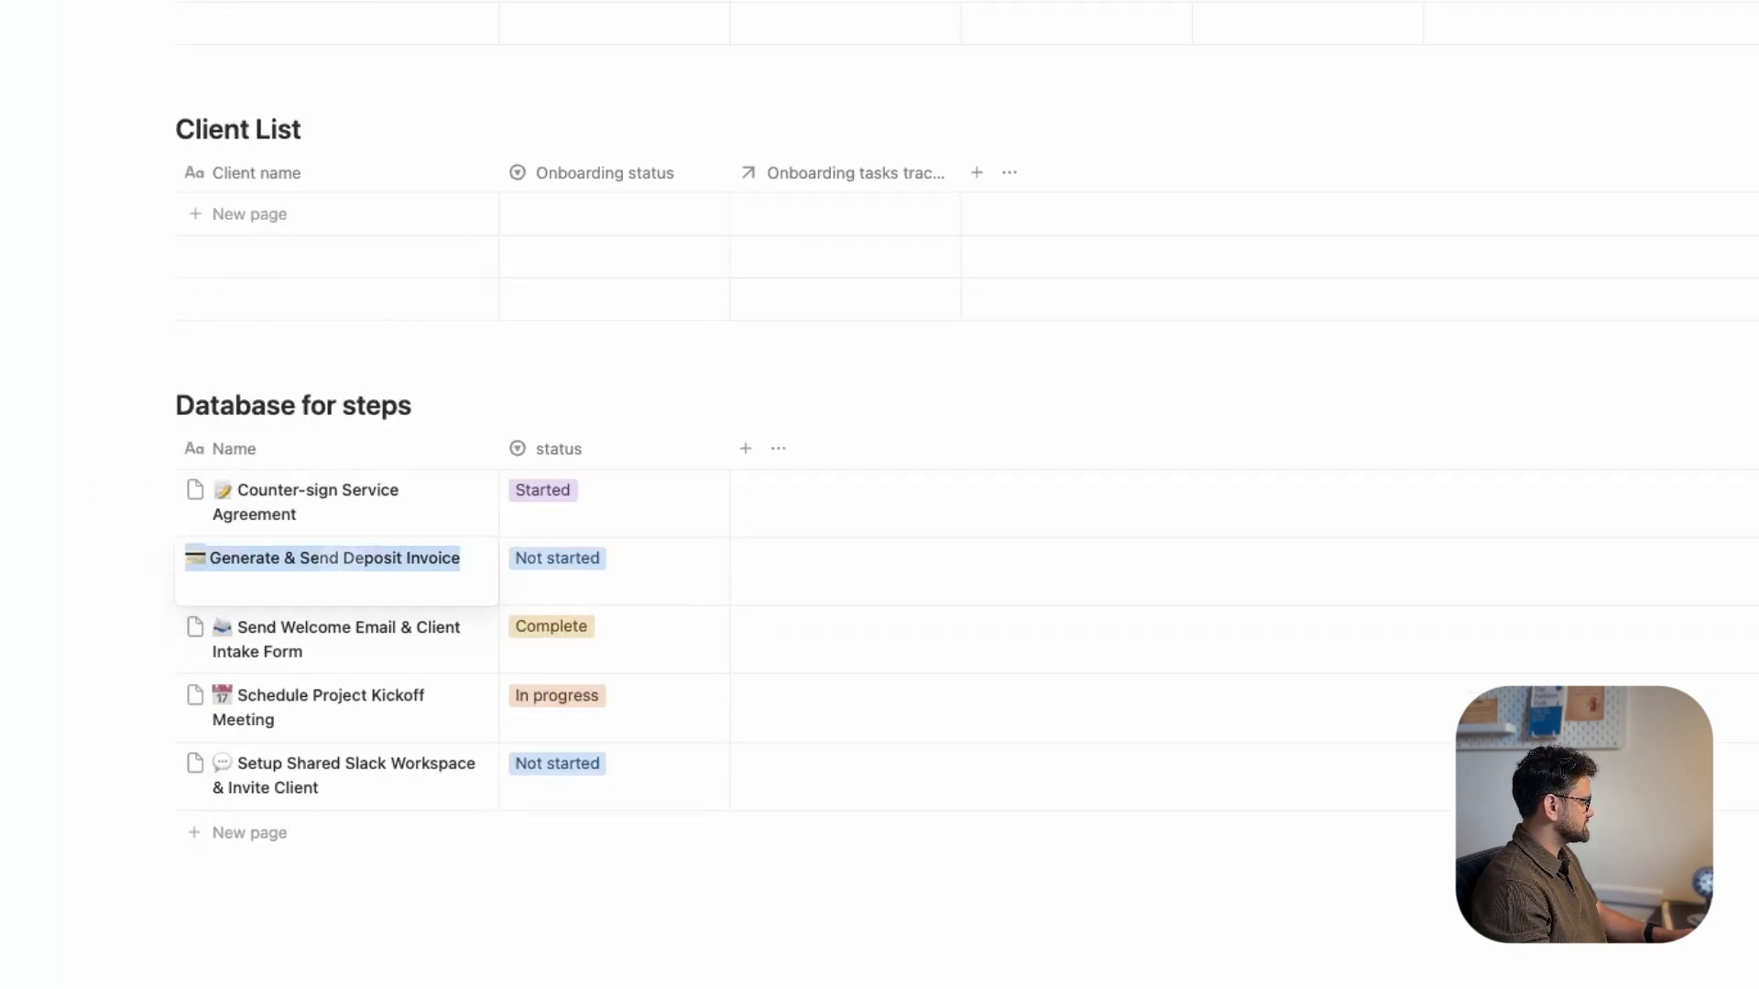
{"action": "key", "text": "Escape"}
{"action": "scroll", "coordinate": [879, 495], "scroll_direction": "up", "scroll_amount": 10}
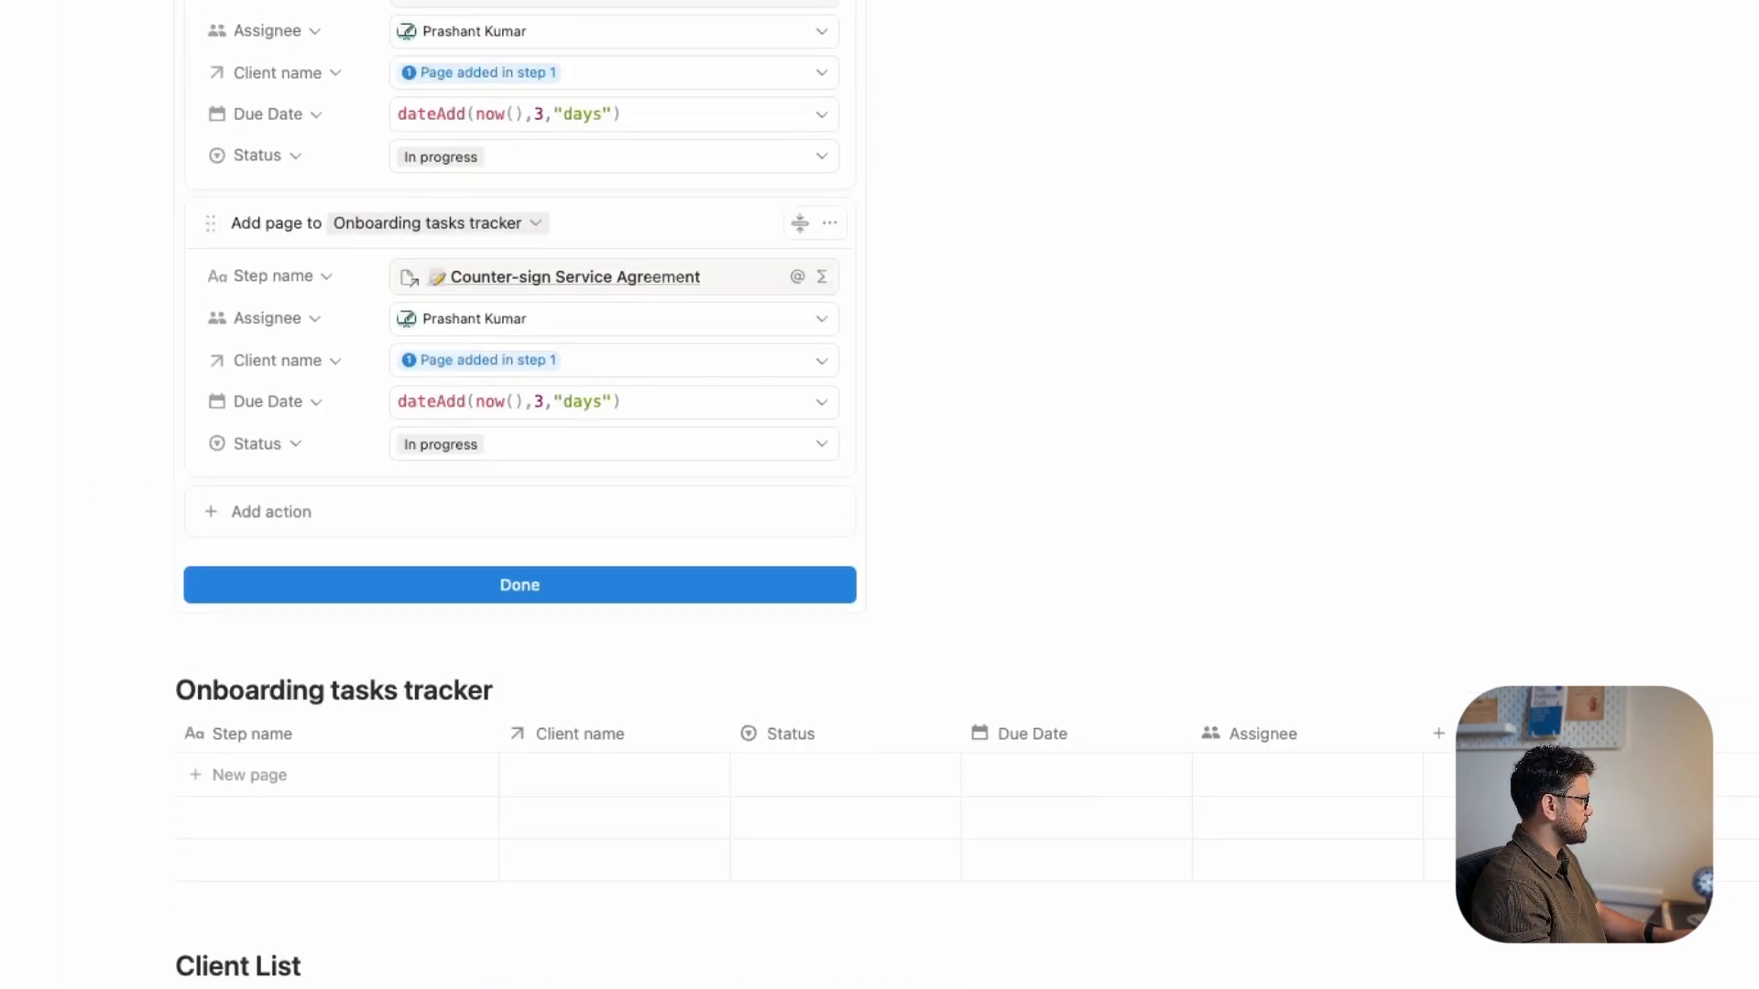
{"action": "left_click", "coordinate": [703, 279]}
{"action": "key", "text": "super+a"}
{"action": "key", "text": "BackSpace"}
{"action": "type", "text": "@"}
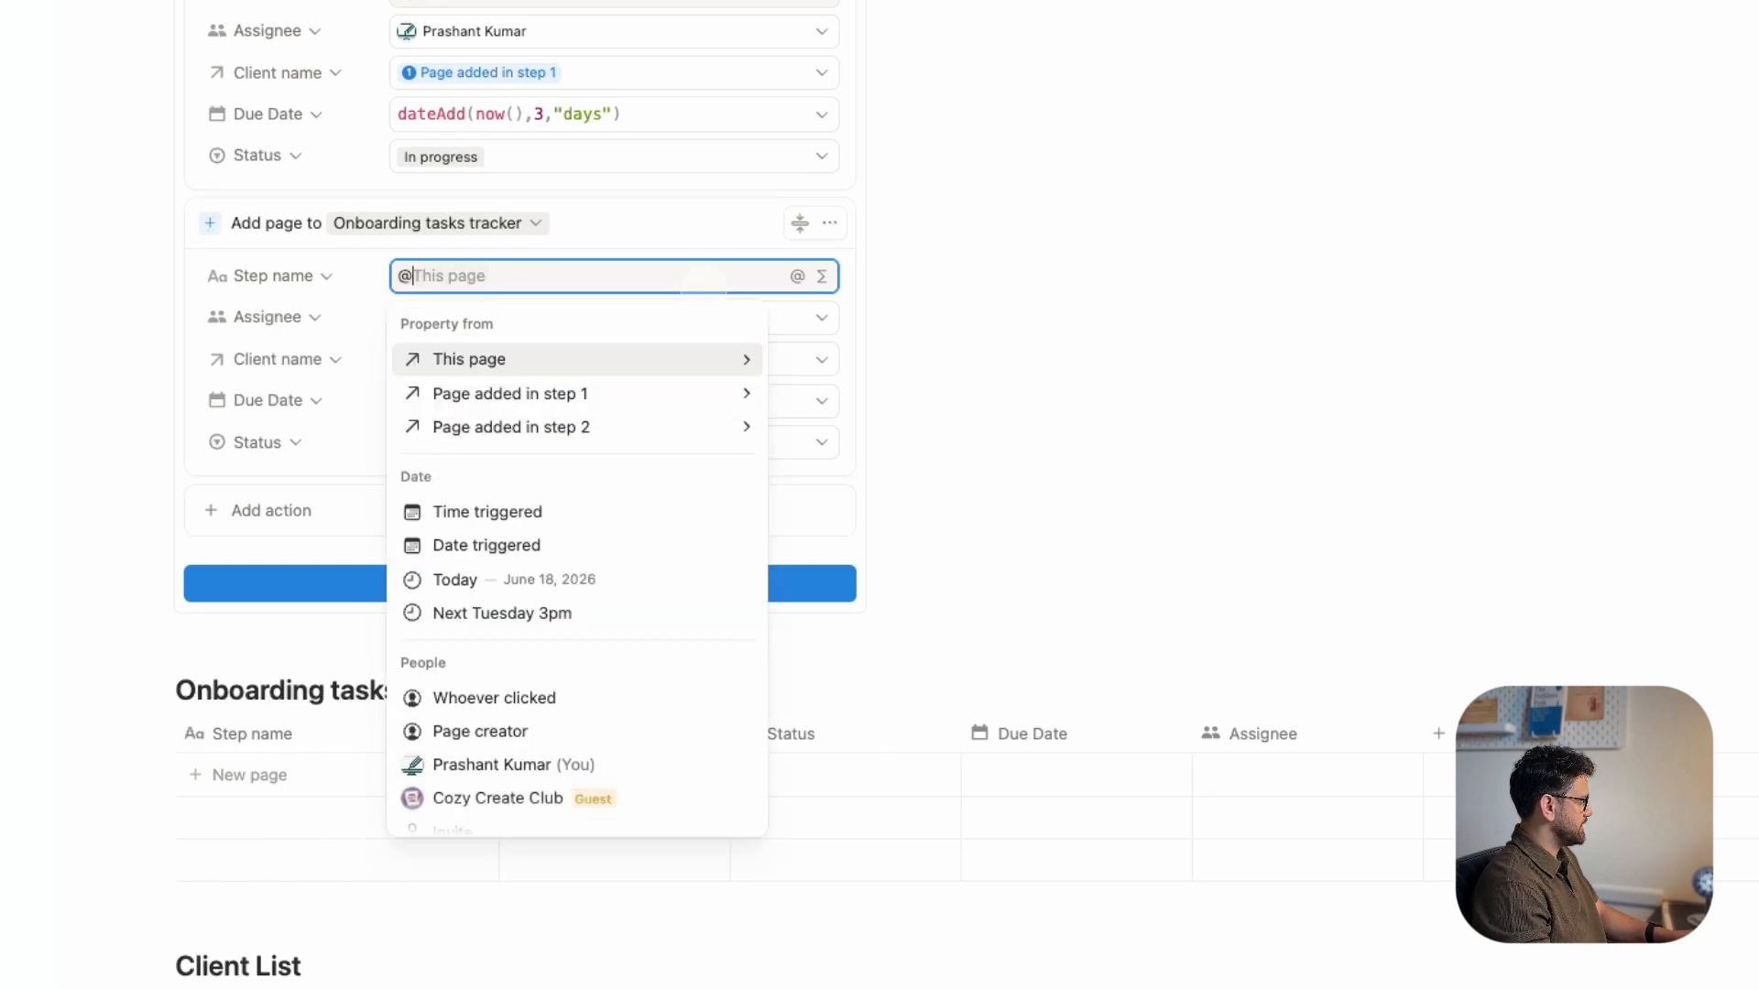
{"action": "type", "text": "💳 Generate & Send Deposit Invoice"}
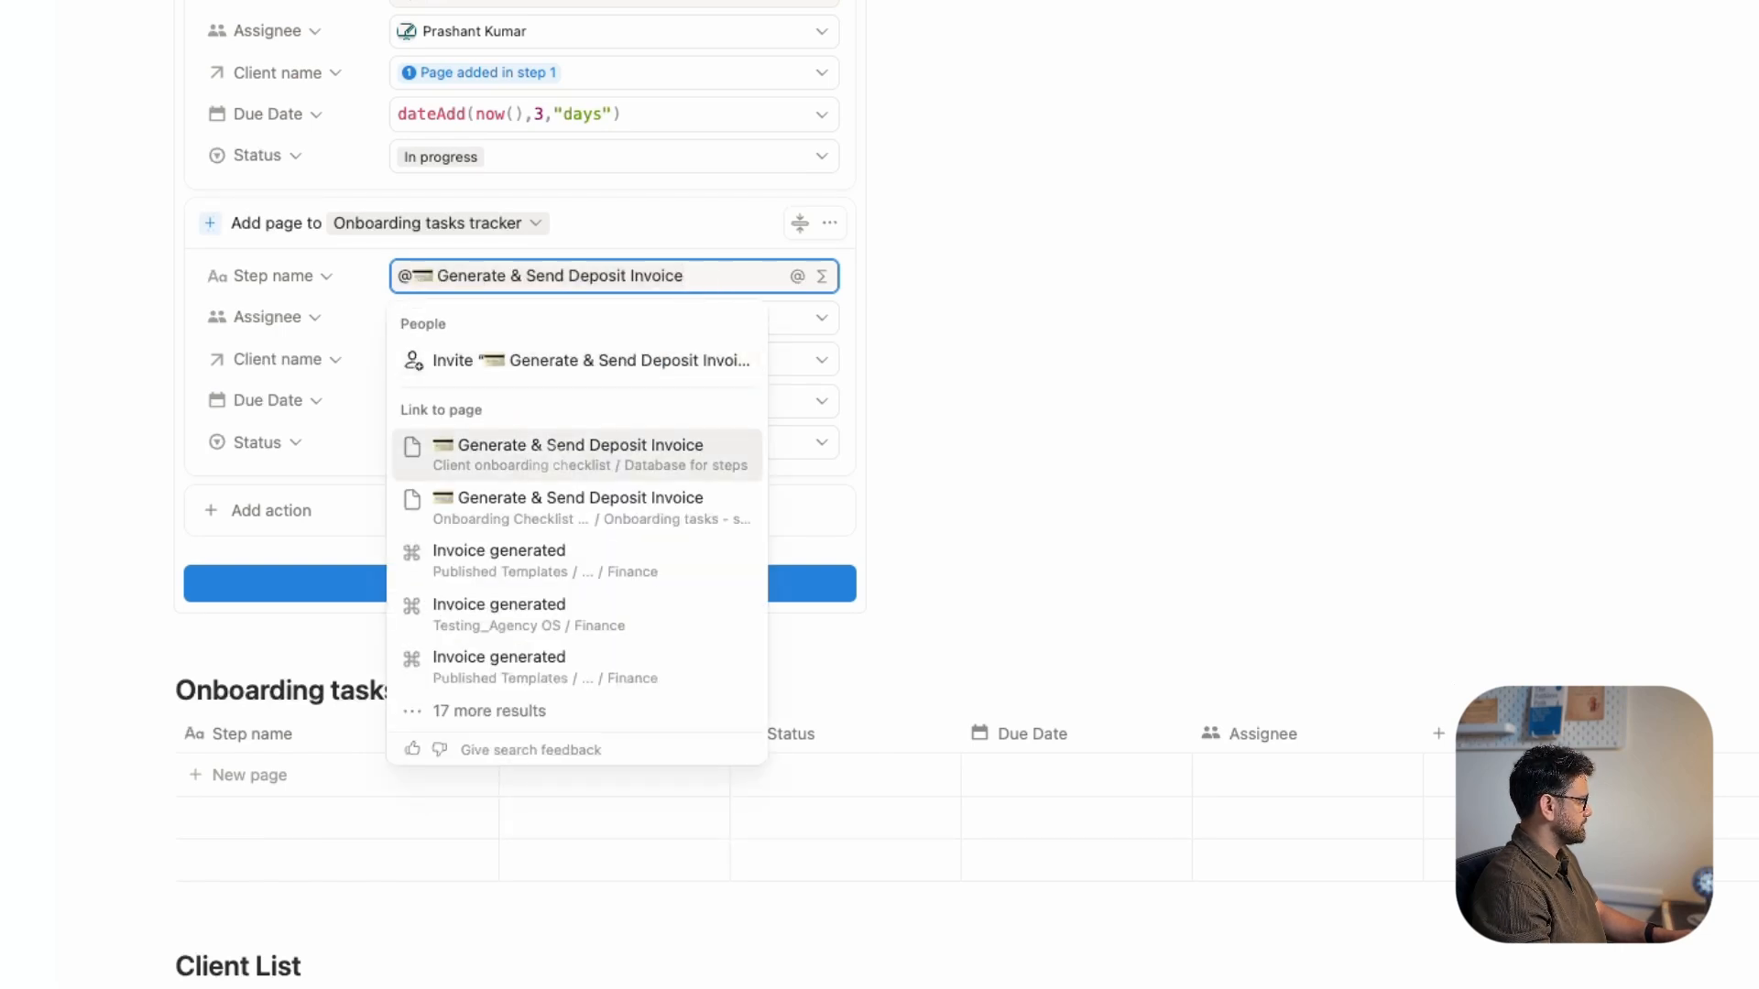
{"action": "key", "text": "Return"}
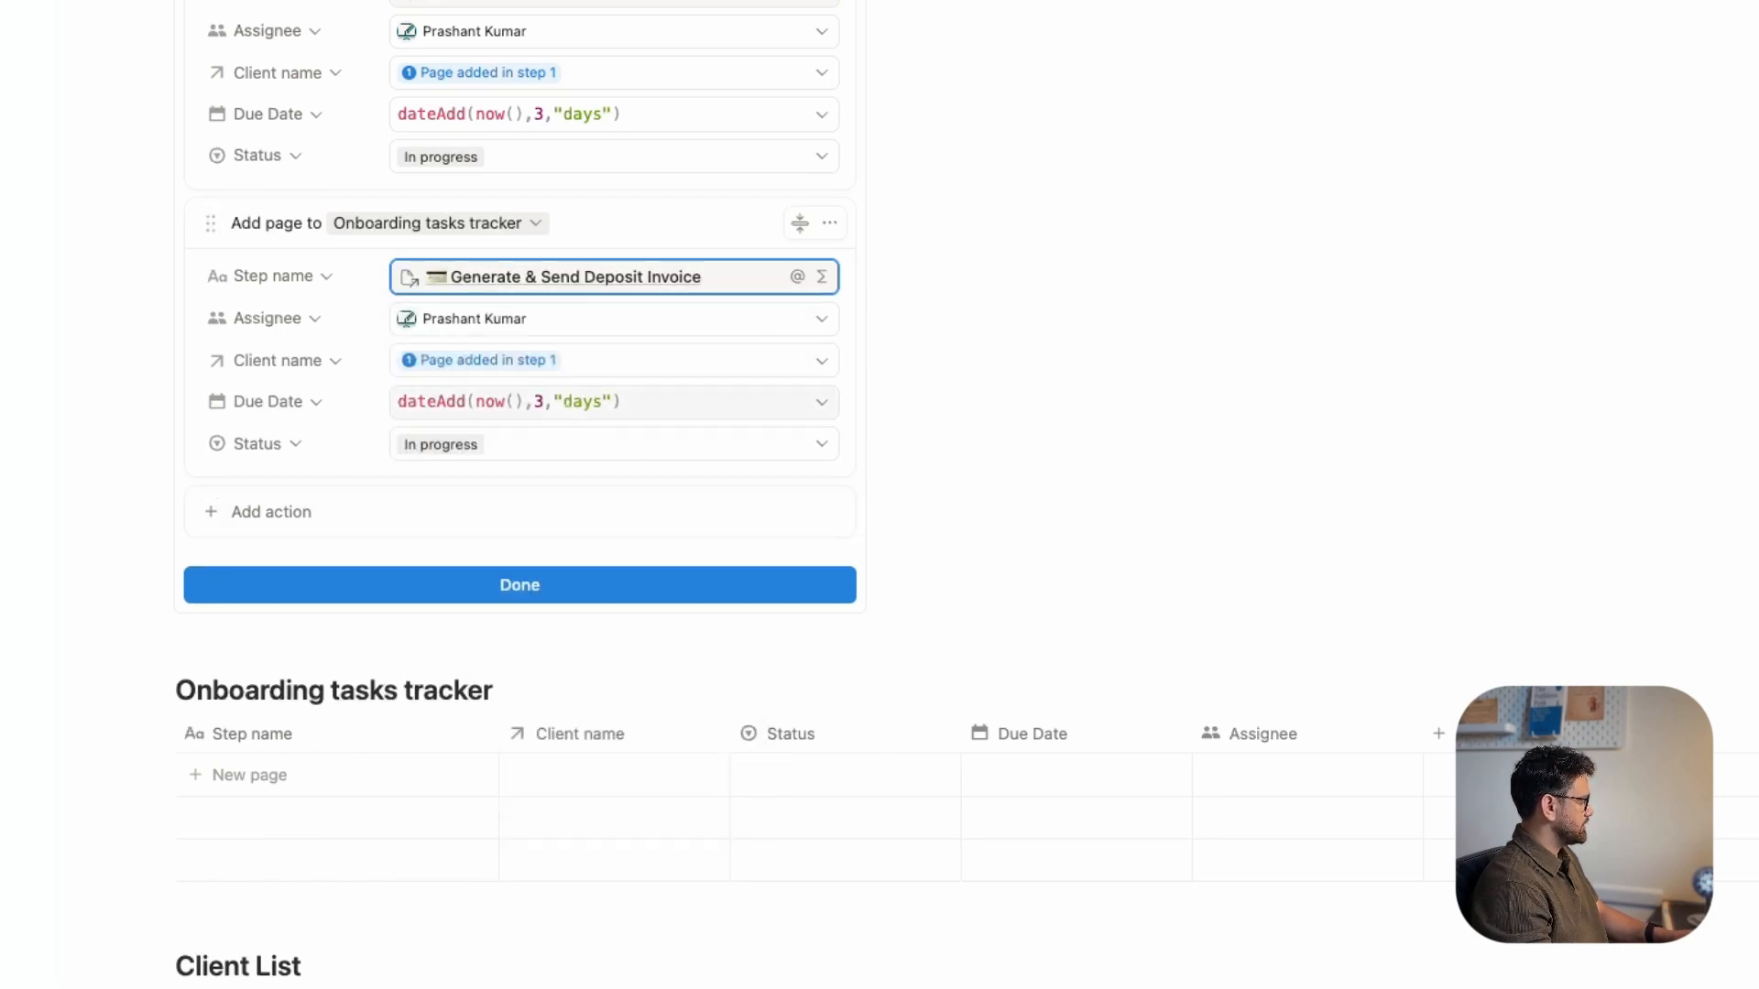
- Set the Due Date formula of the "Generate & Send Deposit Invoice" action to dateAdd(now(),5,"days") and save it
{"action": "left_click", "coordinate": [596, 402]}
{"action": "left_click", "coordinate": [224, 603]}
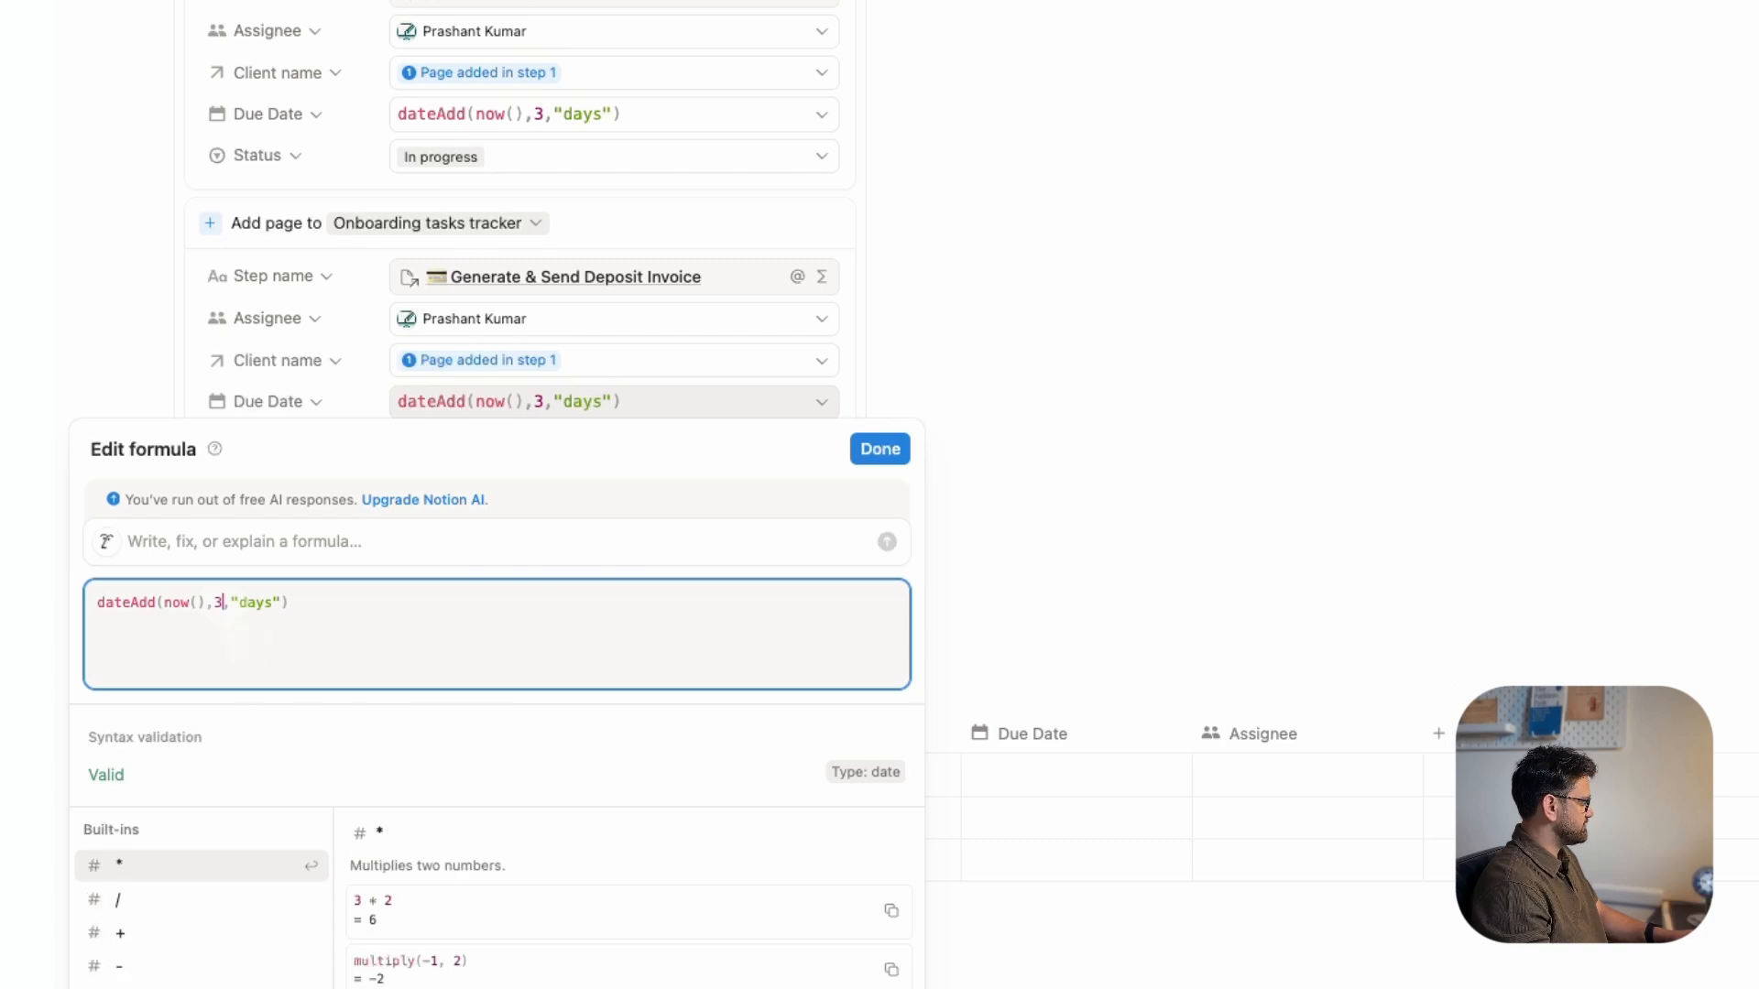
{"action": "key", "text": "BackSpace"}
{"action": "type", "text": "5"}
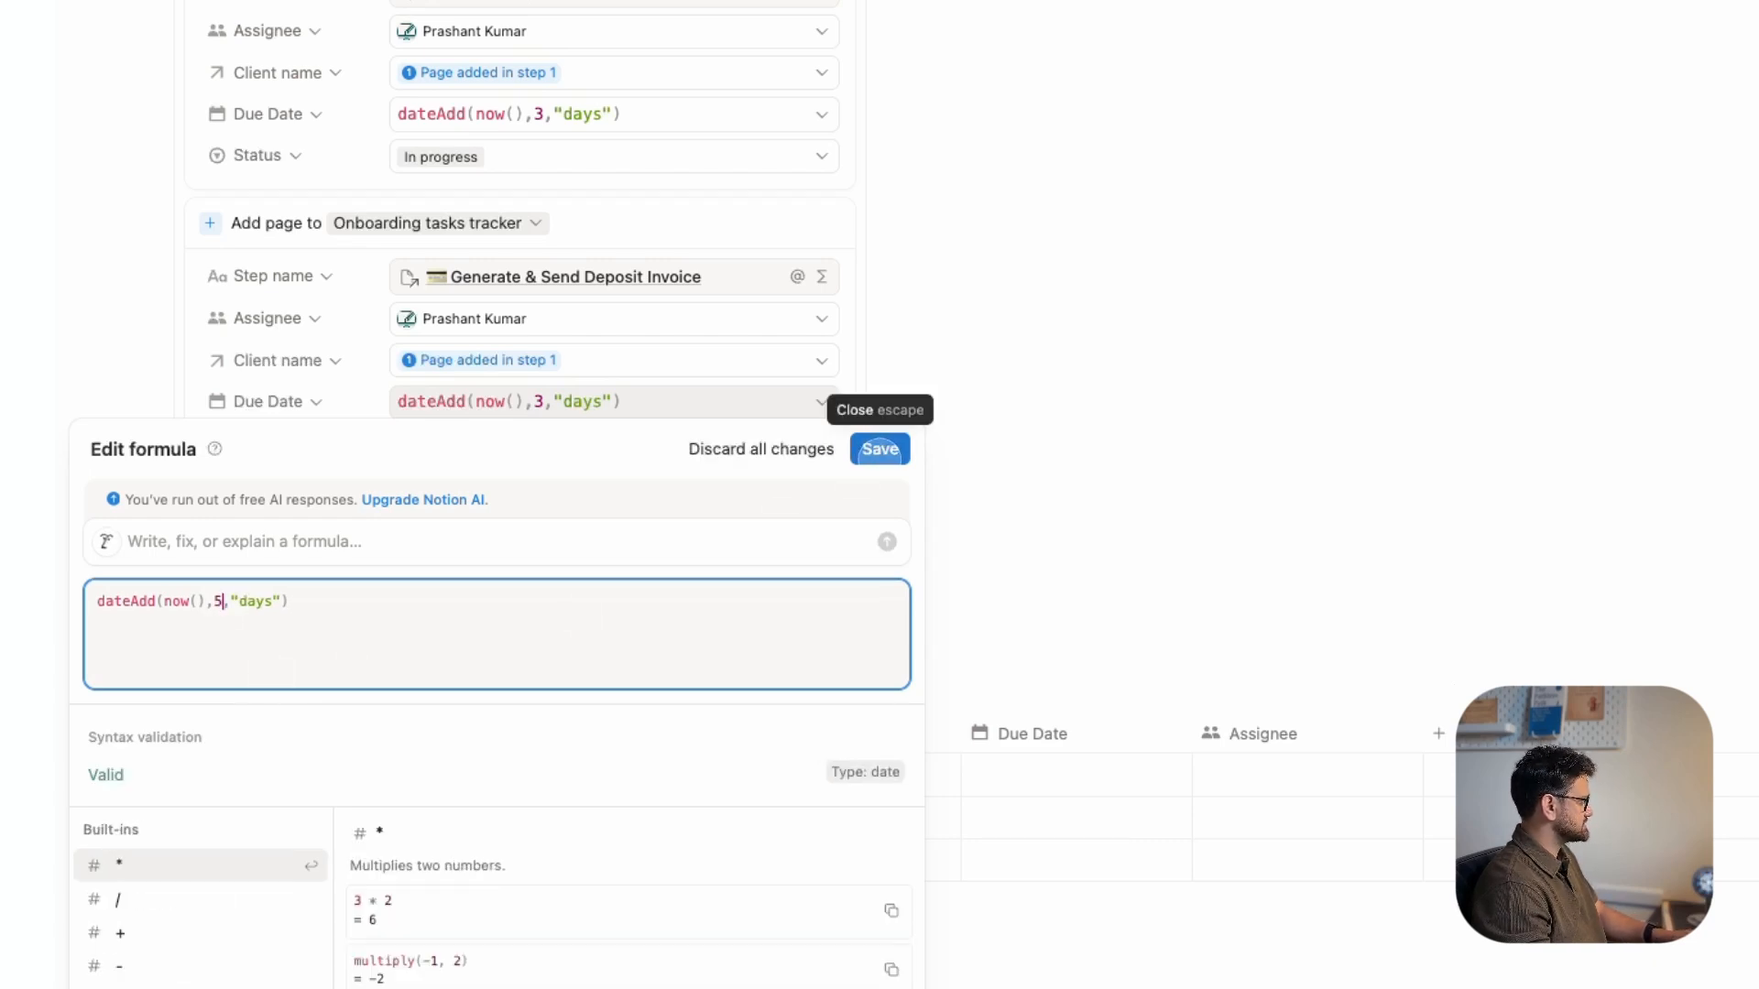
{"action": "left_click", "coordinate": [879, 449]}
- Copy the name "Send Welcome Email & Client Intake Form" from its row in Database for steps
{"action": "scroll", "coordinate": [579, 513], "scroll_direction": "down", "scroll_amount": 9}
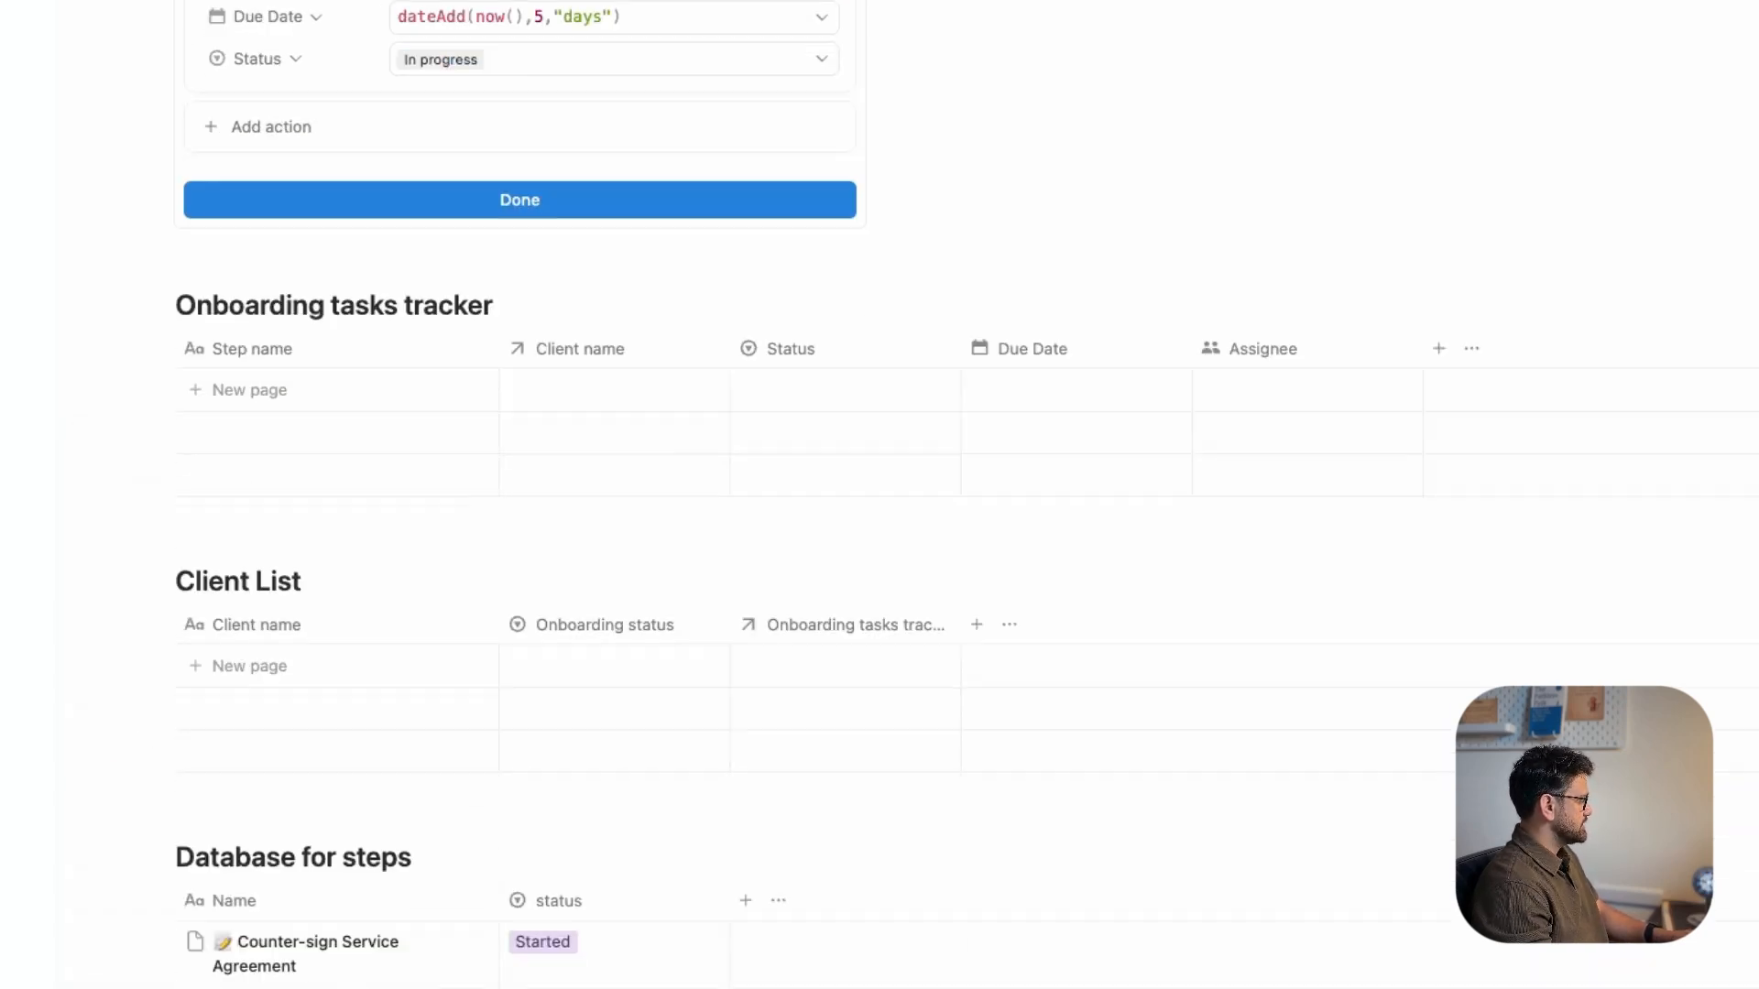
{"action": "left_click", "coordinate": [358, 683]}
{"action": "key", "text": "ctrl+a"}
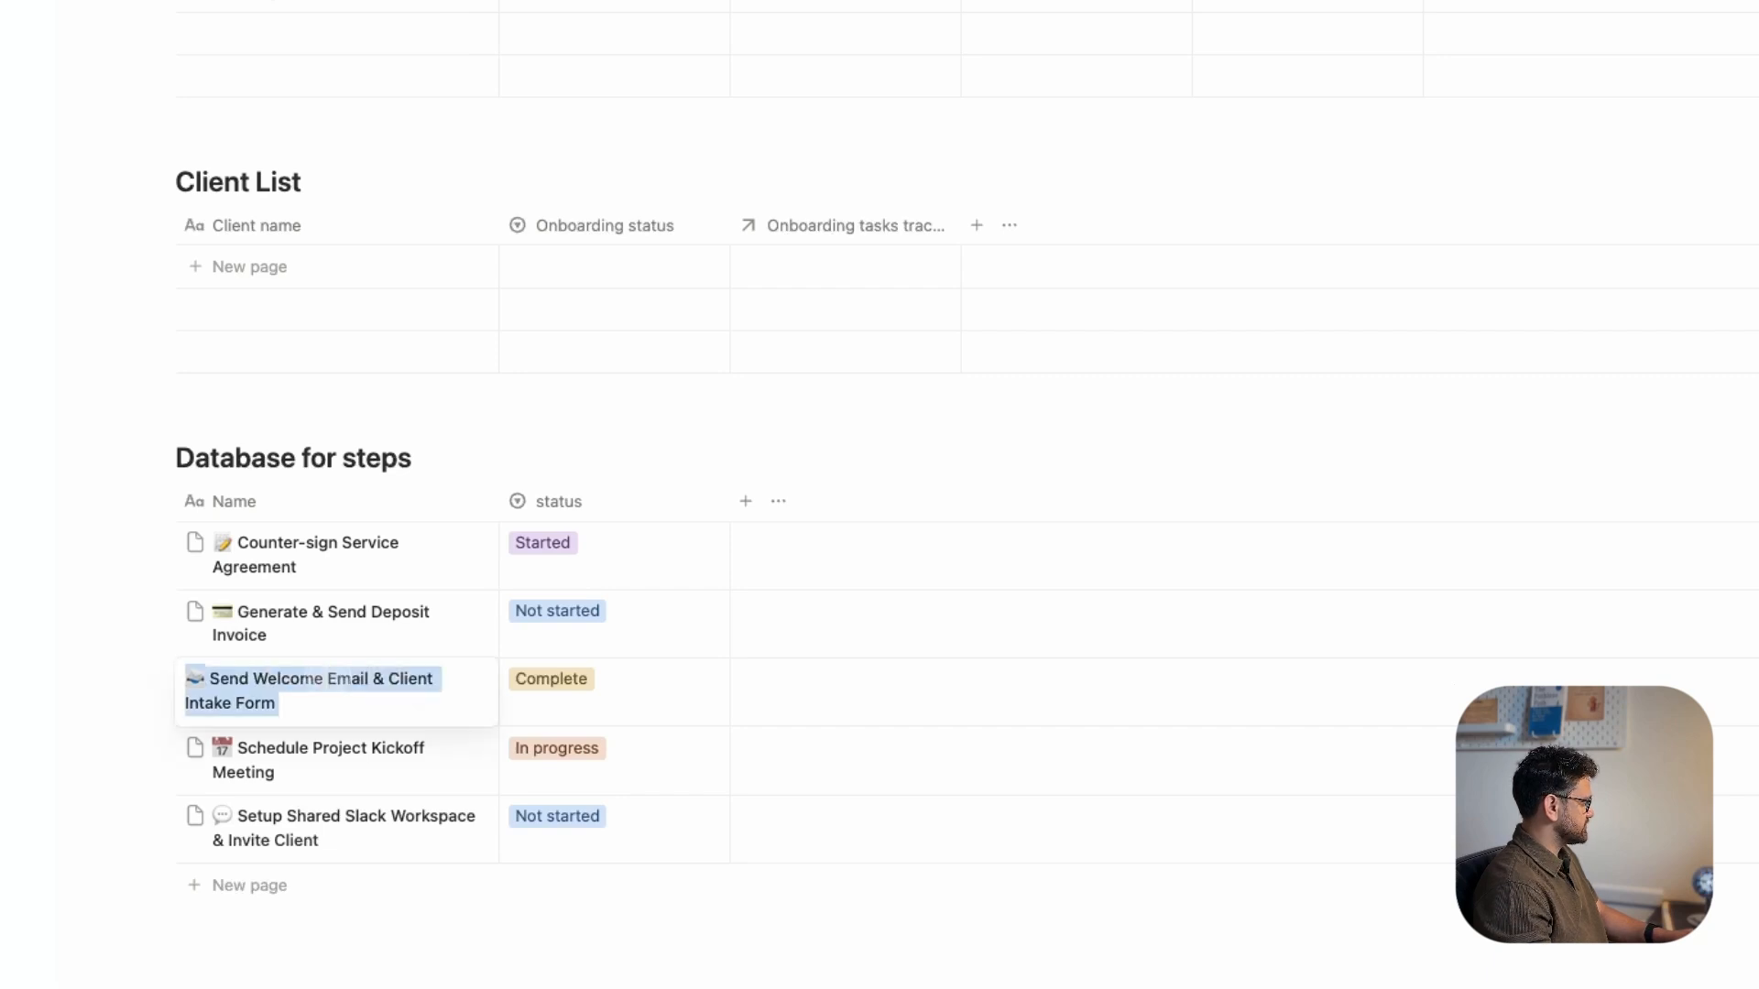
{"action": "key", "text": "Escape"}
- Review the button's tracker actions and compare their step names with the rows in Database for steps
{"action": "scroll", "coordinate": [579, 513], "scroll_direction": "up", "scroll_amount": 6}
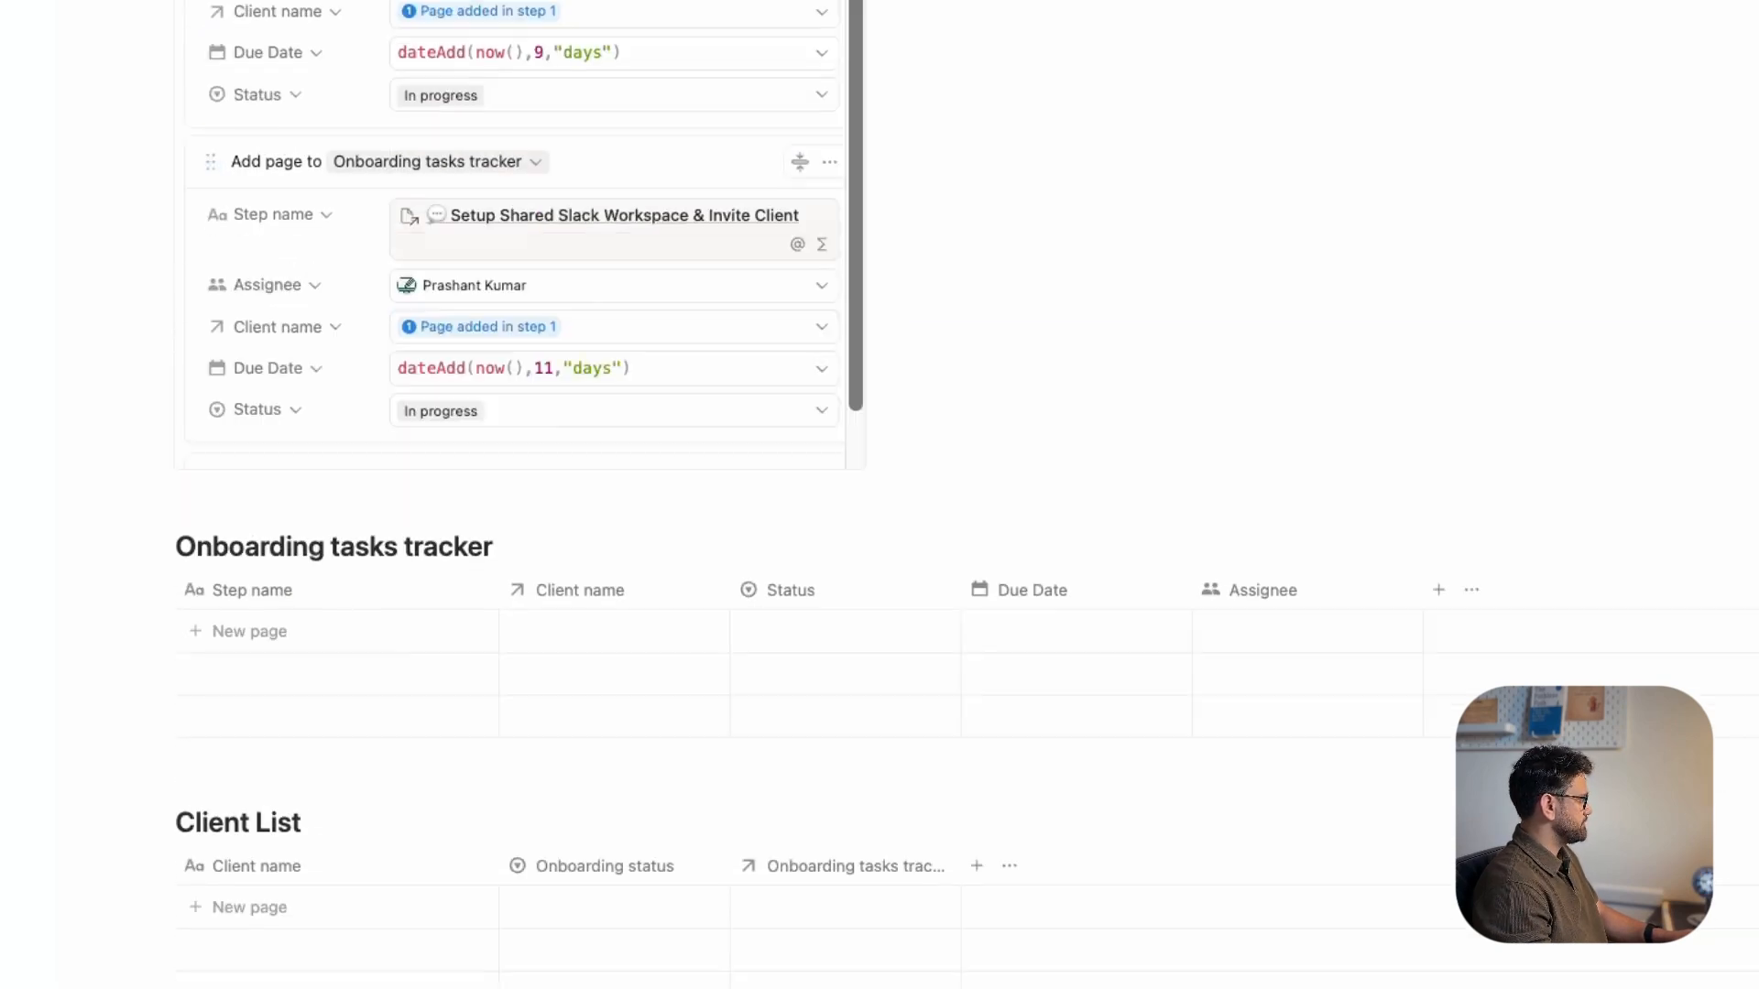
{"action": "scroll", "coordinate": [614, 307], "scroll_direction": "up", "scroll_amount": 10}
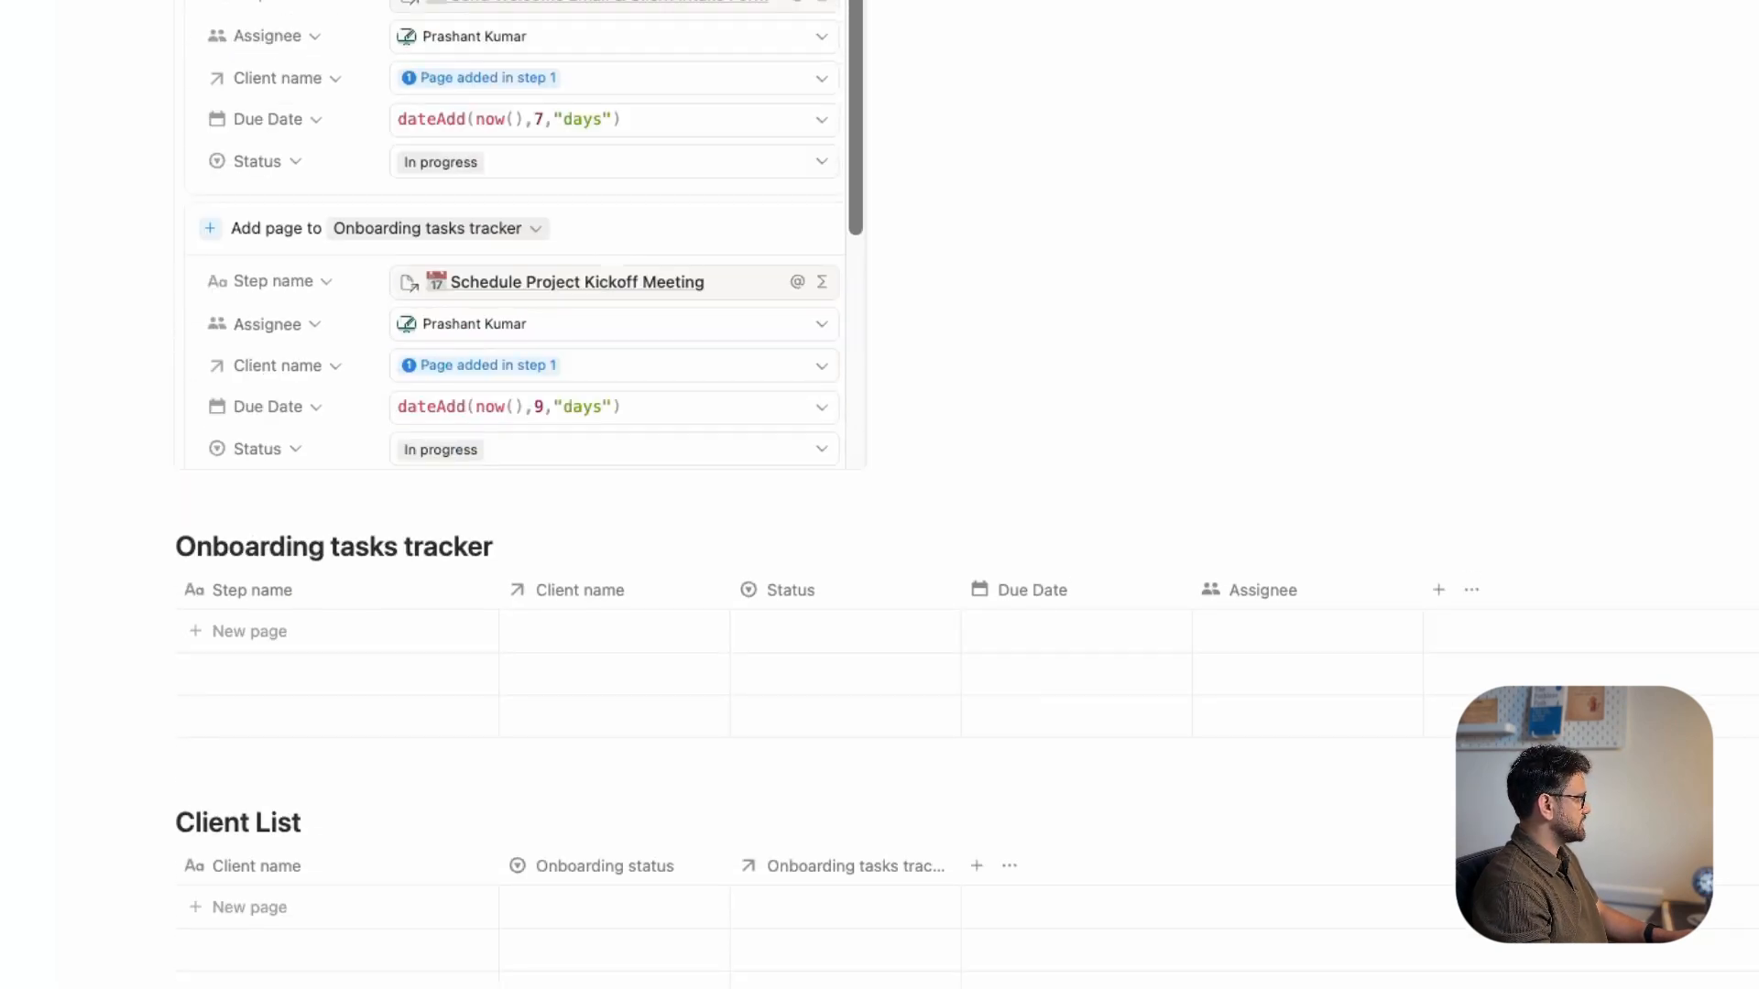
{"action": "scroll", "coordinate": [522, 367], "scroll_direction": "up", "scroll_amount": 5}
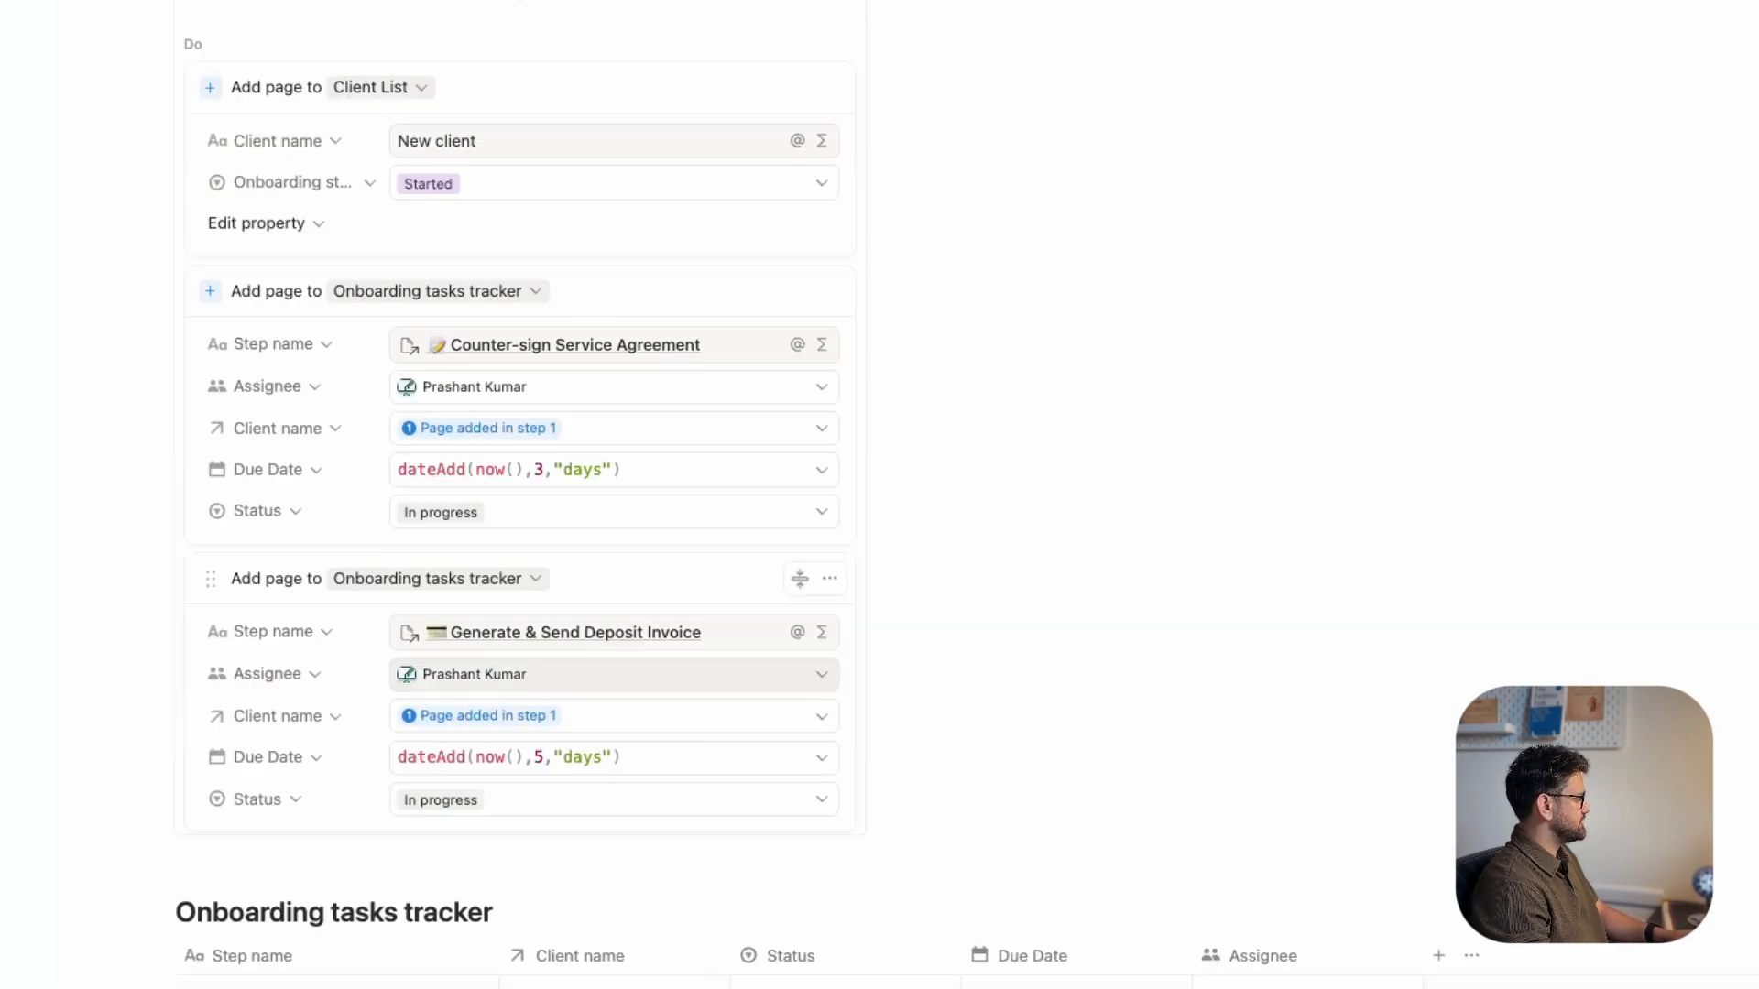
{"action": "scroll", "coordinate": [522, 413], "scroll_direction": "down", "scroll_amount": 10}
{"action": "scroll", "coordinate": [522, 458], "scroll_direction": "down", "scroll_amount": 3}
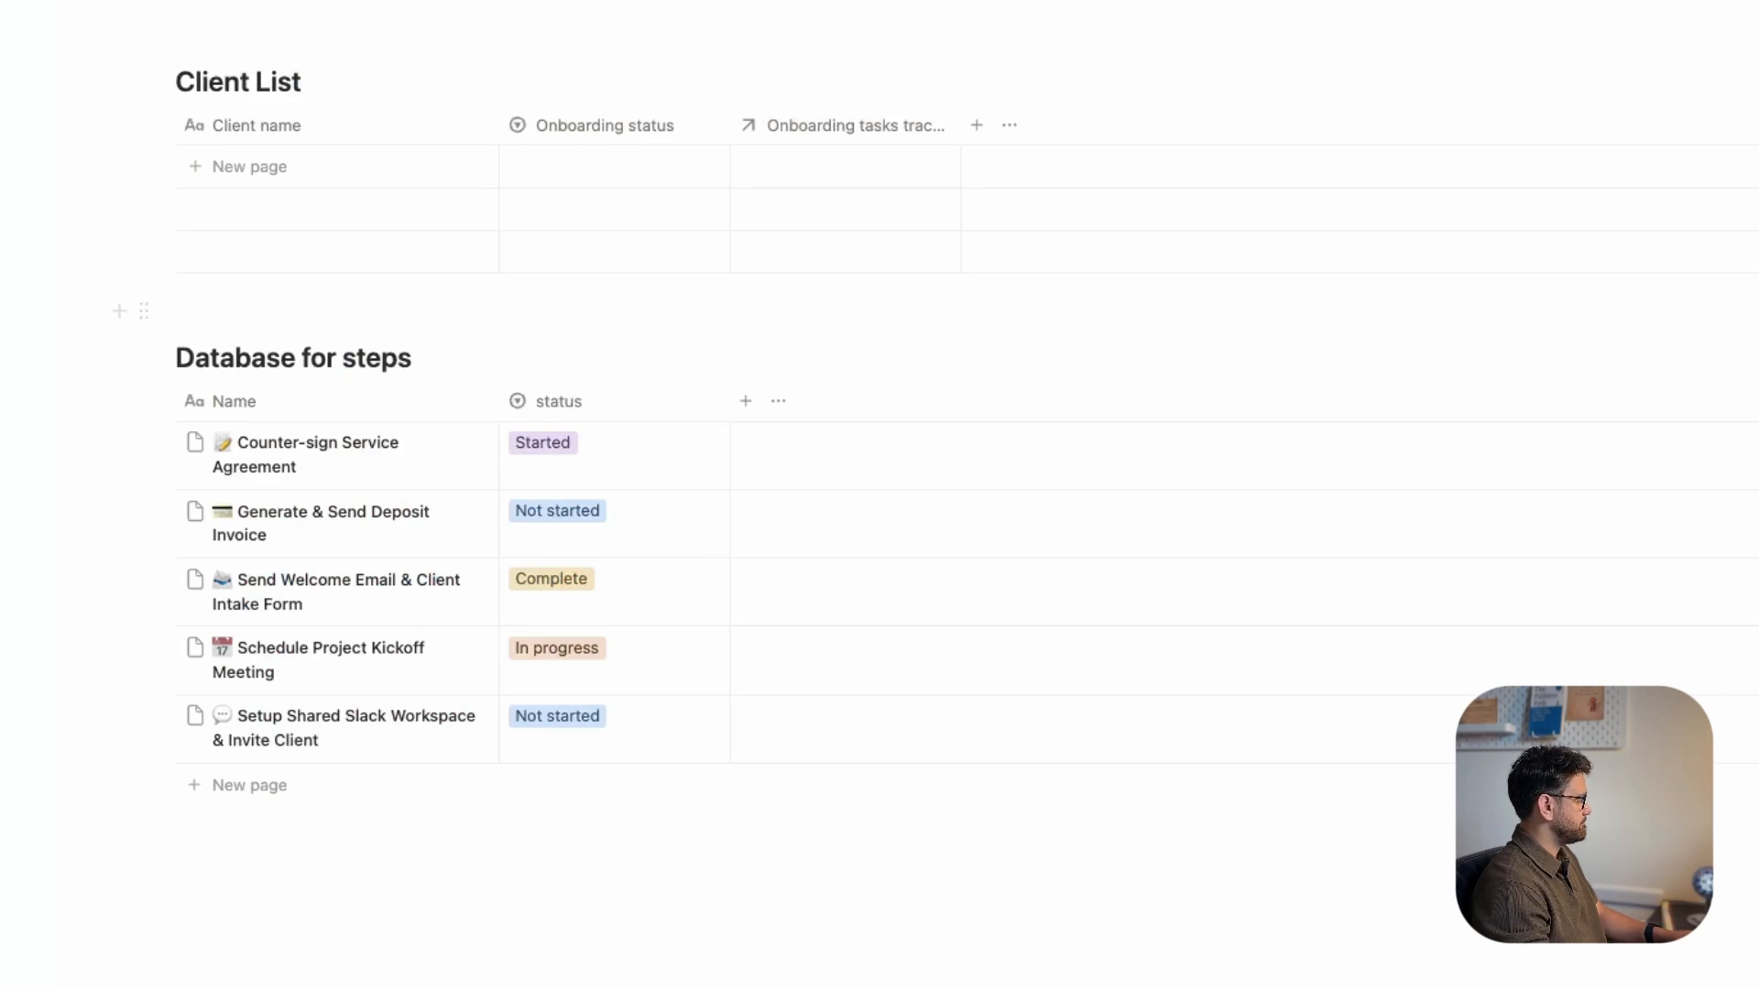
{"action": "scroll", "coordinate": [879, 494], "scroll_direction": "up", "scroll_amount": 8}
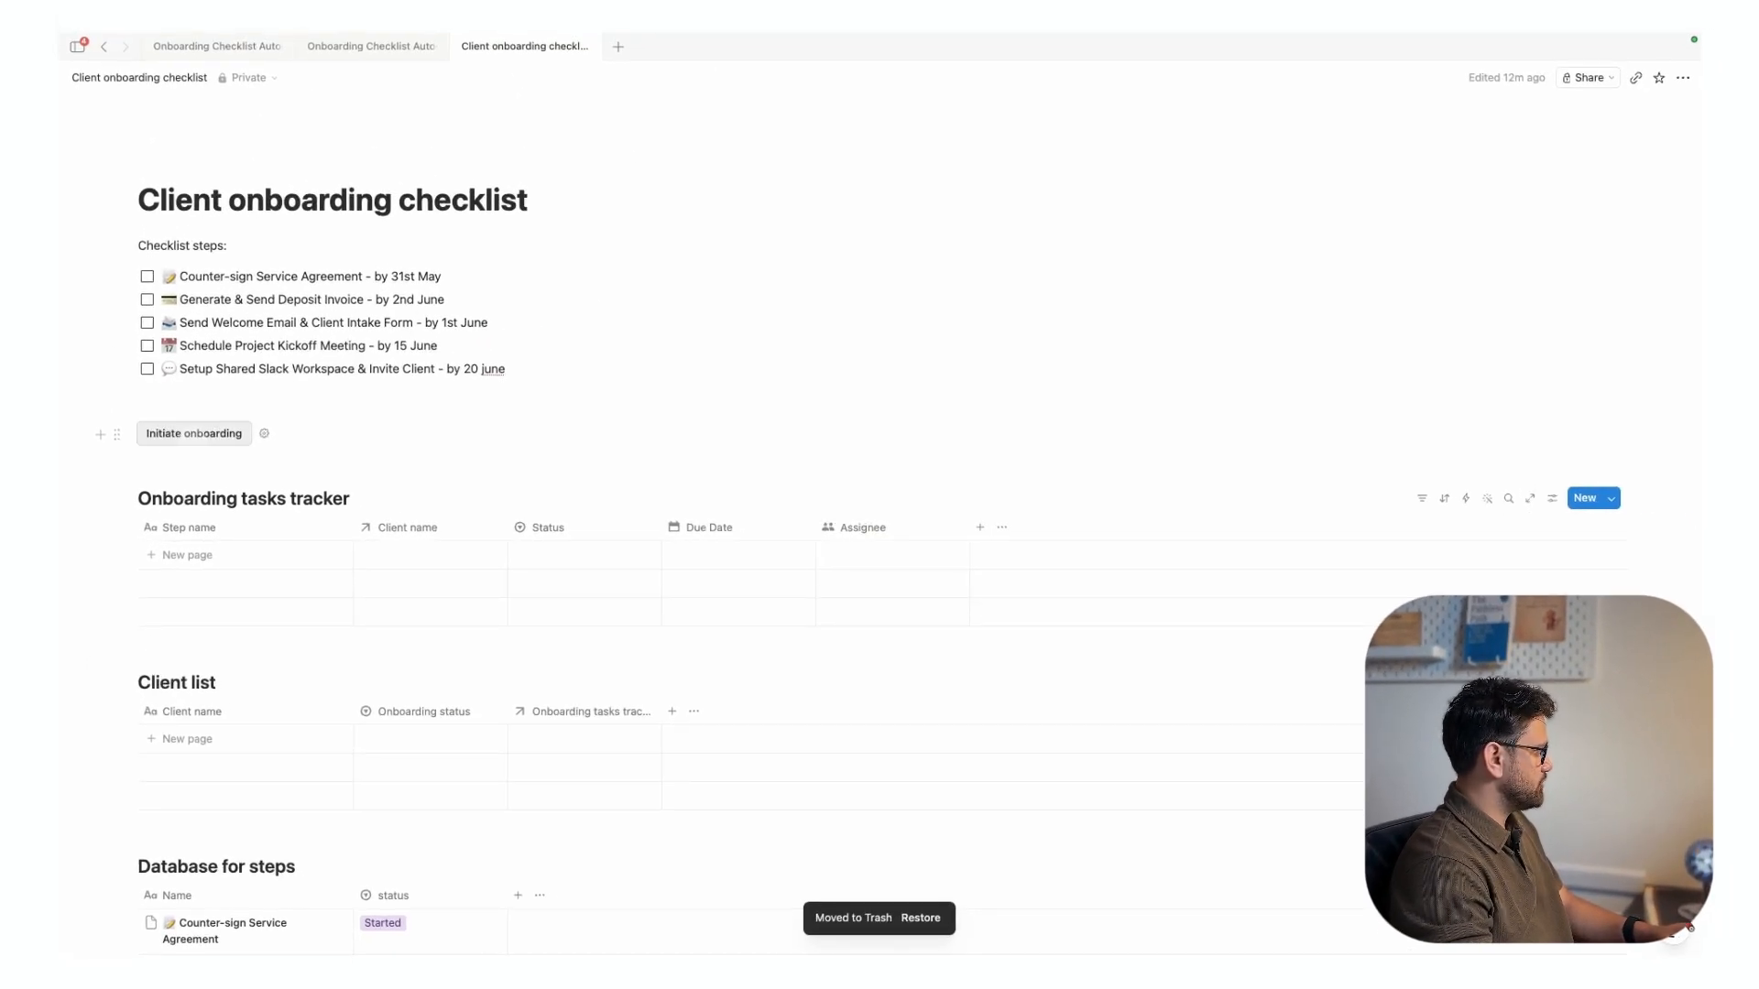
- Run the "Initiate onboarding" button, rename the new client page "Listed Tech Ltd" and close it
{"action": "left_click", "coordinate": [193, 433]}
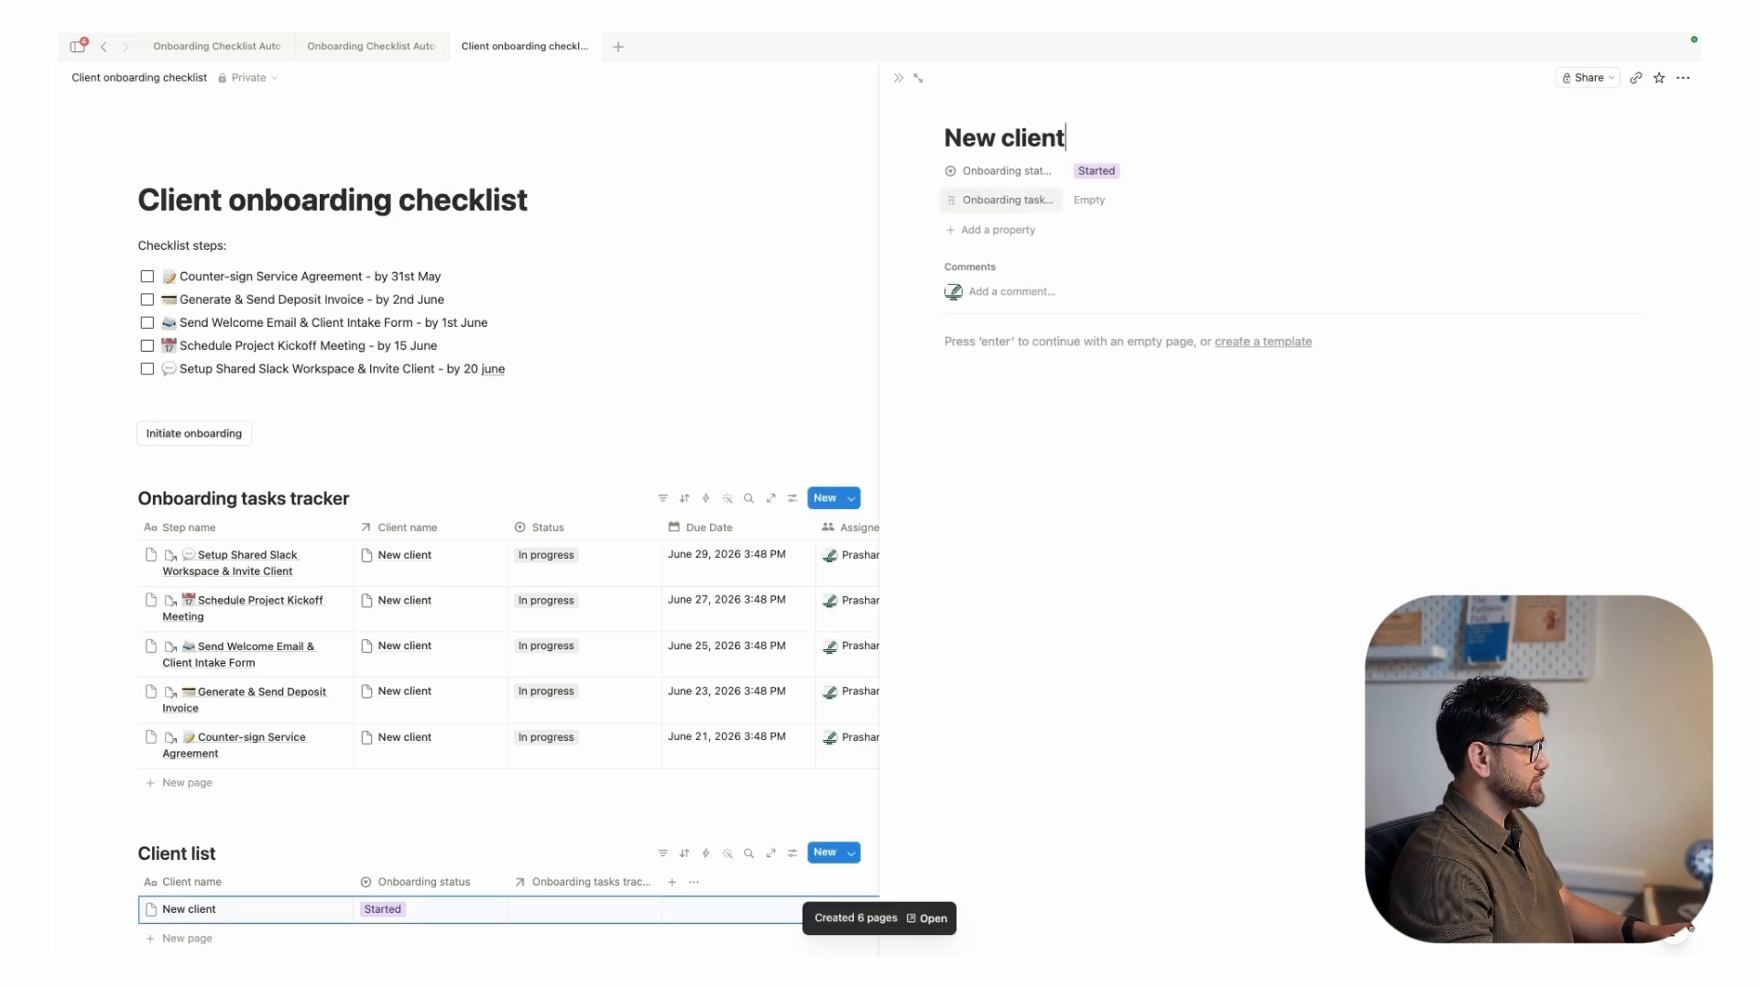
{"action": "key", "text": "ctrl+shift+Left"}
{"action": "key", "text": "ctrl+shift+Left"}
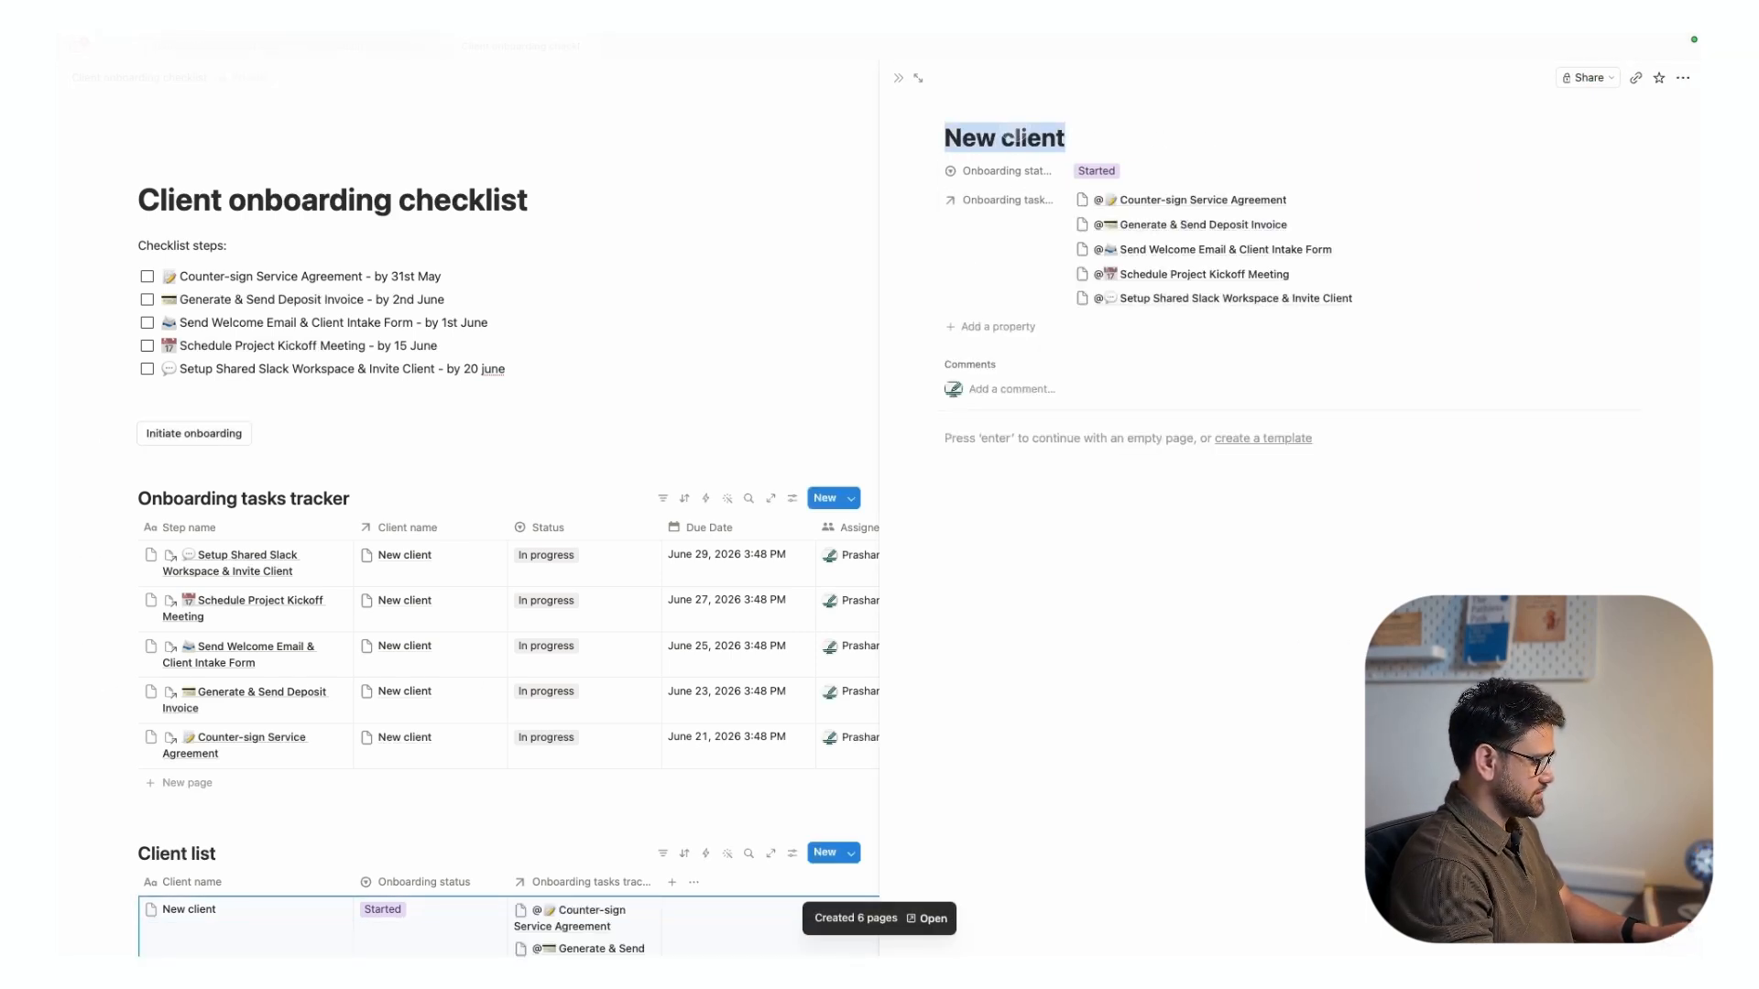
{"action": "type", "text": "Lis"}
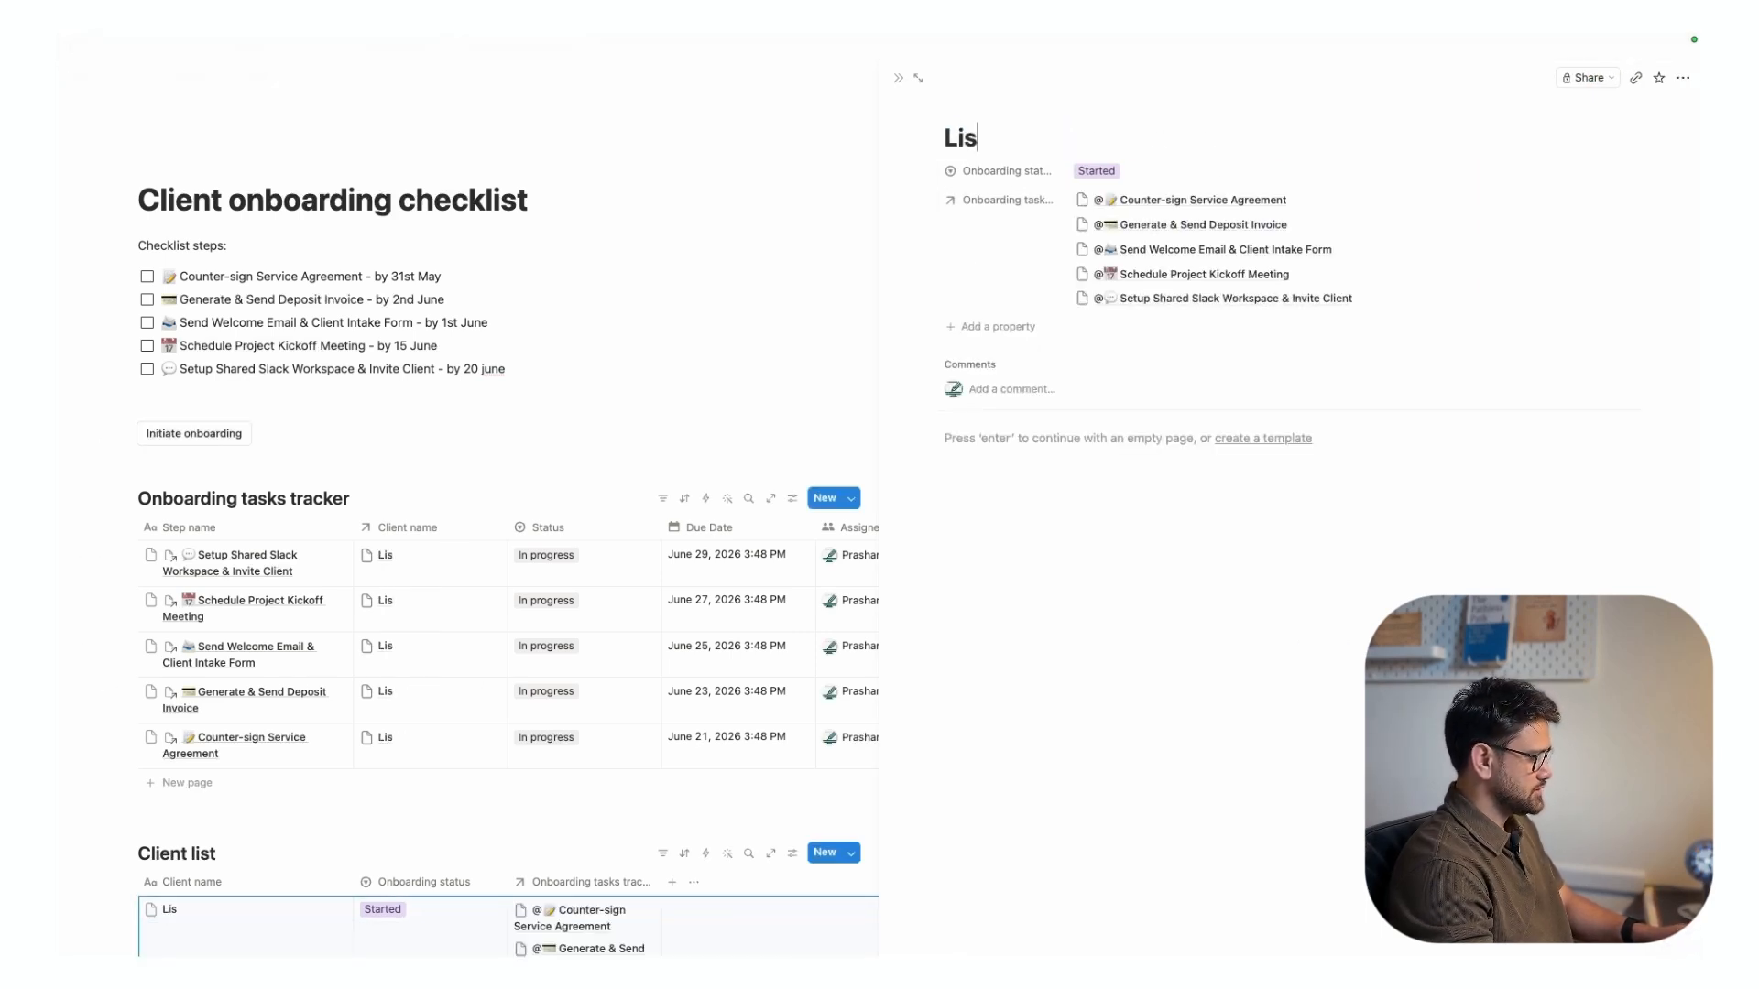
{"action": "type", "text": "ted Tech "}
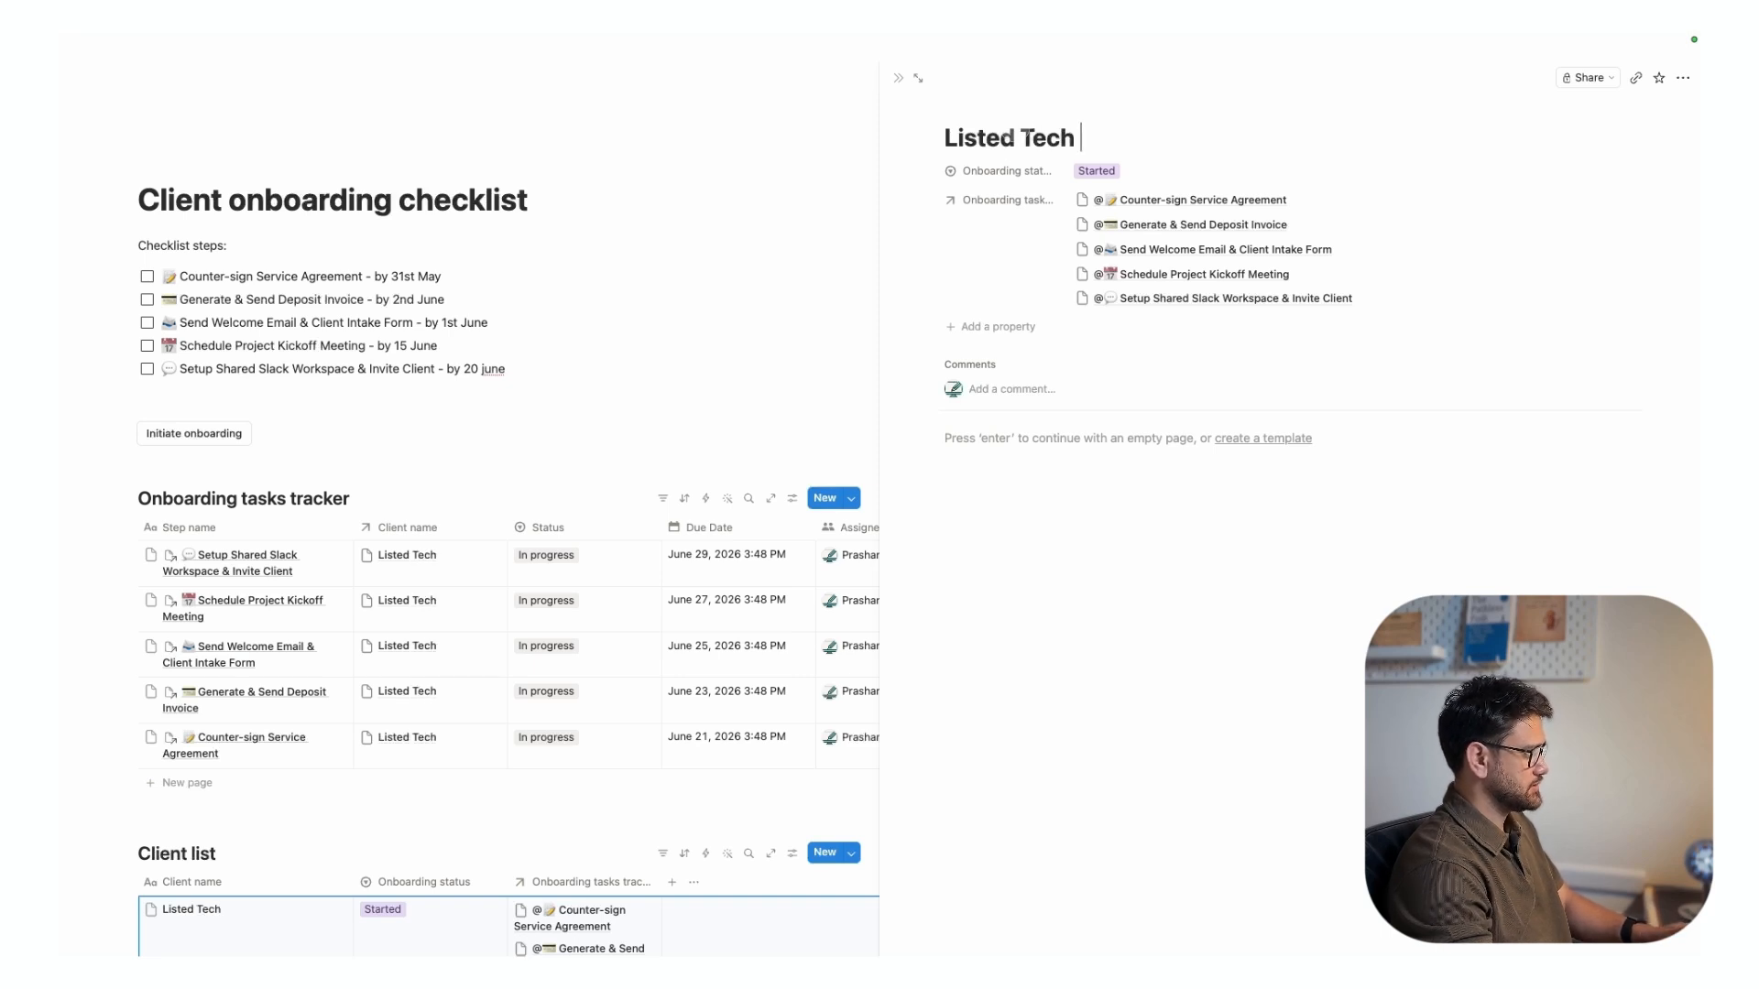
{"action": "type", "text": "Ltd"}
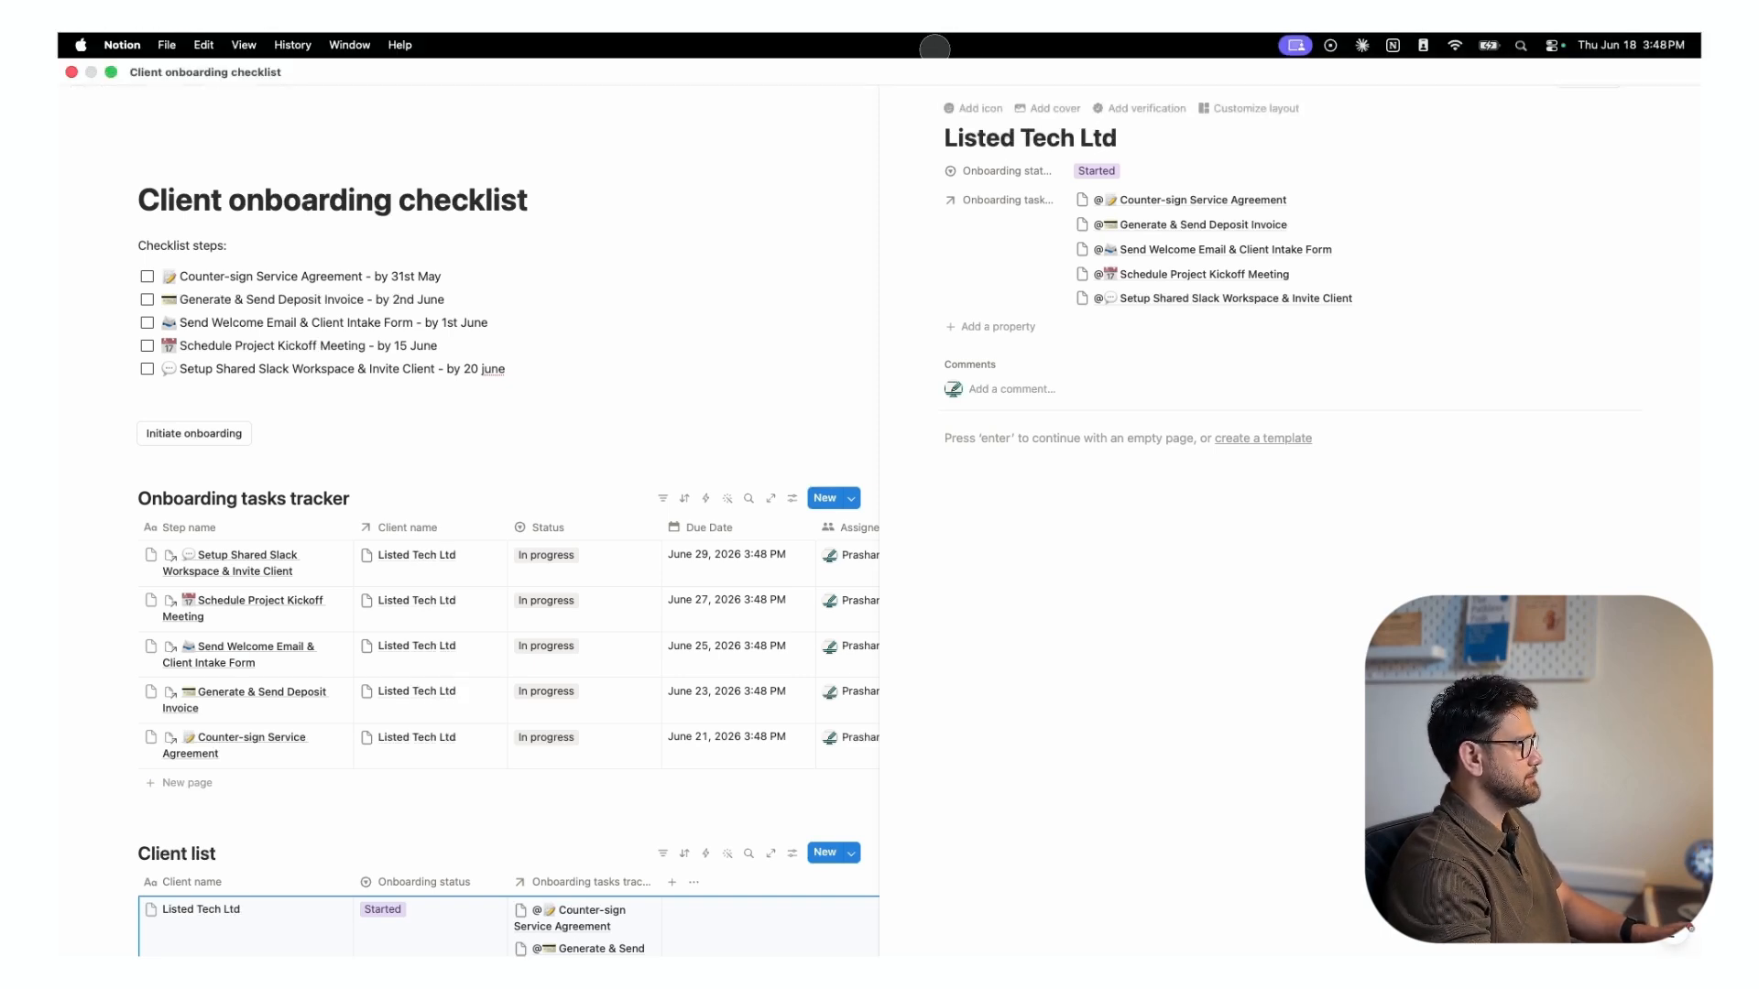
{"action": "key", "text": "Escape"}
- Try the Not started and Complete statuses on the "Setup Shared Slack Workspace & Invite Client" task, then return it to In progress
{"action": "scroll", "coordinate": [320, 444], "scroll_direction": "down", "scroll_amount": 2}
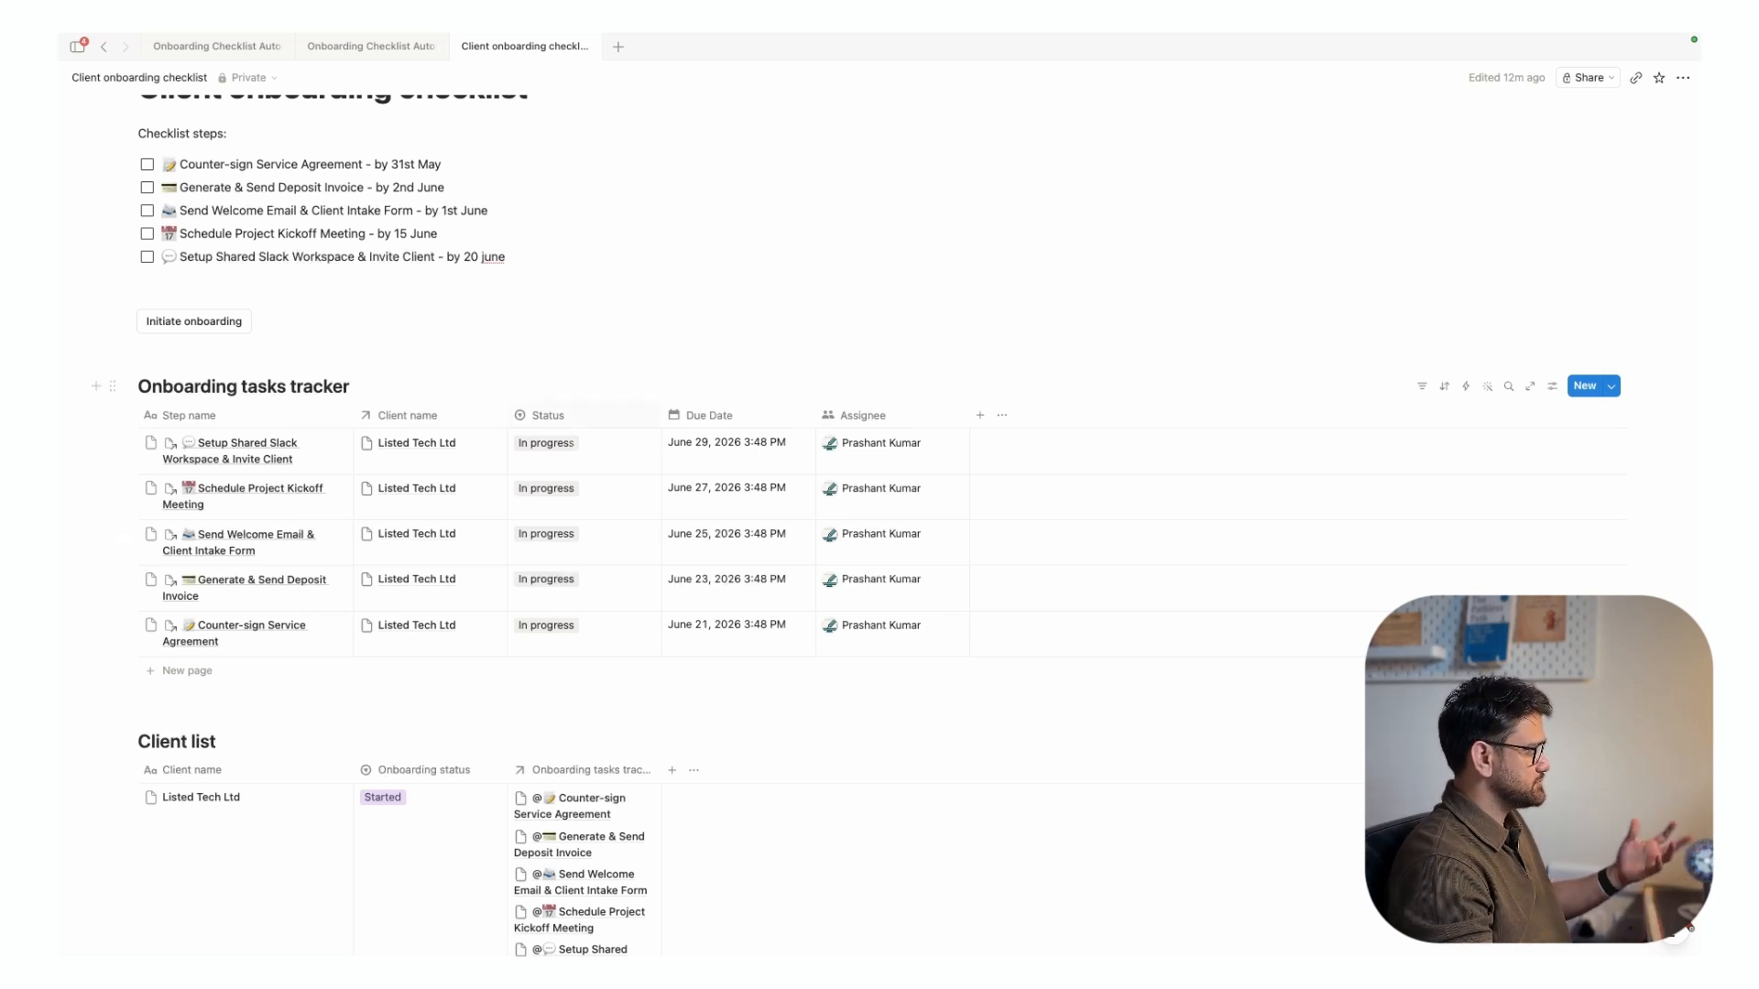
{"action": "left_click", "coordinate": [568, 443]}
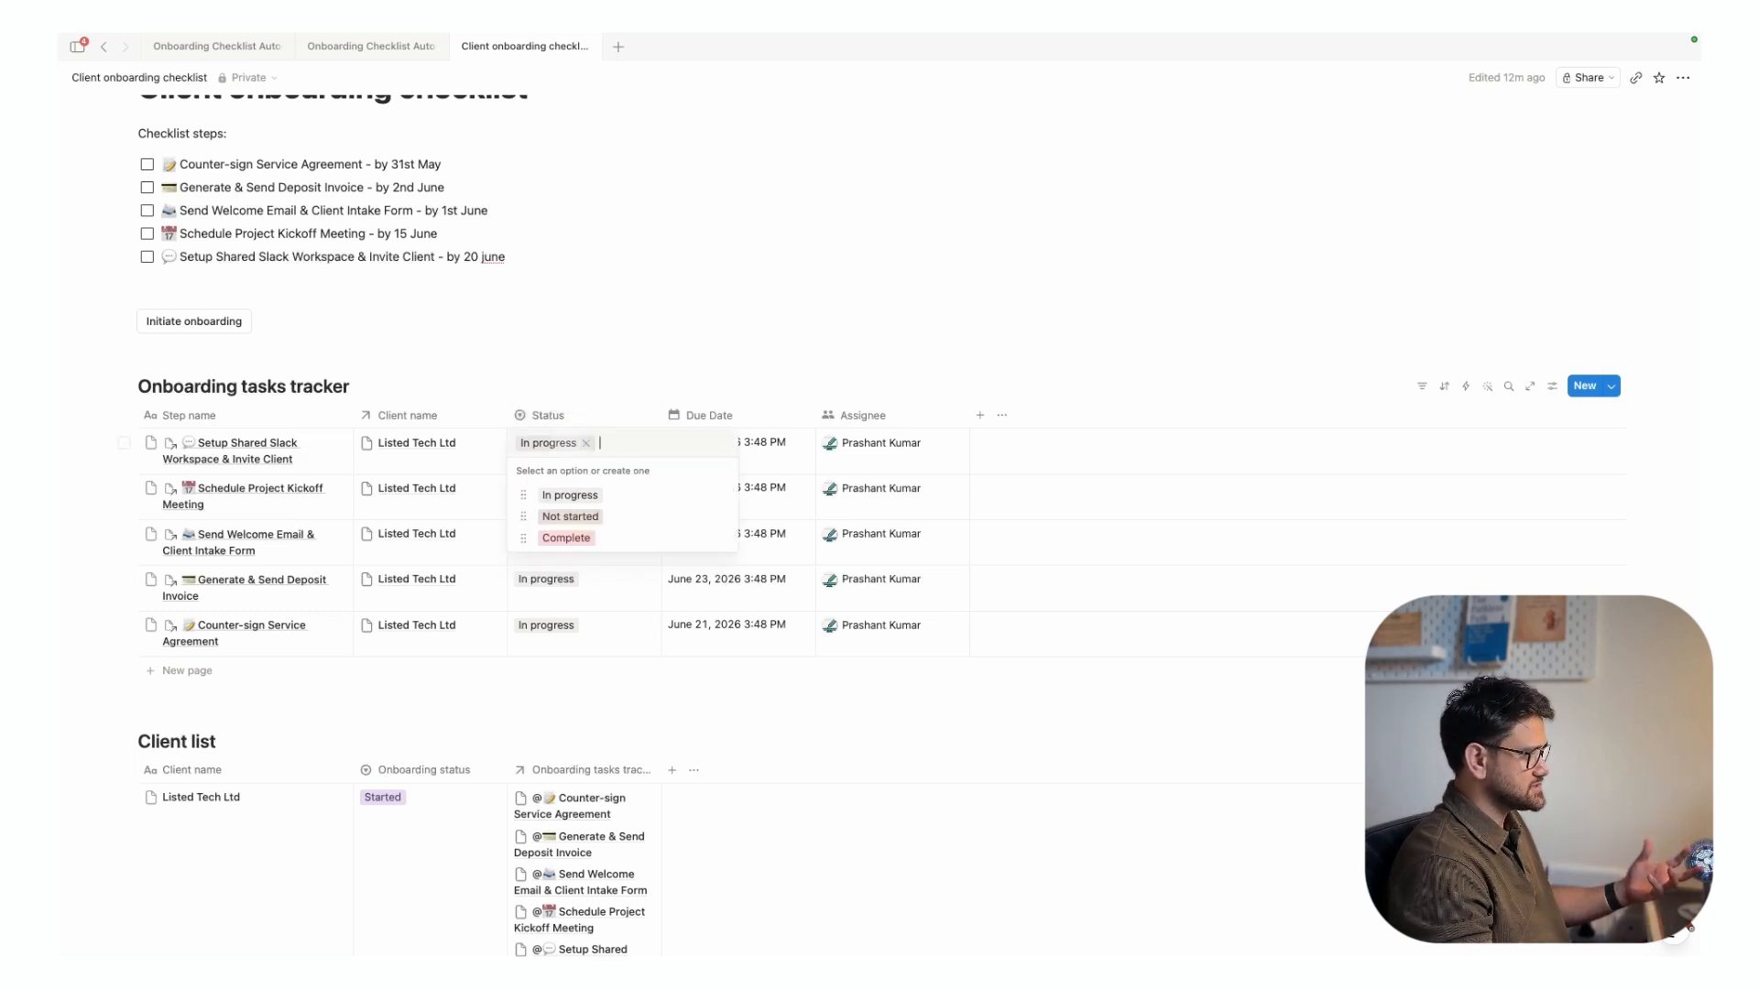
{"action": "left_click", "coordinate": [570, 517]}
{"action": "left_click", "coordinate": [570, 449]}
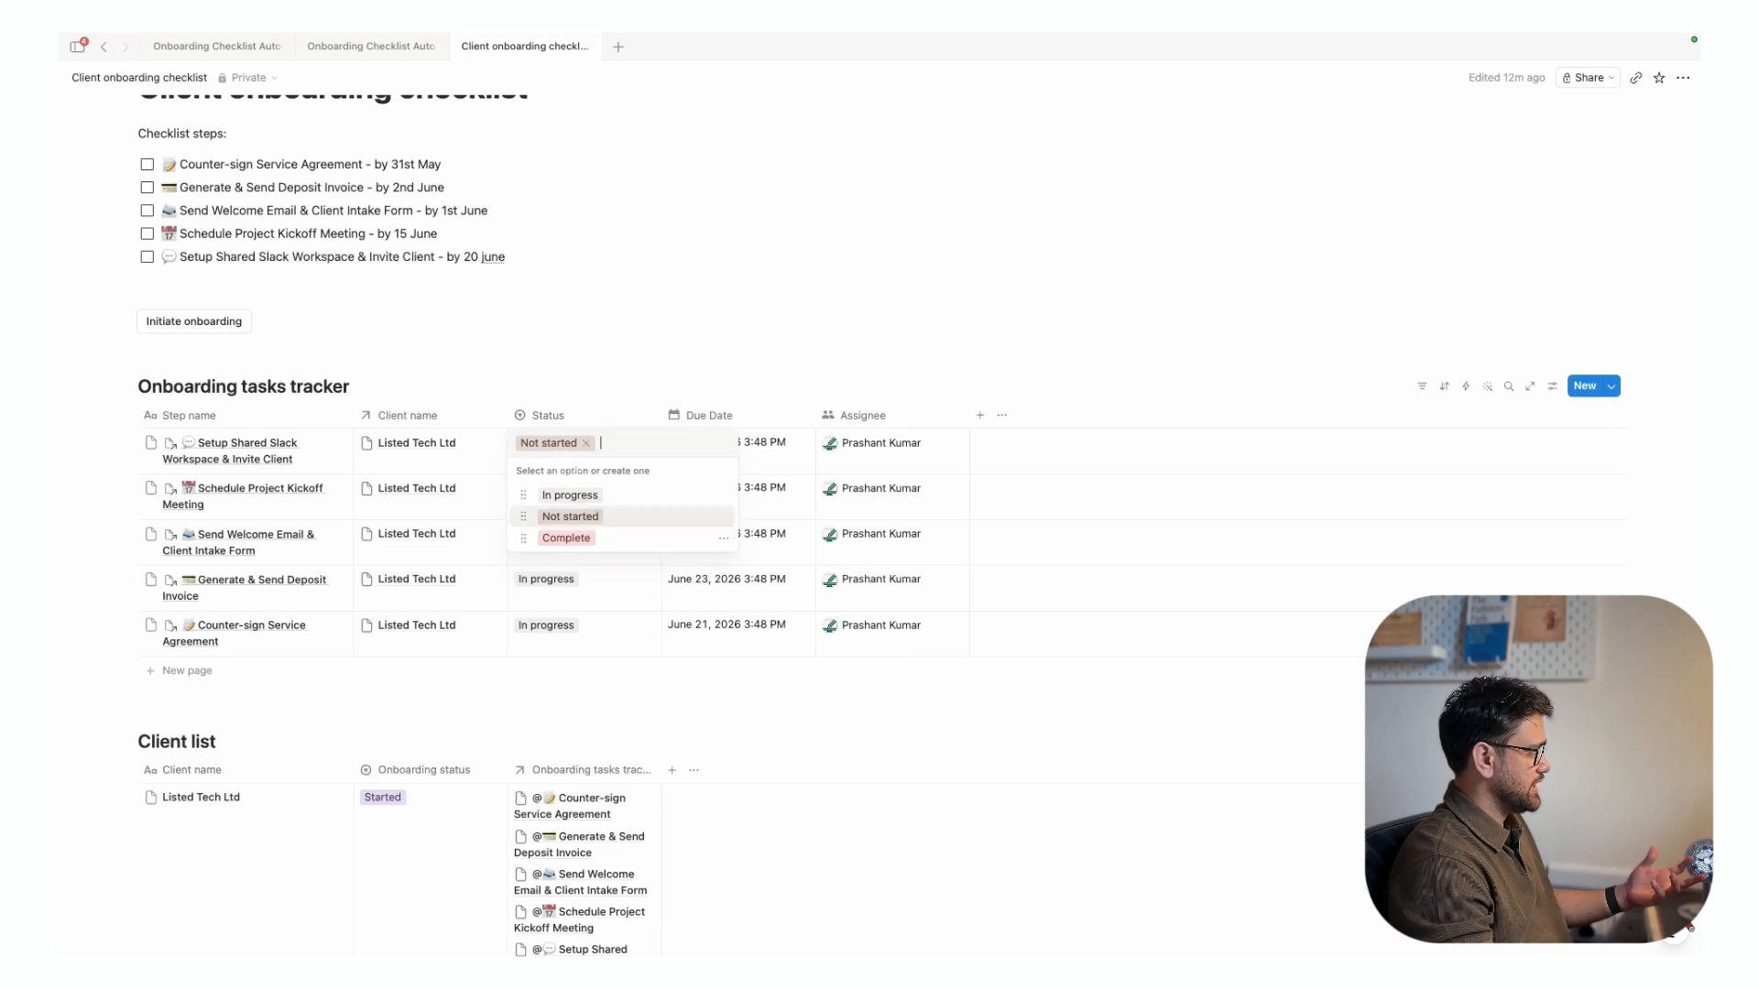
{"action": "left_click", "coordinate": [568, 539]}
{"action": "left_click", "coordinate": [568, 444]}
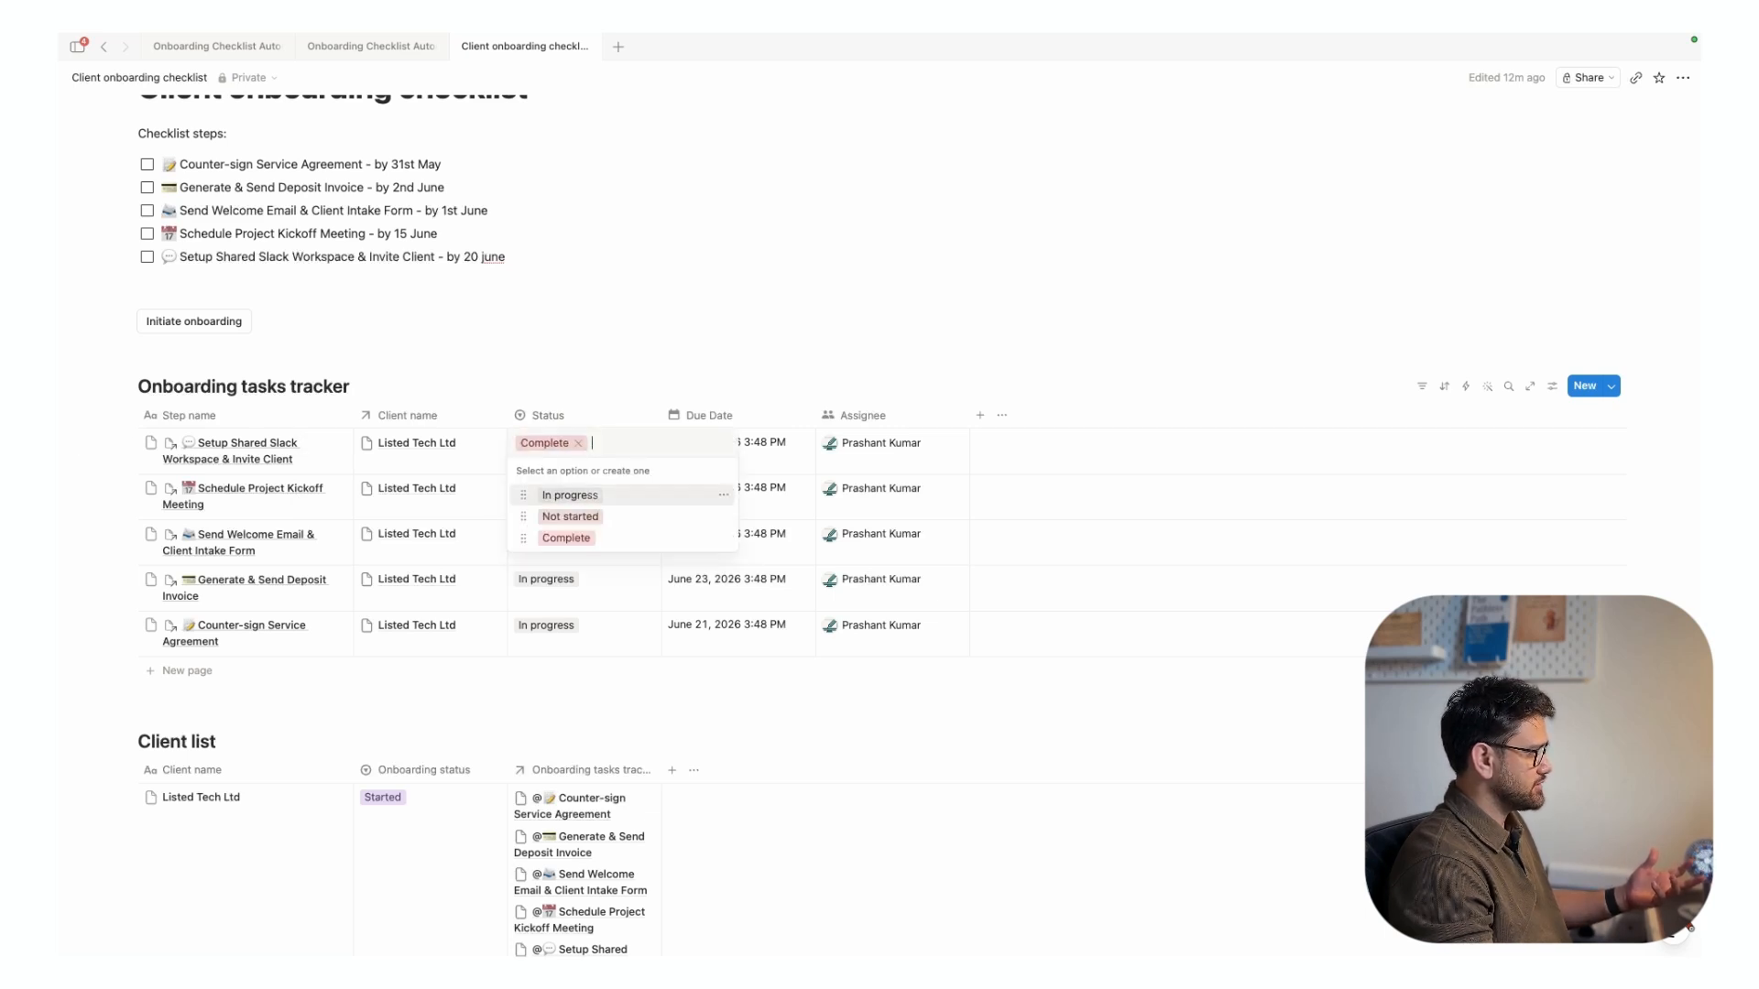
{"action": "left_click", "coordinate": [569, 496]}
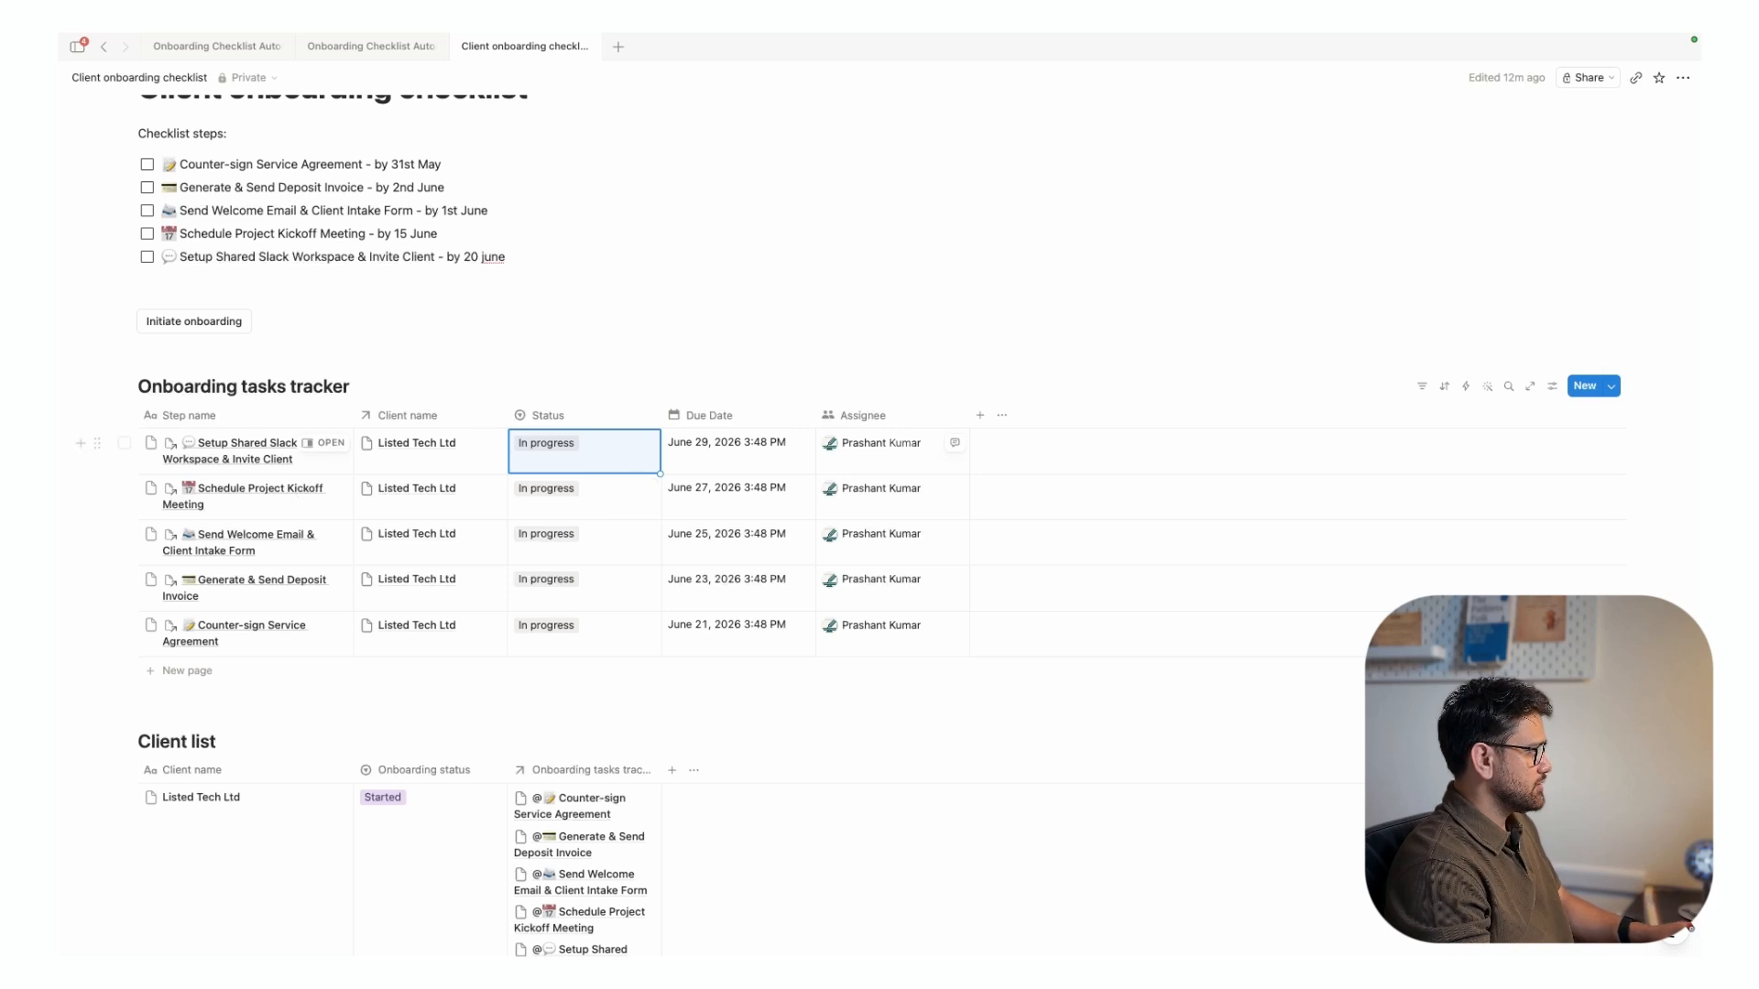
{"action": "left_click", "coordinate": [729, 447]}
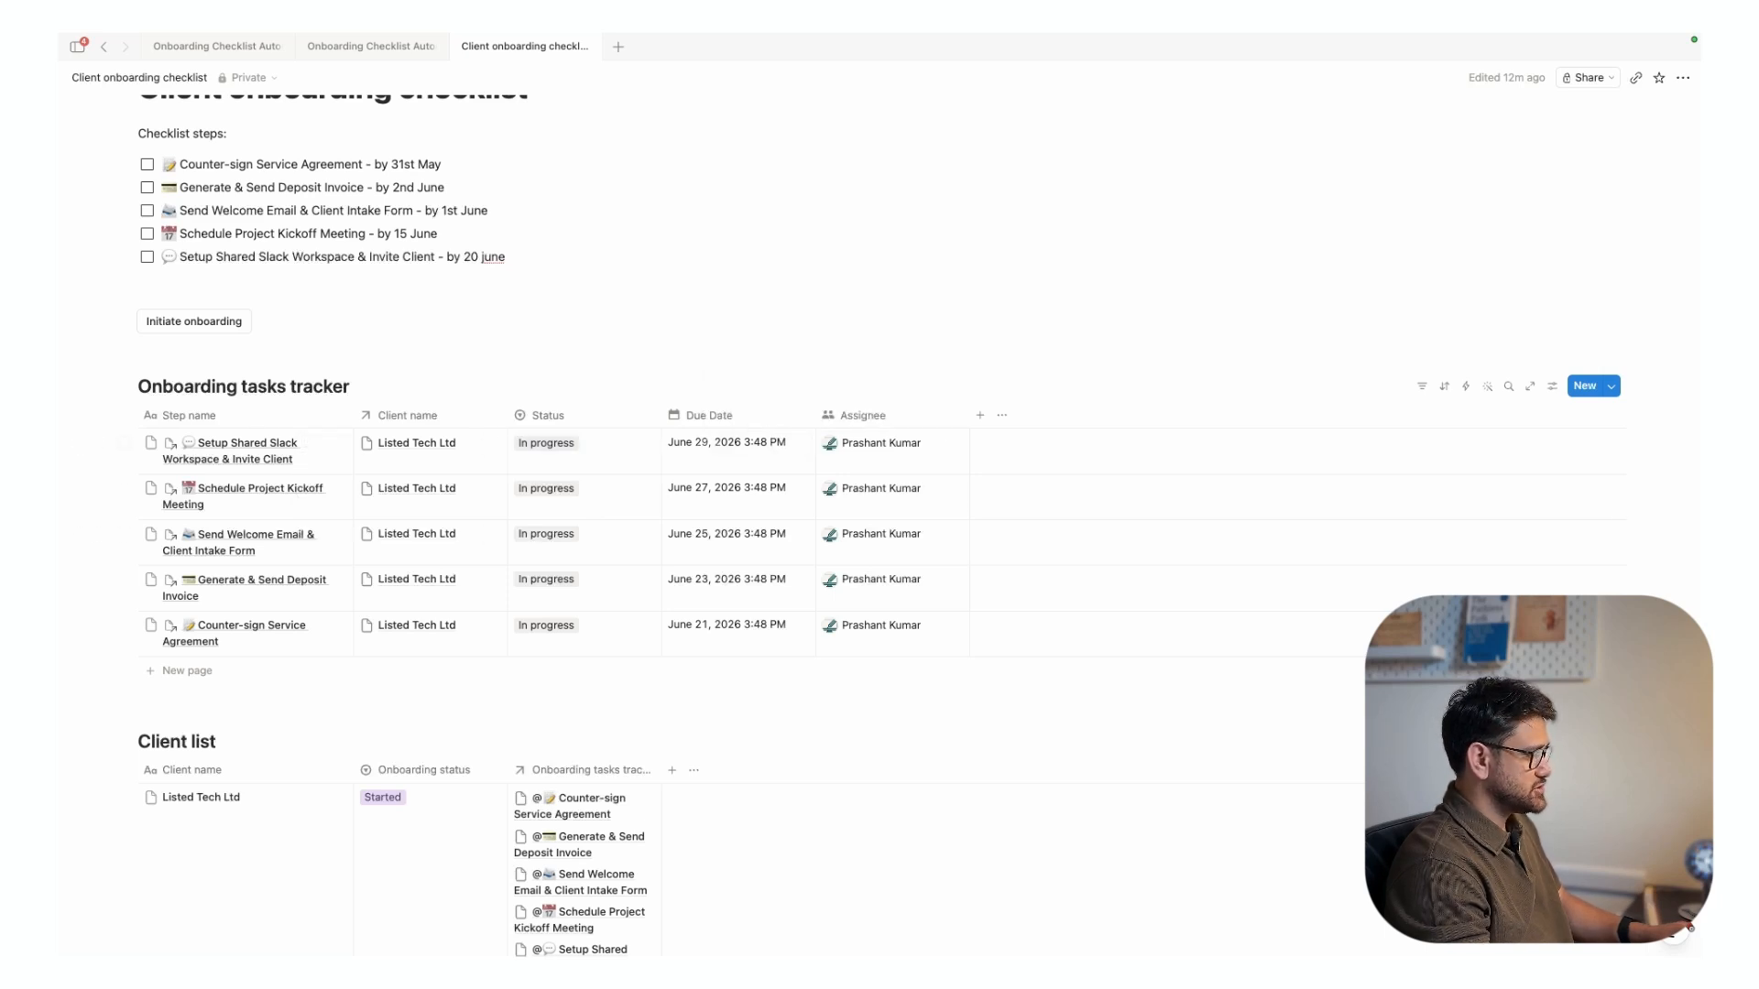
{"action": "key", "text": "Escape"}
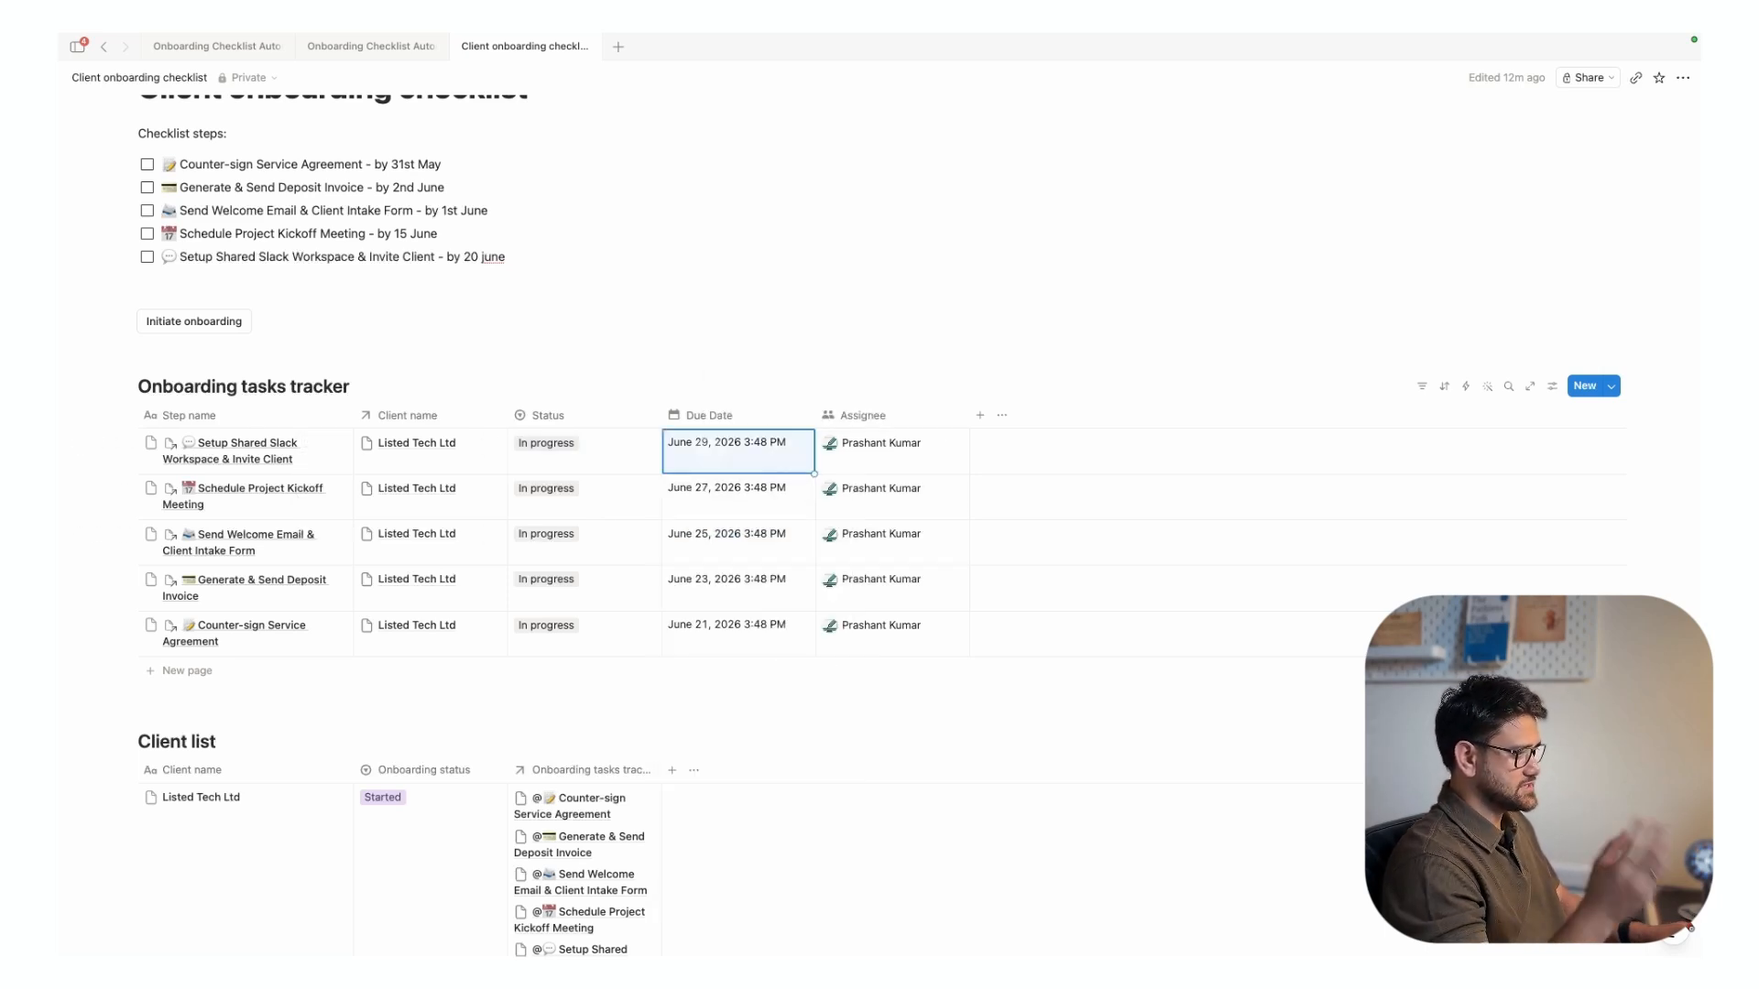